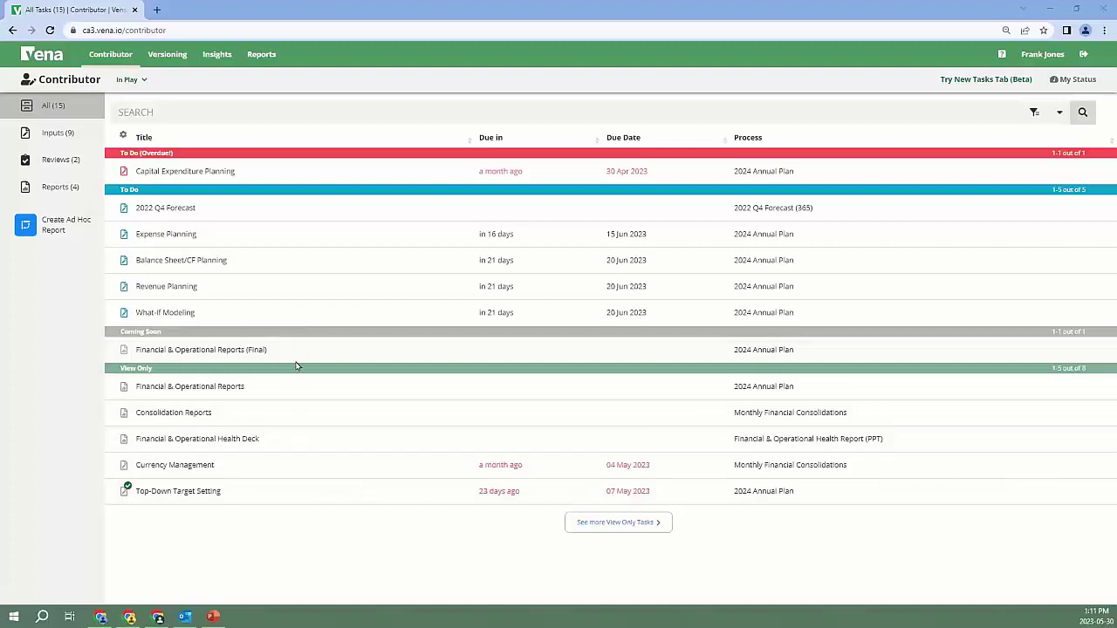
# - Open the Expense Planning task and review its owners, support workers, comments, instructions and supporting documents
pyautogui.click(144, 234)
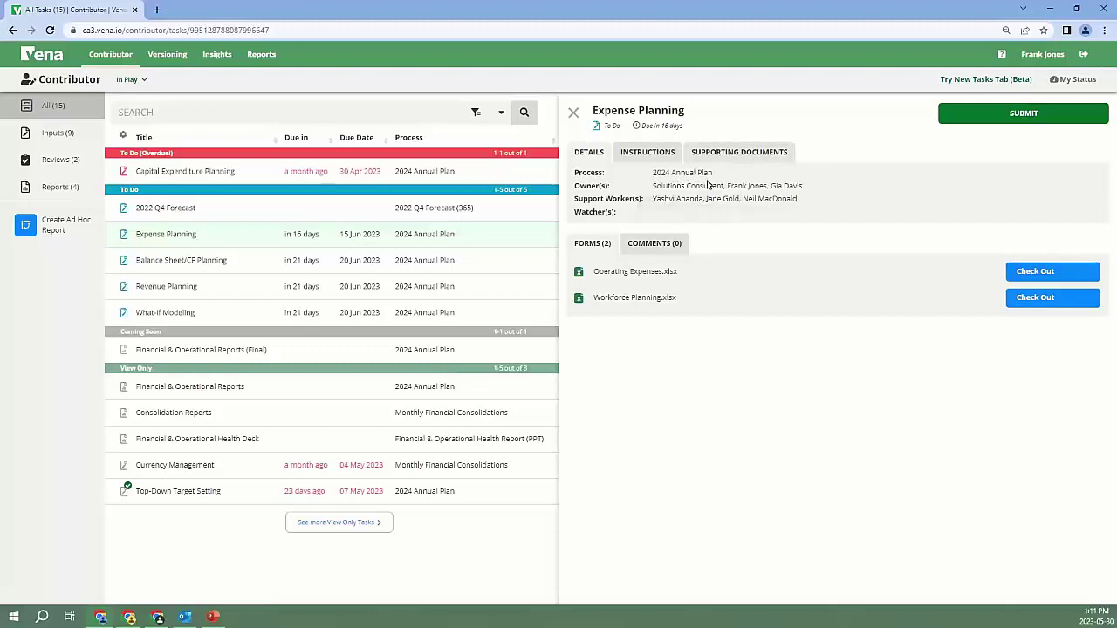
pyautogui.moveTo(655, 186); pyautogui.dragTo(783, 215)
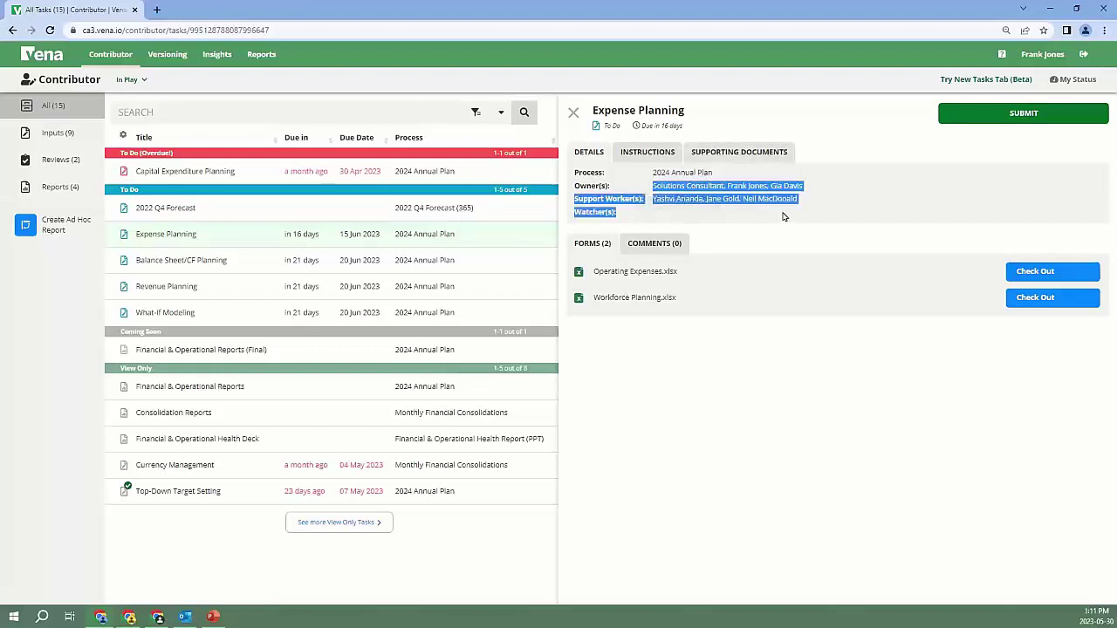
pyautogui.click(831, 213)
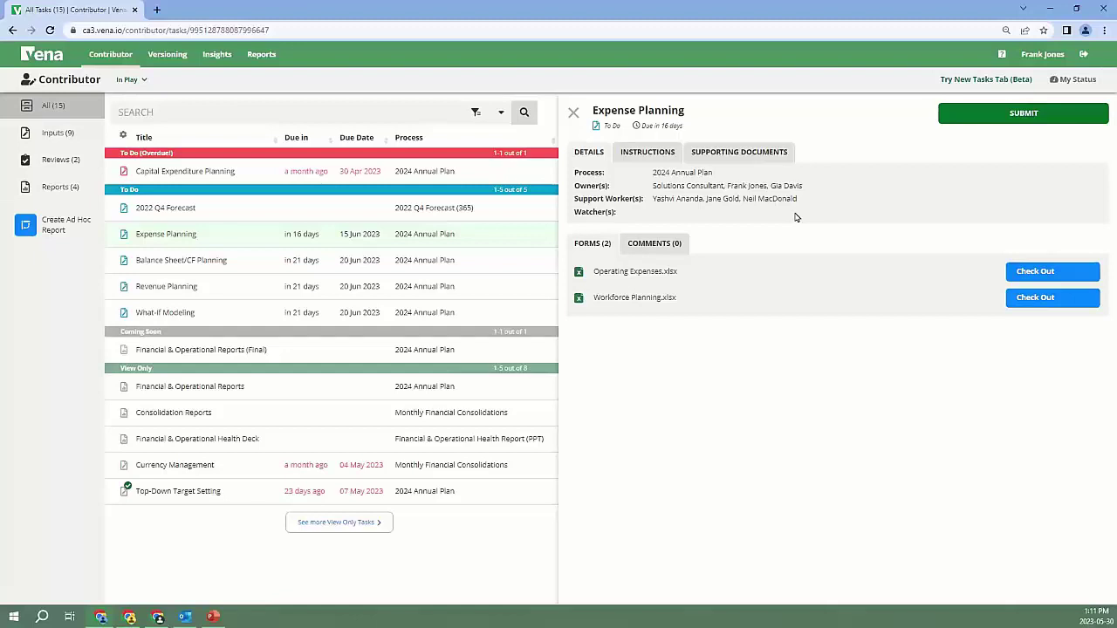
pyautogui.click(668, 244)
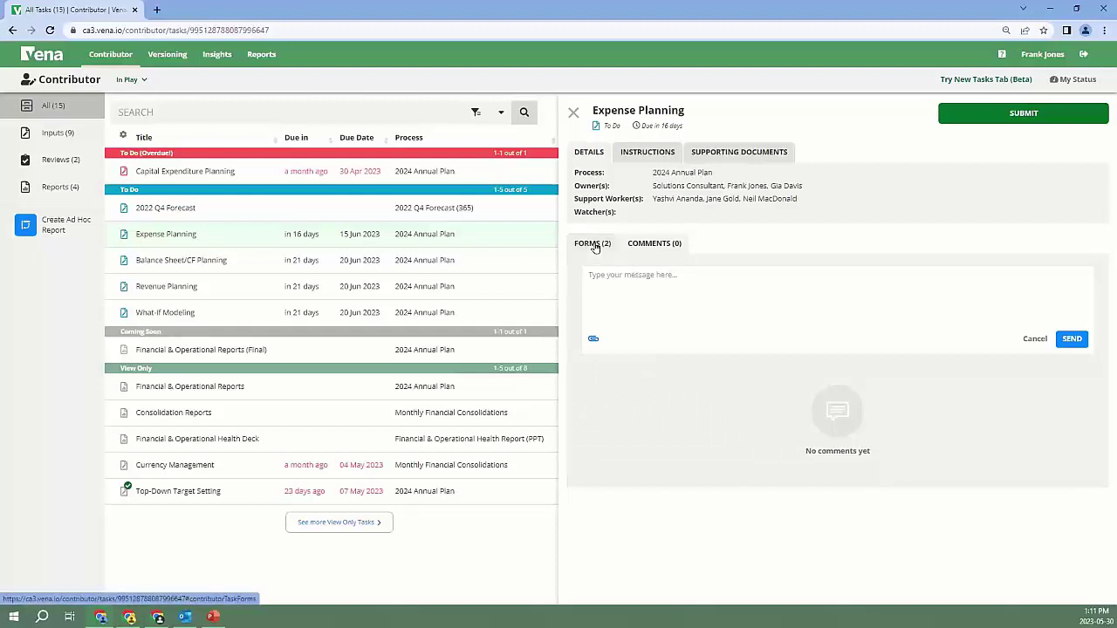
pyautogui.click(635, 156)
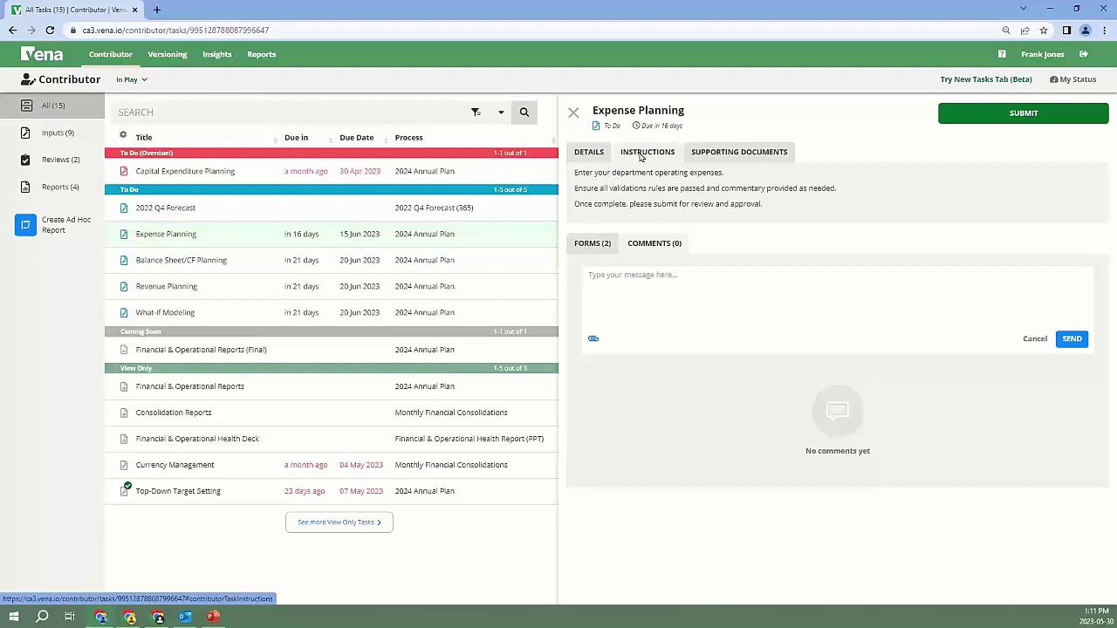
pyautogui.click(713, 157)
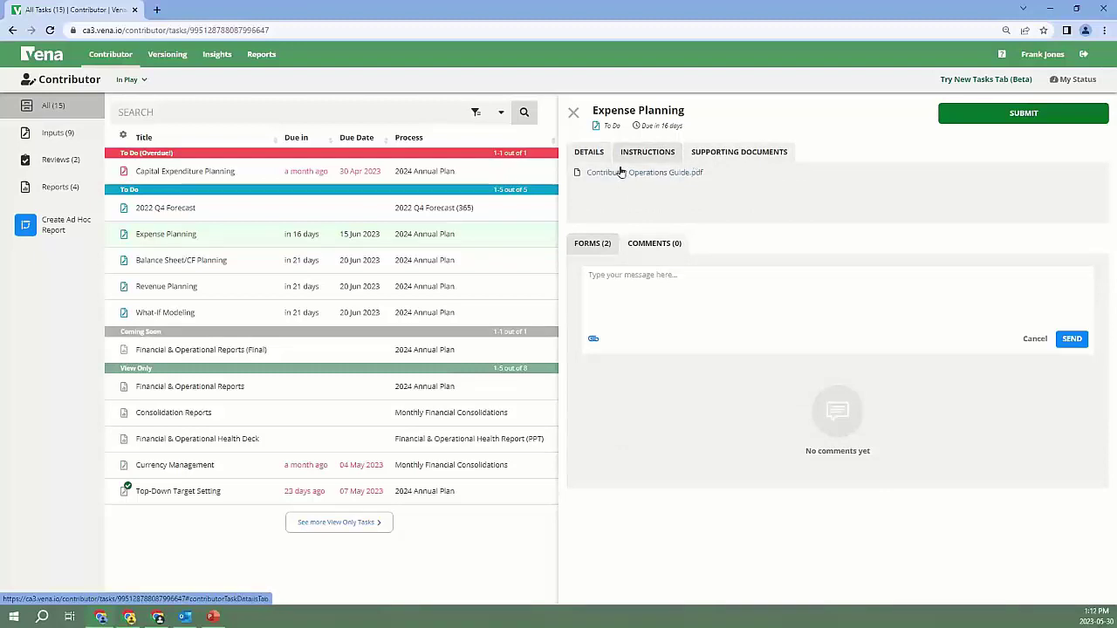
pyautogui.click(595, 154)
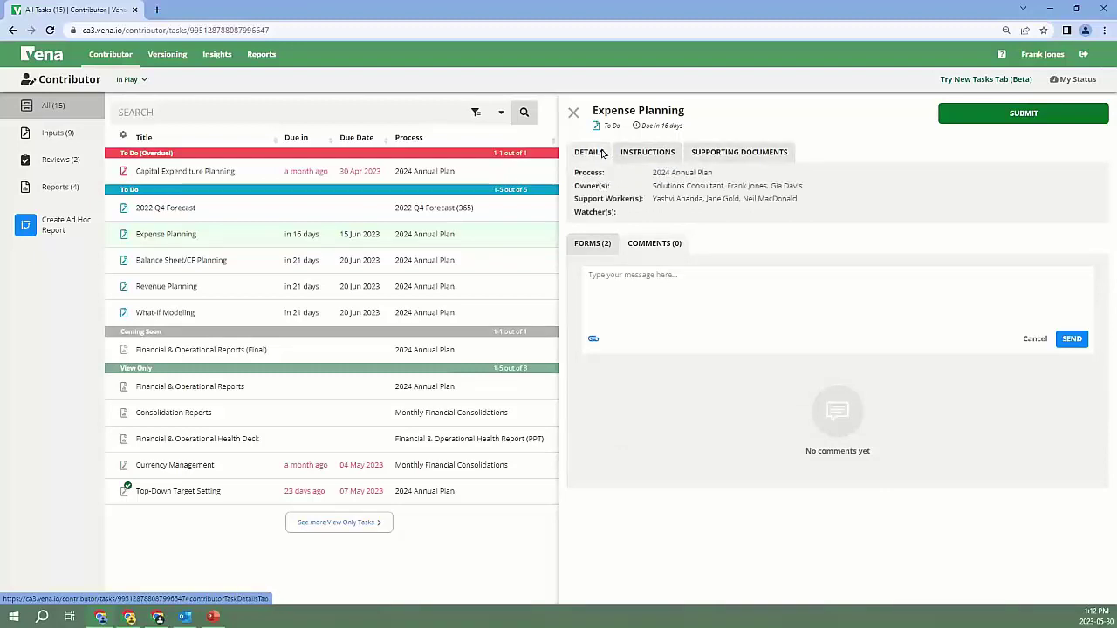
# - Check out the Operating Expenses.xlsx form from the task's forms list and bring its whole selection dialog into view
pyautogui.click(592, 244)
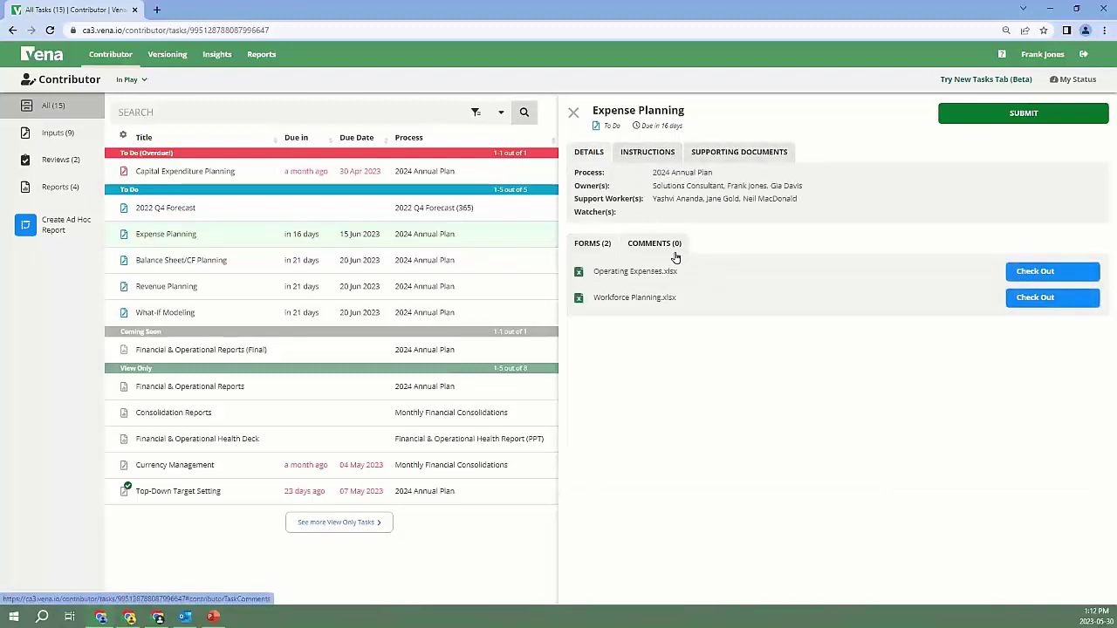
pyautogui.click(1052, 271)
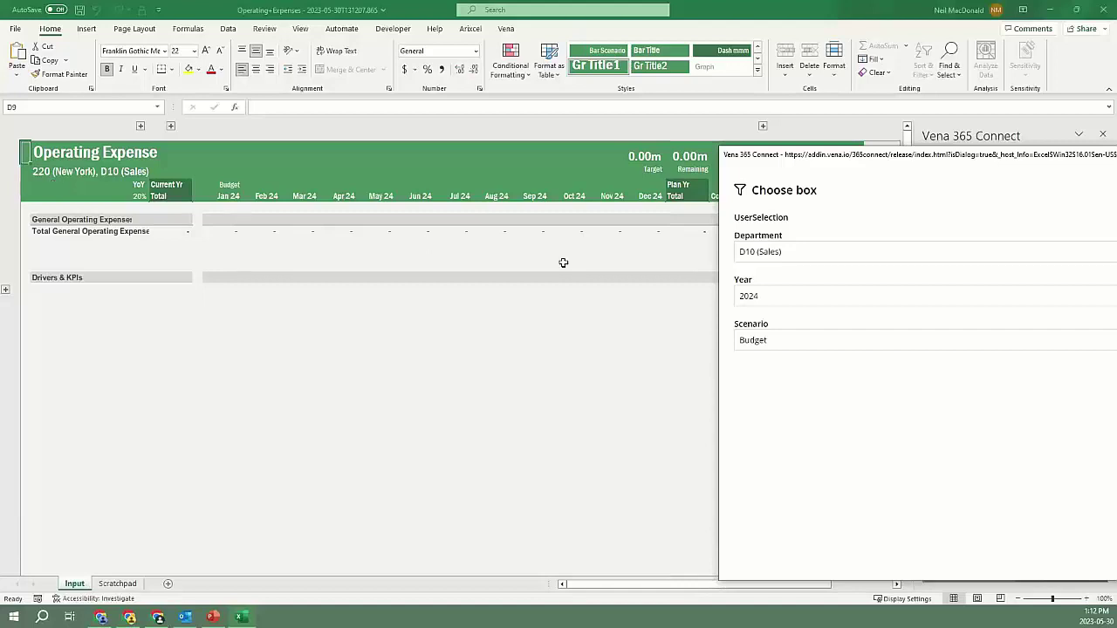
pyautogui.moveTo(939, 165); pyautogui.dragTo(527, 110)
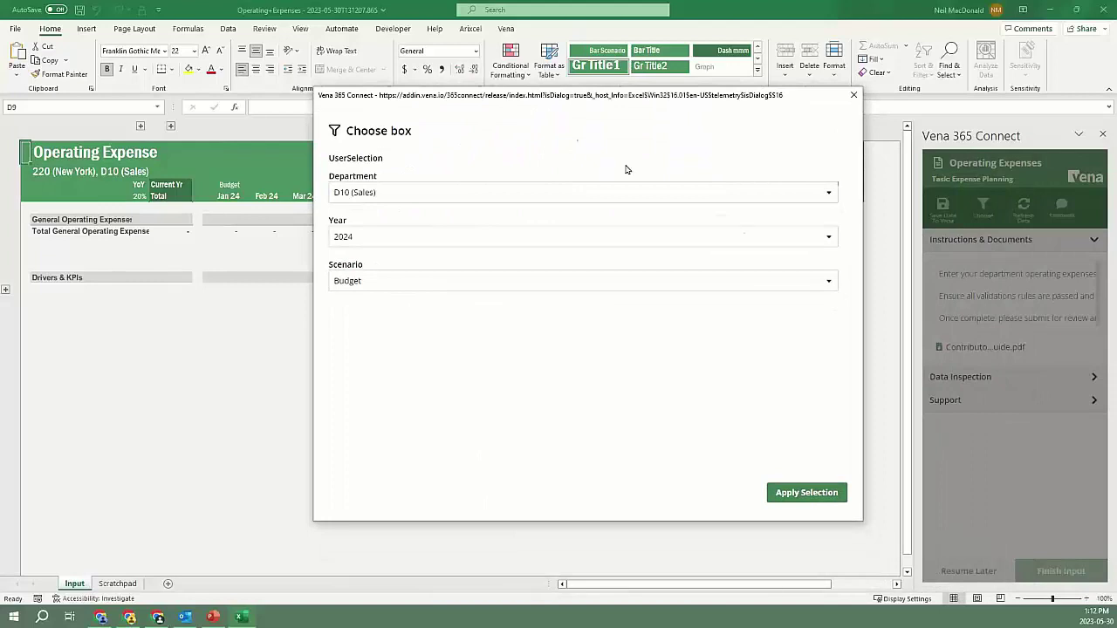
# - Try the D30 (Marketing) department for the form and return the selection to D10 (Sales)
pyautogui.click(827, 199)
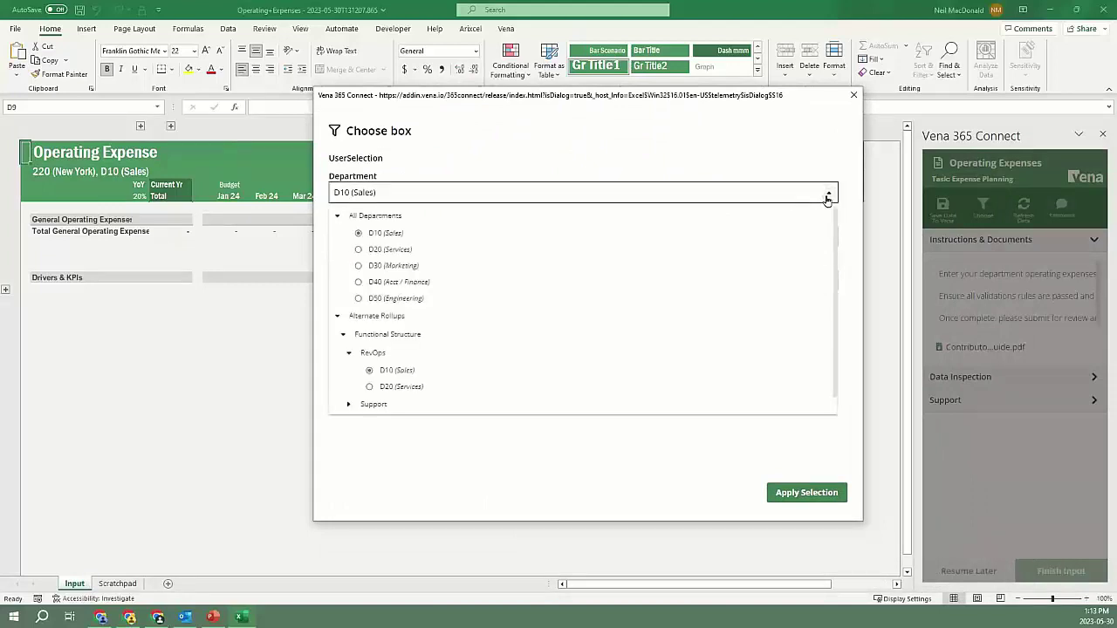
pyautogui.click(467, 265)
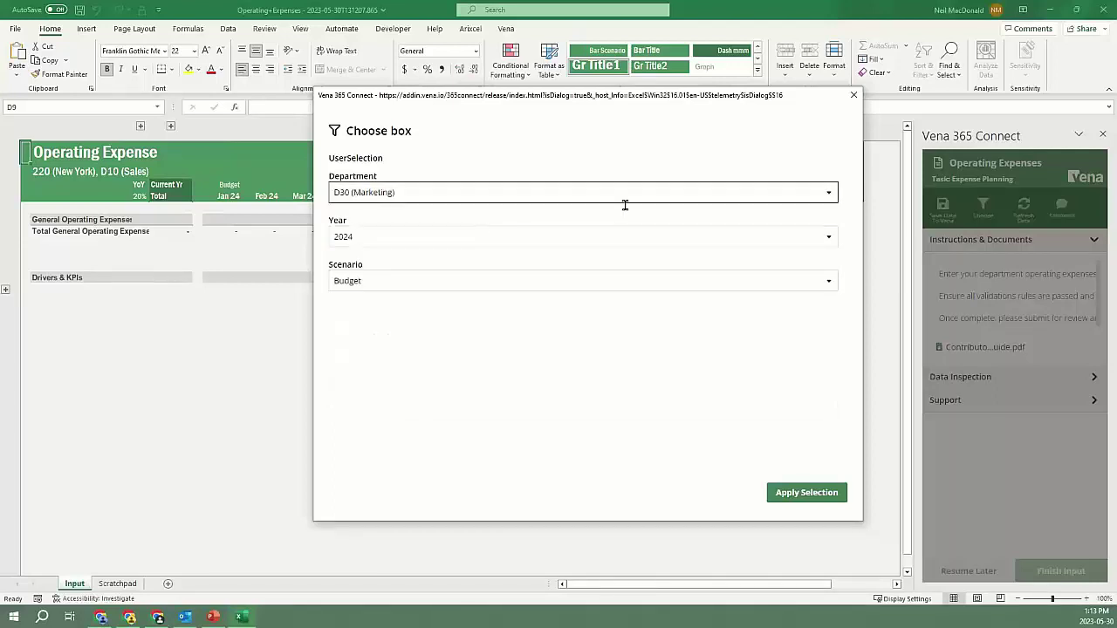
pyautogui.click(557, 194)
pyautogui.click(414, 232)
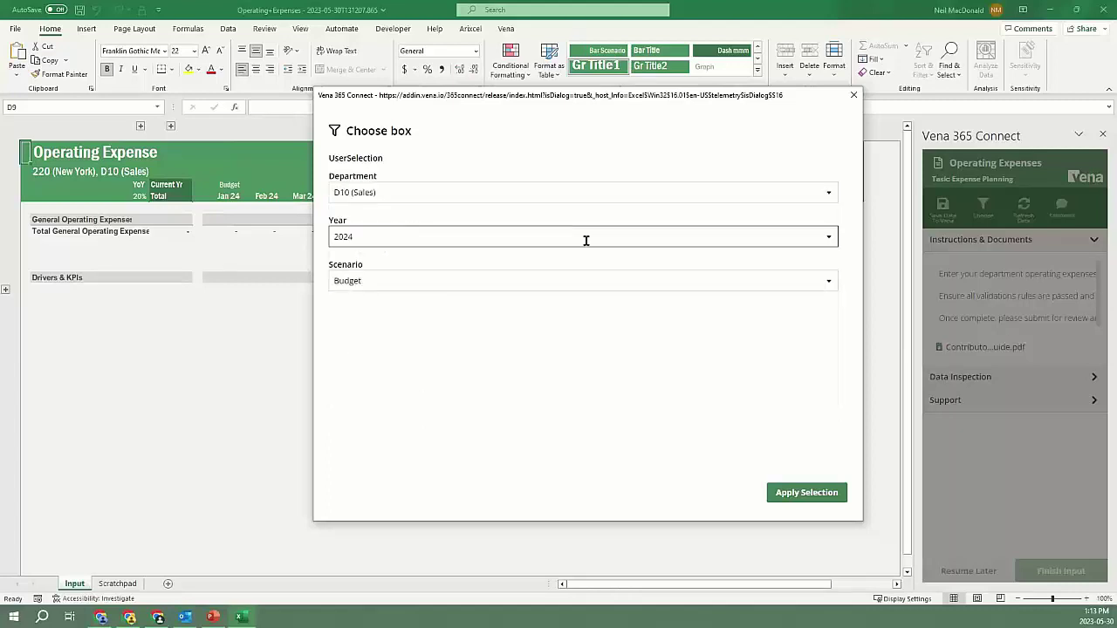
# - Choose year 2024, view the What-If Scenarios while keeping the Budget scenario, and apply the selection to load the form
pyautogui.click(826, 241)
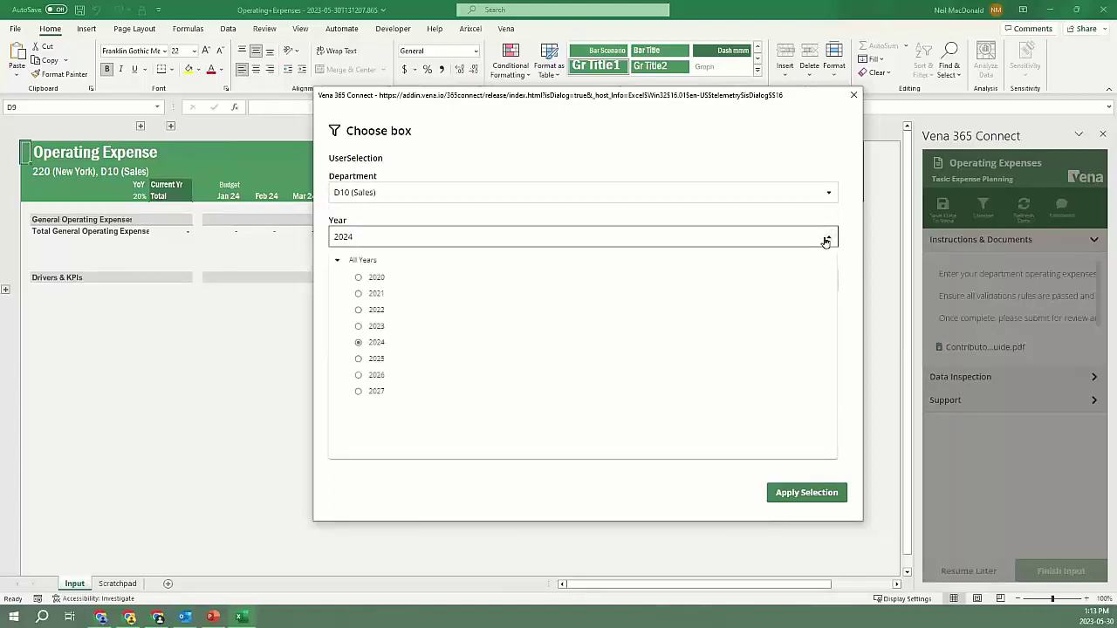
pyautogui.click(413, 342)
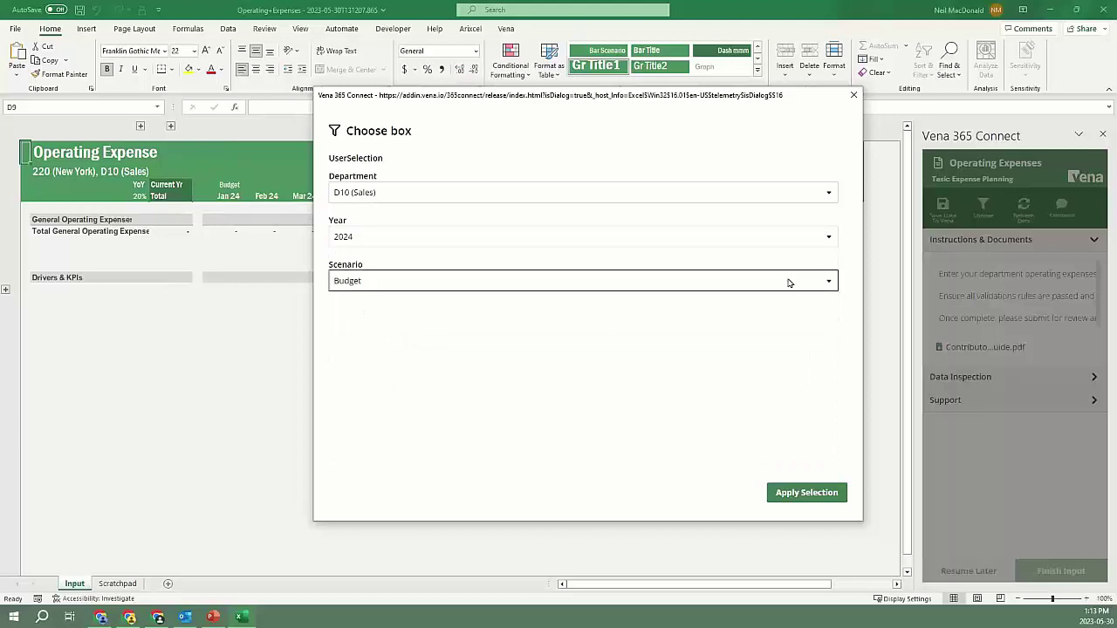
pyautogui.click(829, 283)
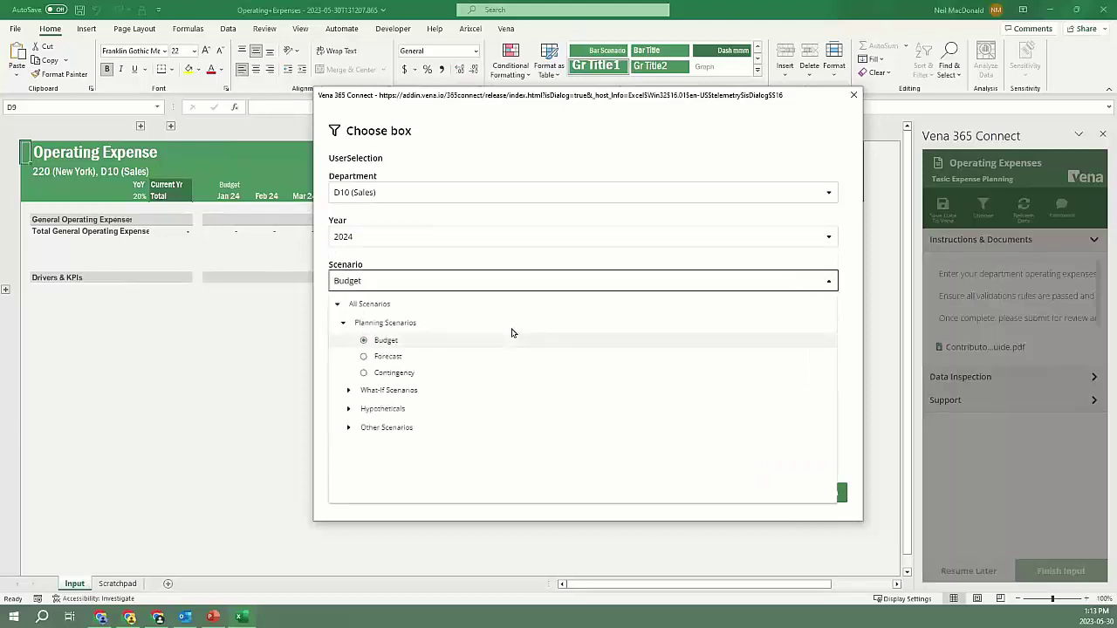
pyautogui.click(349, 391)
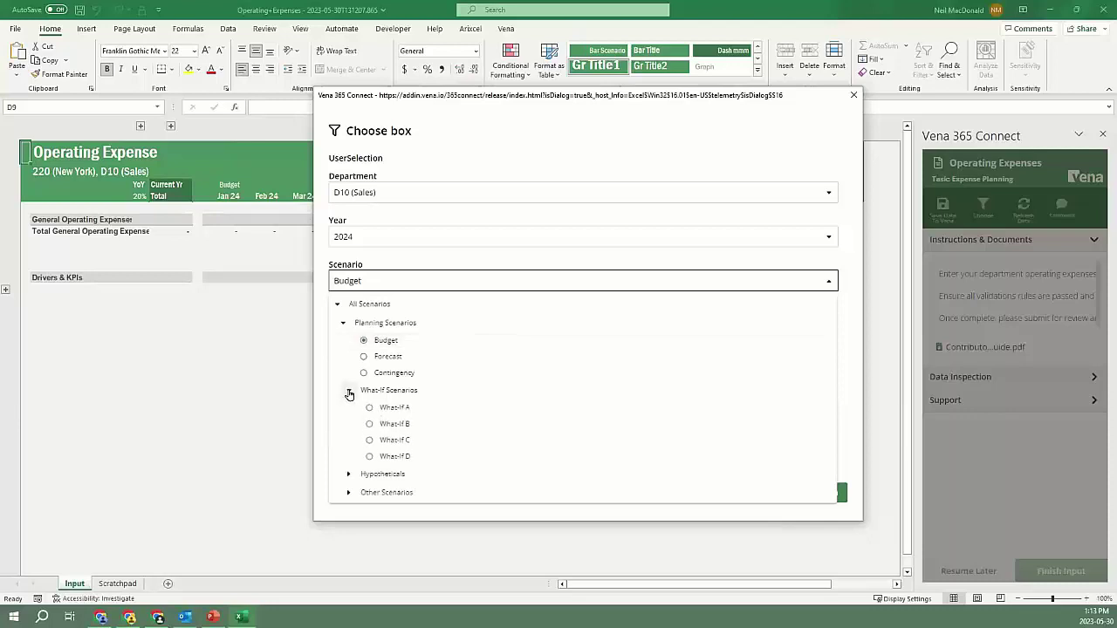
pyautogui.click(828, 284)
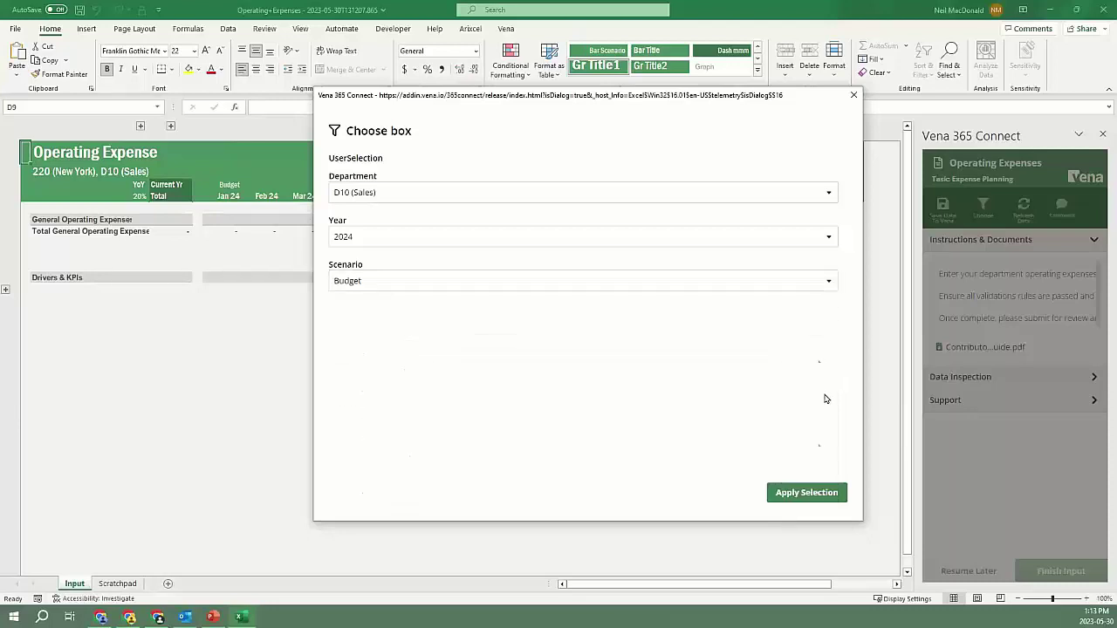
pyautogui.click(805, 494)
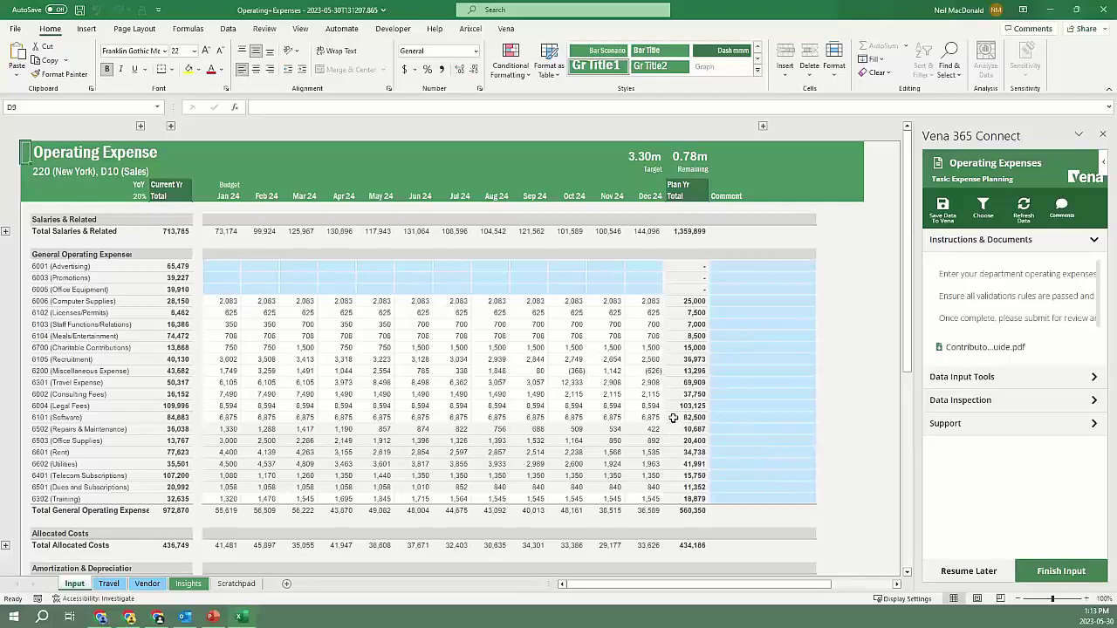
# - Examine the general operating expense accounts from 6001 (Advertising) through 6302 (Training)
pyautogui.click(66, 266)
pyautogui.moveTo(66, 266); pyautogui.dragTo(76, 498)
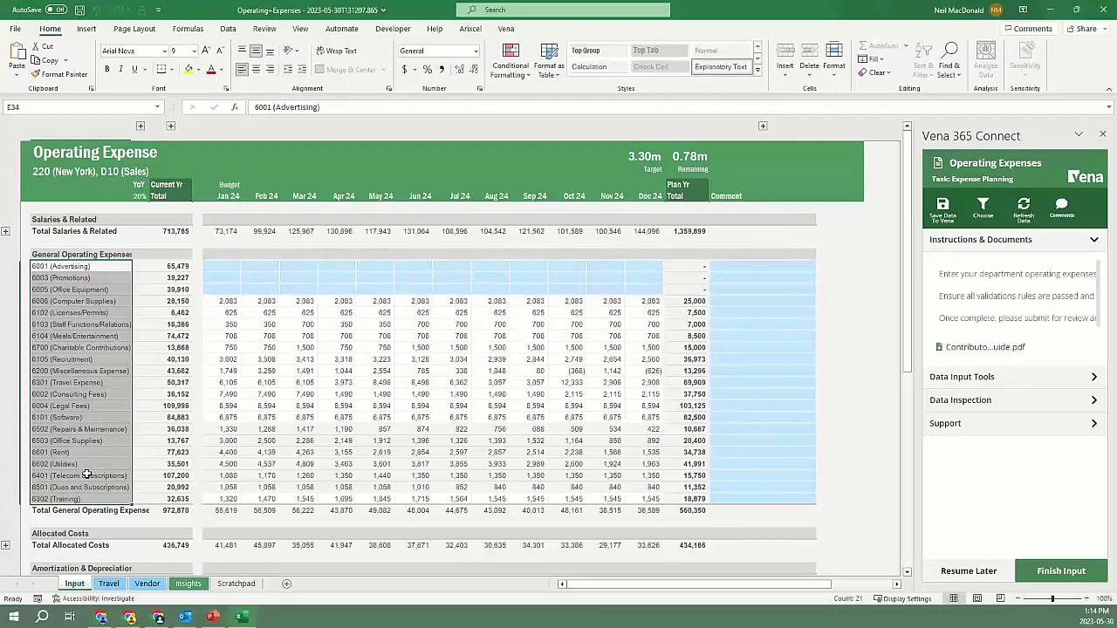
pyautogui.click(92, 371)
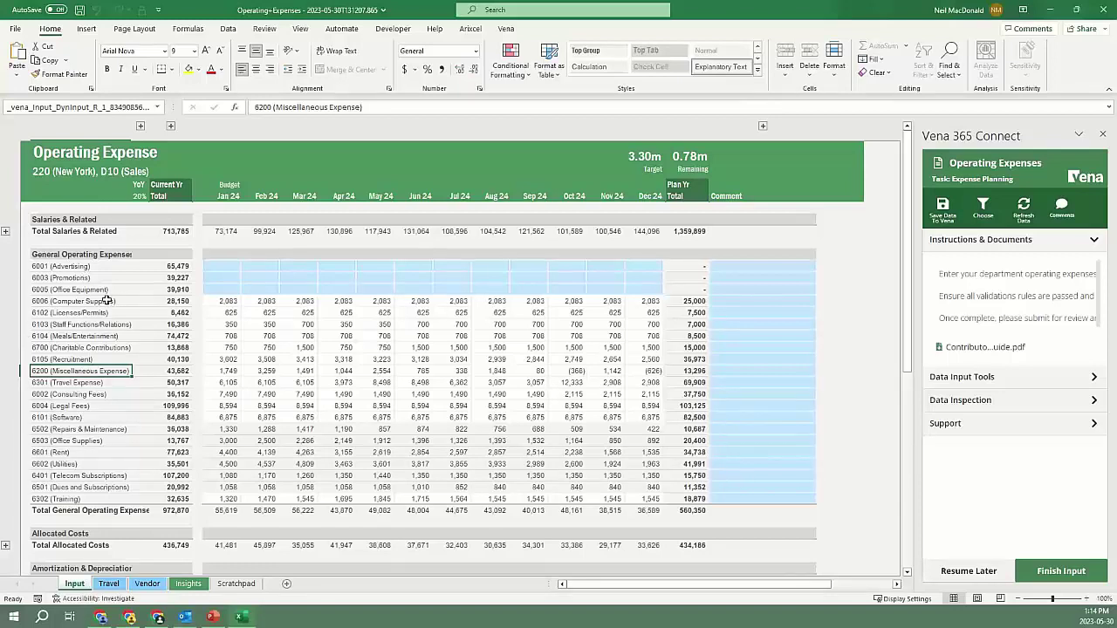
# - Expand the current year's monthly columns and examine the Actual months Jan to Oct 23 and the Forecast months Nov and Dec 23
pyautogui.click(171, 128)
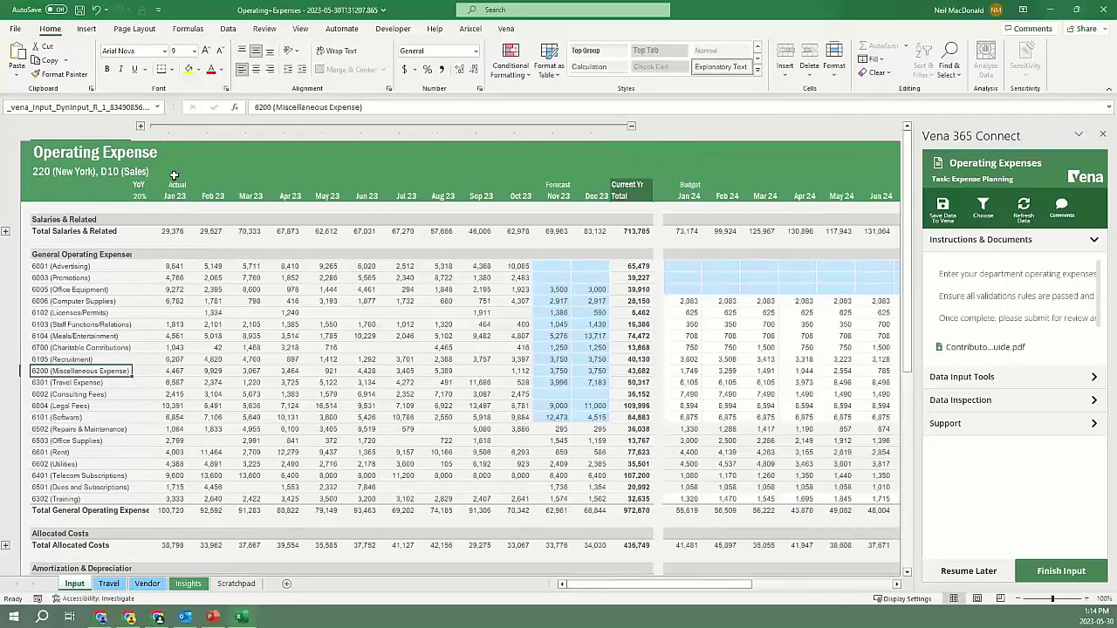
pyautogui.moveTo(175, 185); pyautogui.dragTo(517, 203)
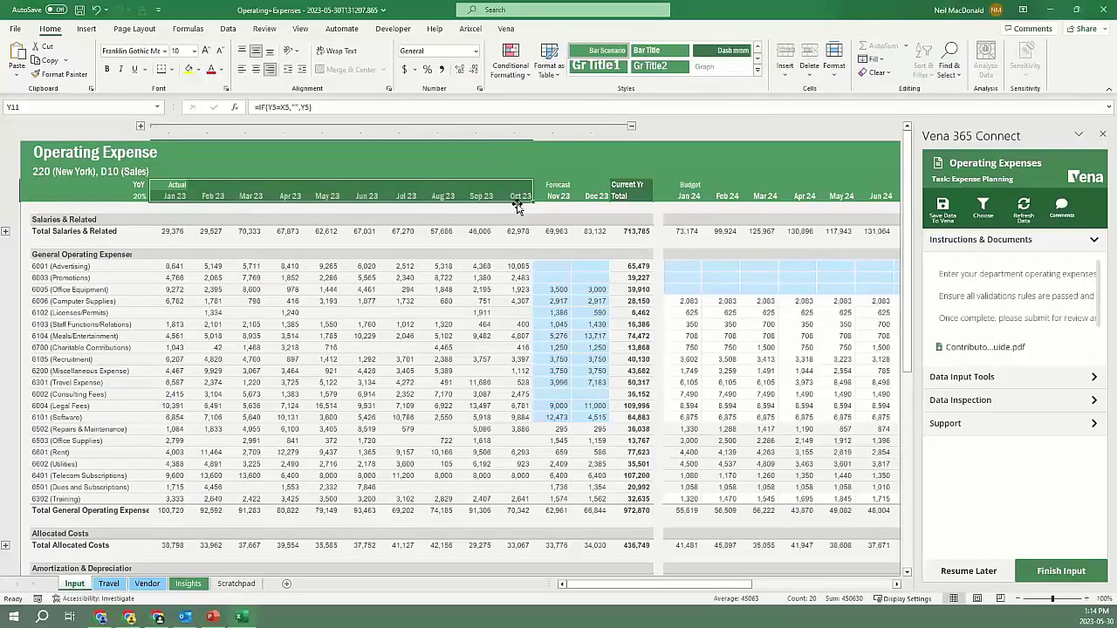
pyautogui.moveTo(572, 196); pyautogui.dragTo(579, 197)
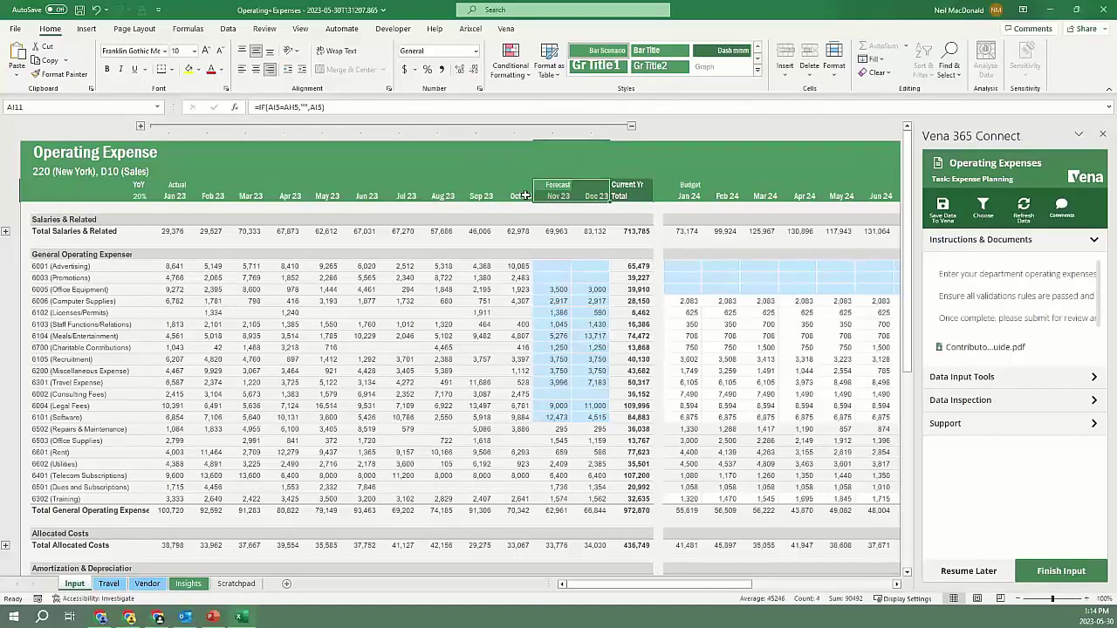
# - Try to delete the Oct 23 actual amount for 6001 (Advertising)
pyautogui.click(513, 267)
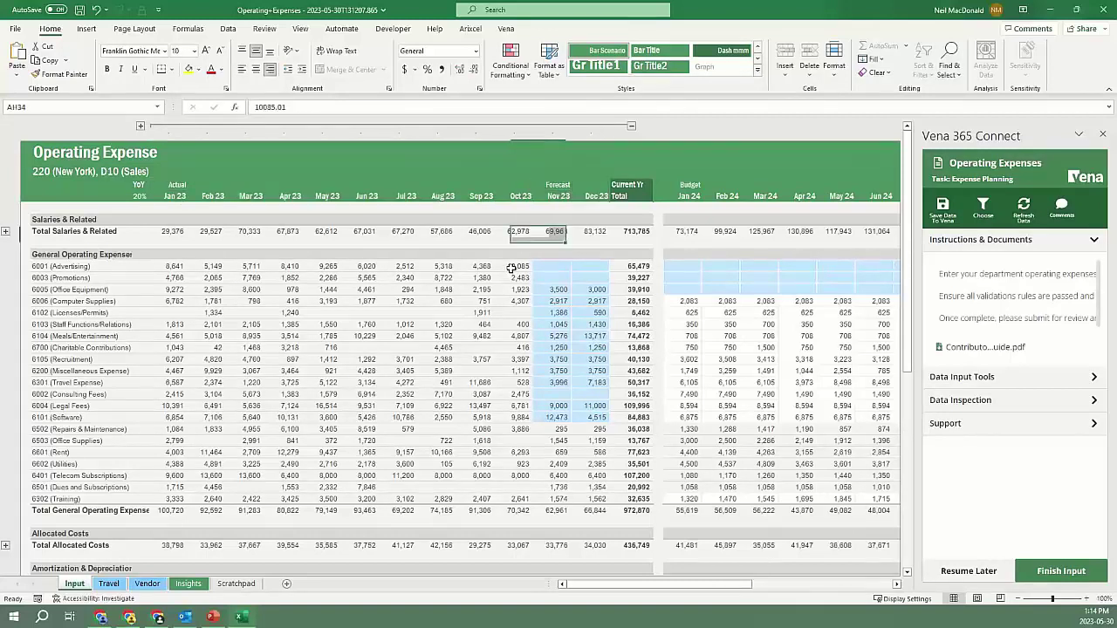
pyautogui.press('Delete')
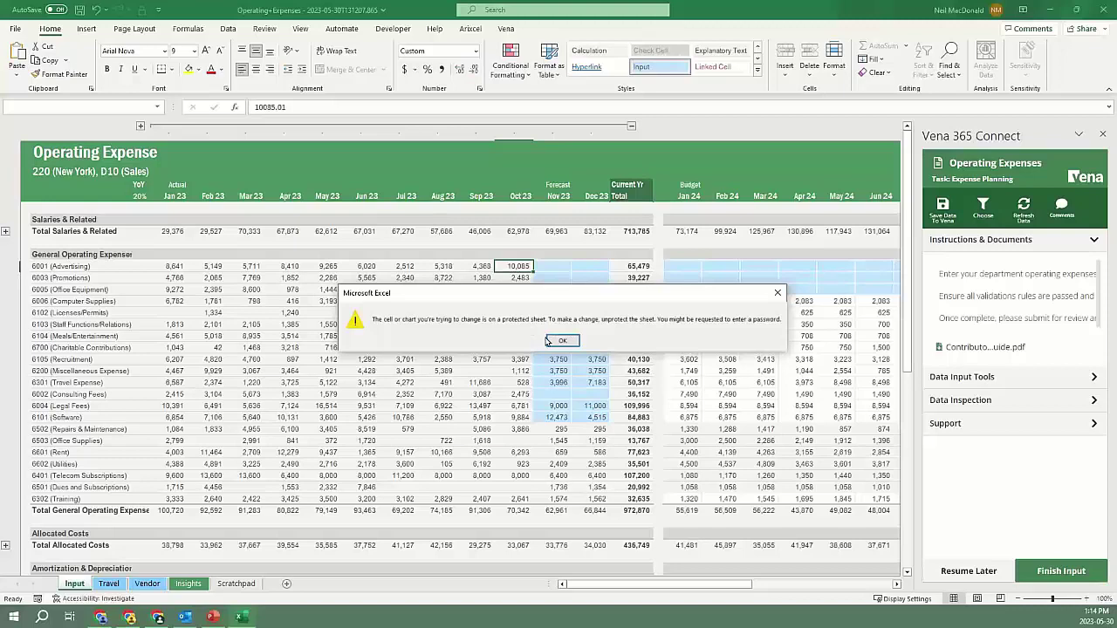
pyautogui.click(552, 342)
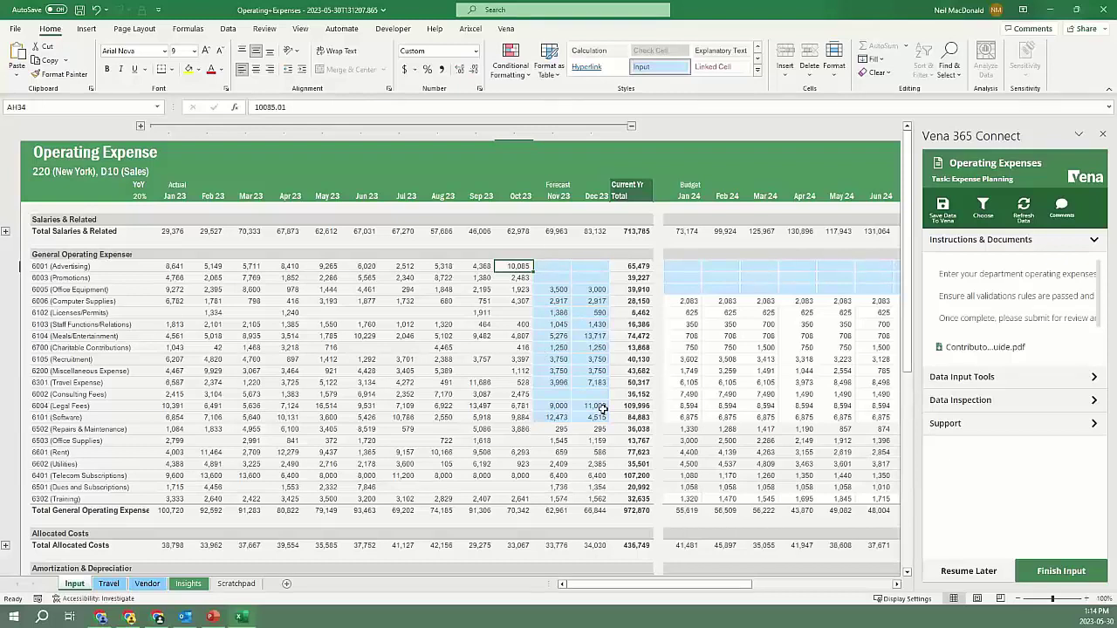
# - Collapse the current year's monthly columns and examine the 2024 Budget months and the Jan 24 input cells for Advertising, Promotions and Office Equipment
pyautogui.click(633, 126)
pyautogui.click(224, 189)
pyautogui.moveTo(223, 189); pyautogui.dragTo(577, 210)
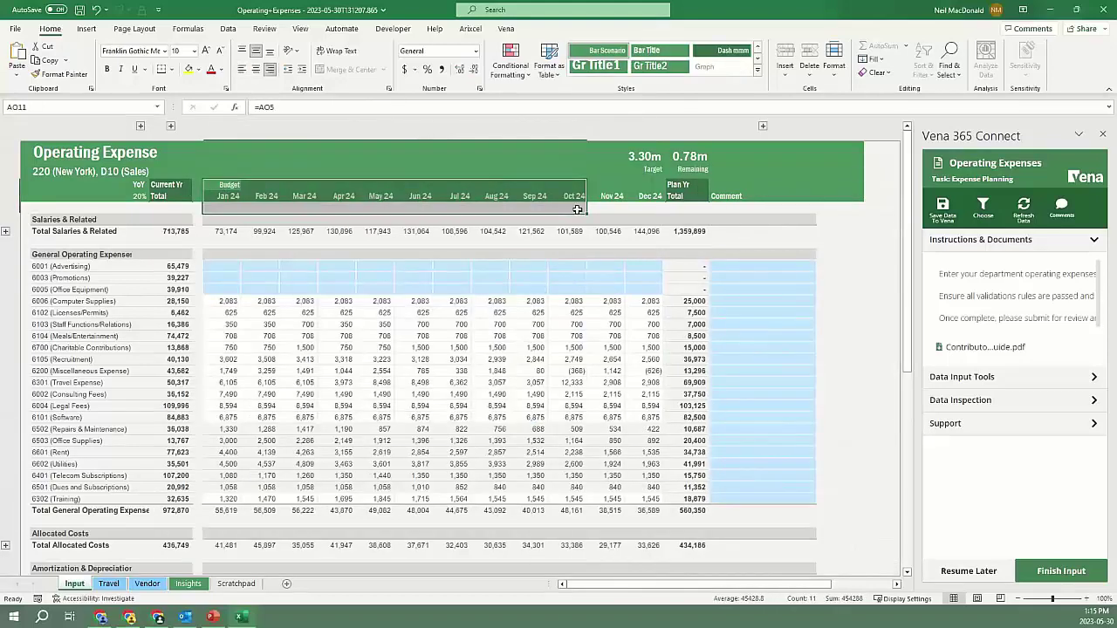
pyautogui.click(225, 269)
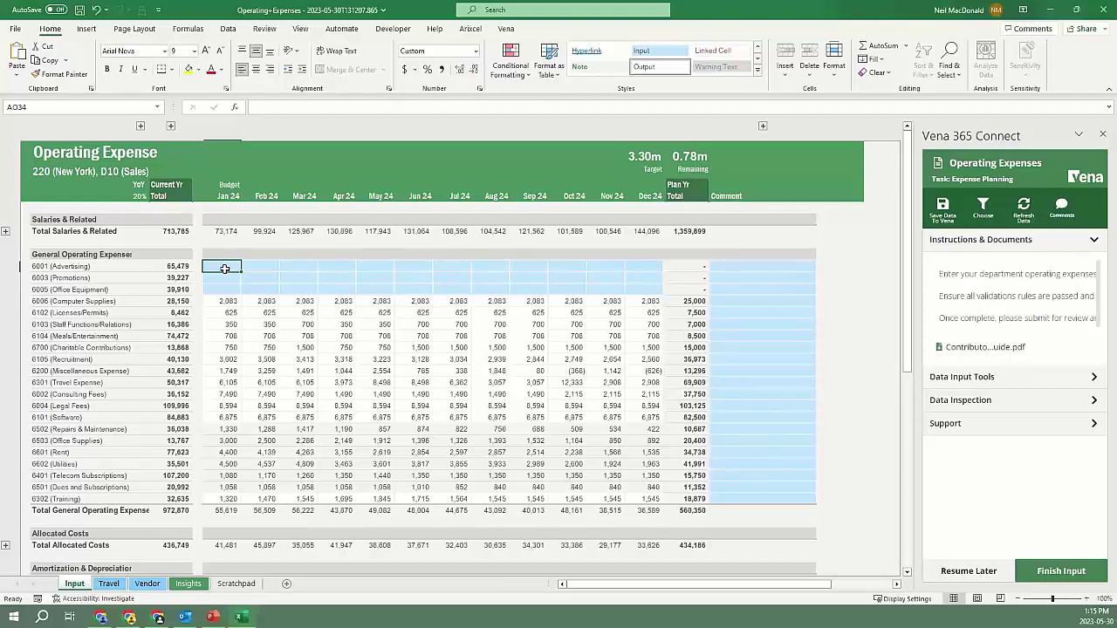
pyautogui.moveTo(224, 268); pyautogui.dragTo(226, 290)
pyautogui.click(230, 268)
# - Expand the driver columns and look through the planning methods offered for 6006 (Computer Supplies), keeping Evenly
pyautogui.click(139, 127)
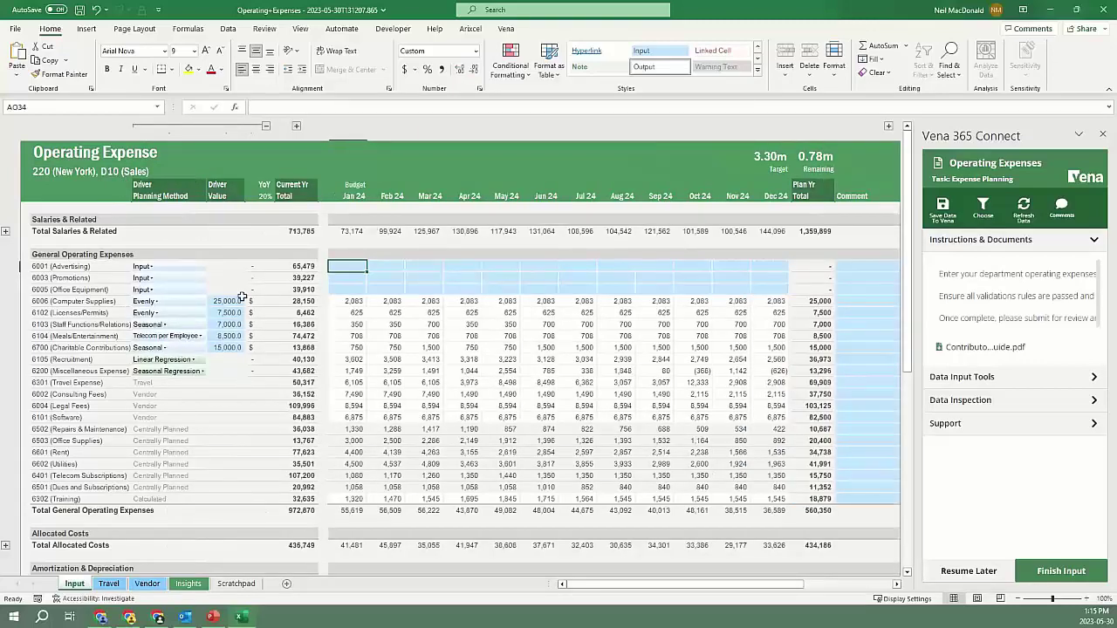
pyautogui.click(187, 301)
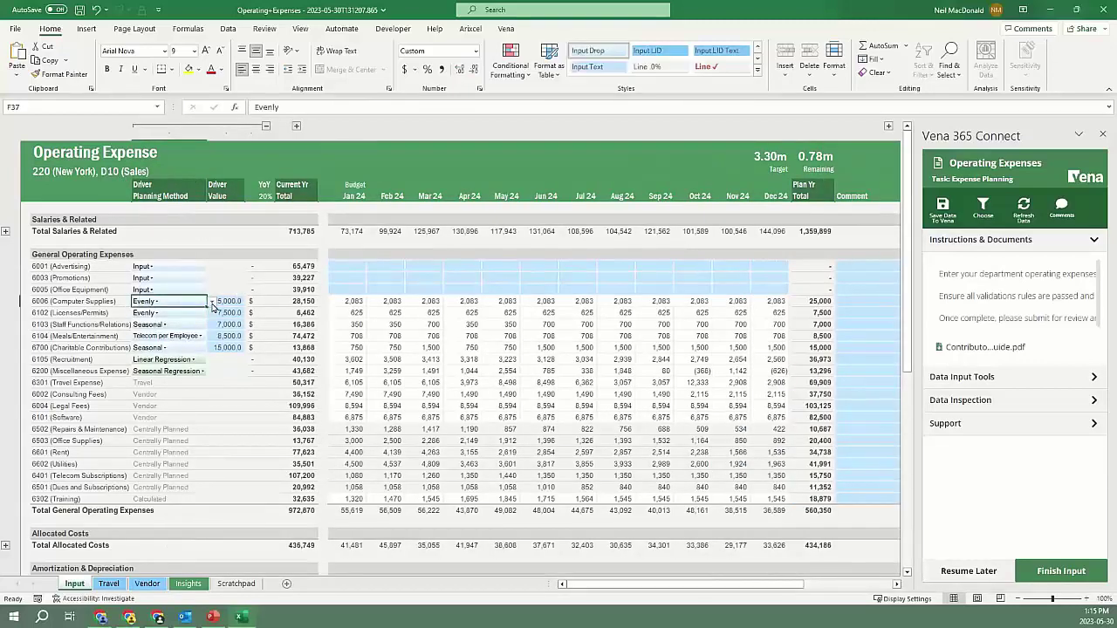
pyautogui.click(212, 302)
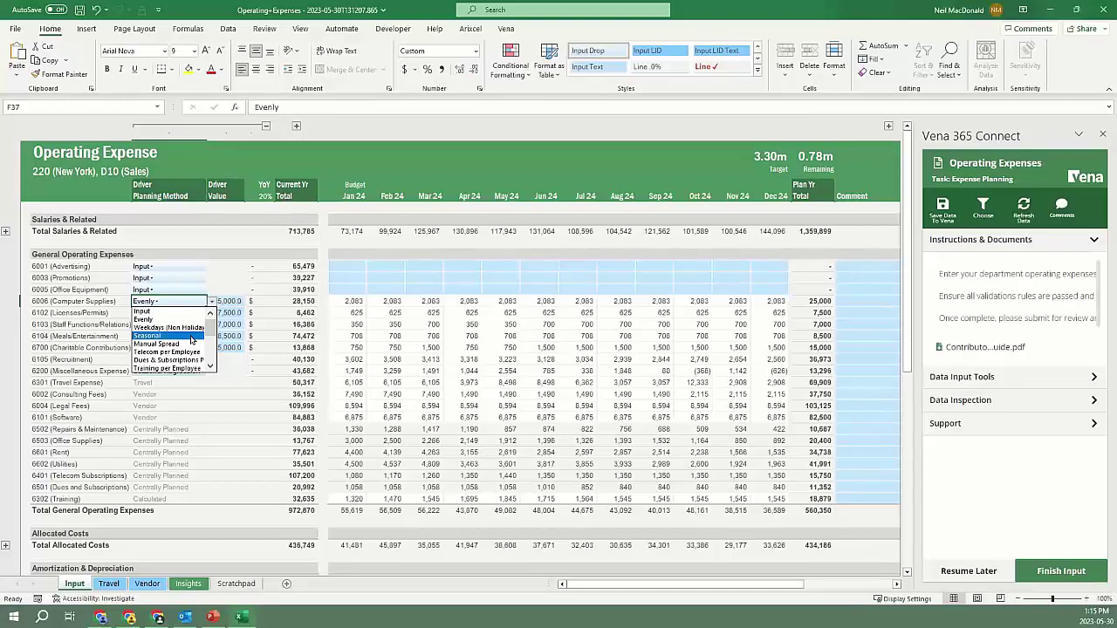
pyautogui.click(212, 366)
pyautogui.scroll(-3, 212, 366)
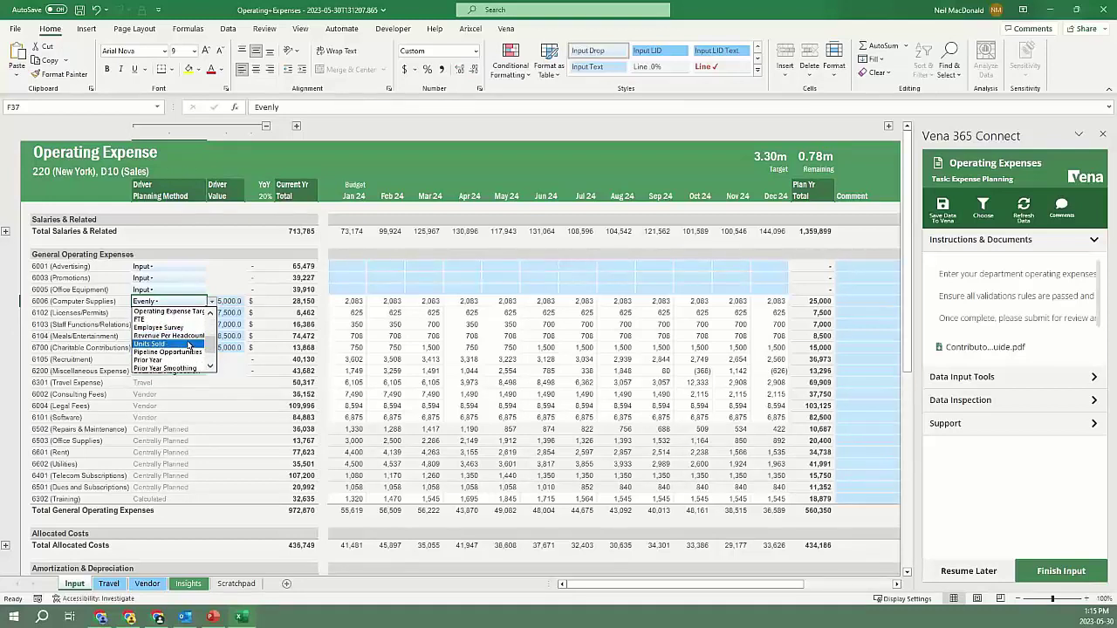
pyautogui.click(211, 368)
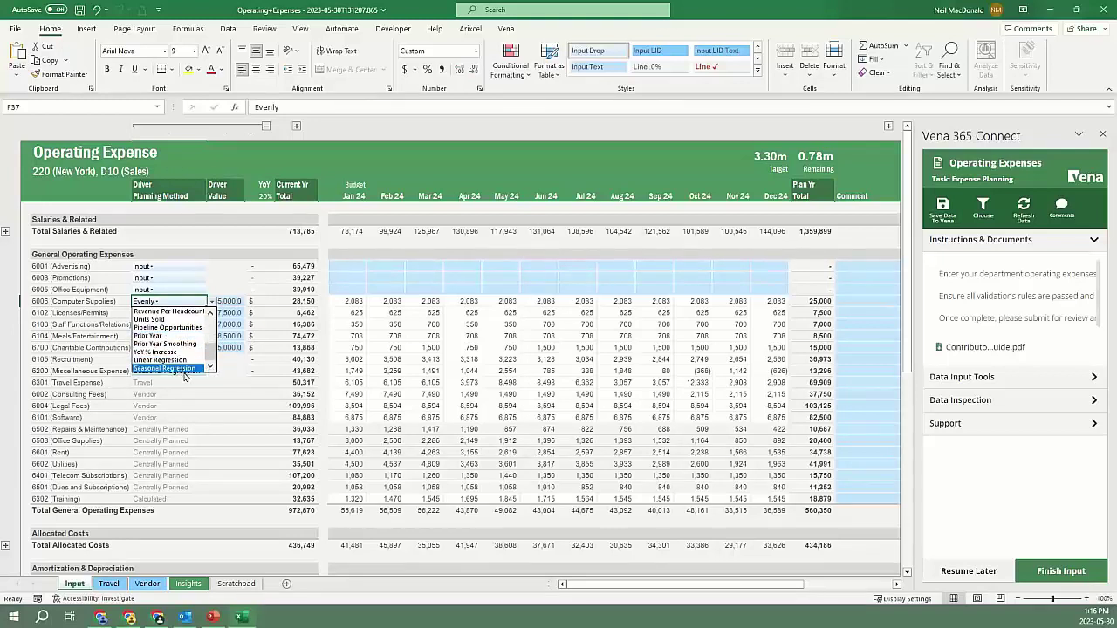
pyautogui.press('Escape')
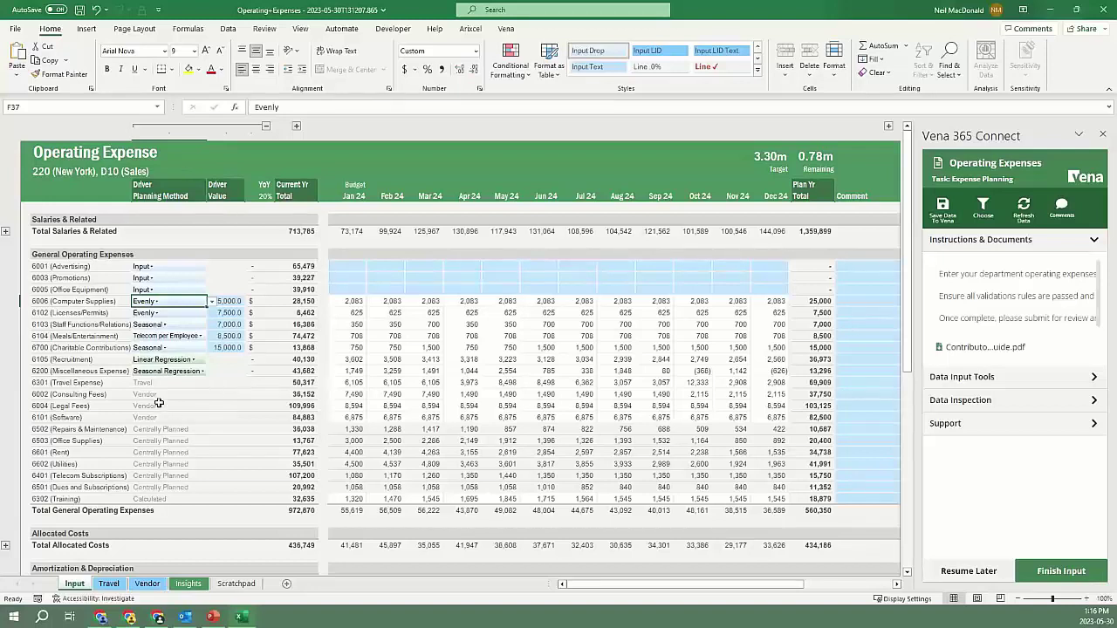
# - Examine the Travel, Vendor and Centrally Planned planning methods, and try to delete the Jan 24 amount for 6601 (Rent)
pyautogui.moveTo(140, 383); pyautogui.dragTo(139, 415)
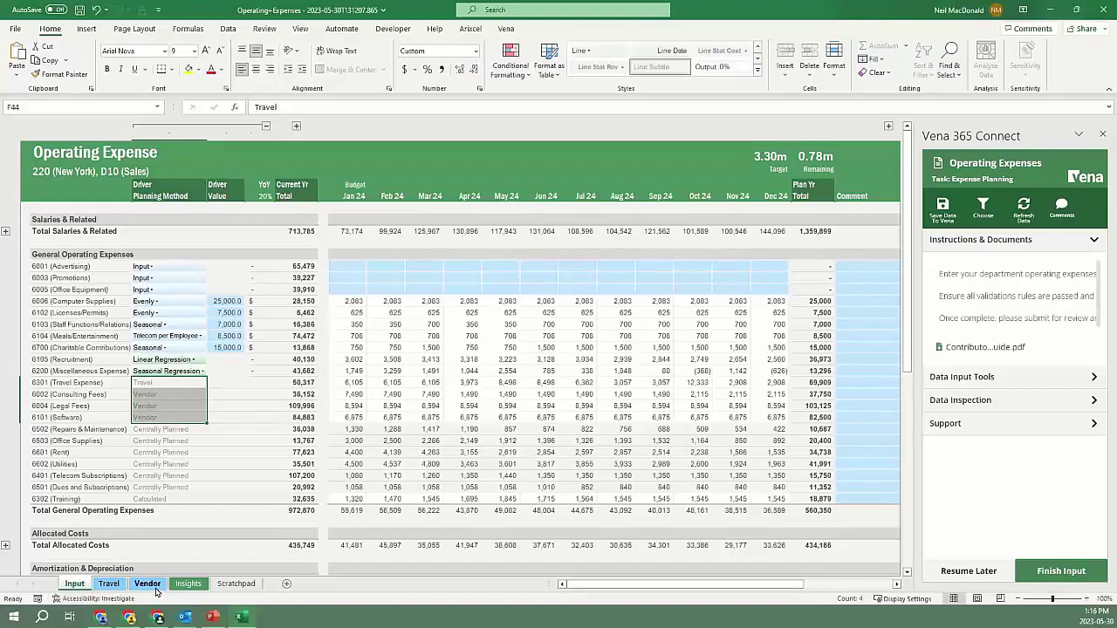
pyautogui.moveTo(144, 429); pyautogui.dragTo(148, 486)
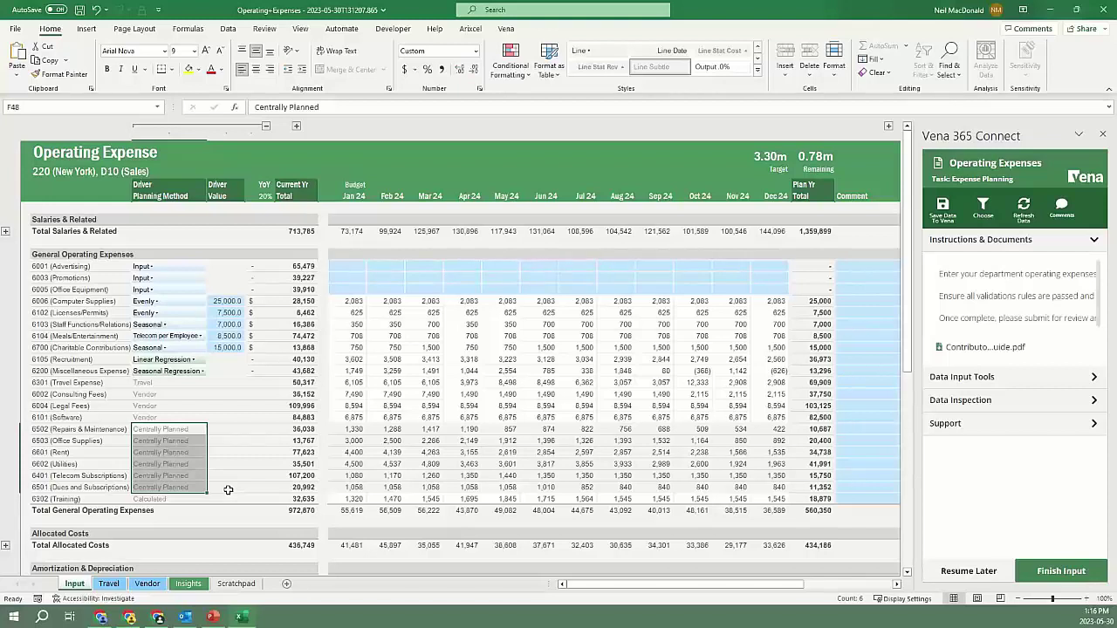
pyautogui.click(349, 454)
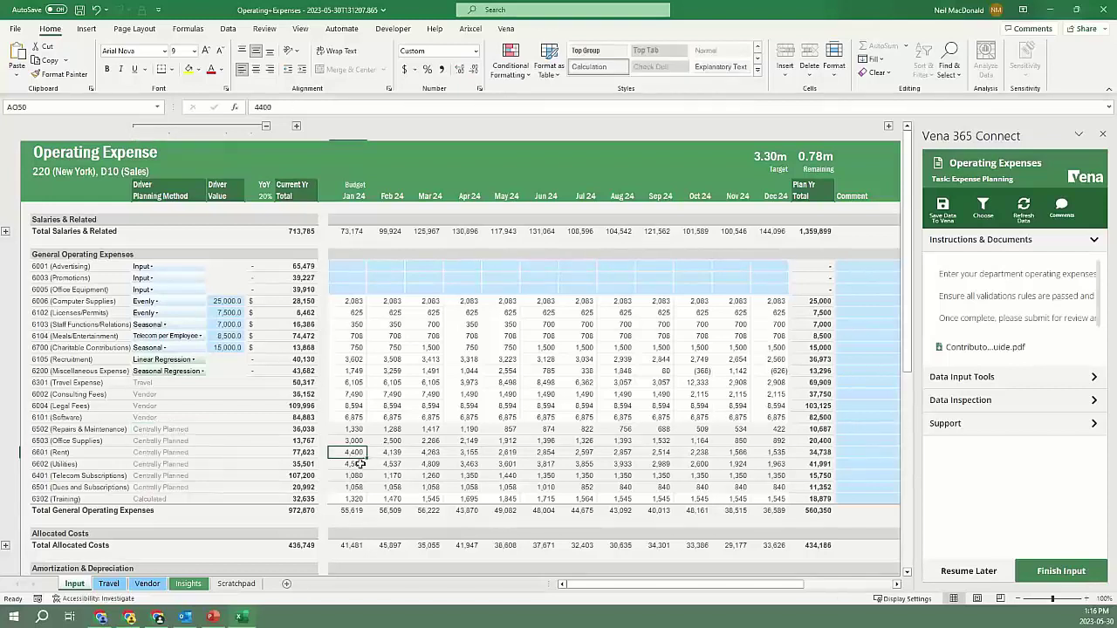
pyautogui.press('Delete')
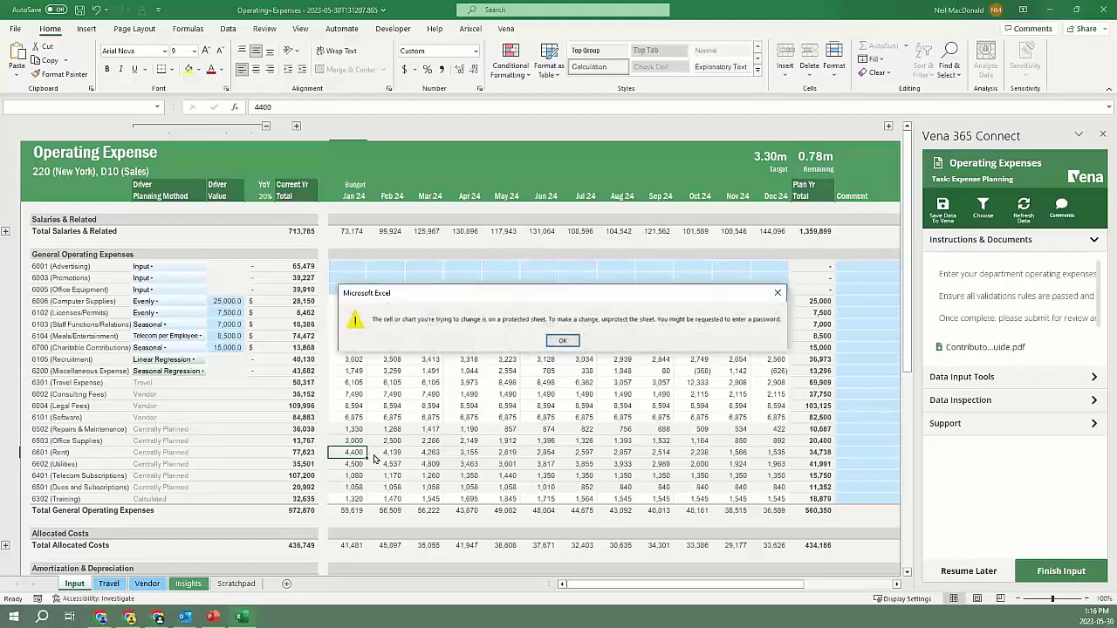
pyautogui.click(563, 340)
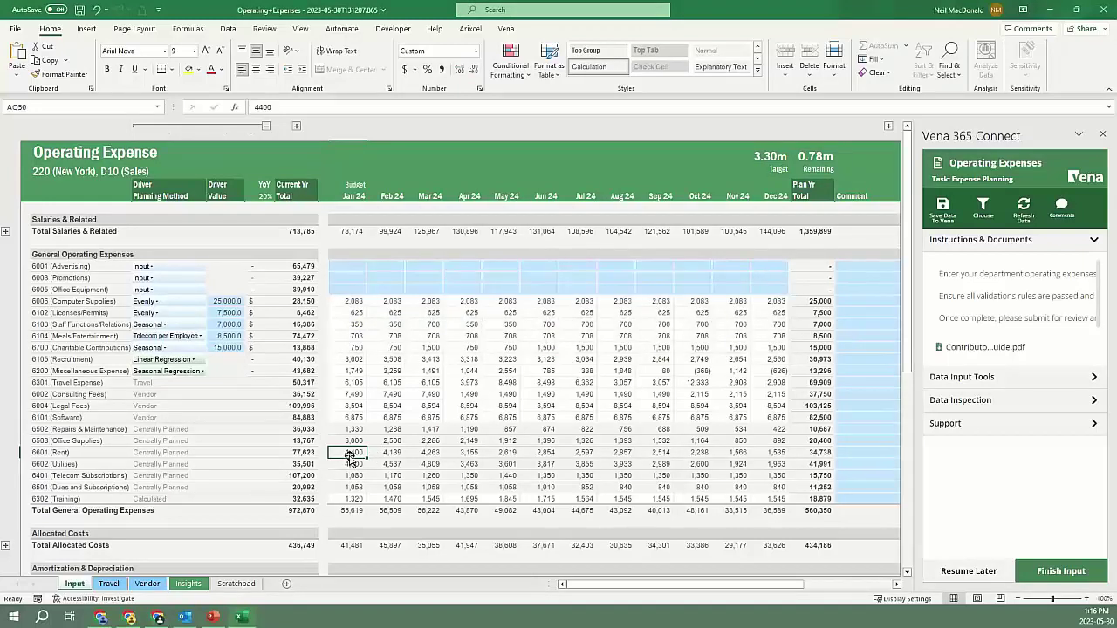
# - Collapse the driver columns and enter 1000 for 6001 (Advertising) in Feb 24, filling it across through May 24
pyautogui.click(266, 127)
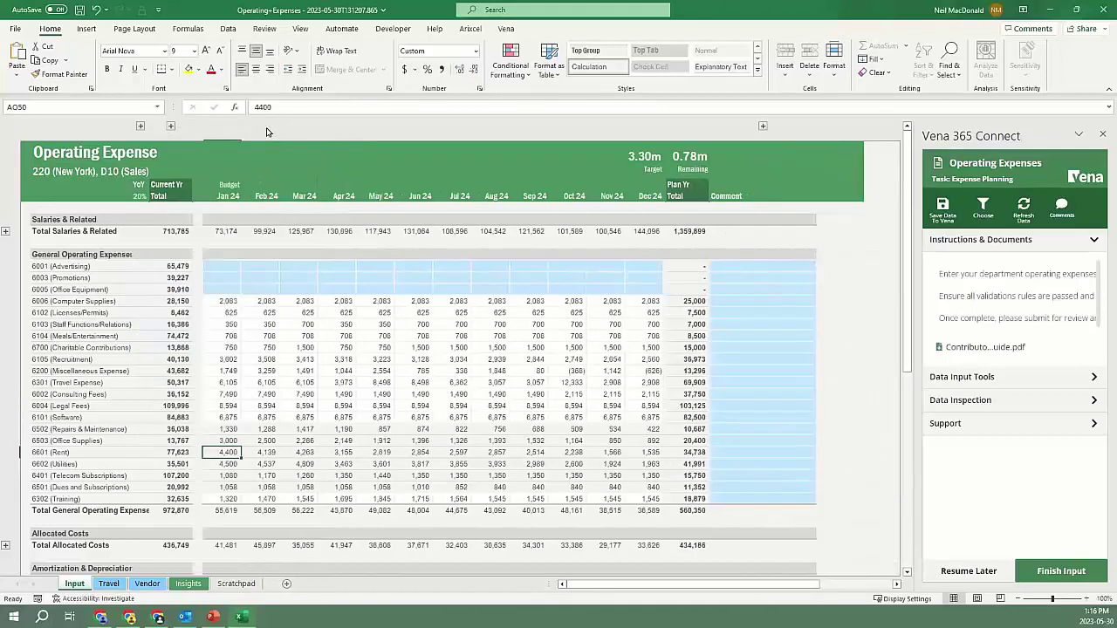
pyautogui.click(253, 269)
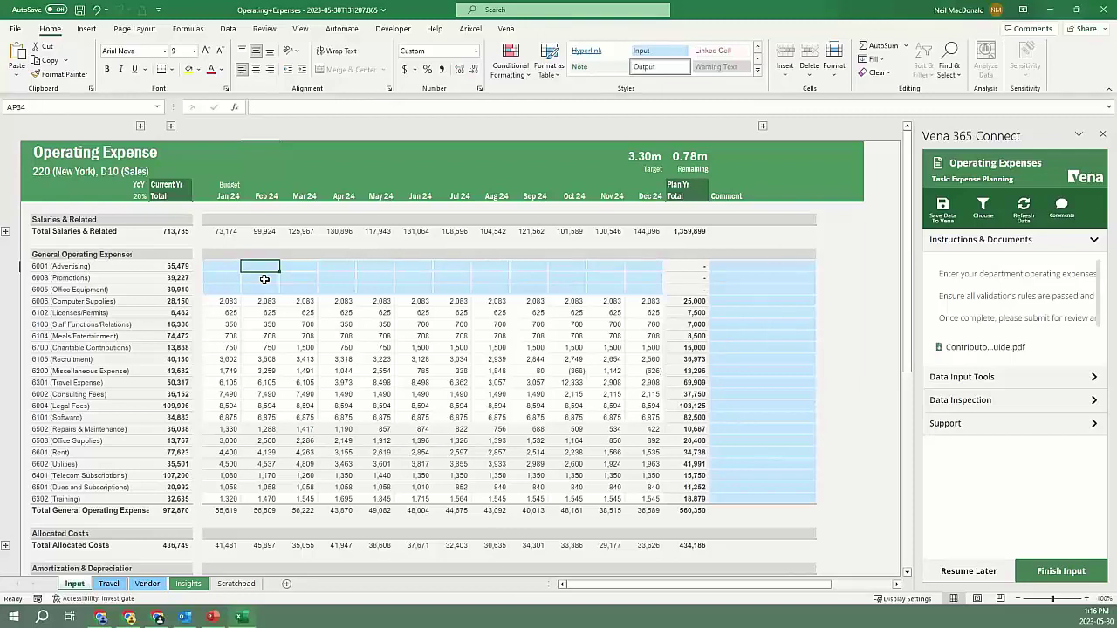
pyautogui.write('1000')
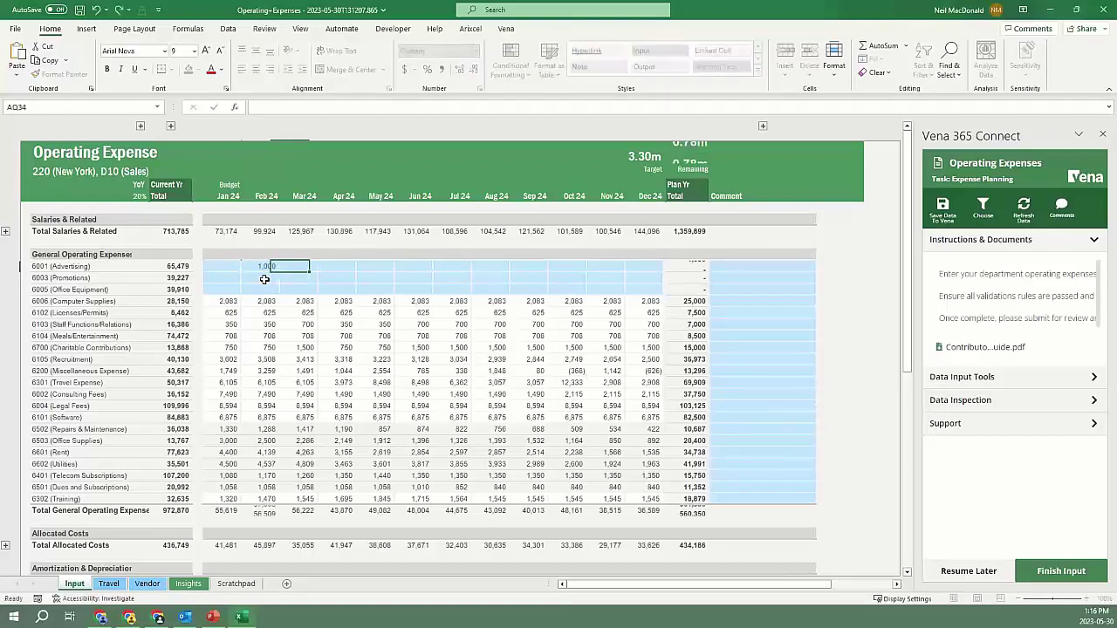
pyautogui.press('Tab')
pyautogui.click(268, 267)
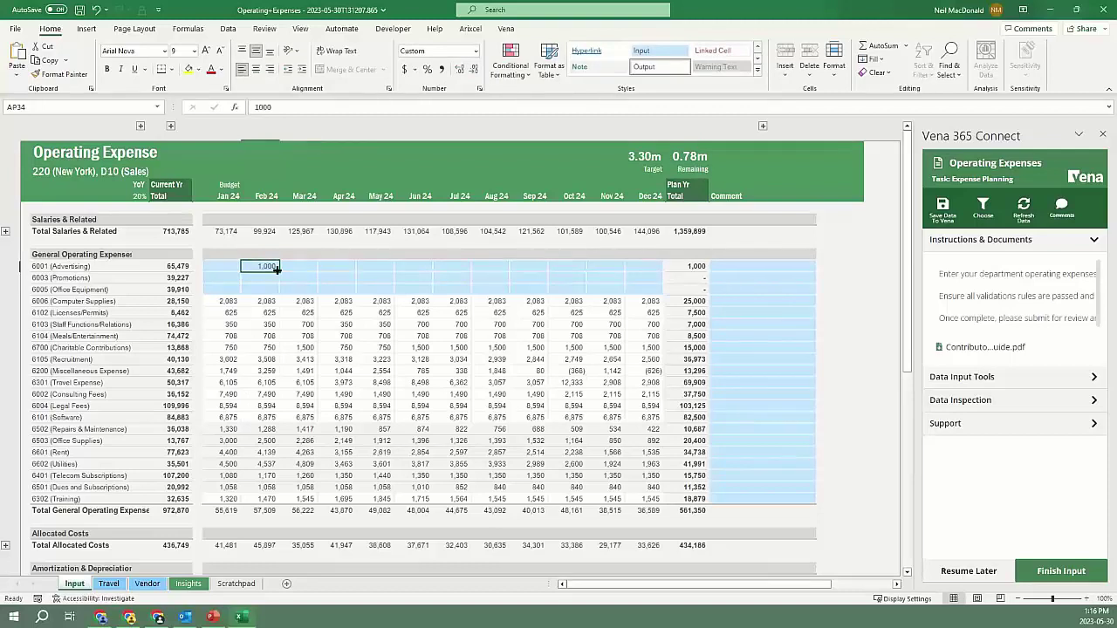
pyautogui.moveTo(276, 269); pyautogui.dragTo(384, 267)
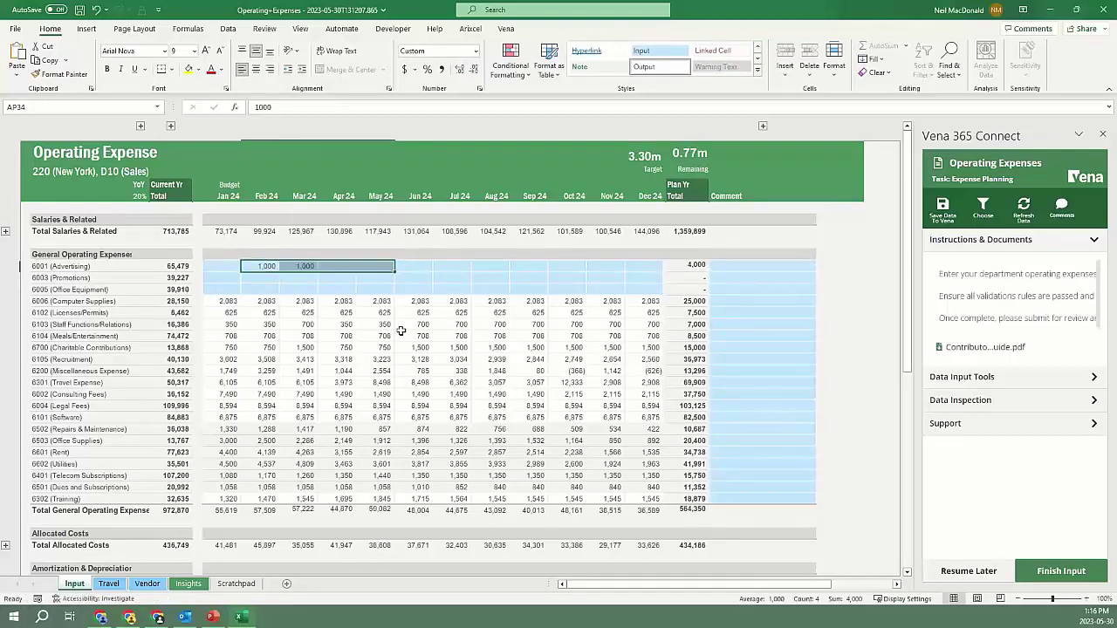
# - Copy the May 24 amount for 6001 (Advertising) into Jun 24
pyautogui.click(366, 263)
pyautogui.hotkey('ctrl', 'c')
pyautogui.press('Right')
pyautogui.hotkey('ctrl', 'v')
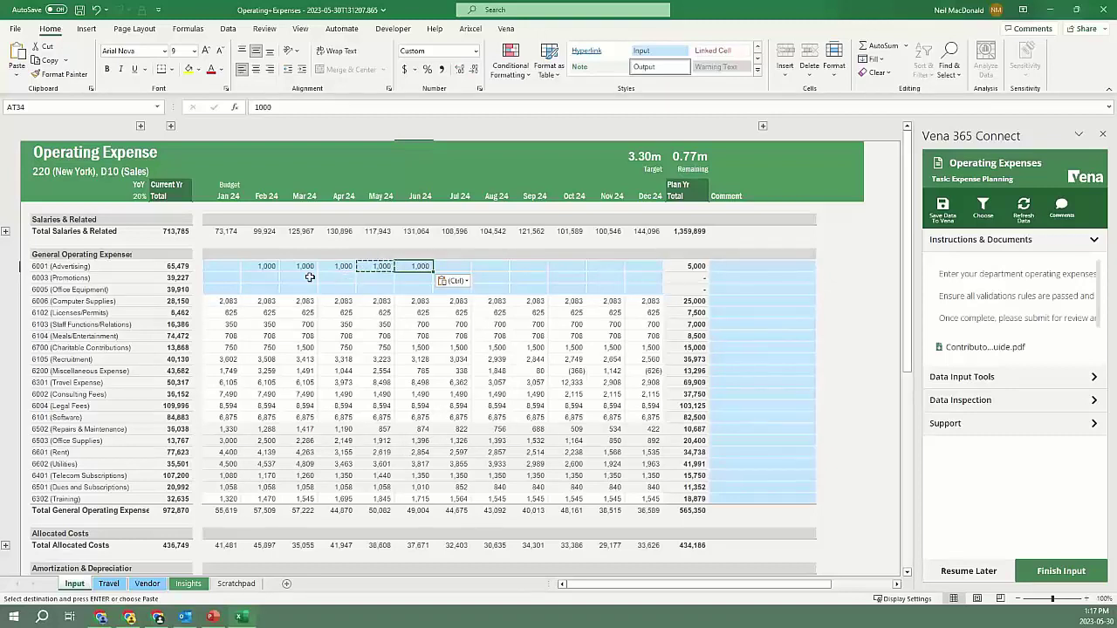
# - Expand the current year's monthly columns and drill to the transactions behind the Jan 23 actual for 6001 (Advertising)
pyautogui.click(222, 267)
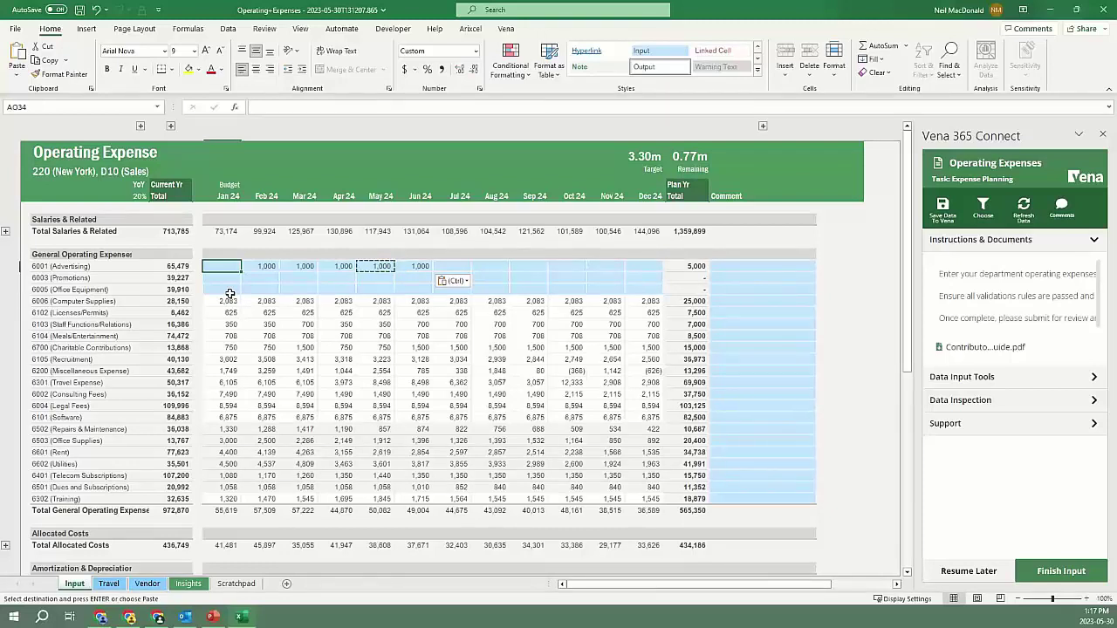
pyautogui.click(170, 126)
pyautogui.click(174, 265)
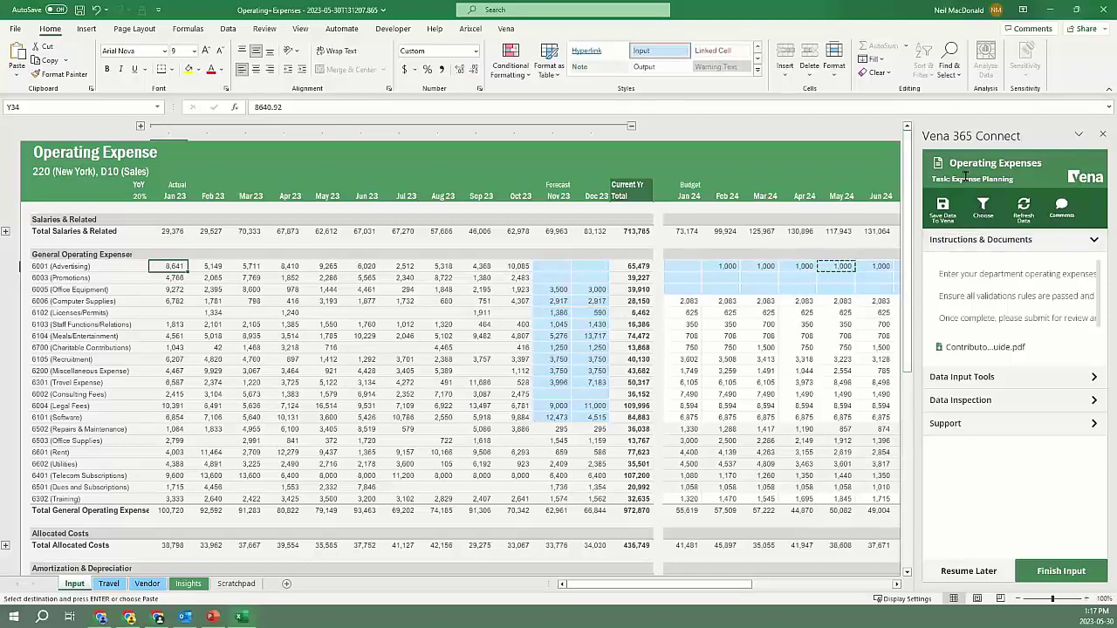
pyautogui.click(1093, 400)
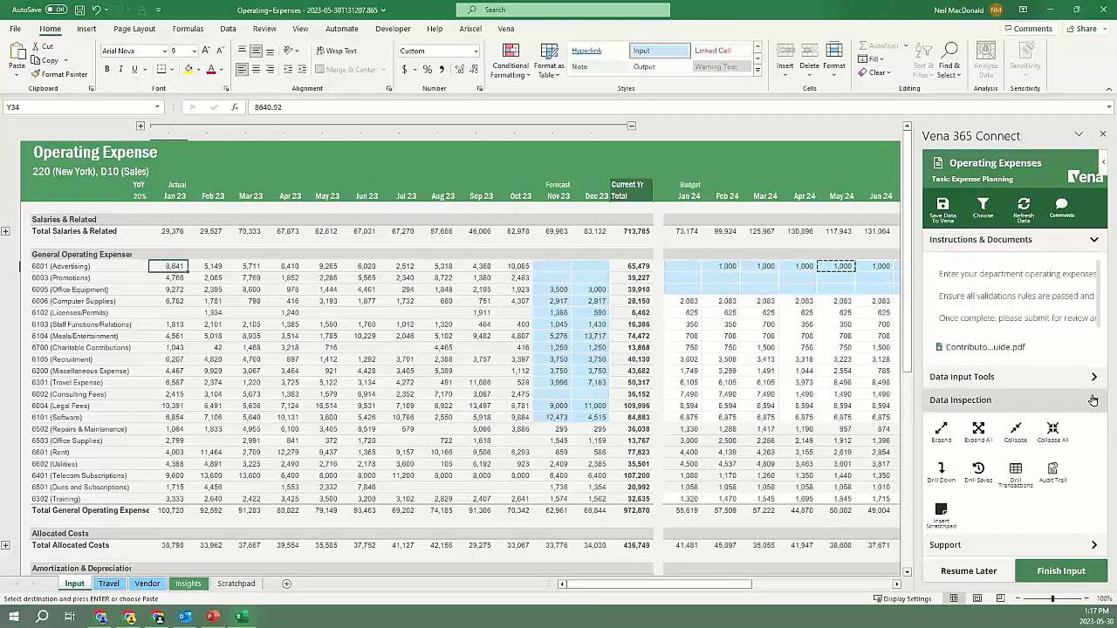
pyautogui.click(1015, 476)
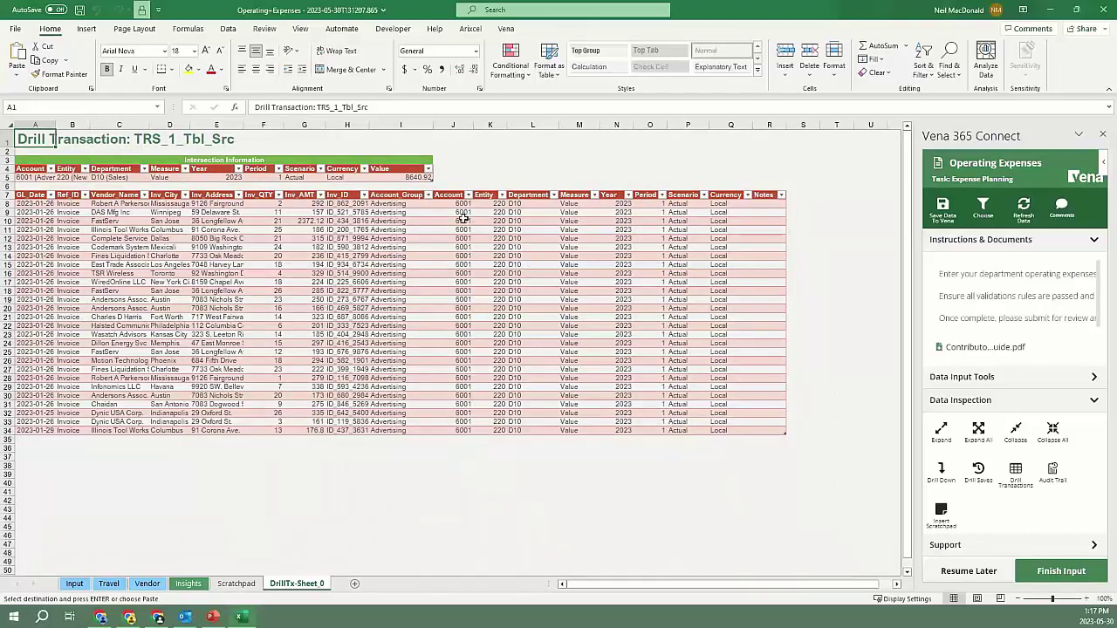
# - Check the sum of the drilled invoice amounts in Inv_AMT, then return to the Input sheet and collapse the current year's months
pyautogui.click(306, 205)
pyautogui.moveTo(304, 213); pyautogui.dragTo(307, 432)
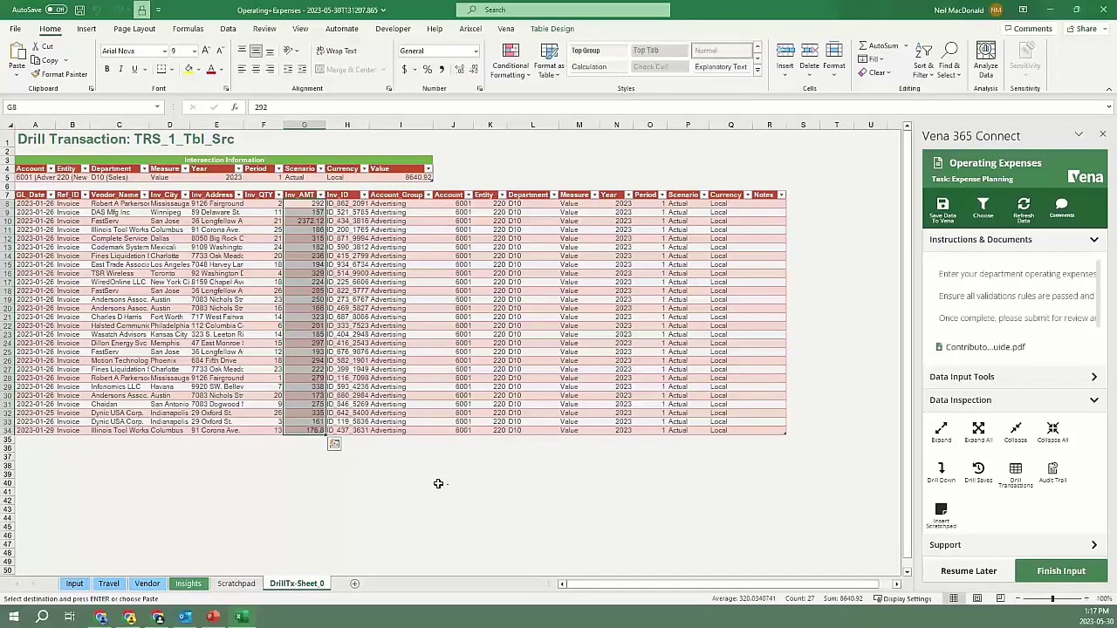
pyautogui.click(75, 583)
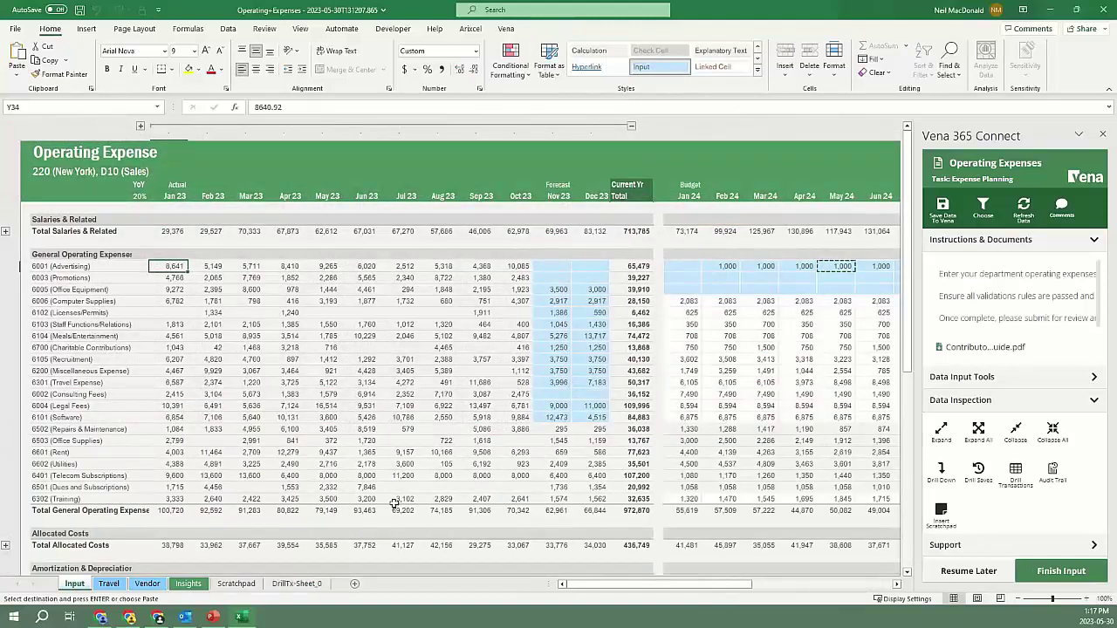
pyautogui.click(631, 129)
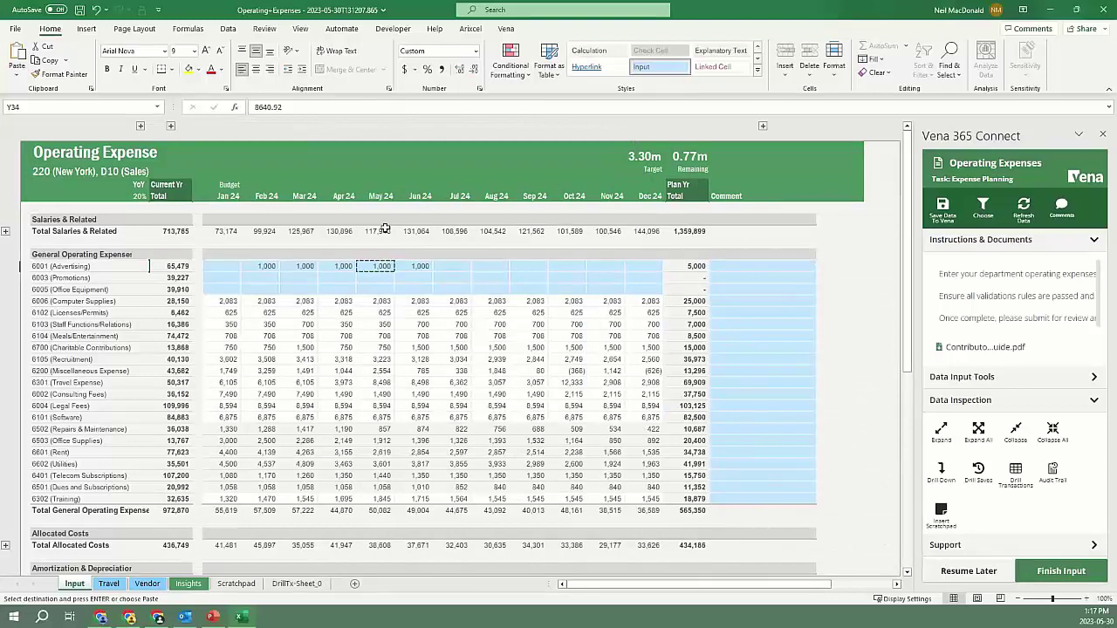
# - Review the Scratchpad's January advertising calculation and link the Jan 24 cell for 6001 (Advertising) to its total with =Scratchpad!E8
pyautogui.click(225, 266)
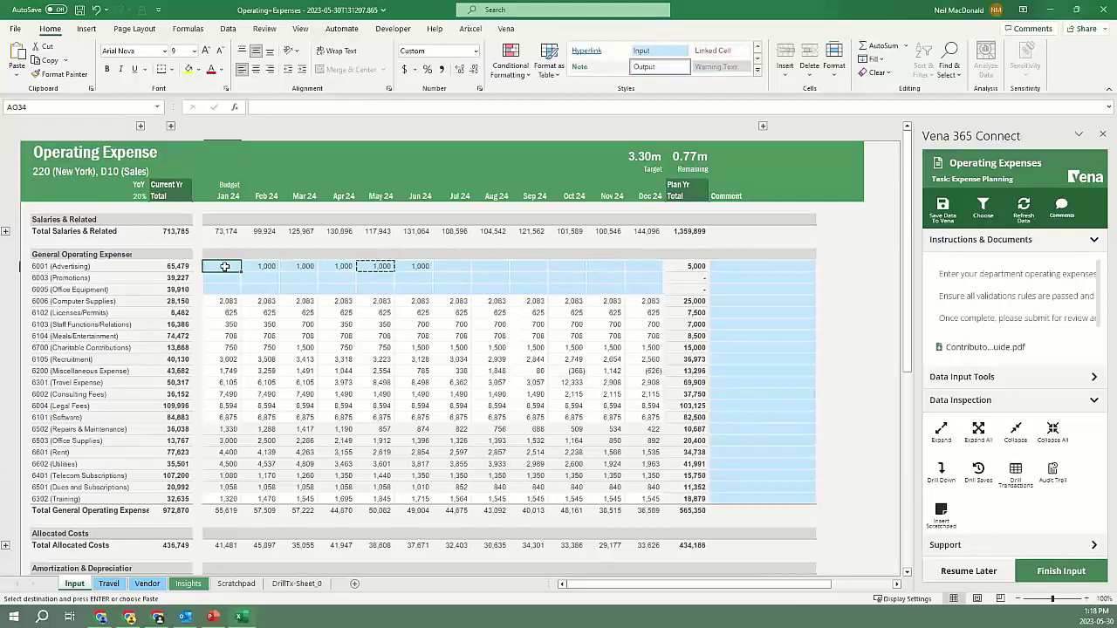
pyautogui.click(233, 583)
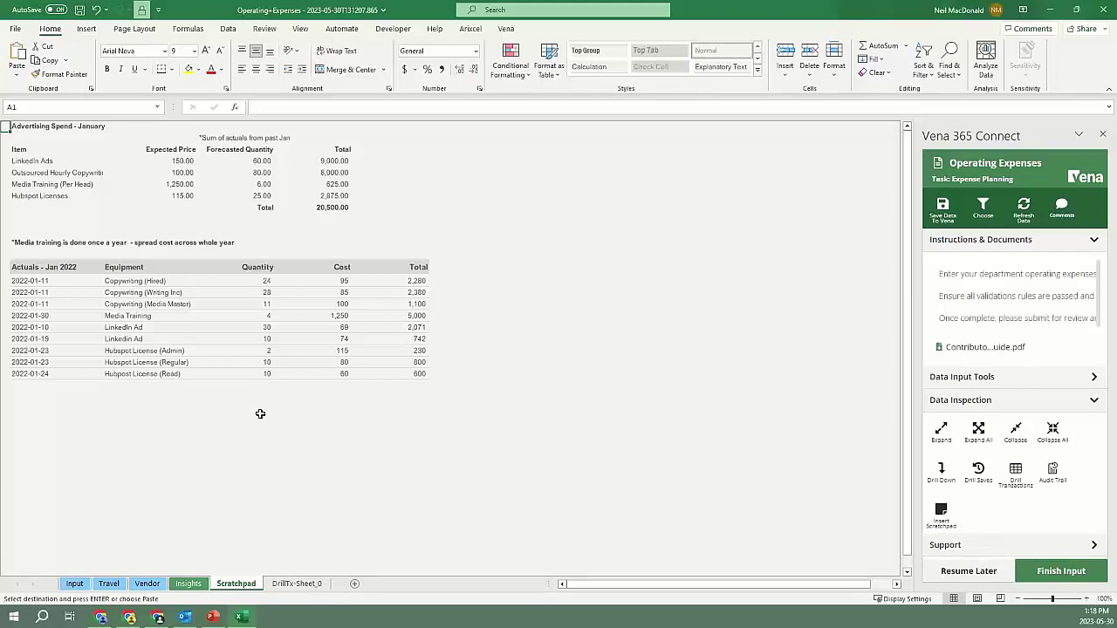
pyautogui.click(74, 583)
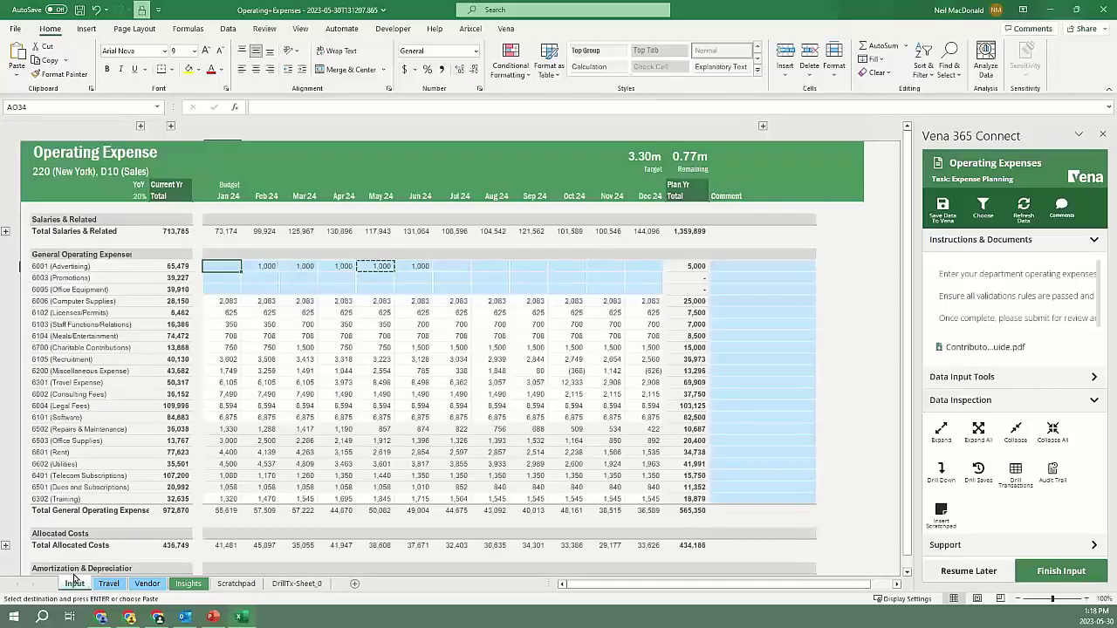
pyautogui.write('=')
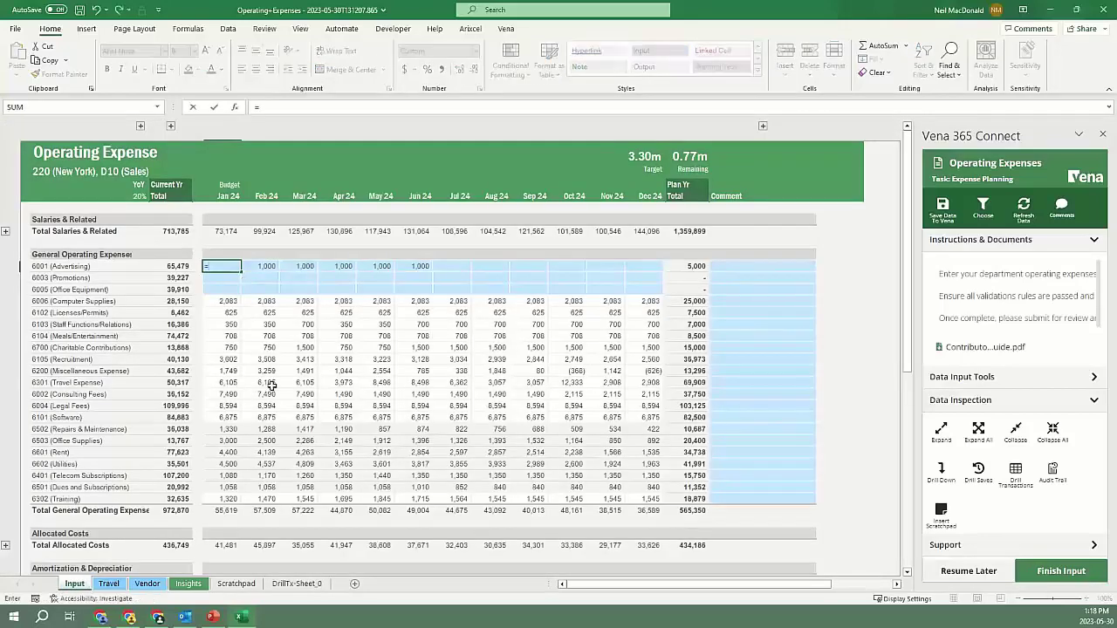
pyautogui.click(236, 583)
pyautogui.click(339, 208)
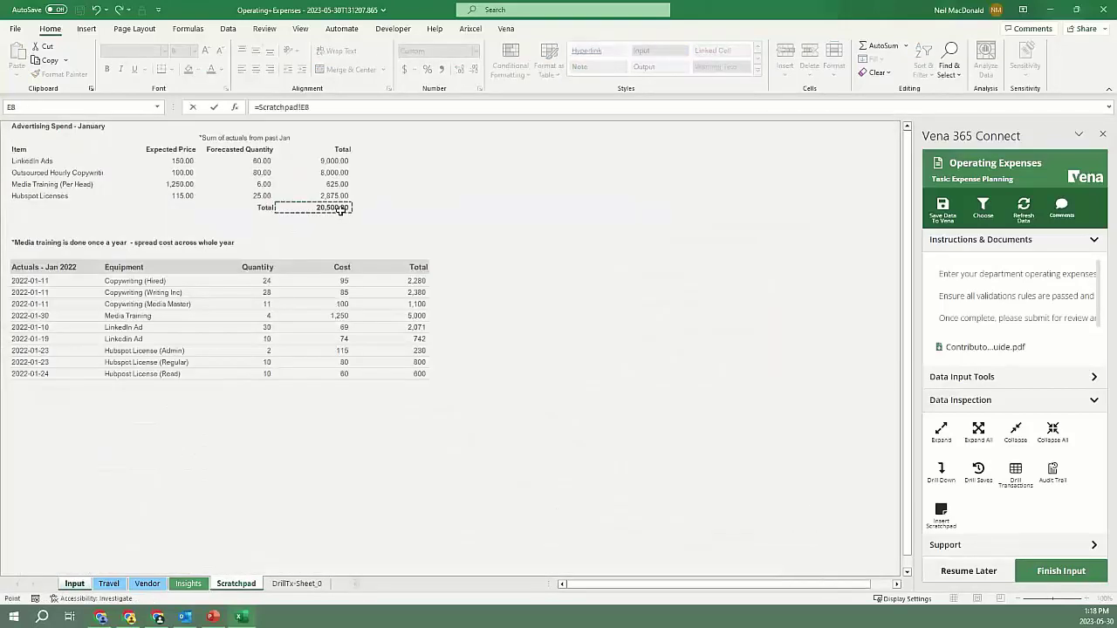
pyautogui.press('Return')
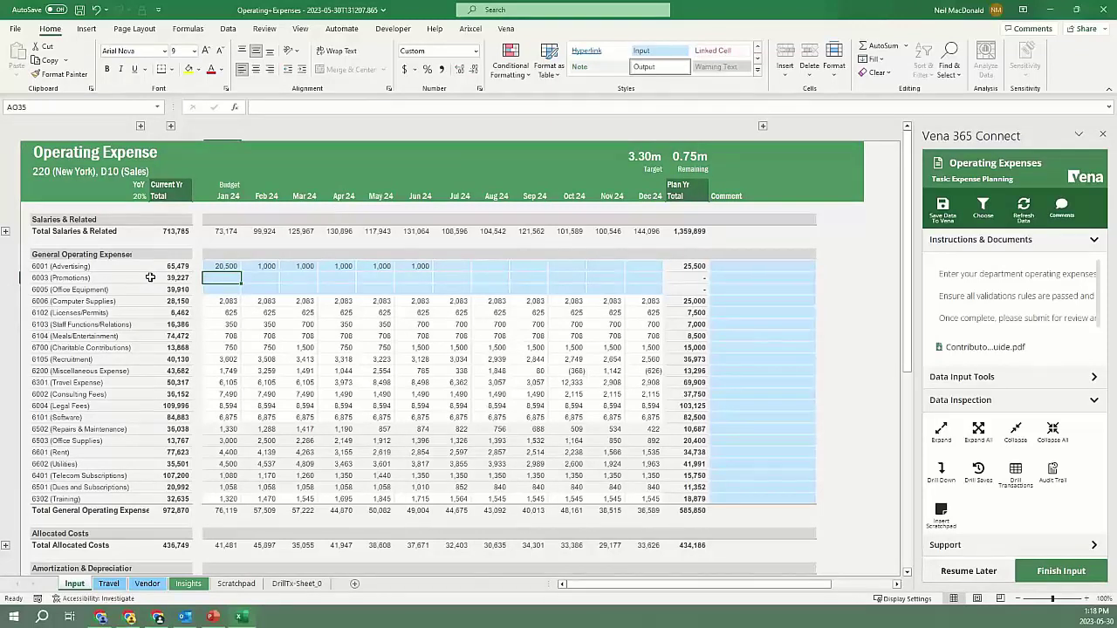
# - Add two line item details under 6003 (Promotions) and name them Project A and Vendor 1
pyautogui.click(84, 278)
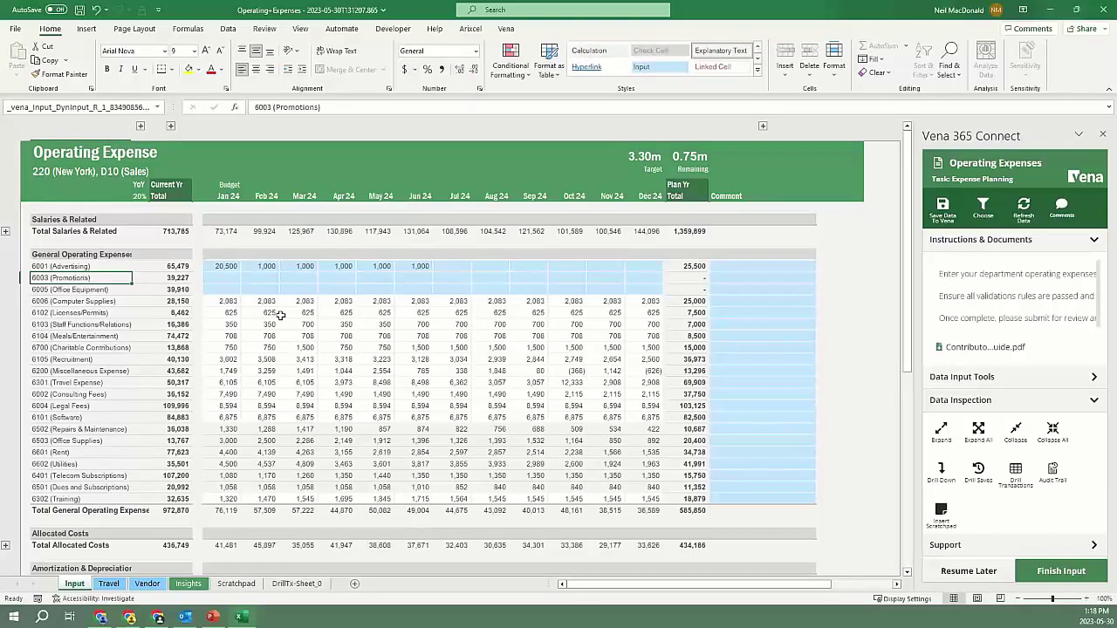
pyautogui.click(1097, 379)
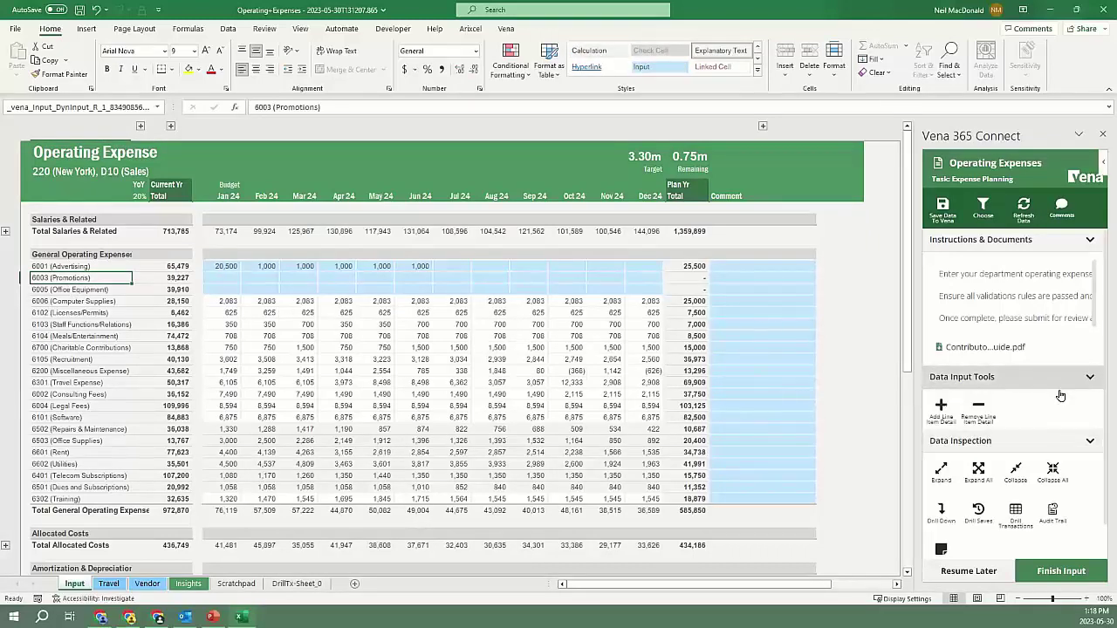
pyautogui.click(943, 408)
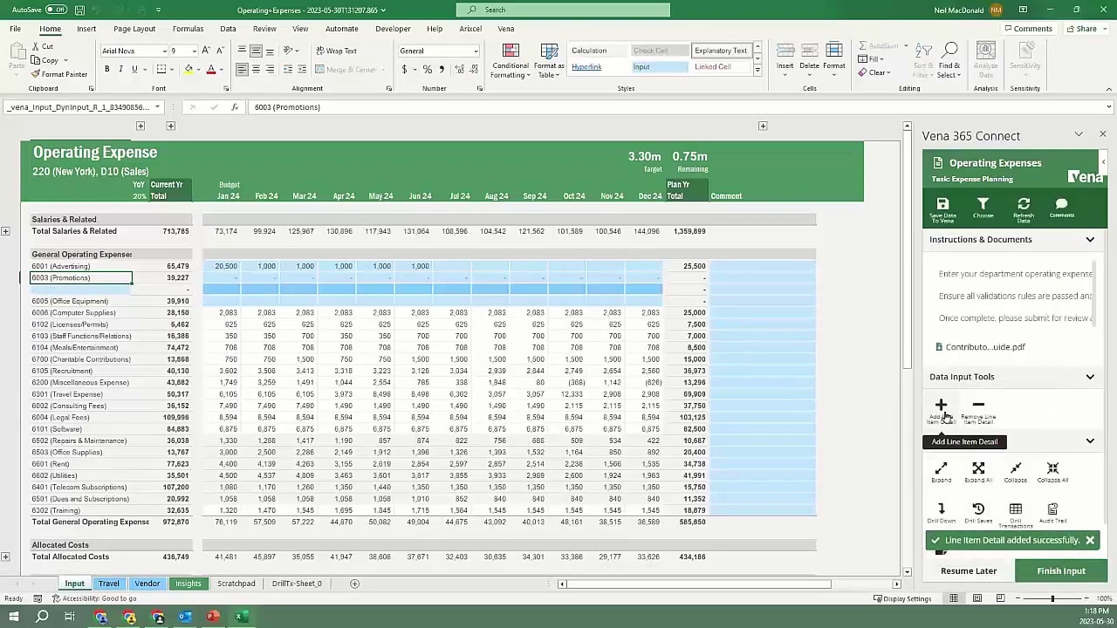
pyautogui.click(85, 289)
pyautogui.write('Project')
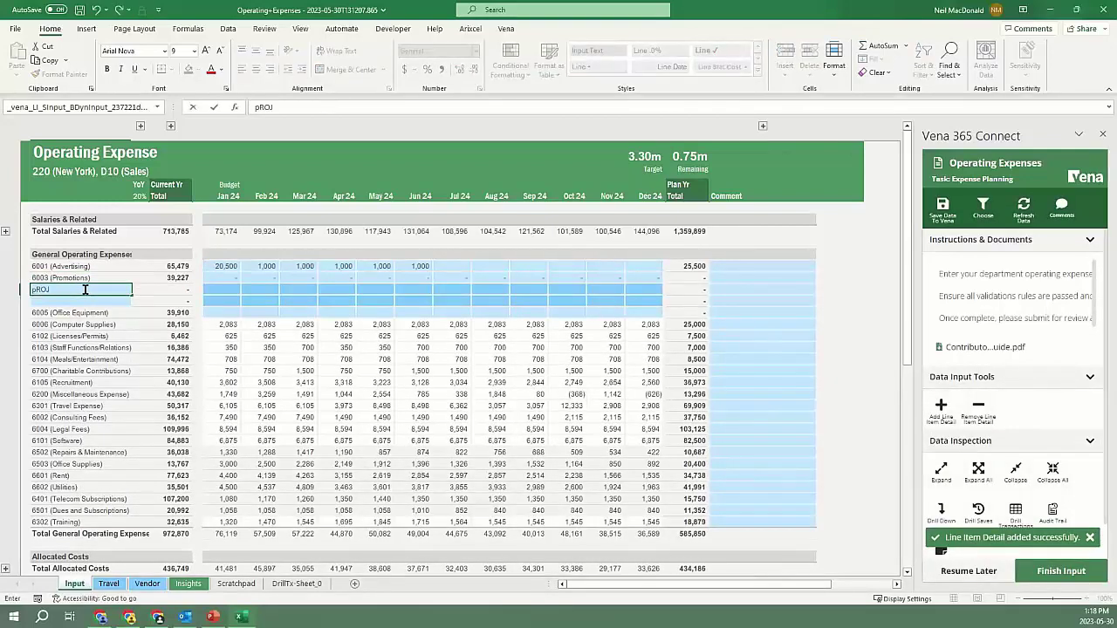
pyautogui.write(' A')
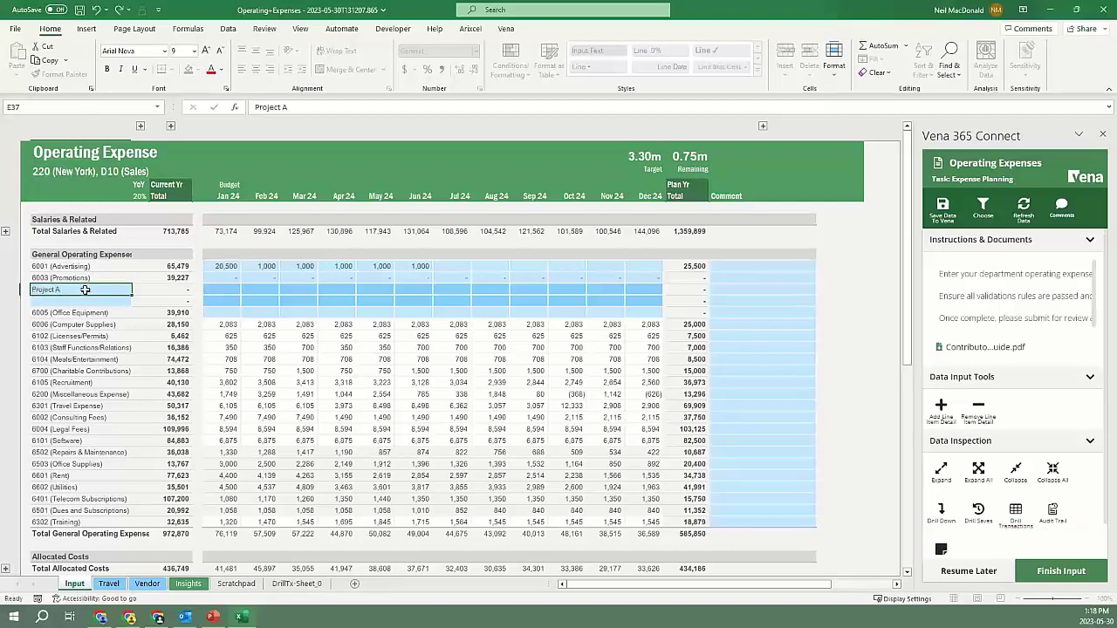
pyautogui.press('Return')
pyautogui.write('Vendor 1')
pyautogui.press('Return')
# - Enter 100 for Project A and 200 for Vendor 1 in Jan 24 and fill both rows across through Apr 24
pyautogui.press('Up')
pyautogui.press('Up')
pyautogui.press('Up')
pyautogui.press('Right')
pyautogui.press('Right')
pyautogui.press('Down')
pyautogui.press('Right')
pyautogui.press('Right')
pyautogui.write('100')
pyautogui.press('Return')
pyautogui.write('200')
pyautogui.press('Return')
pyautogui.moveTo(227, 290); pyautogui.dragTo(343, 324)
pyautogui.hotkey('ctrl', 'r')
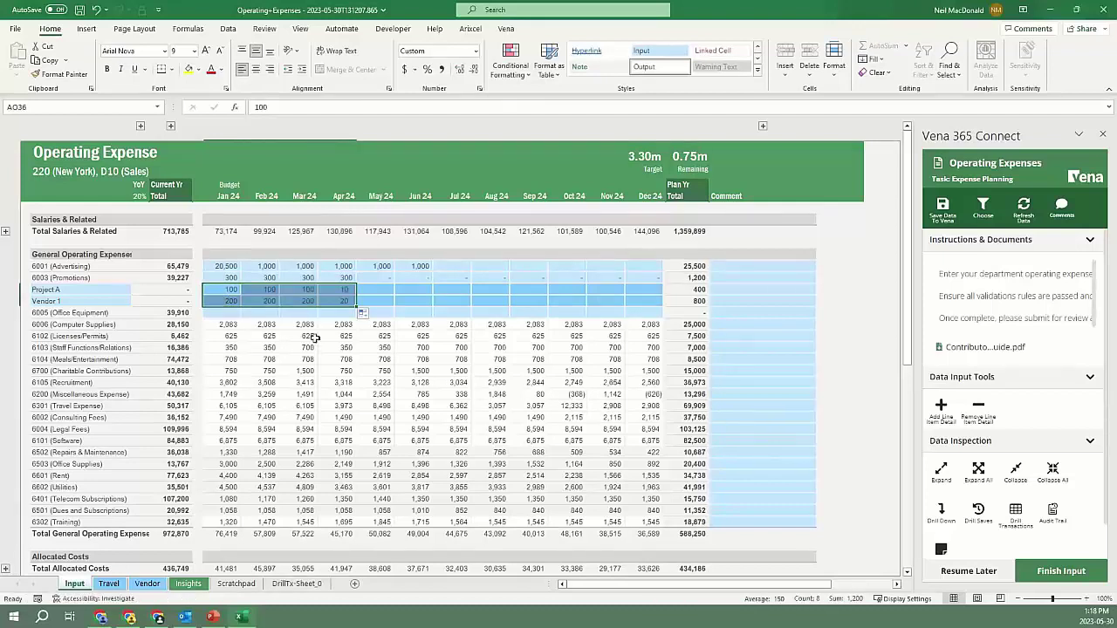
pyautogui.click(380, 289)
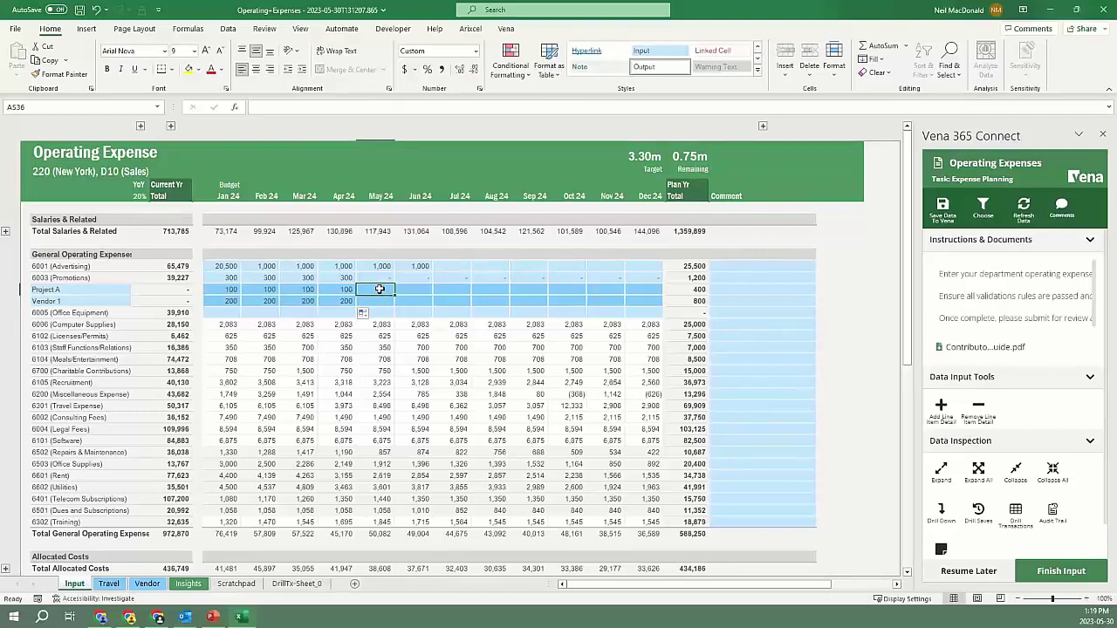
# - On the Travel sheet, expand the monthly columns and examine how the Q1, Q3 and Q4 trips are spread, returning to the Input sheet
pyautogui.click(108, 583)
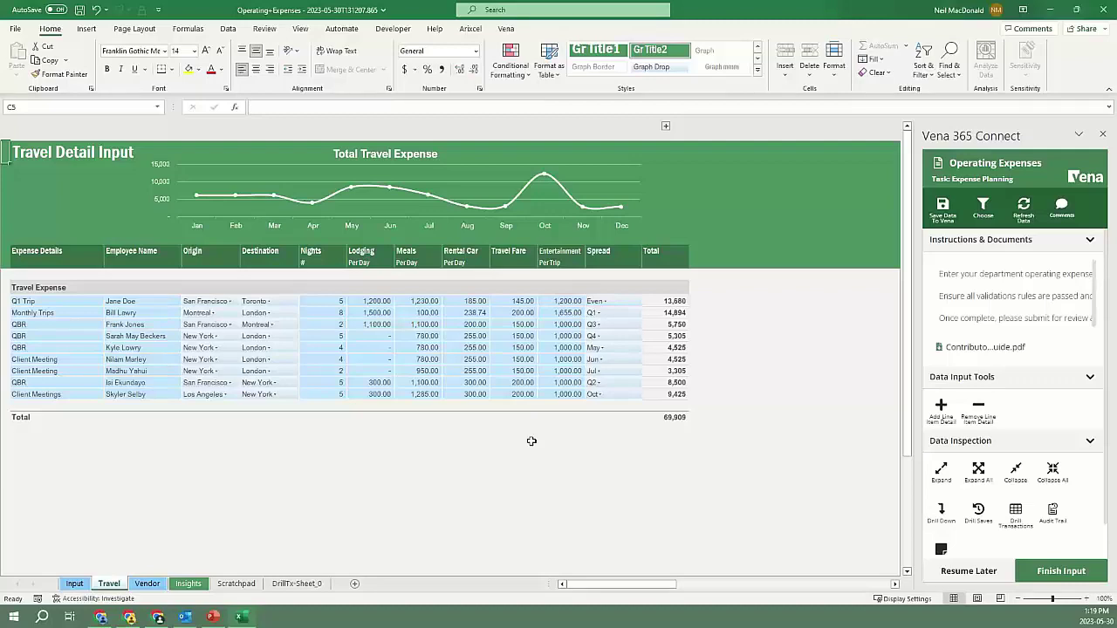
pyautogui.click(666, 128)
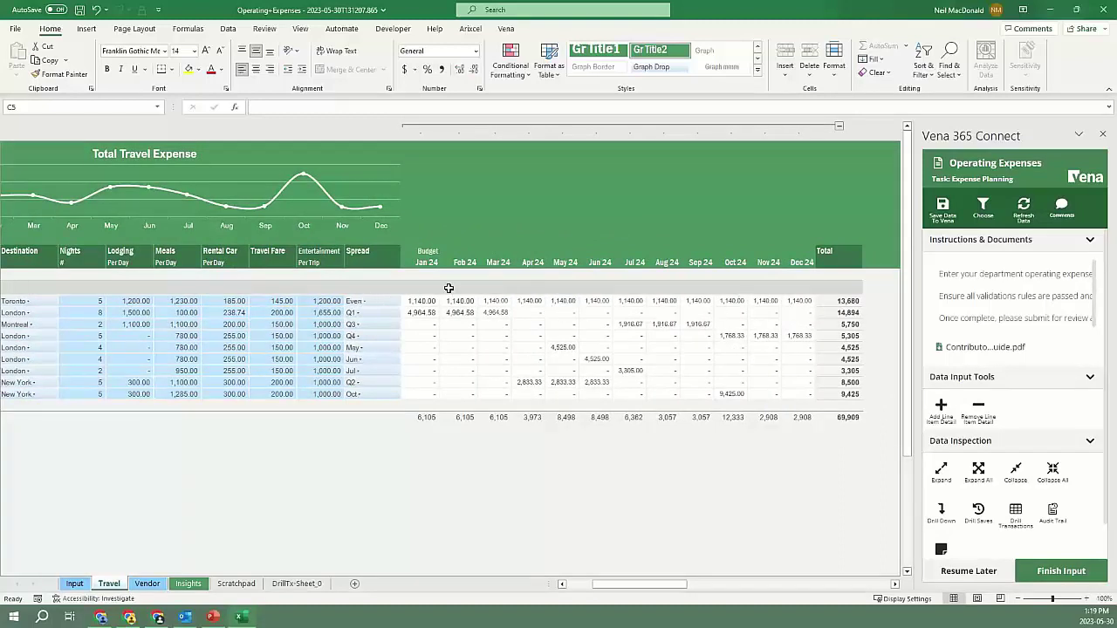
pyautogui.click(424, 313)
pyautogui.click(631, 324)
pyautogui.click(686, 330)
pyautogui.click(731, 335)
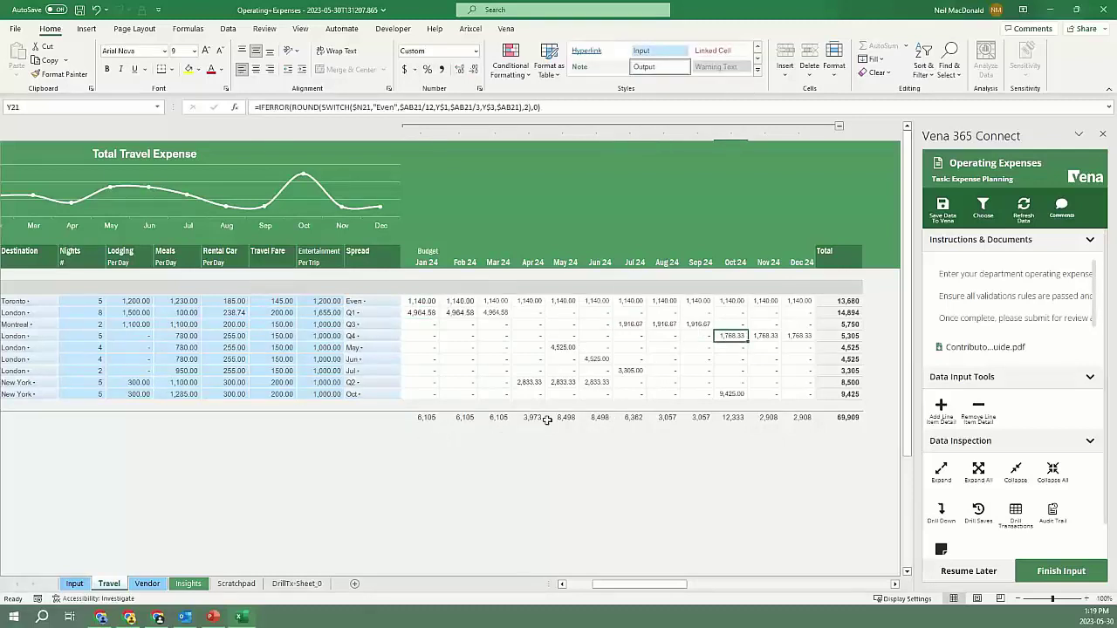
pyautogui.click(75, 584)
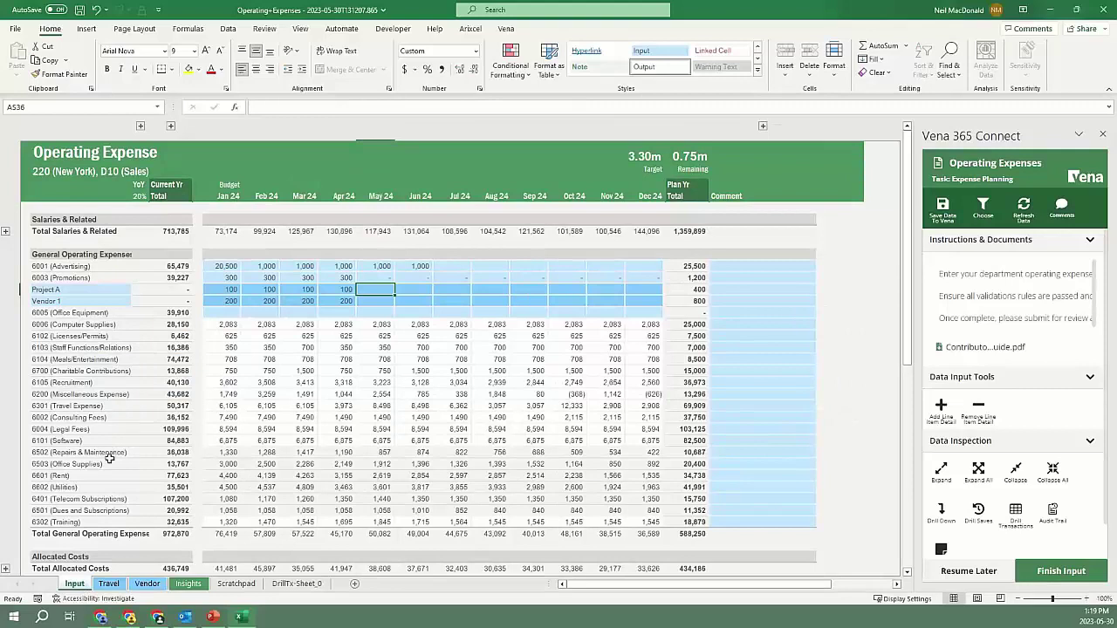
# - Expand the driver columns and check the planning method behind 6301 (Travel Expense), then collapse them again
pyautogui.click(140, 126)
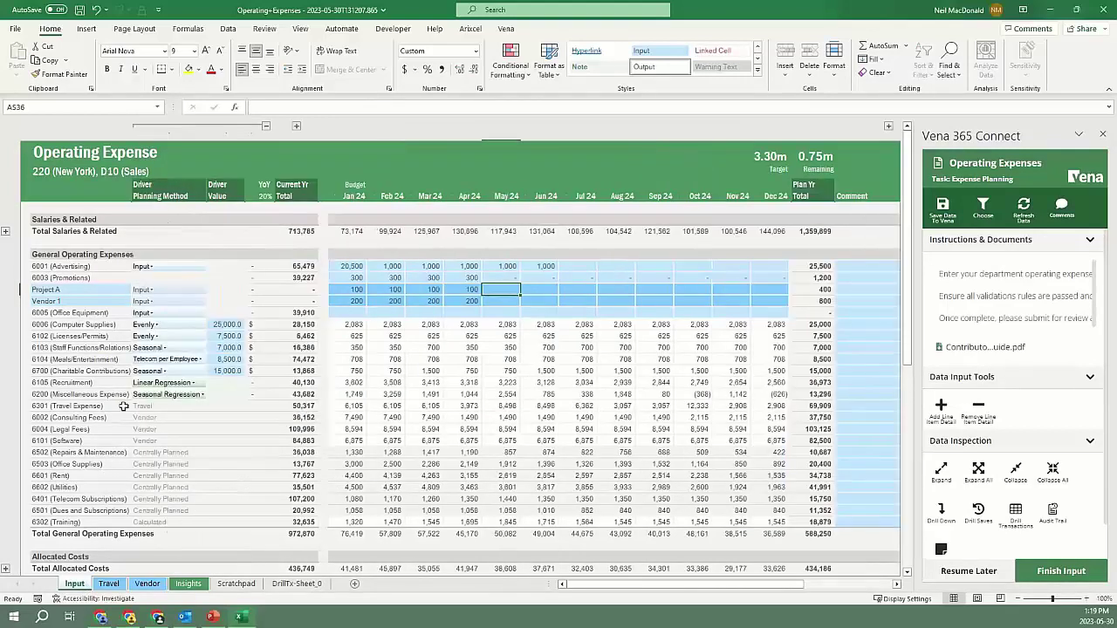
pyautogui.click(375, 407)
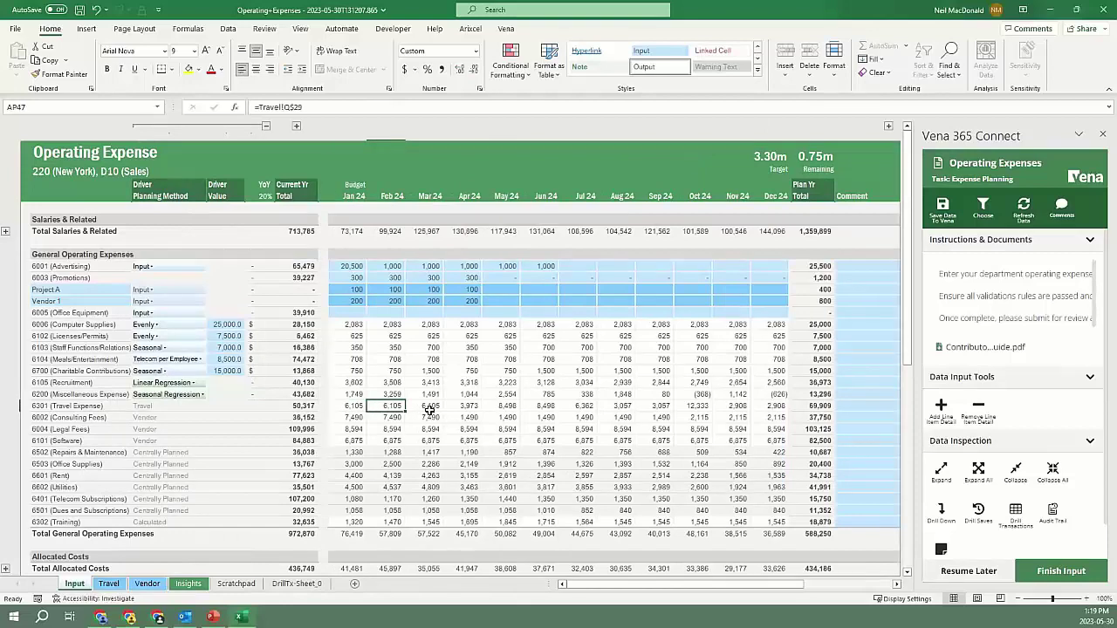
pyautogui.click(137, 406)
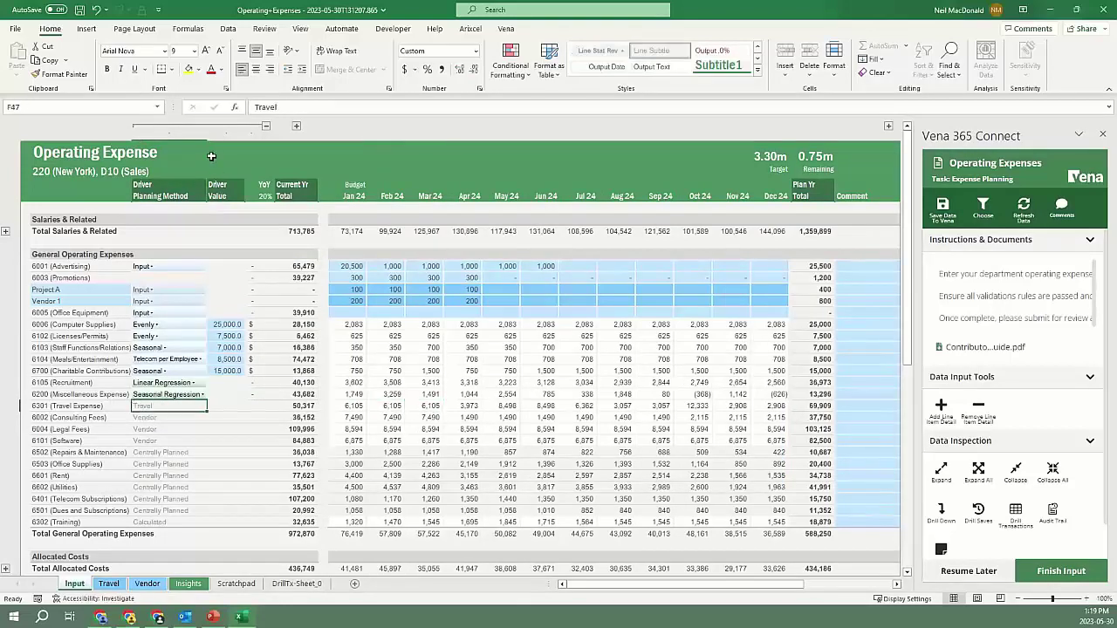
pyautogui.click(265, 126)
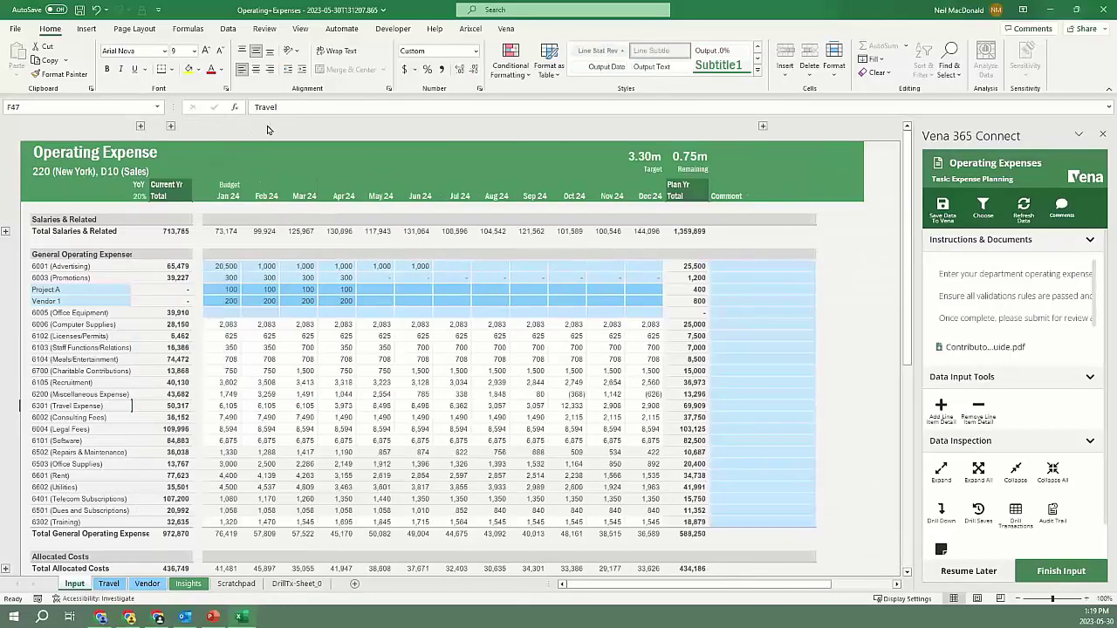
# - On the Vendor sheet, inspect the vendor choices for the hiring strategy consulting line under 6002 (Consulting Fees) without changing the vendor
pyautogui.click(146, 583)
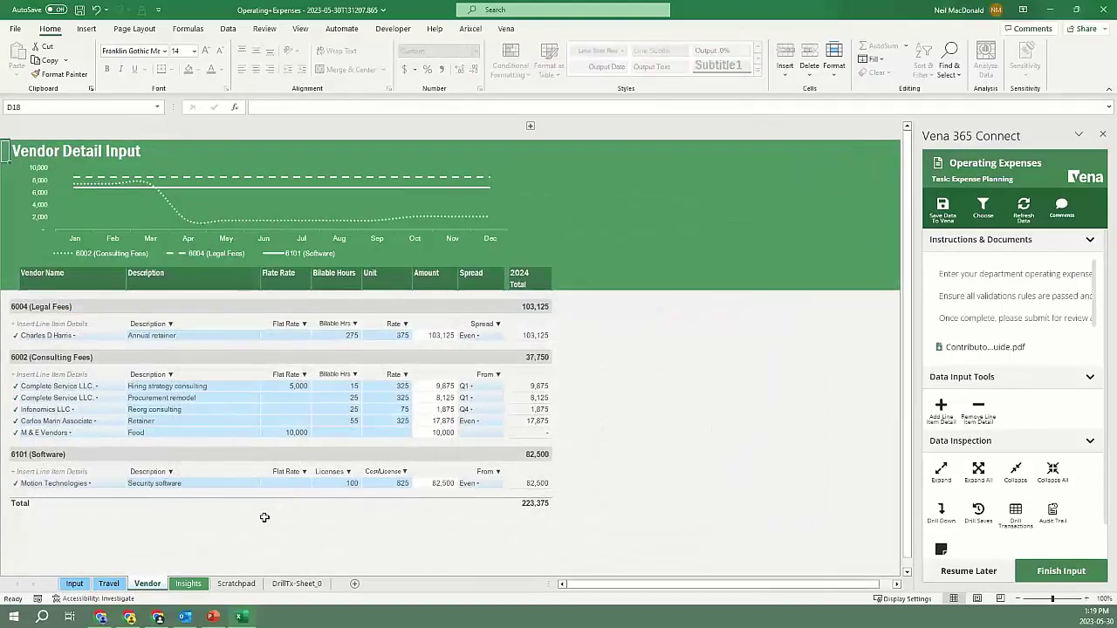
pyautogui.click(55, 386)
pyautogui.click(133, 386)
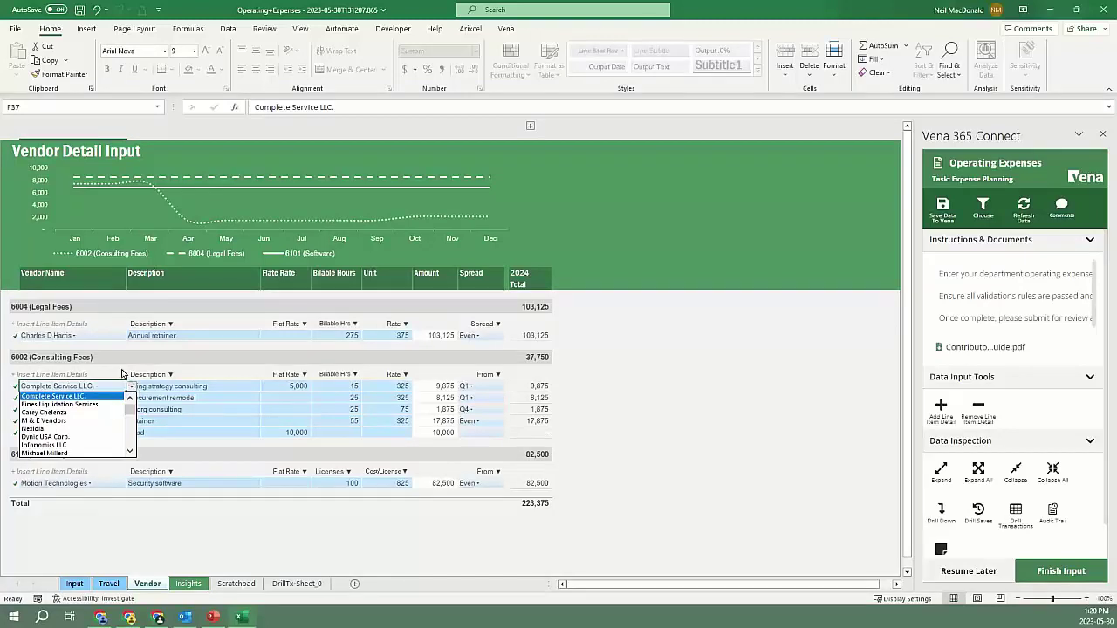
pyautogui.press('Escape')
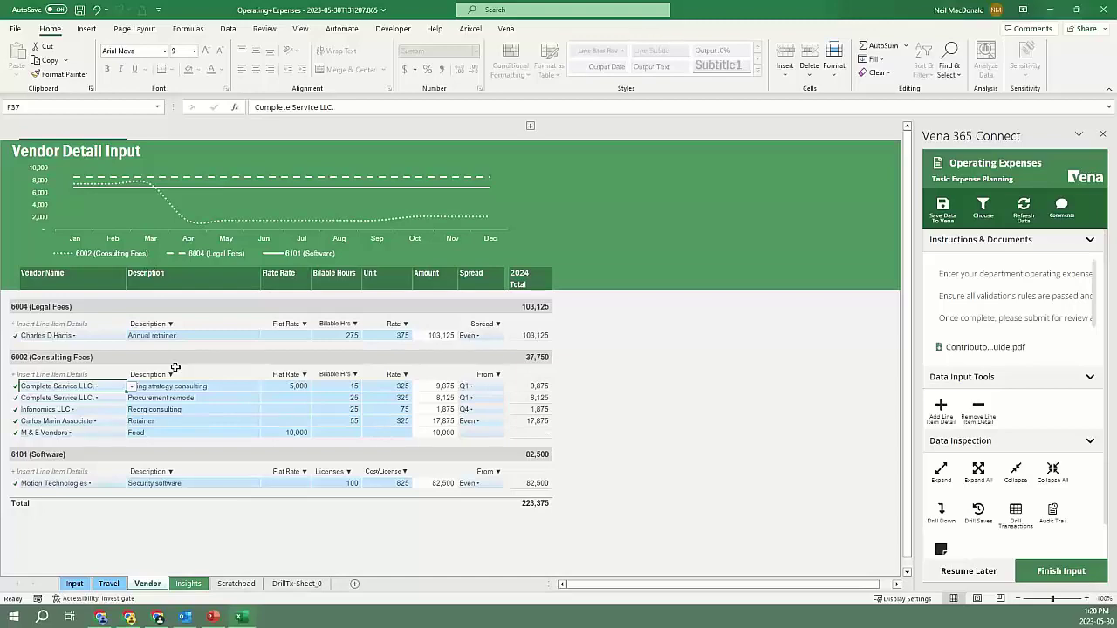
# - Return to the Input sheet and save the entered budget data to Vena
pyautogui.click(74, 583)
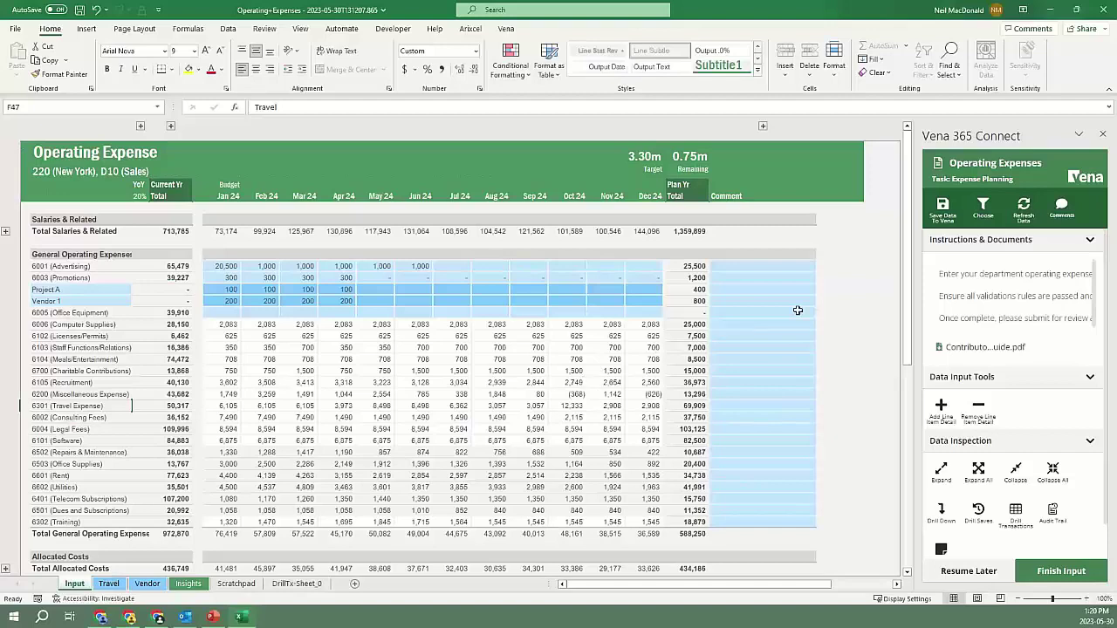
pyautogui.click(946, 208)
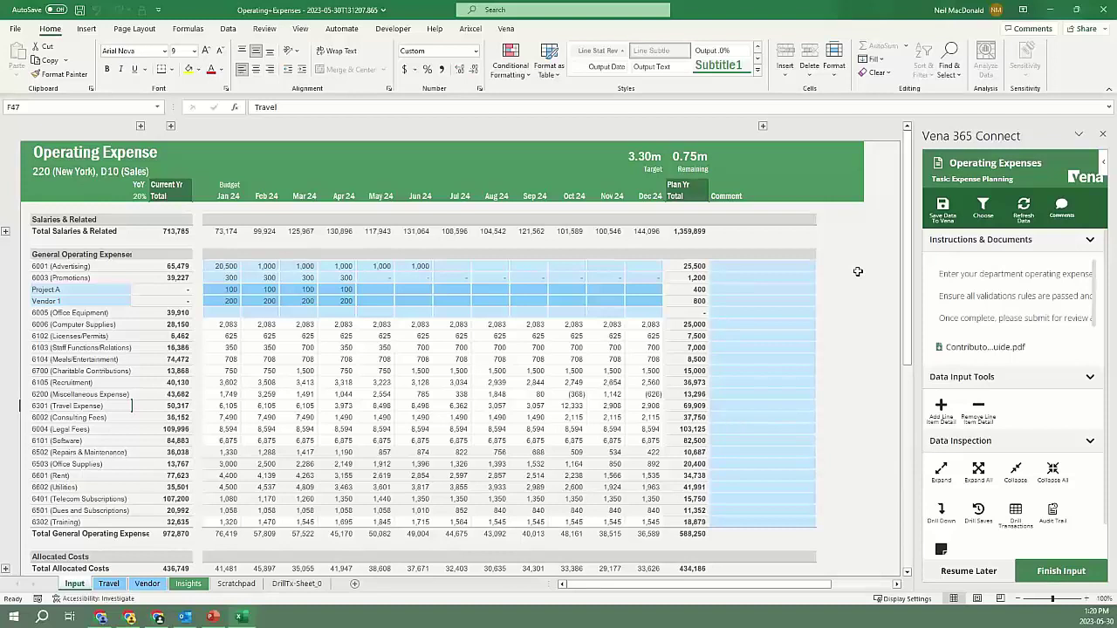
# - Enter 75,000 in Dec 24 for 6001 (Advertising), attempt to save to Vena, and decline saving with the validation failure
pyautogui.click(649, 266)
pyautogui.write('7')
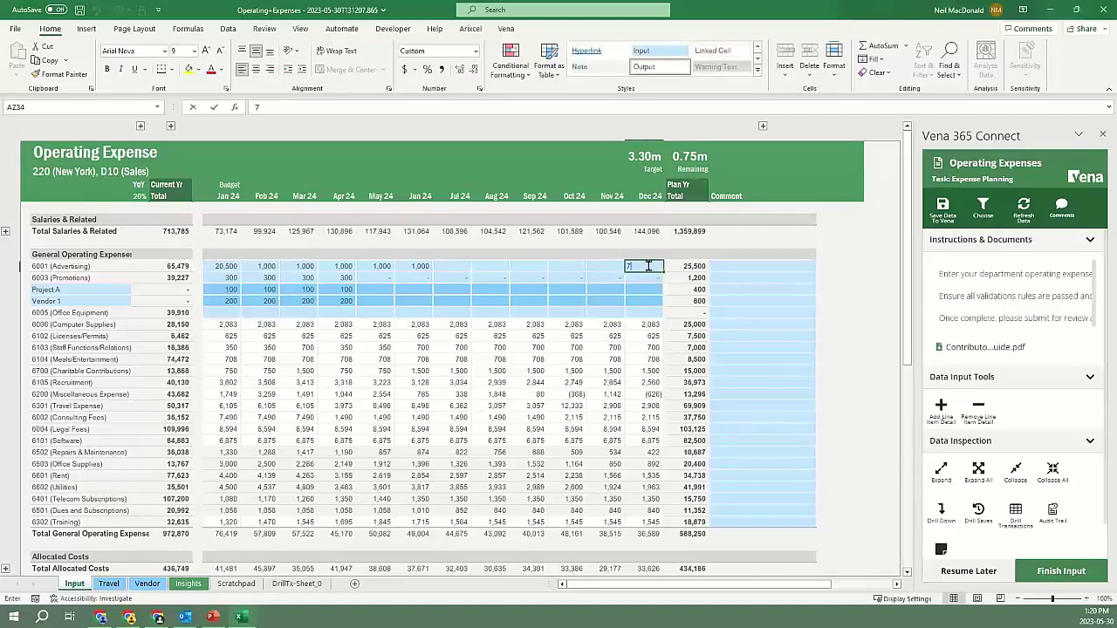
pyautogui.write('5,000')
pyautogui.press('Return')
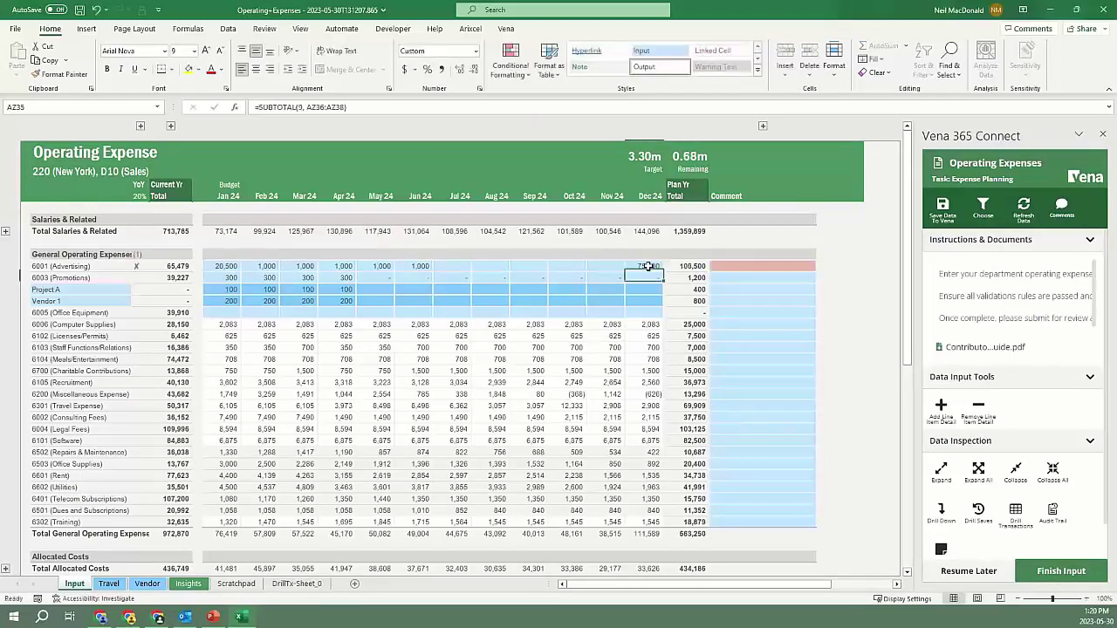
pyautogui.click(743, 266)
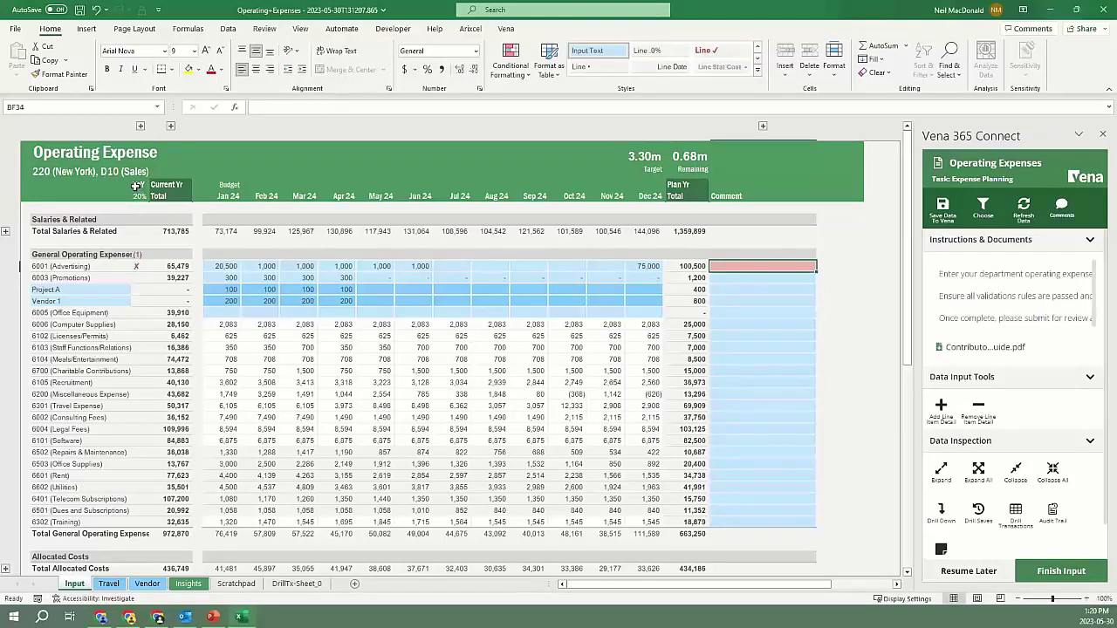
pyautogui.moveTo(136, 185); pyautogui.dragTo(133, 211)
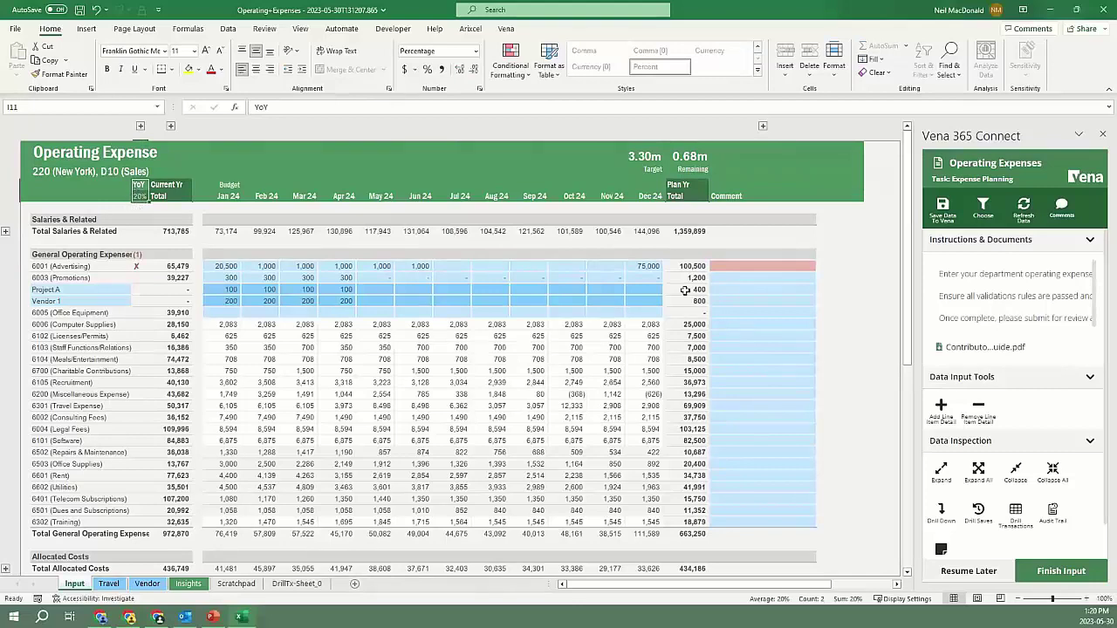
pyautogui.click(943, 205)
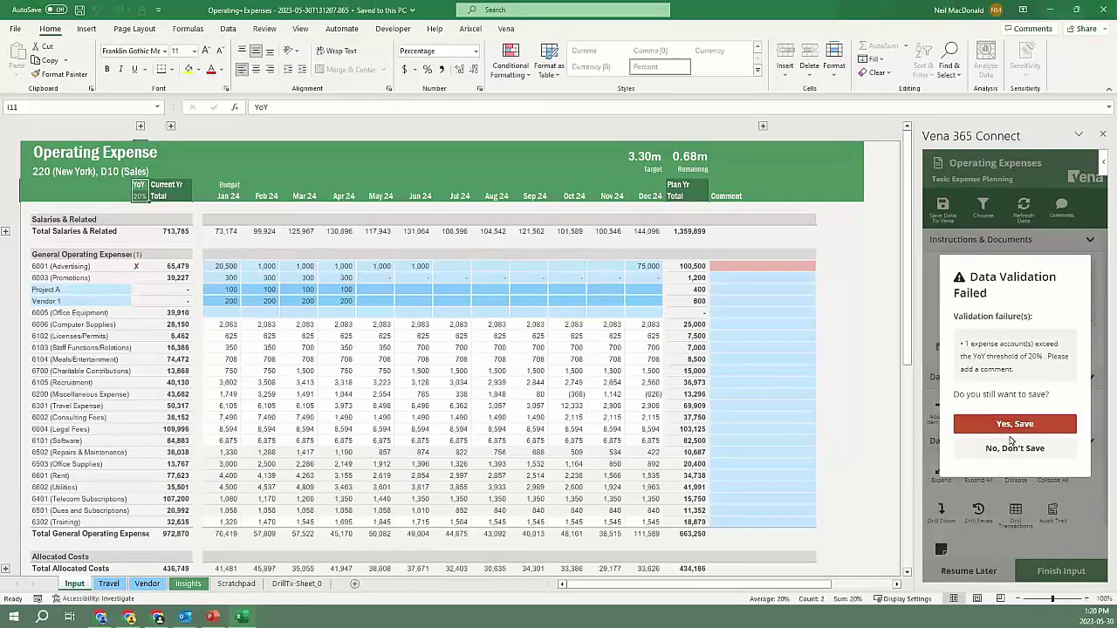
pyautogui.click(1012, 449)
# - Raise the Dec 24 amount for 6001 (Advertising) to 750,000 and attempt to save to Vena
pyautogui.click(648, 265)
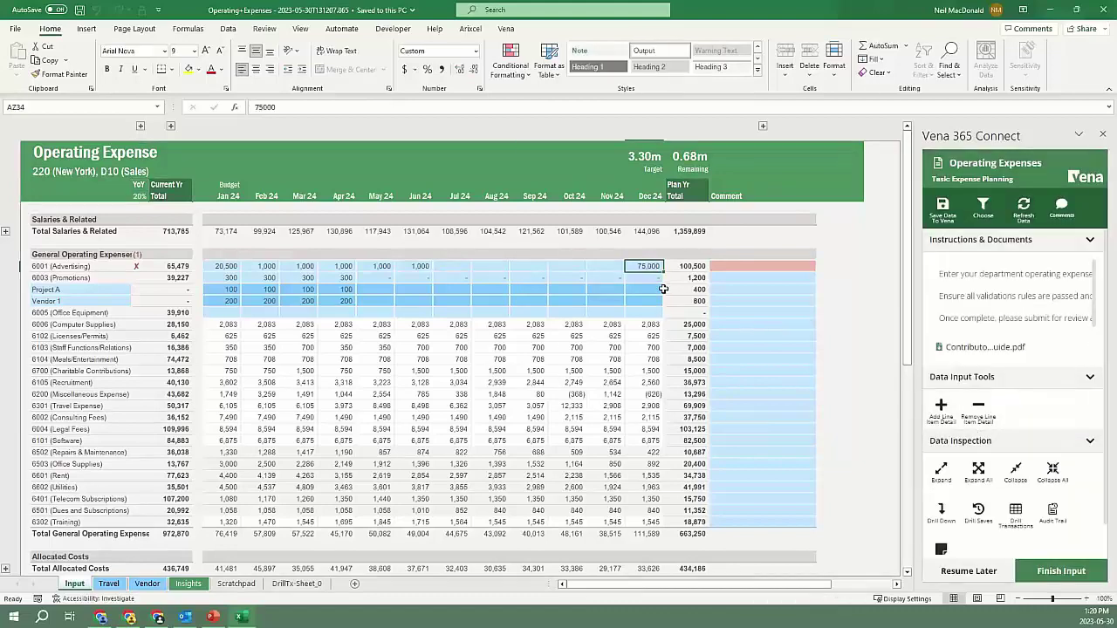
pyautogui.press('F2')
pyautogui.write('0')
pyautogui.press('Return')
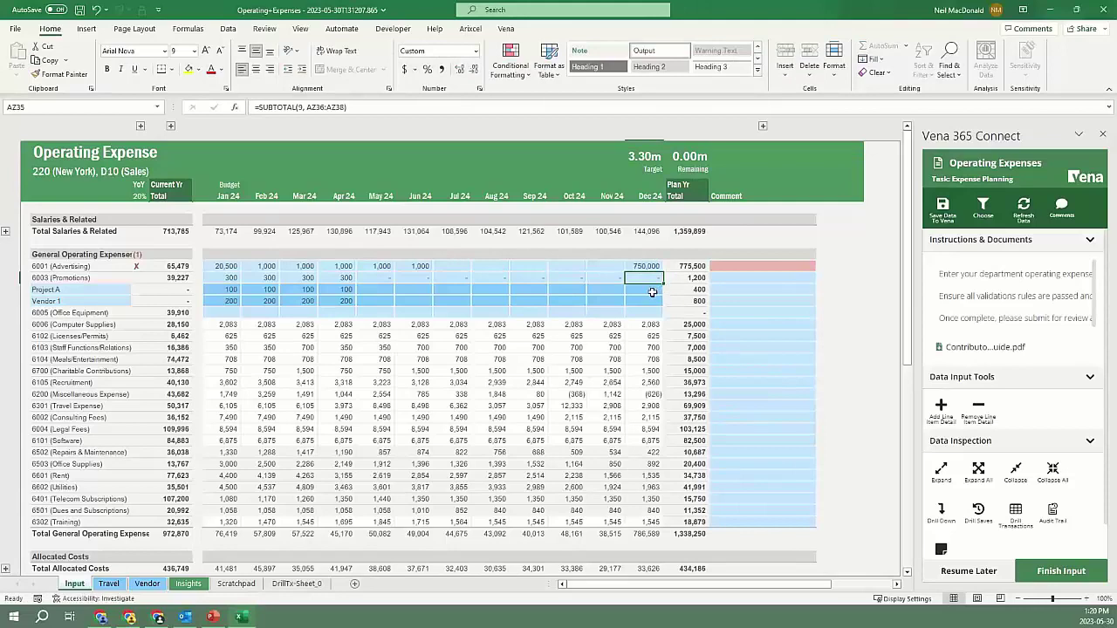
pyautogui.click(943, 218)
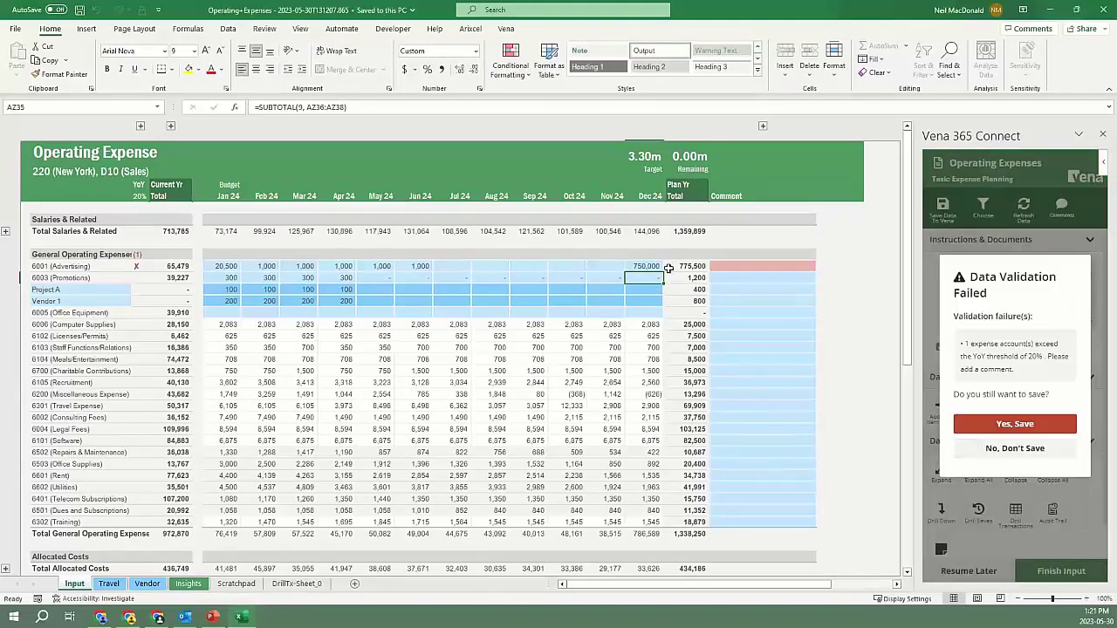
# - Set the Dec 24 amount for 6001 (Advertising) to 8,500,000, attempt to save to Vena, and acknowledge the validation failure
pyautogui.click(636, 266)
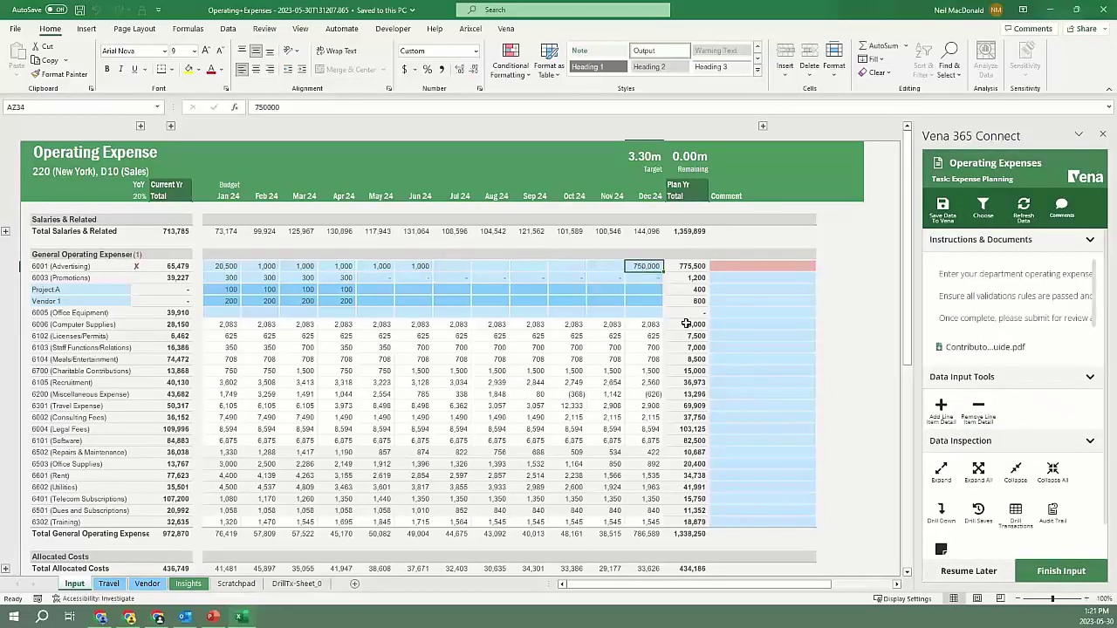
pyautogui.write('850')
pyautogui.press('Return')
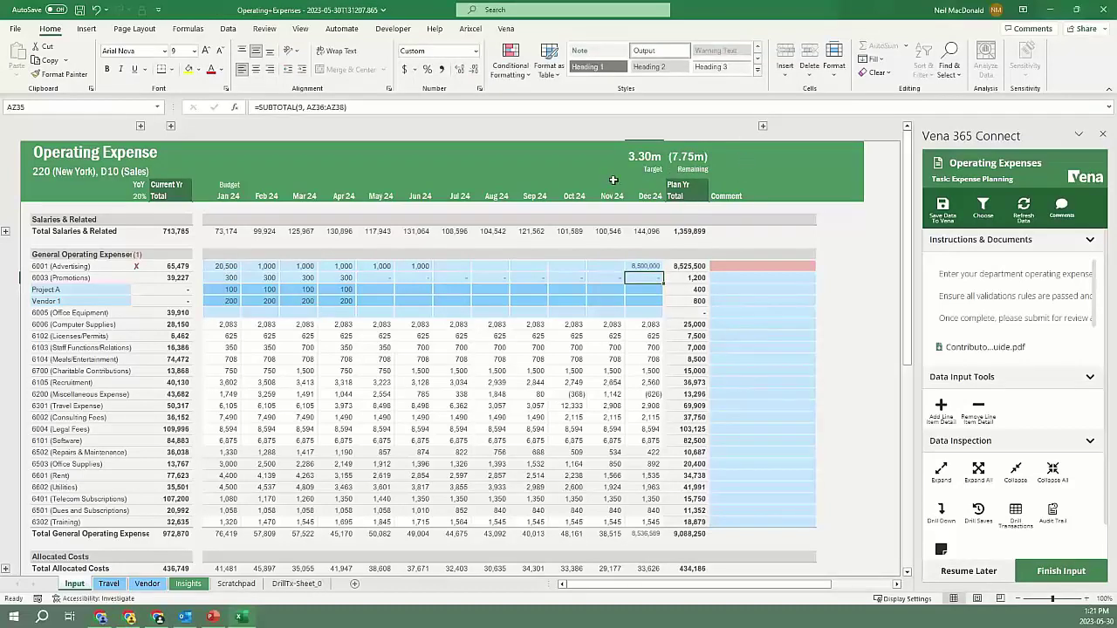
pyautogui.click(943, 203)
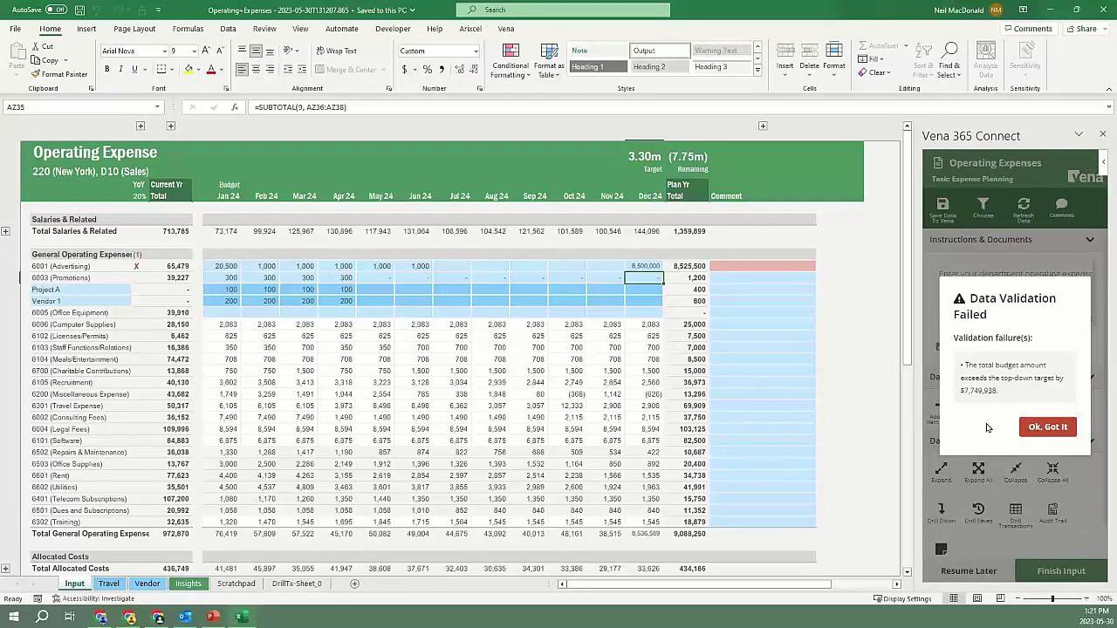
pyautogui.click(1048, 427)
# - Clear the Dec 24 amount for 6001 (Advertising)
pyautogui.click(639, 266)
pyautogui.press('Delete')
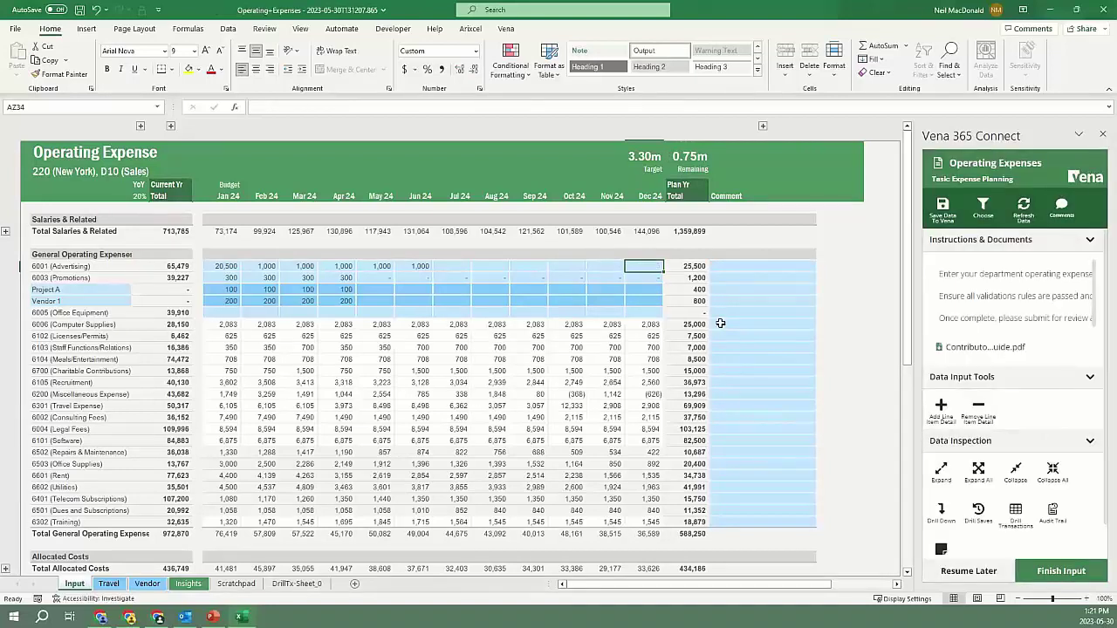
# - Close the Operating Expenses workbook and check out Workforce Planning.xlsx for department D10 (Sales) and the Budget scenario
pyautogui.click(1102, 19)
pyautogui.click(578, 325)
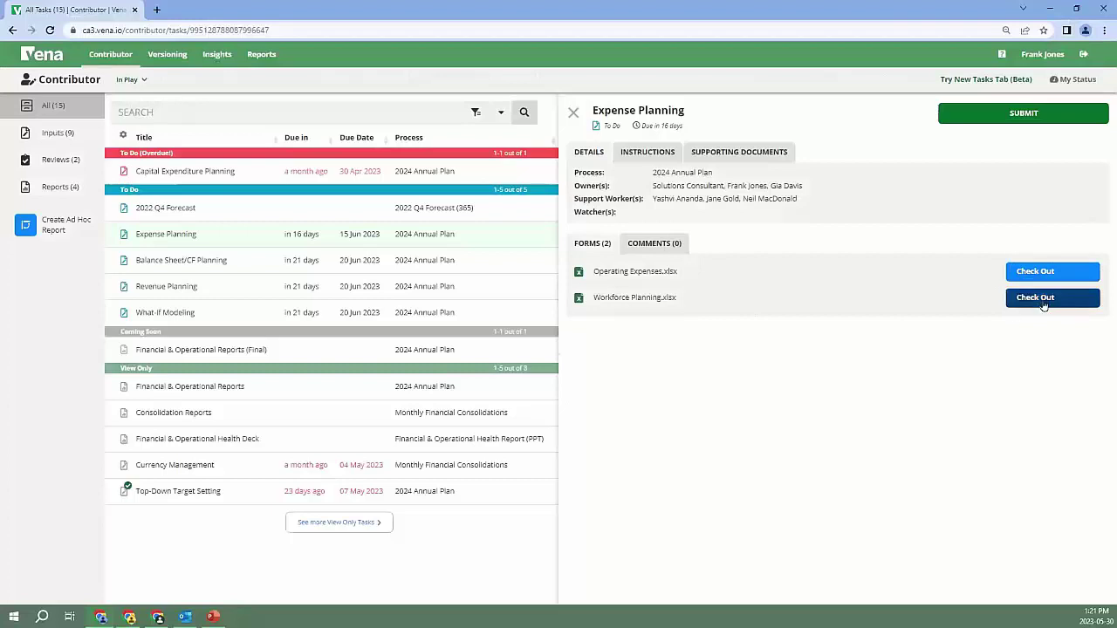
pyautogui.click(1044, 302)
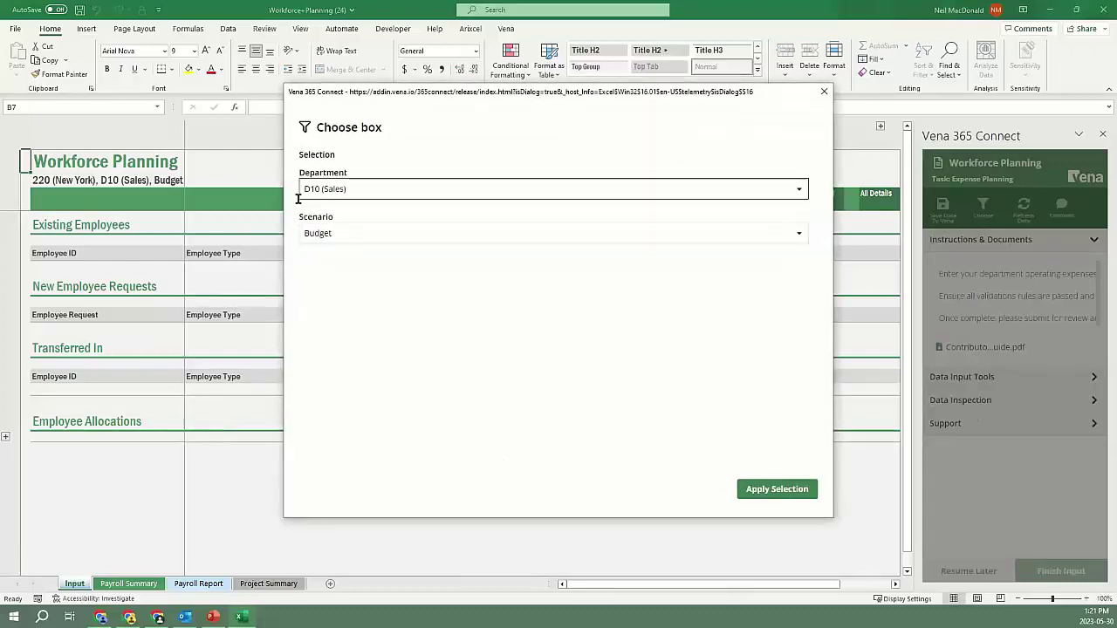
pyautogui.click(755, 494)
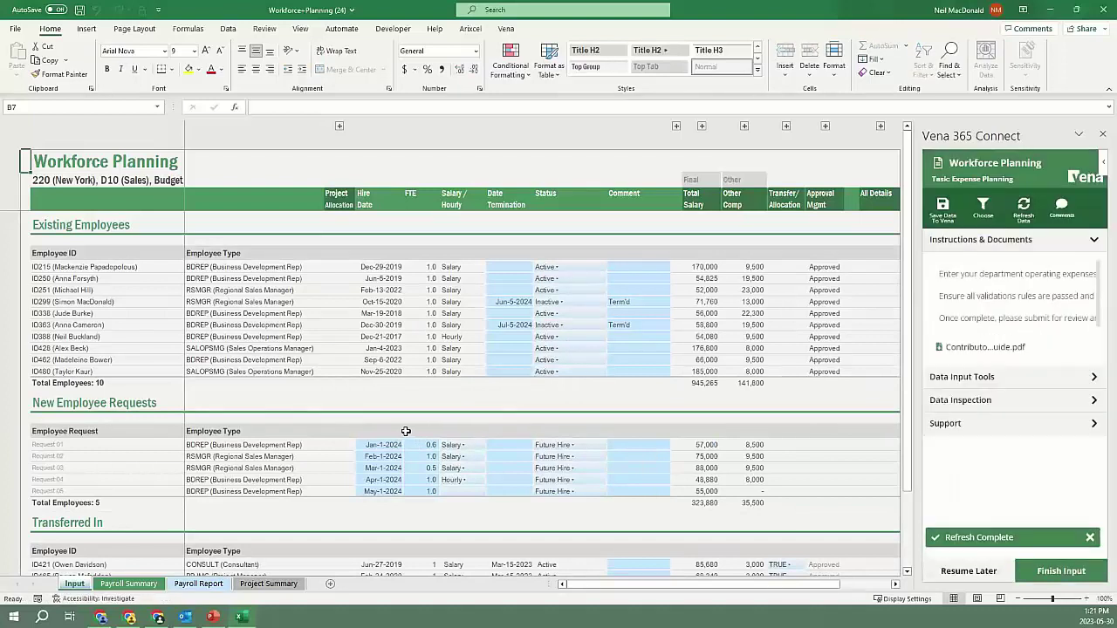
# - Review the existing employees and their types, then expand the adjusted salary columns to examine Annual Merit % Increase and Salary % Change
pyautogui.moveTo(57, 267); pyautogui.dragTo(35, 375)
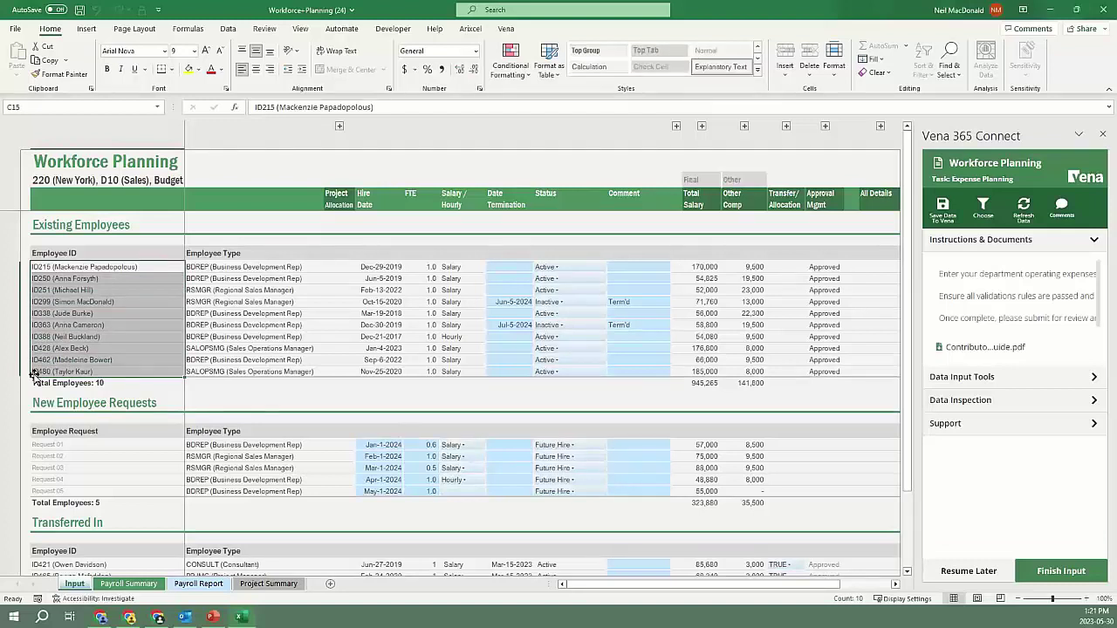
pyautogui.moveTo(222, 266); pyautogui.dragTo(218, 371)
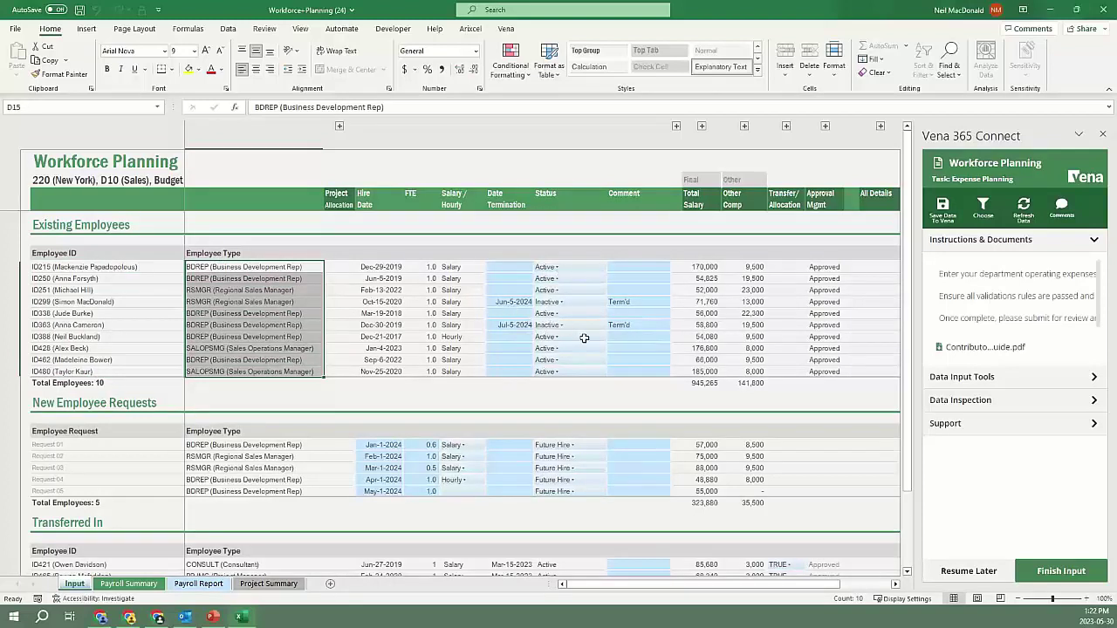
pyautogui.moveTo(619, 586); pyautogui.dragTo(660, 593)
pyautogui.click(588, 125)
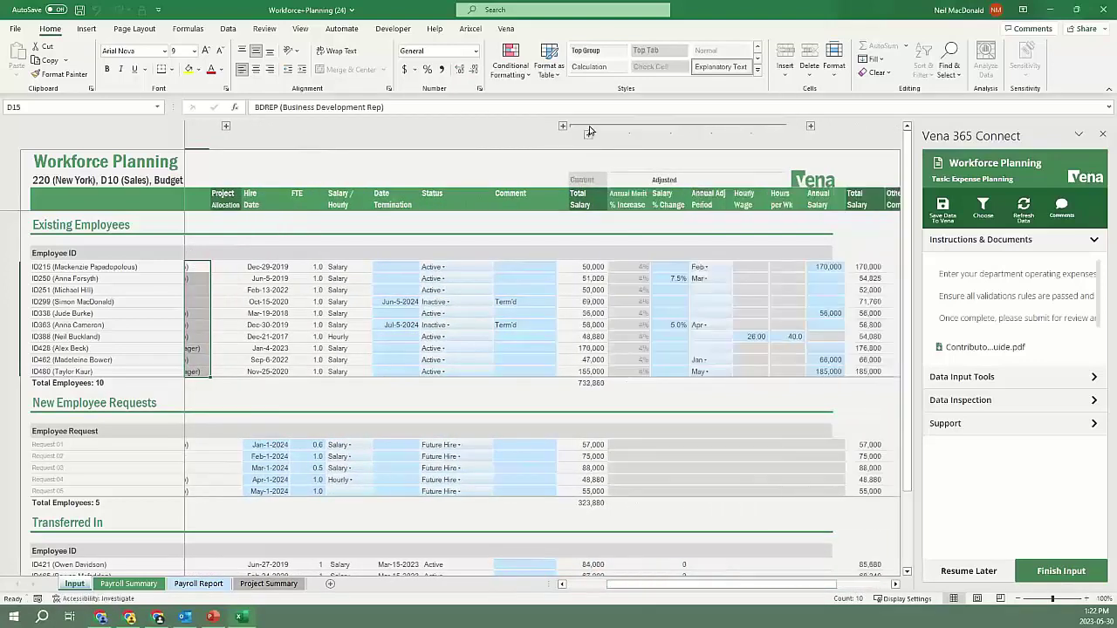
pyautogui.moveTo(628, 267); pyautogui.dragTo(629, 375)
pyautogui.click(668, 278)
pyautogui.click(674, 325)
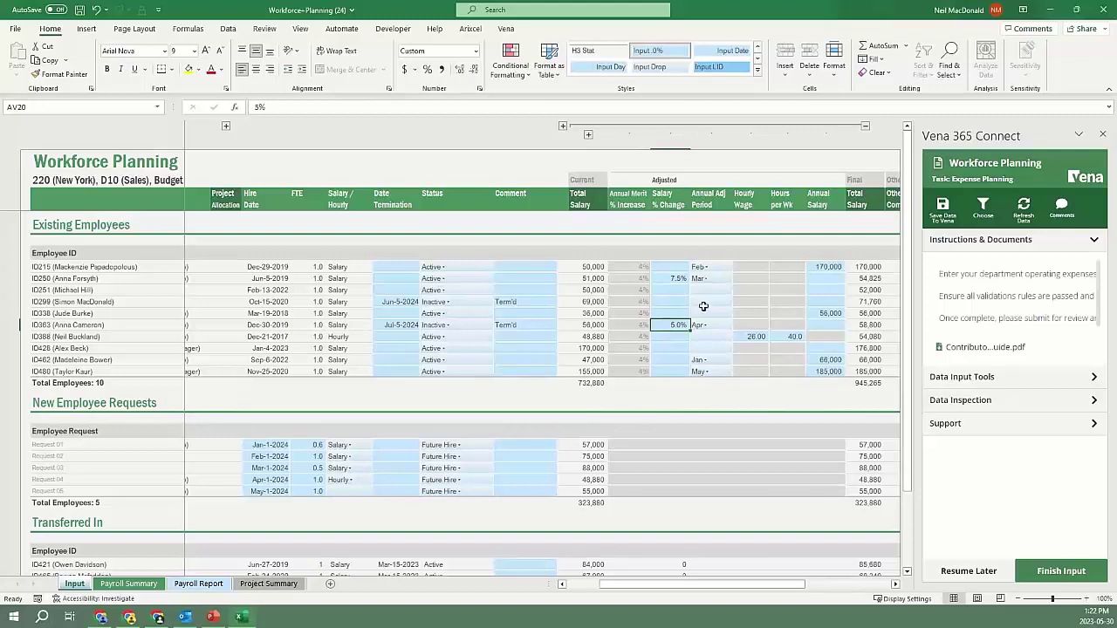
# - Expand the All Details columns to examine each employee's bonus, tax and benefit calculations, then collapse them
pyautogui.moveTo(698, 585); pyautogui.dragTo(805, 566)
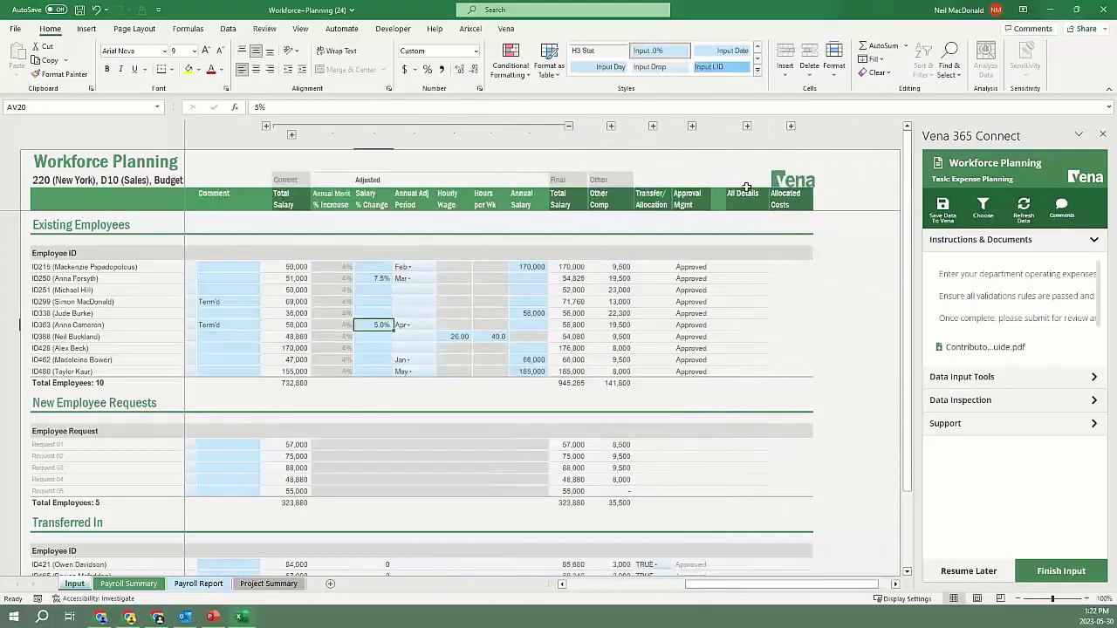
pyautogui.click(747, 127)
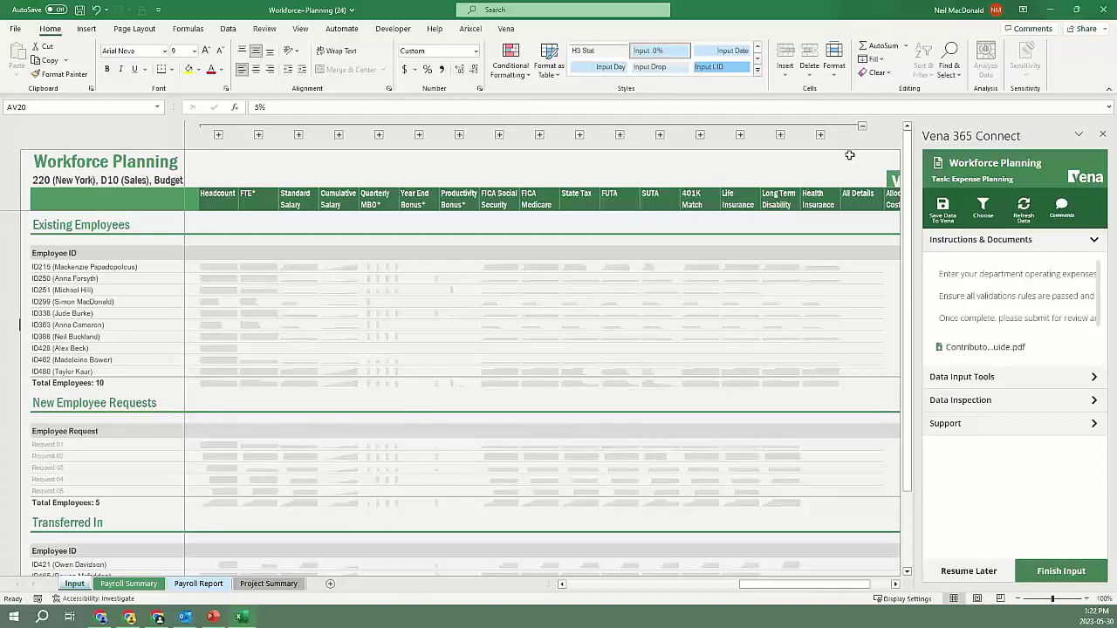
pyautogui.click(862, 129)
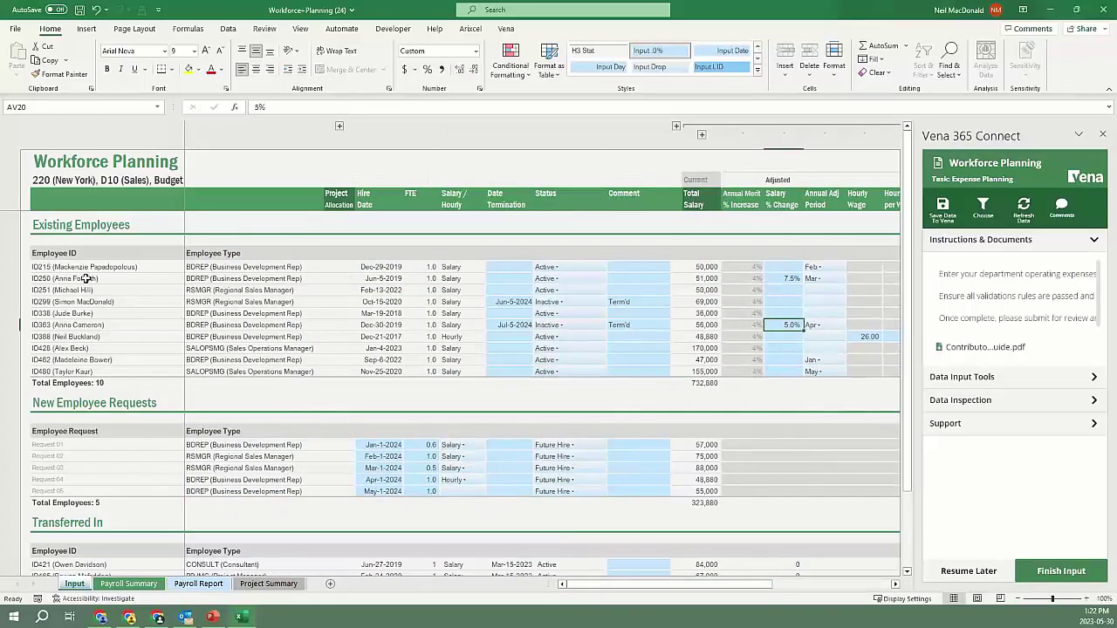
# - Insert a new employee request row below the last request, using Employee ID Request 08 and measure SMSTRAT (Sr. Mgr. Strategic Part.)
pyautogui.moveTo(72, 264); pyautogui.dragTo(83, 369)
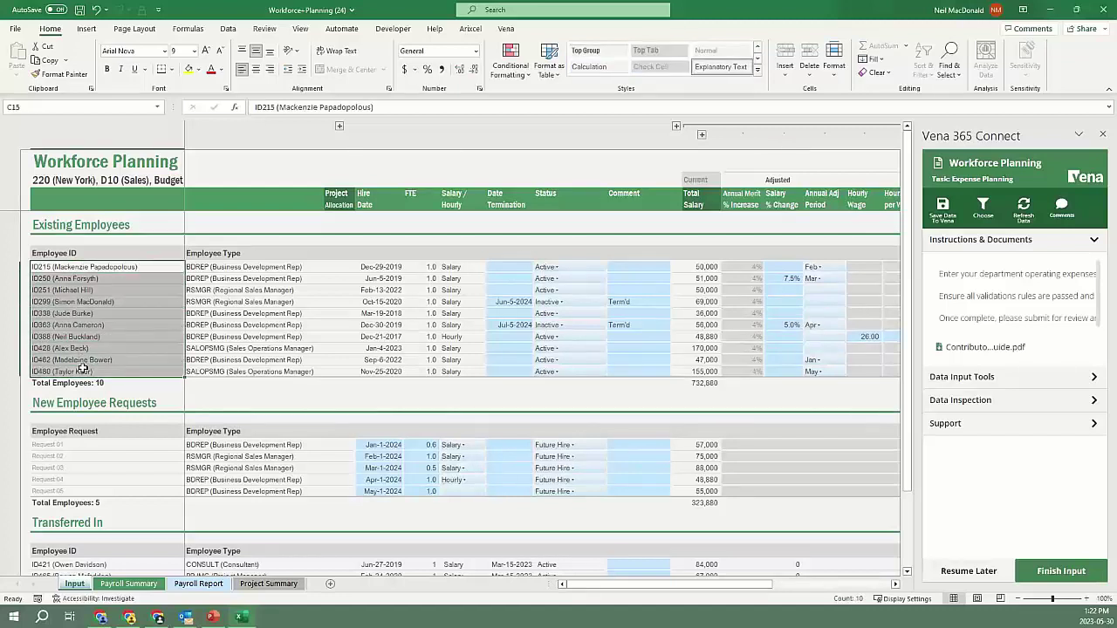
pyautogui.moveTo(88, 445); pyautogui.dragTo(88, 490)
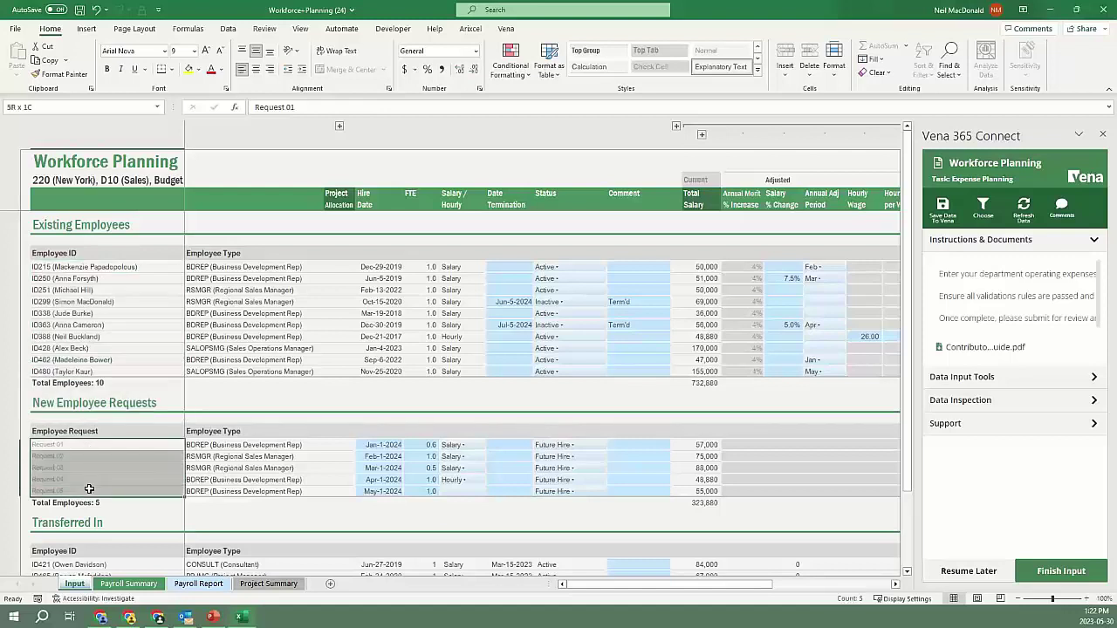
pyautogui.click(88, 490)
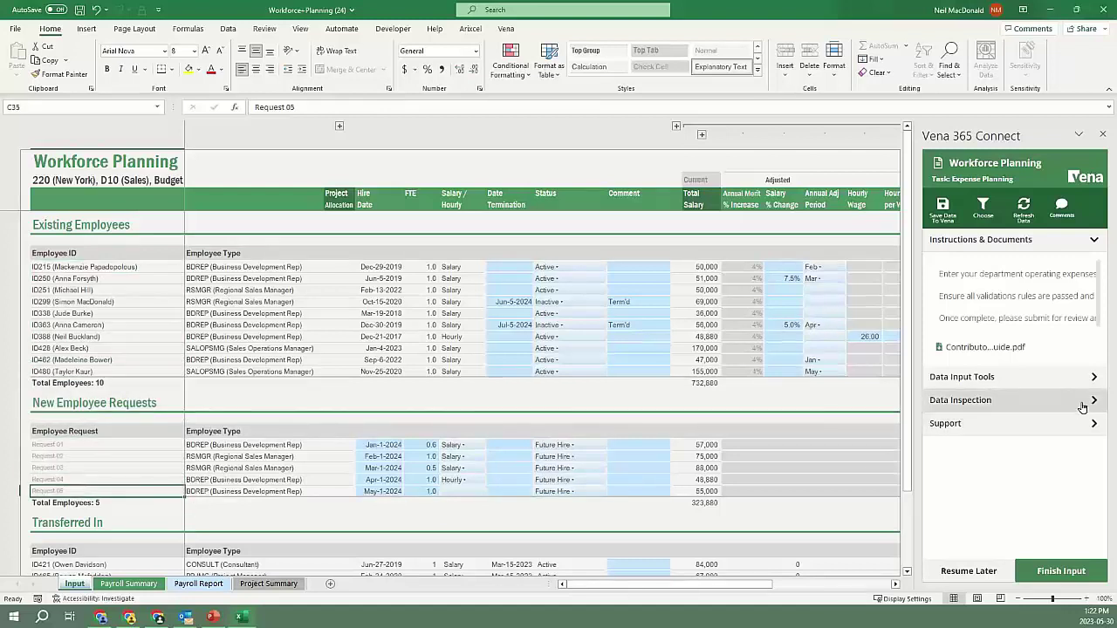
pyautogui.click(1088, 387)
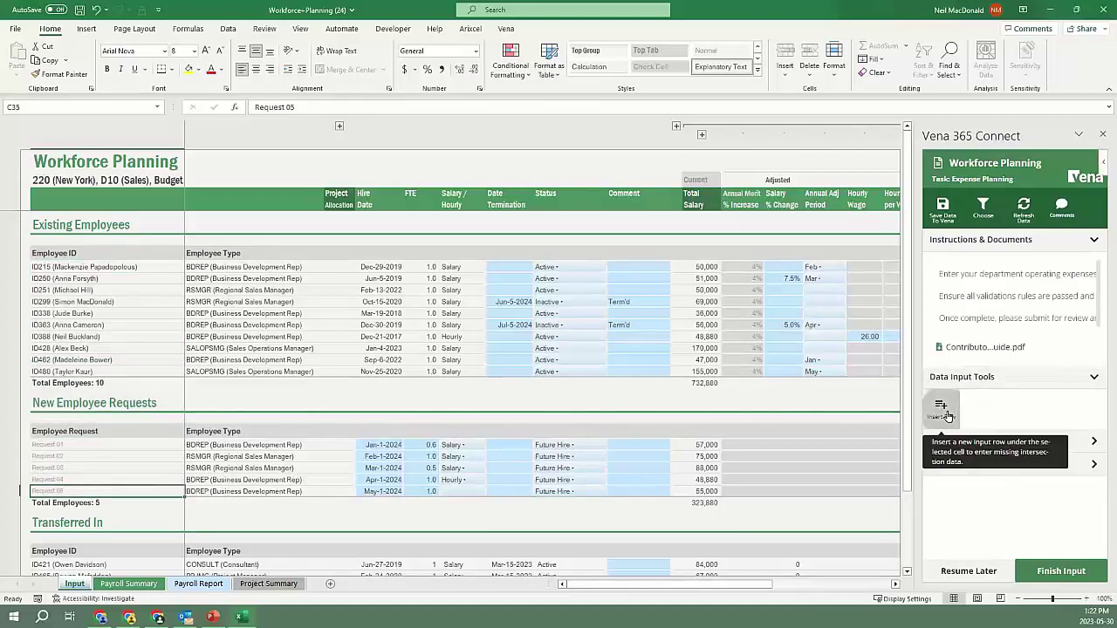
pyautogui.click(945, 410)
pyautogui.click(1086, 238)
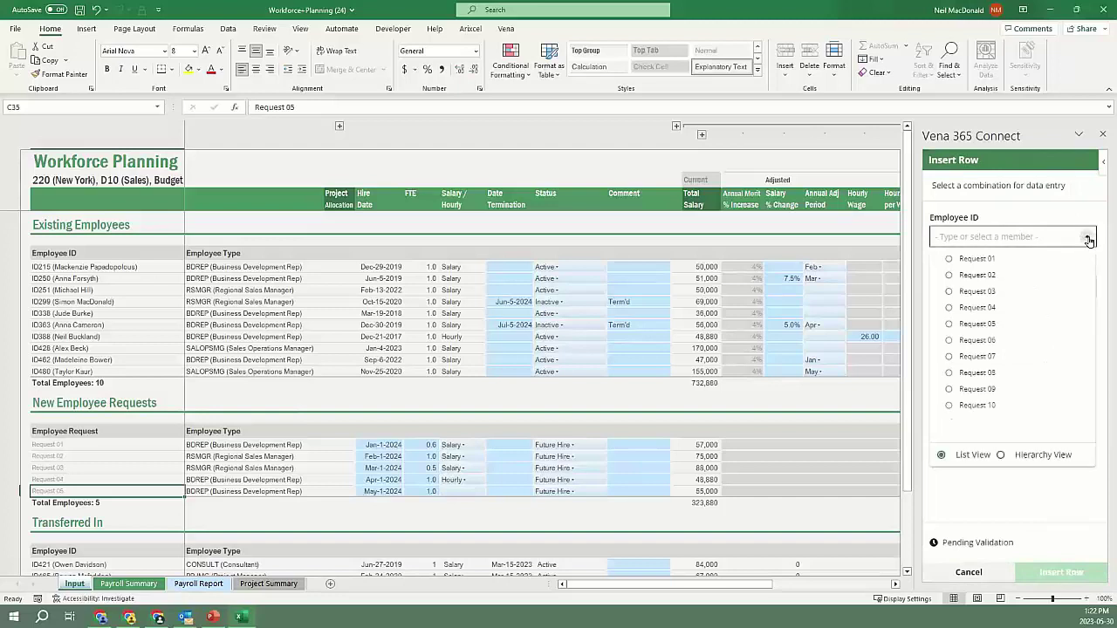
pyautogui.click(990, 375)
pyautogui.click(1079, 286)
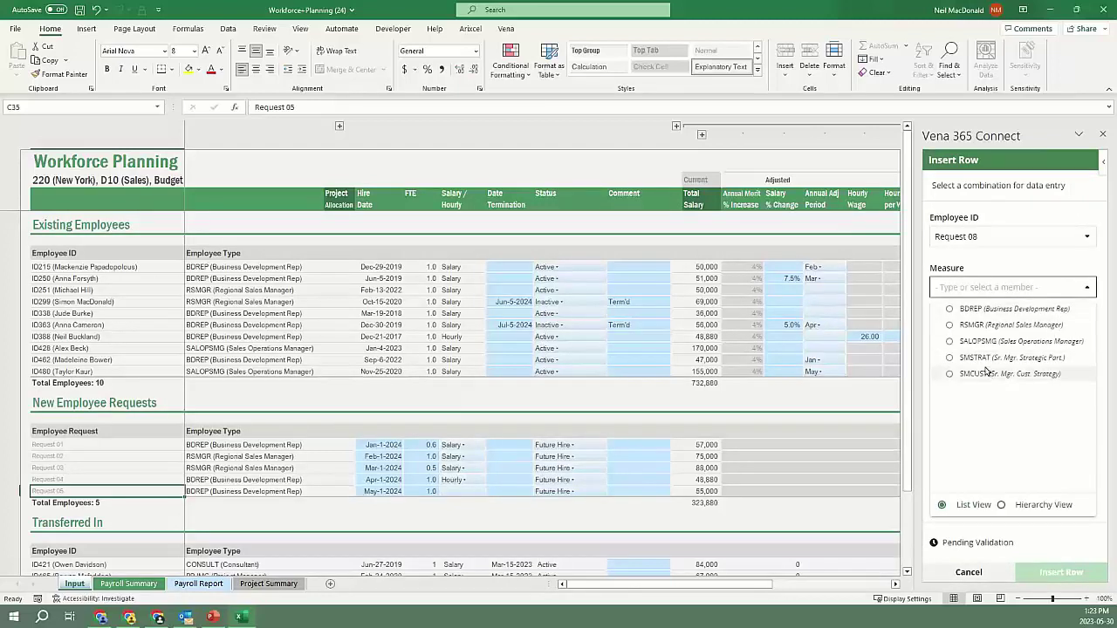
pyautogui.click(991, 358)
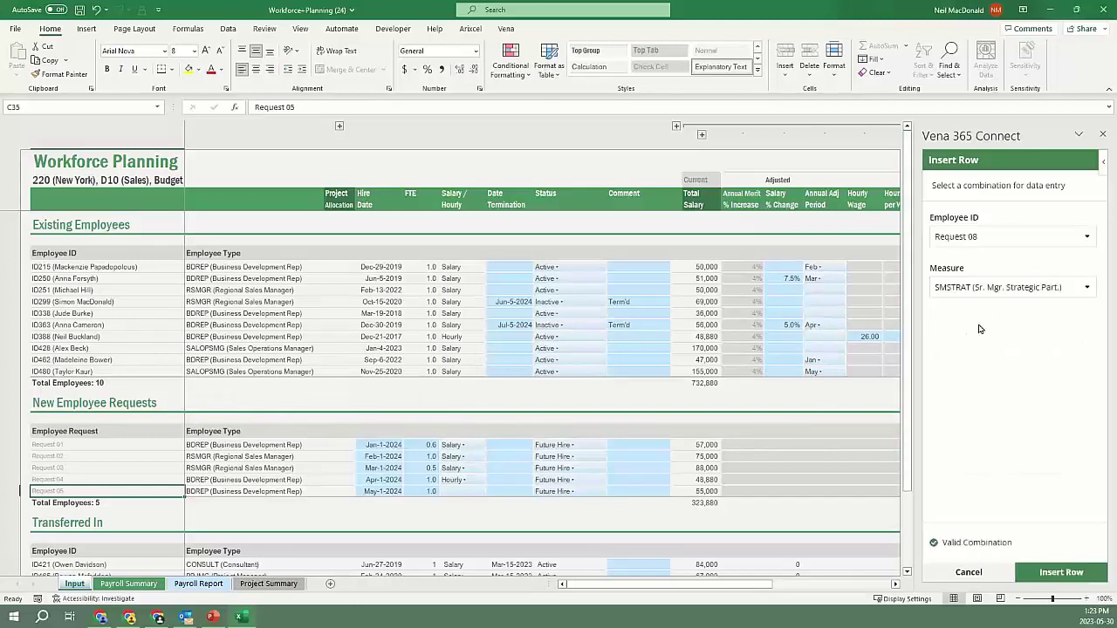
pyautogui.click(1053, 575)
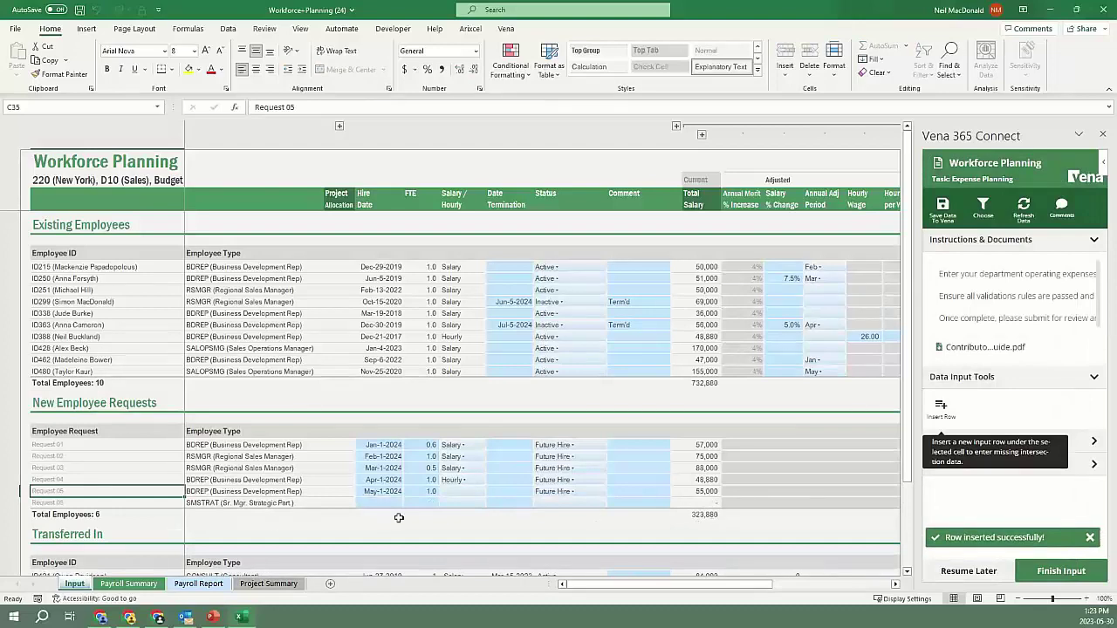
# - Examine the monthly compensation and headcount figures in the Payroll Summary, and return to the Input sheet
pyautogui.click(127, 584)
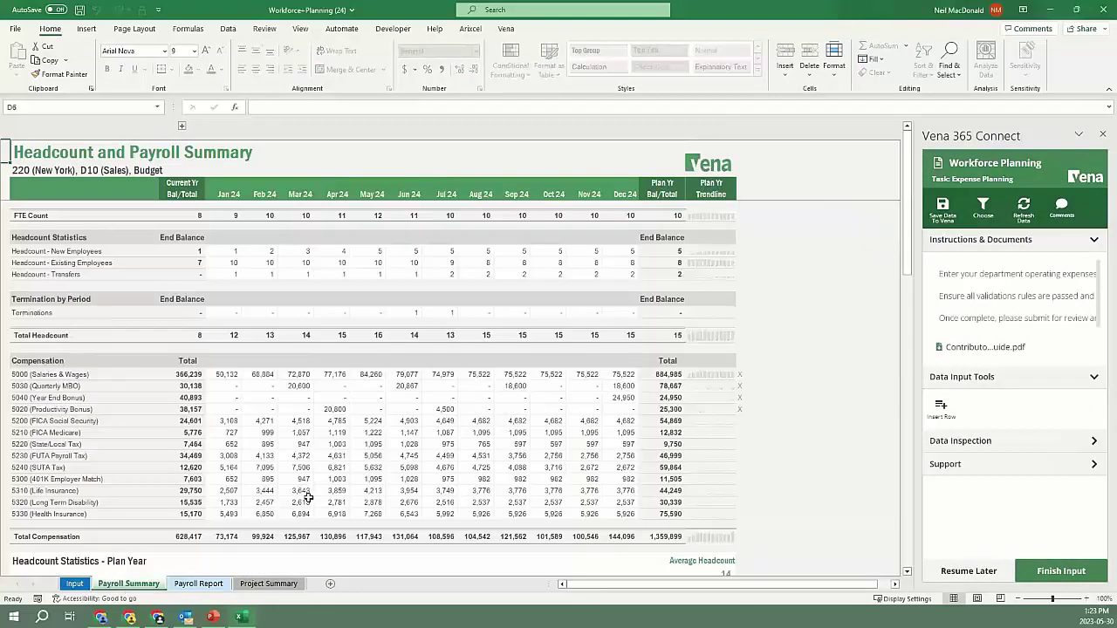
pyautogui.moveTo(43, 375); pyautogui.dragTo(43, 517)
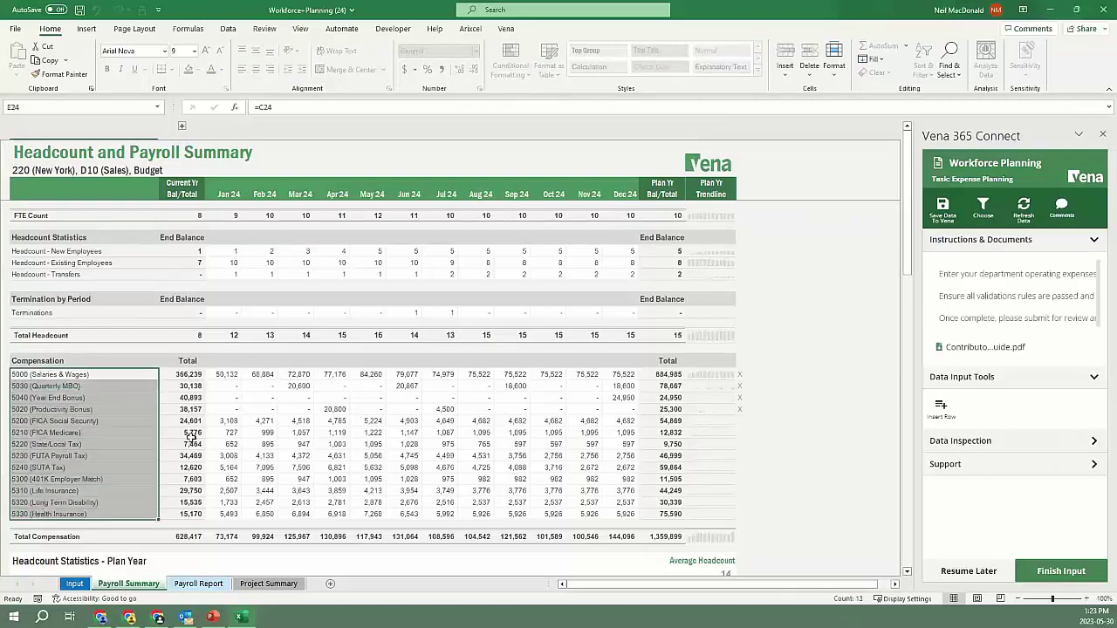
pyautogui.moveTo(218, 374); pyautogui.dragTo(605, 522)
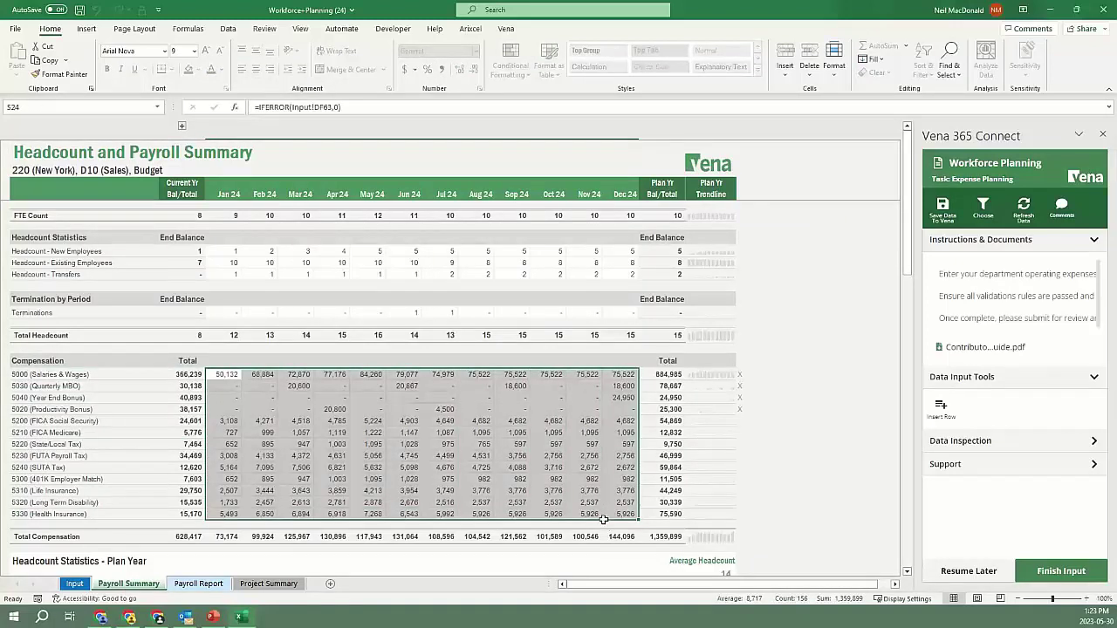
pyautogui.click(228, 265)
pyautogui.moveTo(229, 253); pyautogui.dragTo(633, 274)
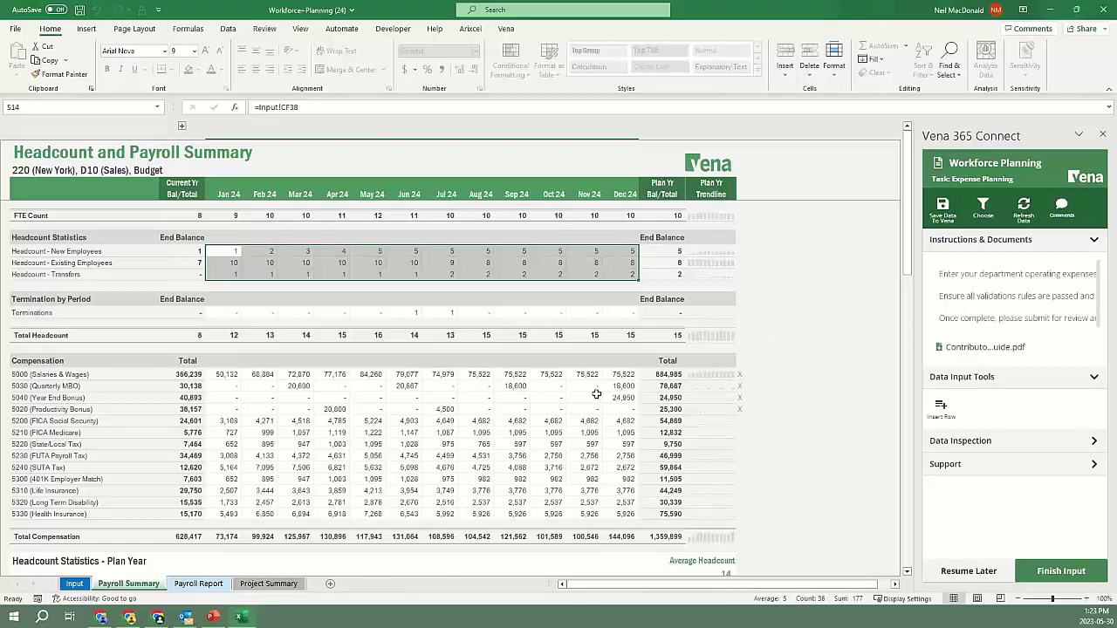
pyautogui.click(61, 584)
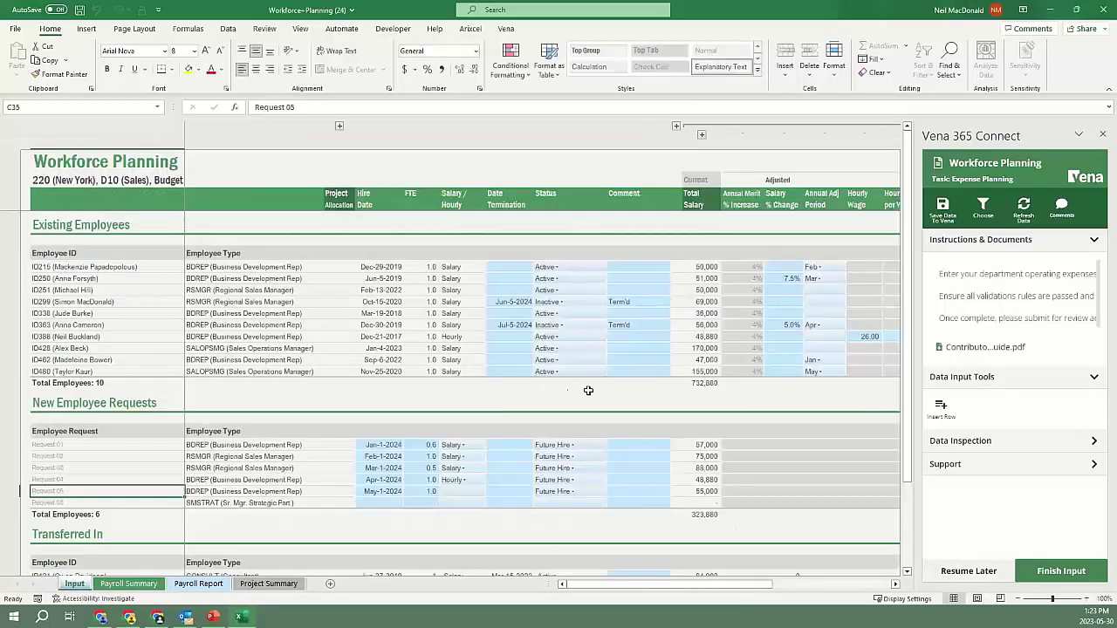
# - Close the Workforce Planning workbook without saving the local file and check Workforce Planning.xlsx back in
pyautogui.click(1098, 10)
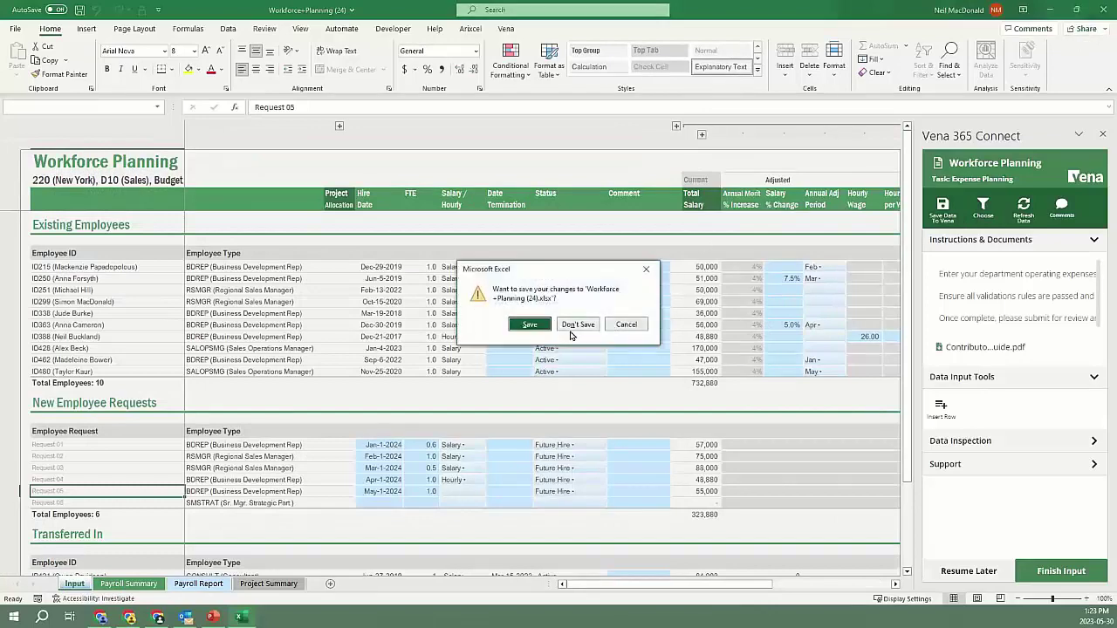
pyautogui.click(578, 324)
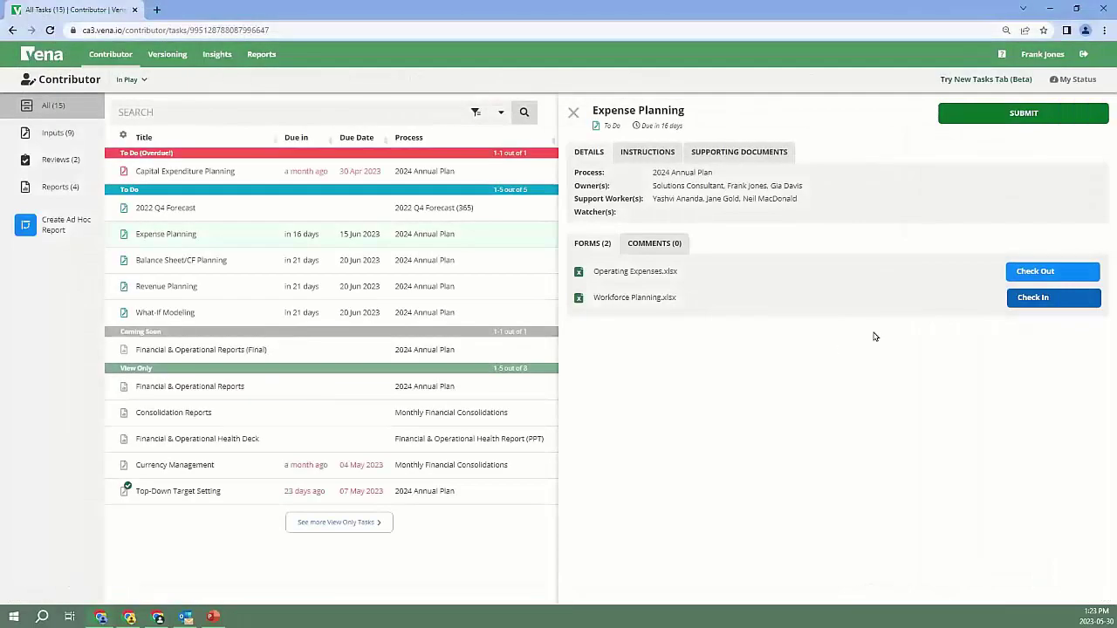
pyautogui.click(1018, 299)
# - Submit the Expense Planning task and confirm the submission
pyautogui.click(988, 112)
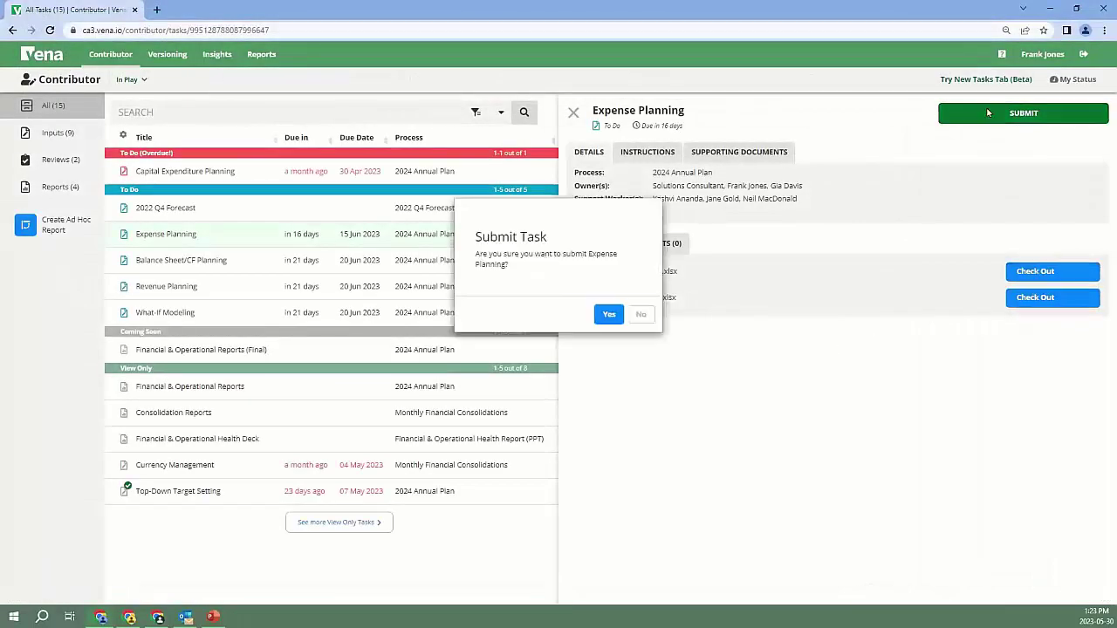
pyautogui.click(610, 314)
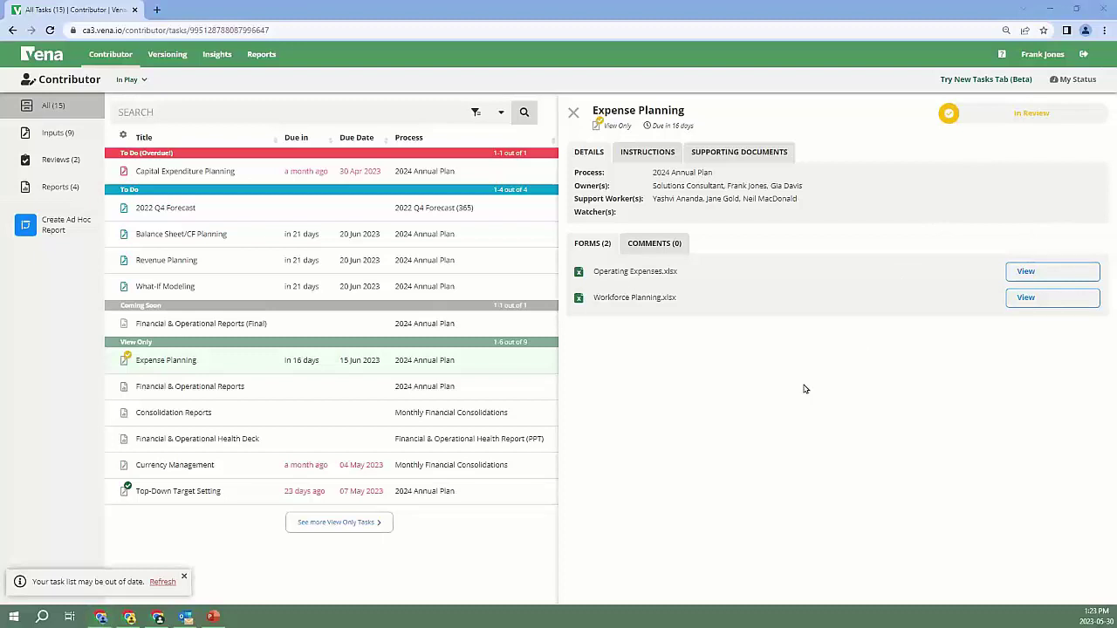
# - In the 2024 Annual Plan process designer, move the Review Rates & Drivers task slightly lower and view the task types that can be added
pyautogui.hotkey('alt', 'Tab')
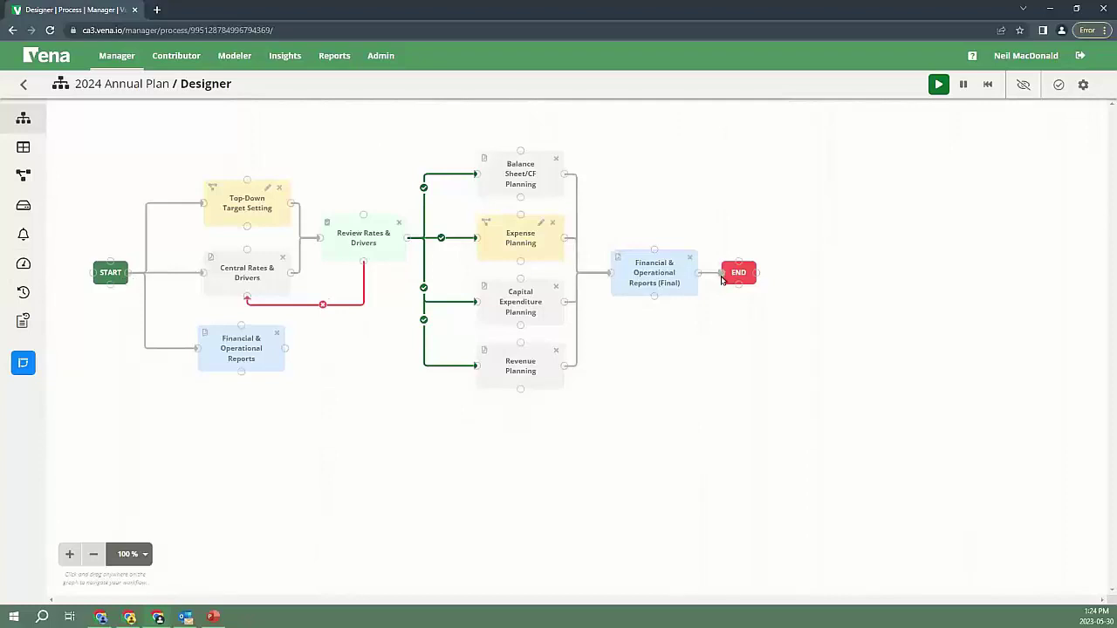
pyautogui.moveTo(381, 249)
pyautogui.mouseDown()
pyautogui.moveTo(392, 343)
pyautogui.moveTo(374, 238)
pyautogui.moveTo(381, 256)
pyautogui.mouseUp()
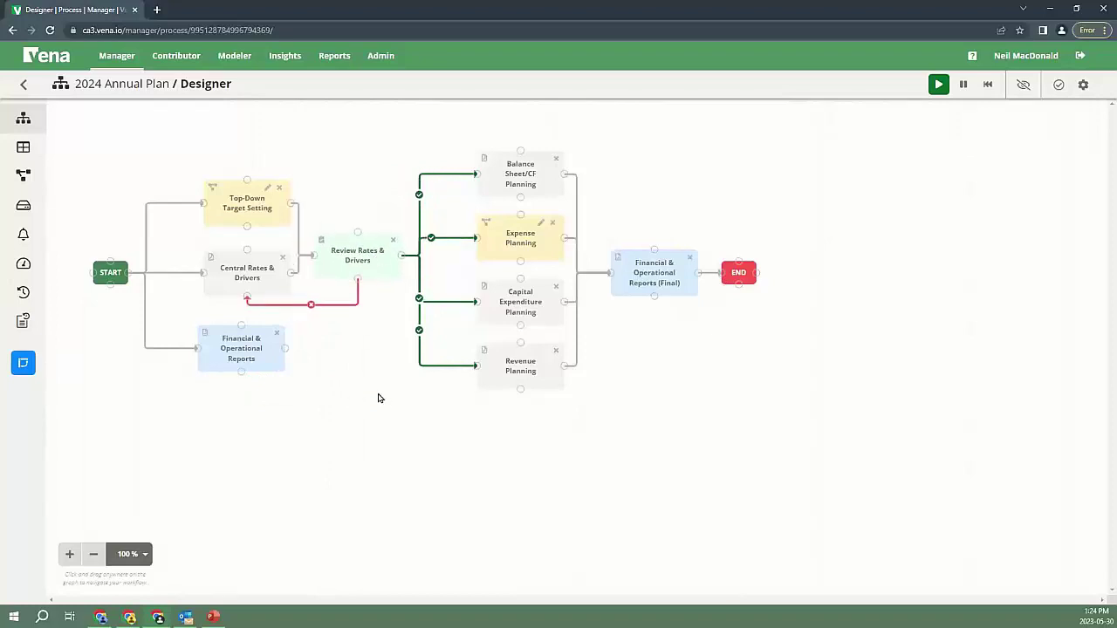
pyautogui.rightClick(313, 357)
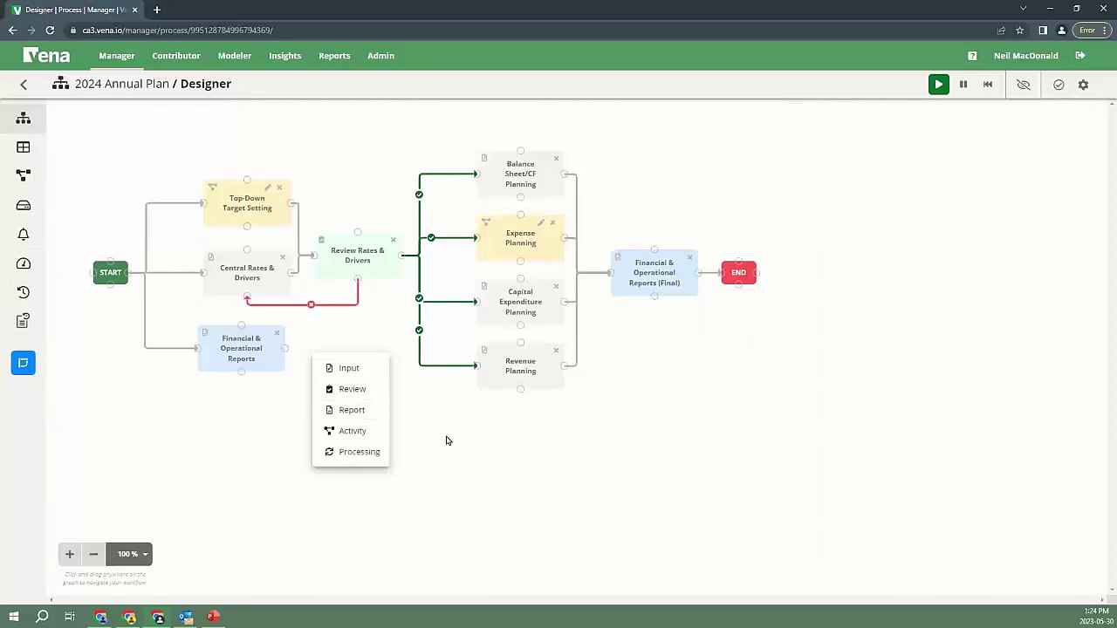
pyautogui.click(493, 437)
# - Open the Expense Planning activity to examine its planning and review workflow, and return to the main process
pyautogui.doubleClick(501, 238)
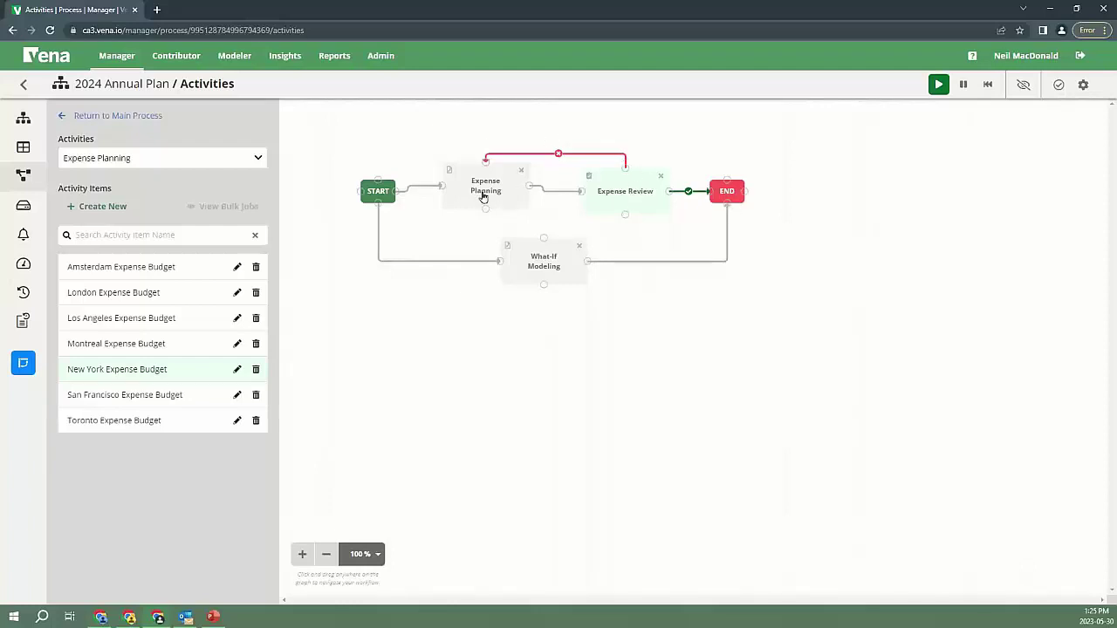
pyautogui.click(78, 116)
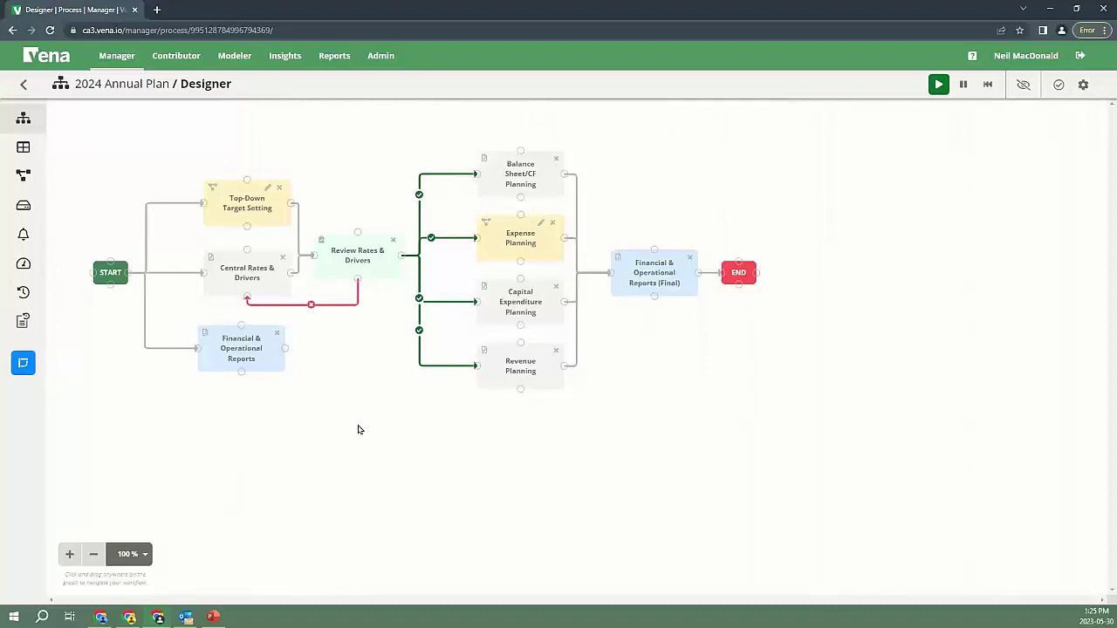
# - Open the Expense Review task in Contributor to view its forms and approval options, and close its details
pyautogui.click(174, 64)
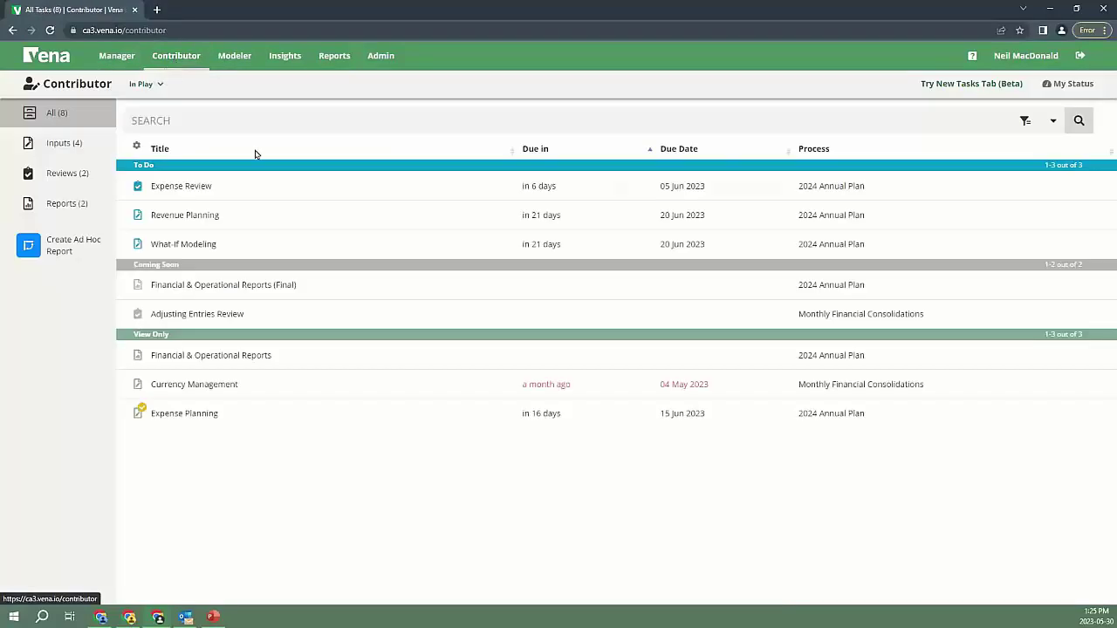
pyautogui.click(184, 187)
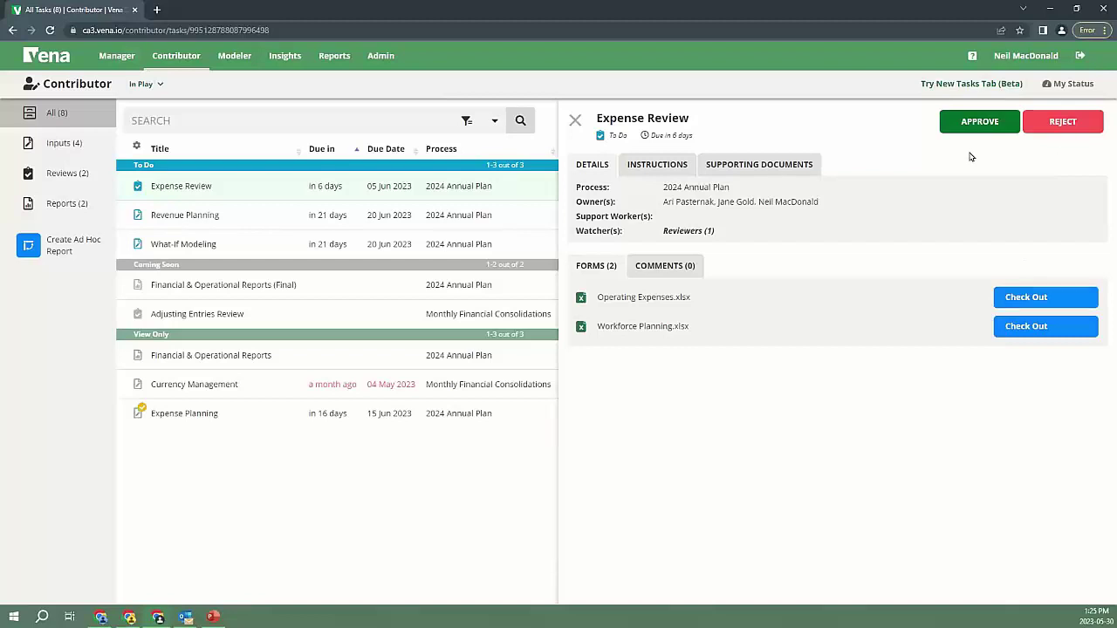
pyautogui.click(576, 124)
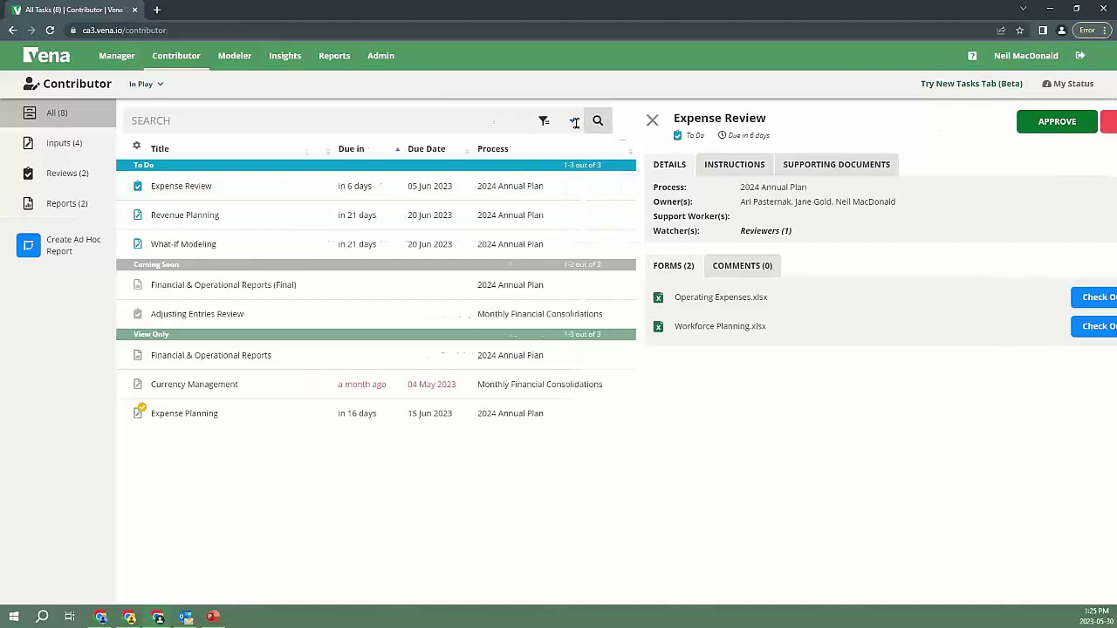
# - Open the 2024 Annual Plan Status Tracker and examine the progress chart, due-date calendar and the status of each task
pyautogui.click(116, 55)
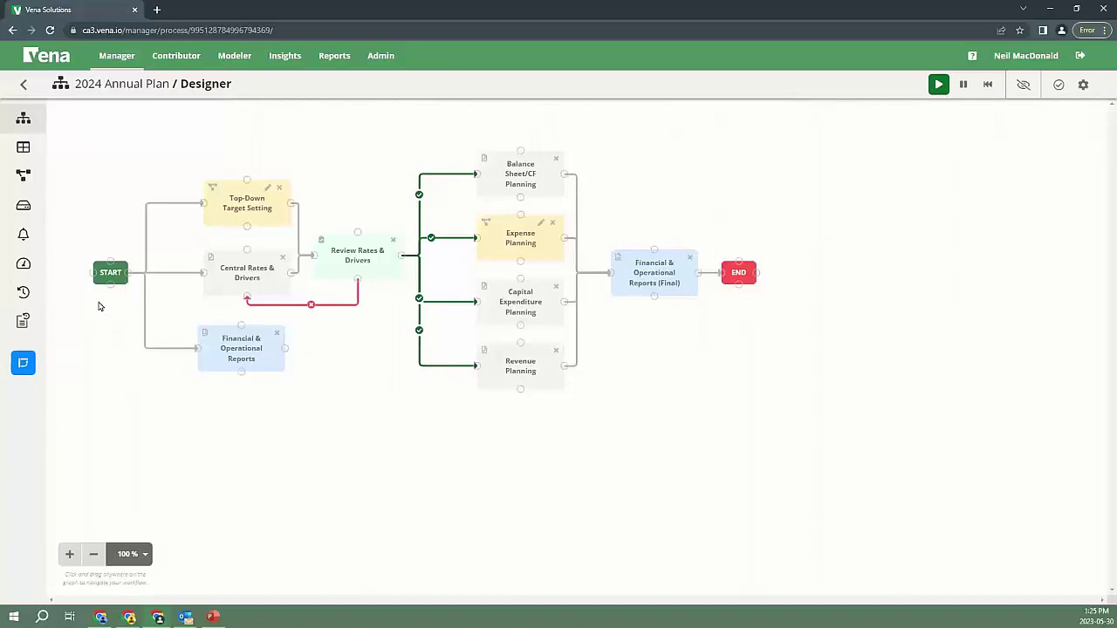
pyautogui.click(21, 270)
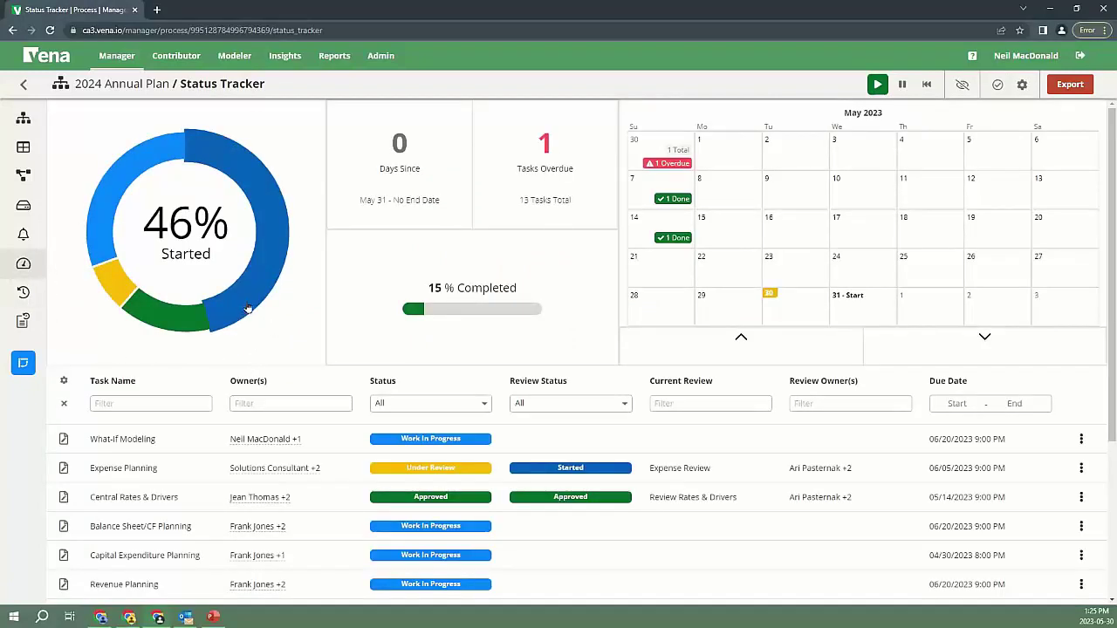
pyautogui.moveTo(190, 320)
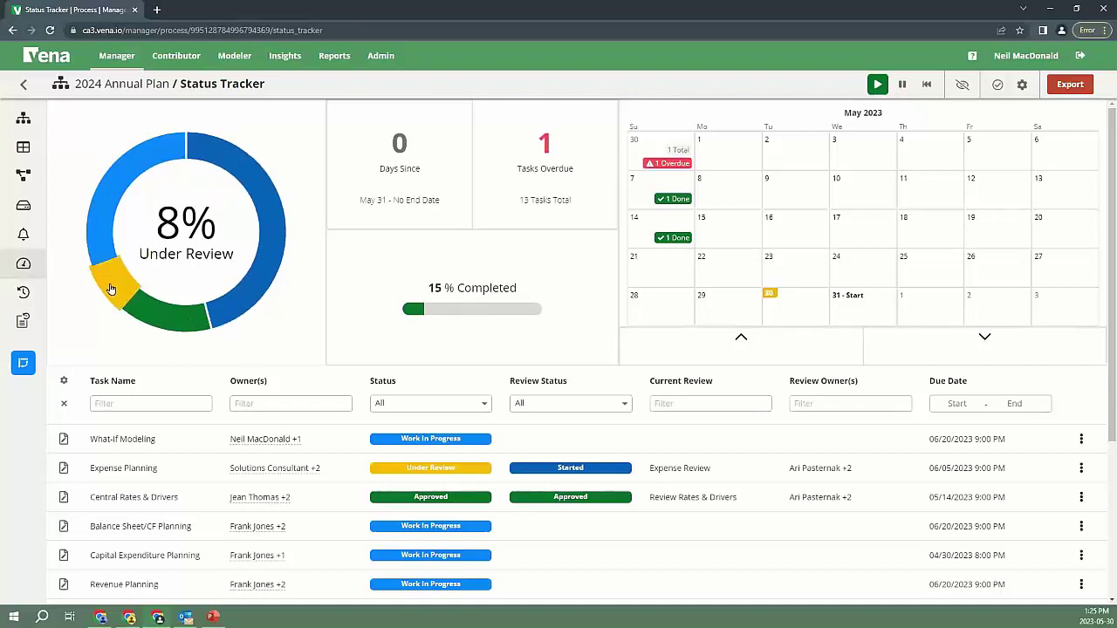
pyautogui.moveTo(103, 243)
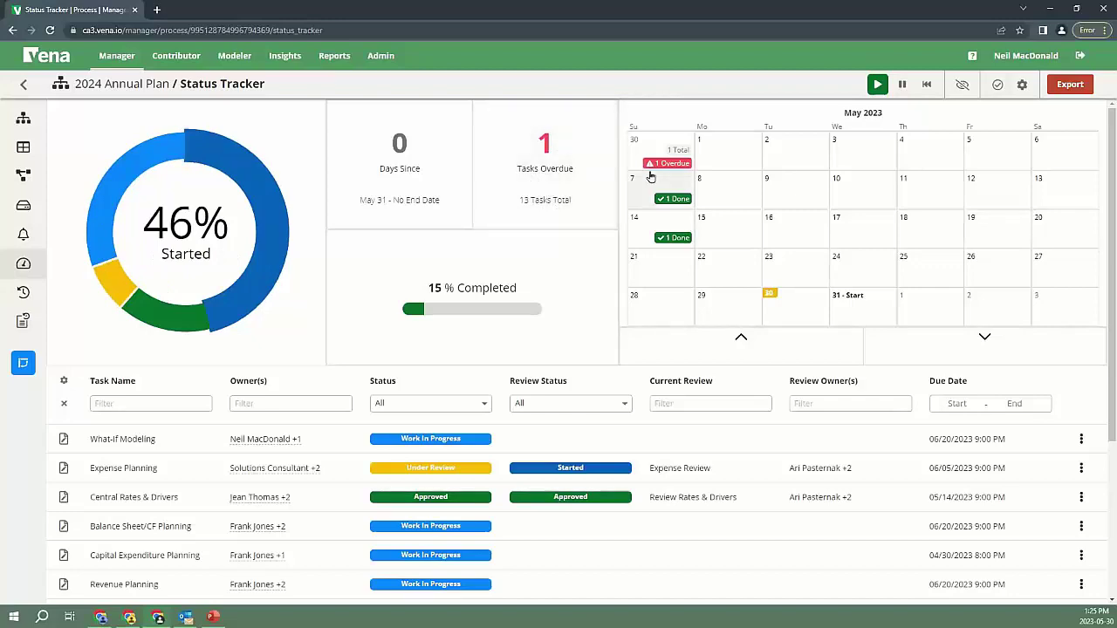
pyautogui.scroll(-3, 599, 267)
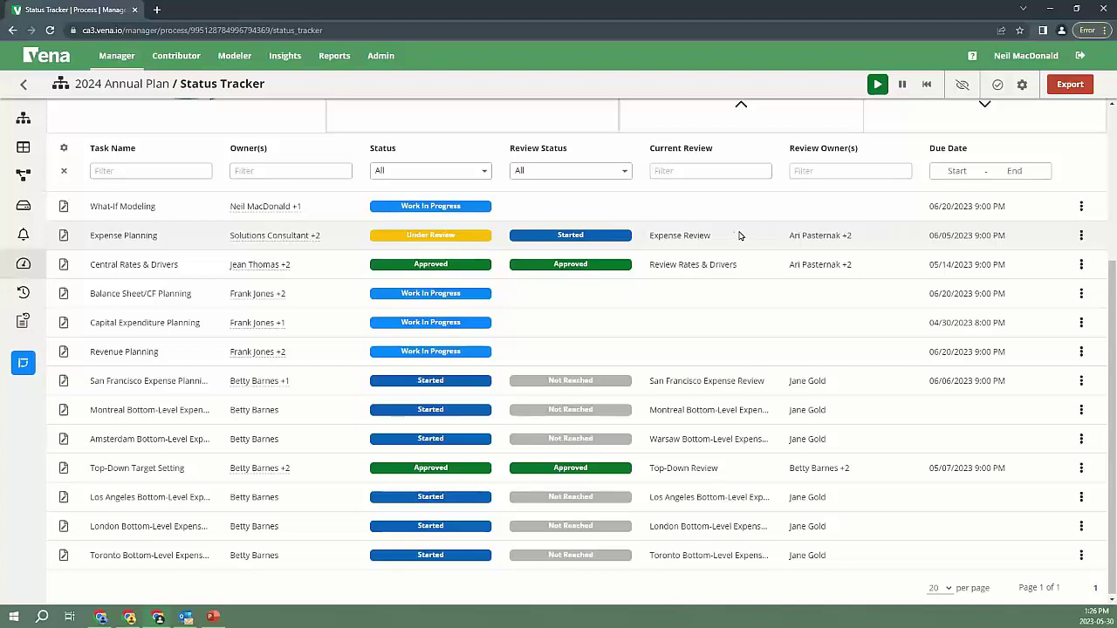
pyautogui.scroll(2, 732, 237)
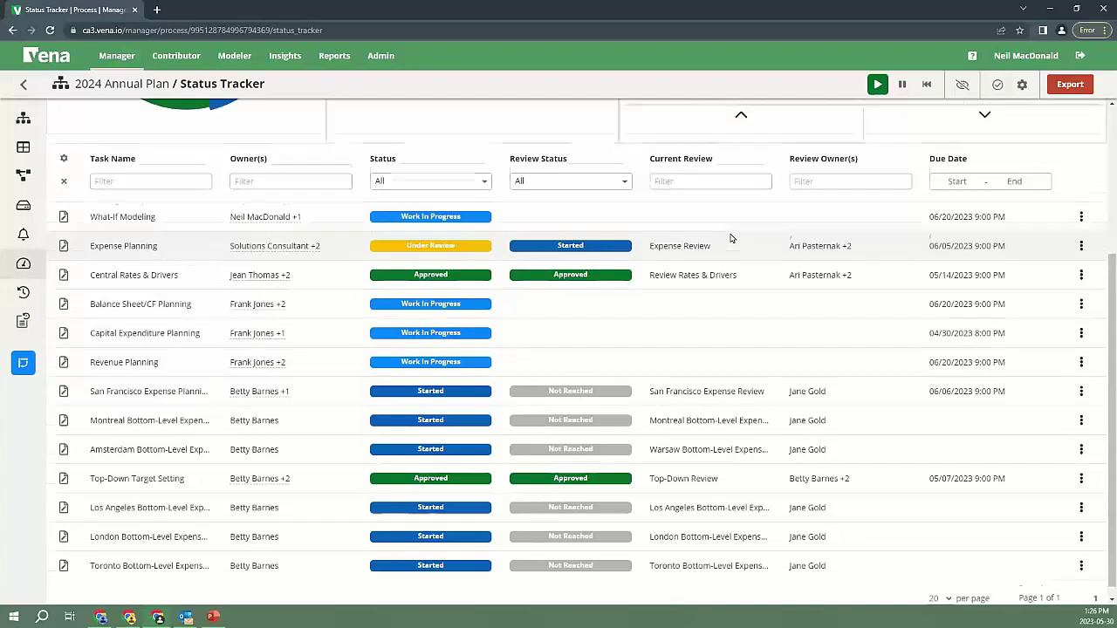
pyautogui.scroll(1, 731, 238)
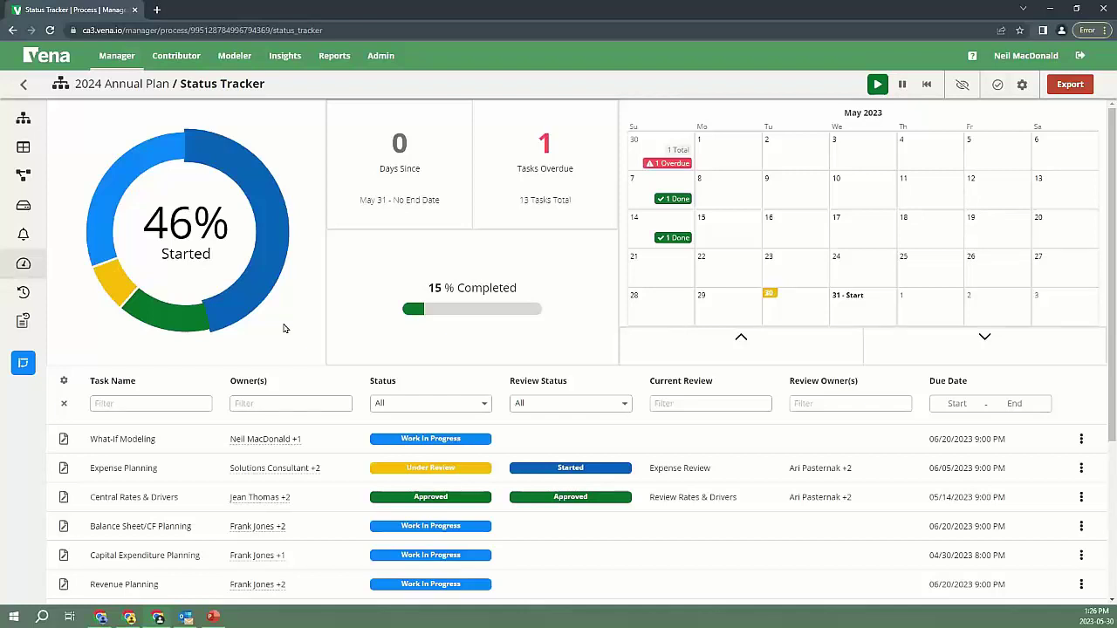
# - Open the Expense Planning task in the process designer, examine its Choose Date and Smart Date due-date options, and close it without changes
pyautogui.click(24, 118)
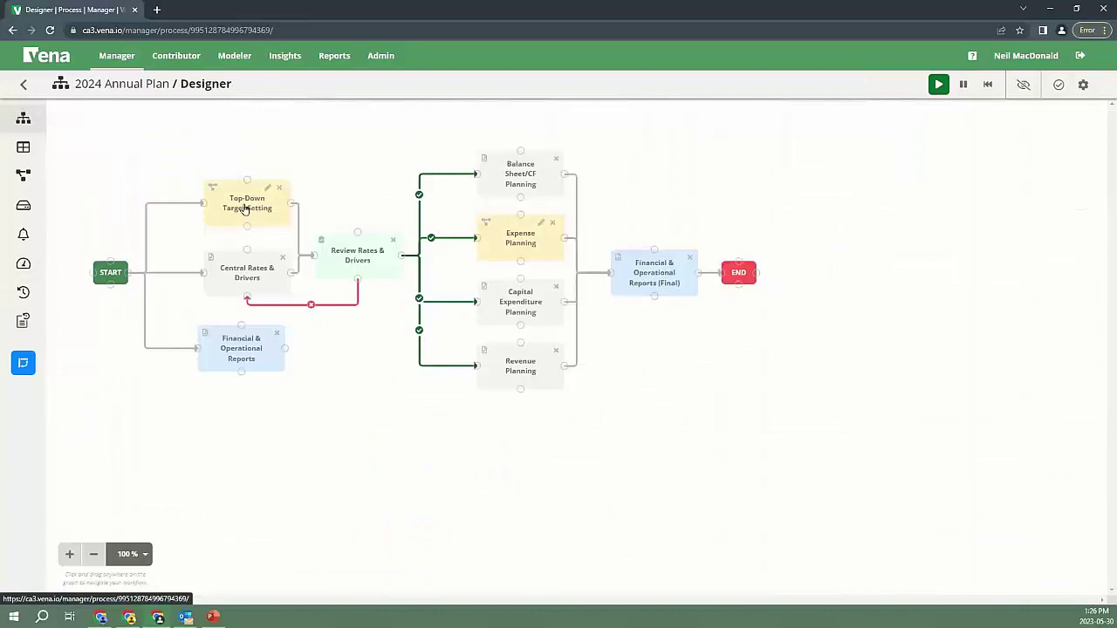
pyautogui.doubleClick(498, 250)
pyautogui.click(488, 200)
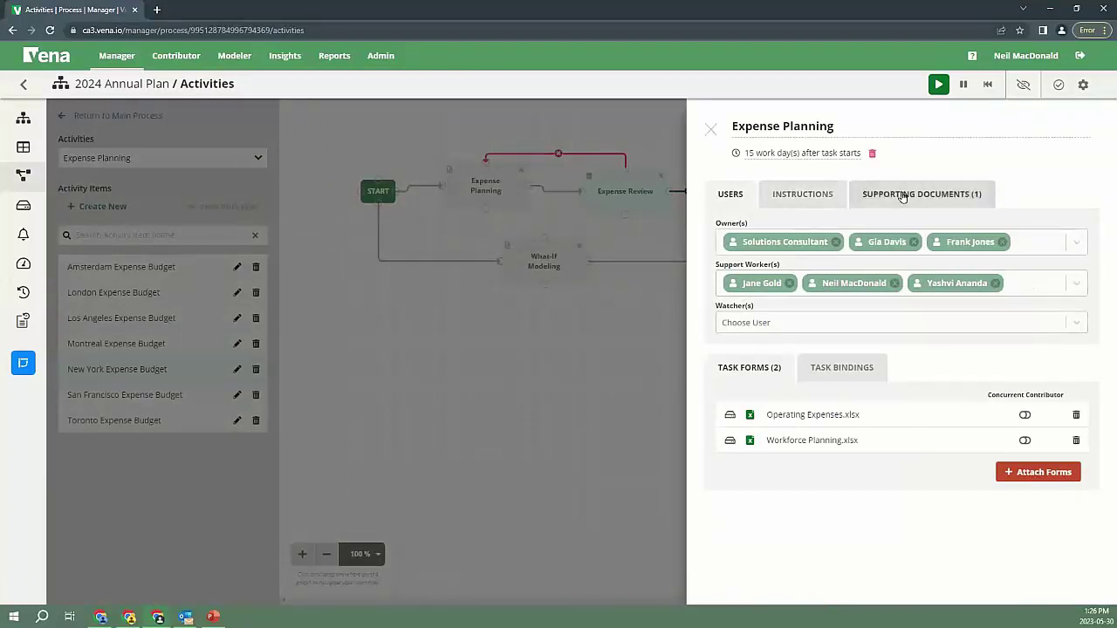
pyautogui.click(801, 153)
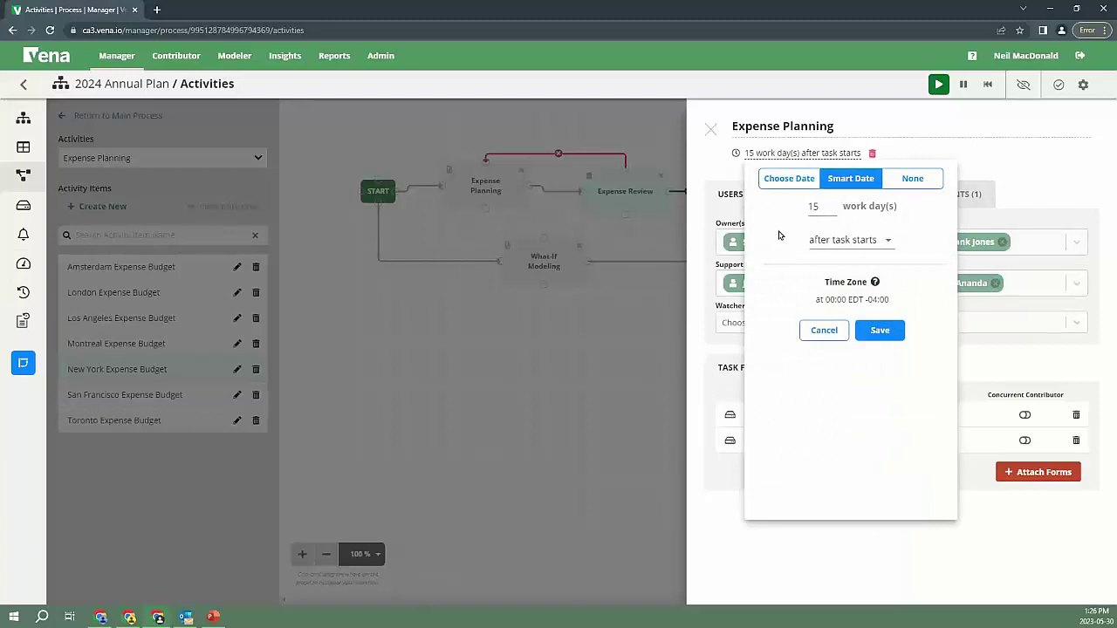
pyautogui.click(791, 181)
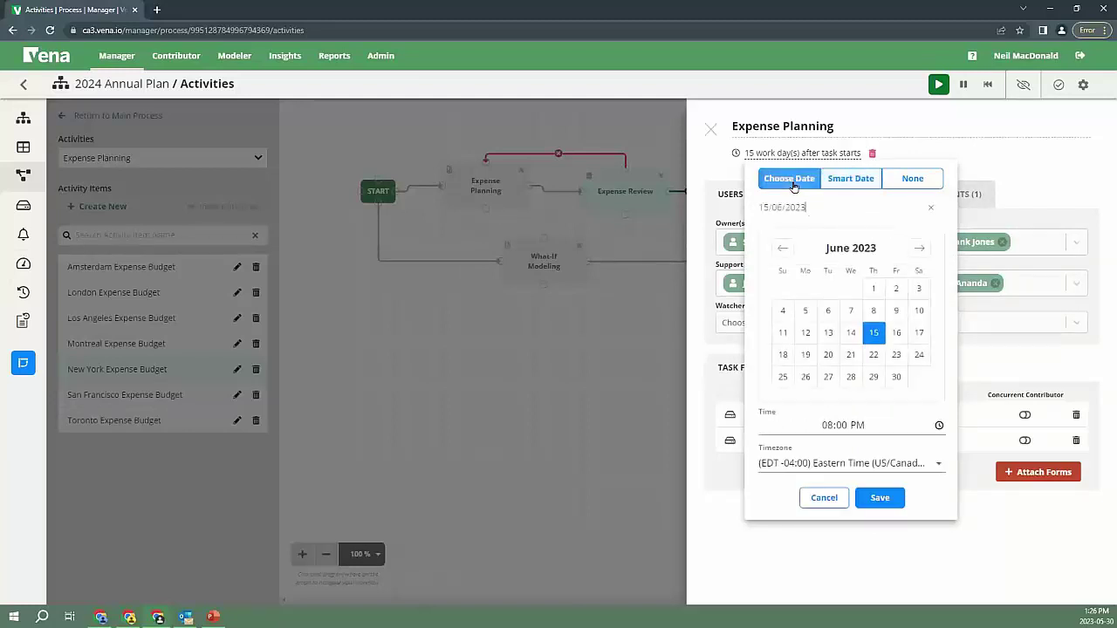
pyautogui.click(839, 179)
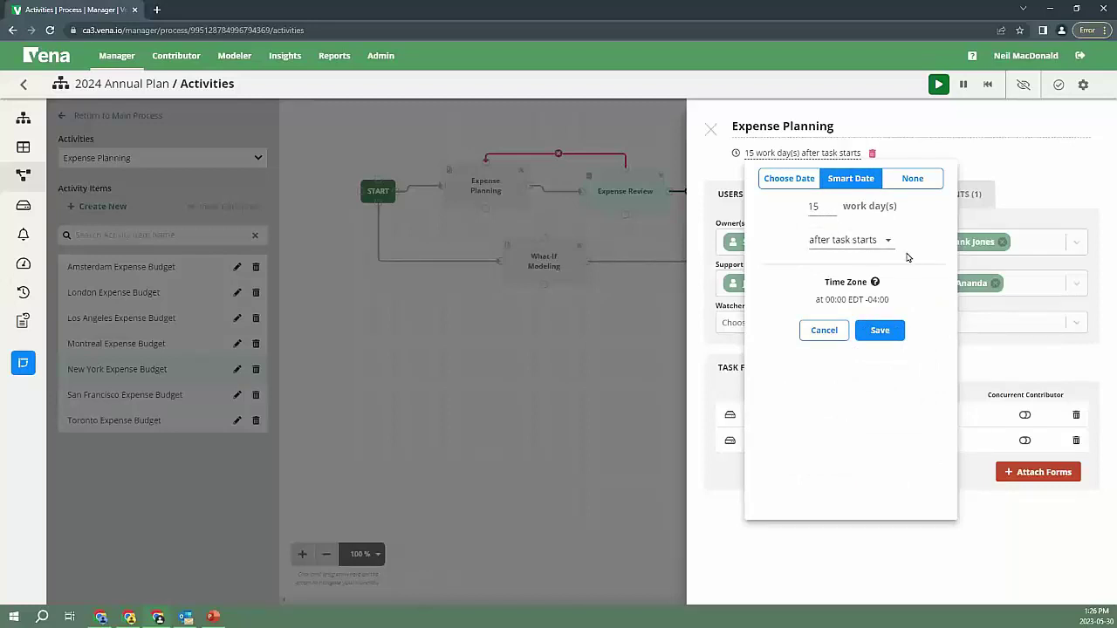
pyautogui.click(822, 331)
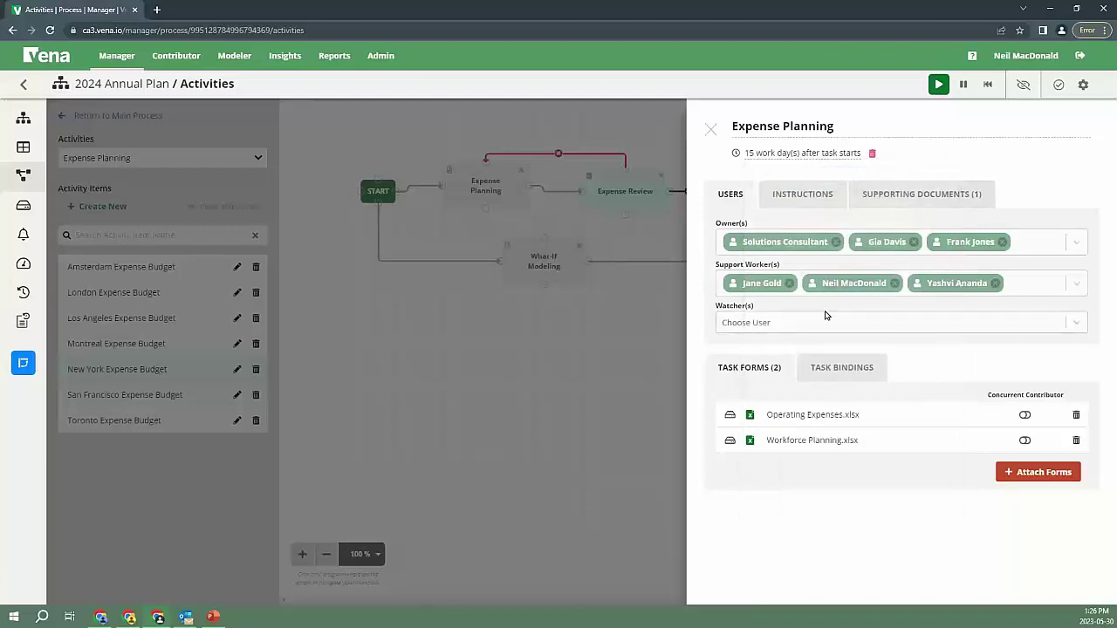
pyautogui.click(711, 133)
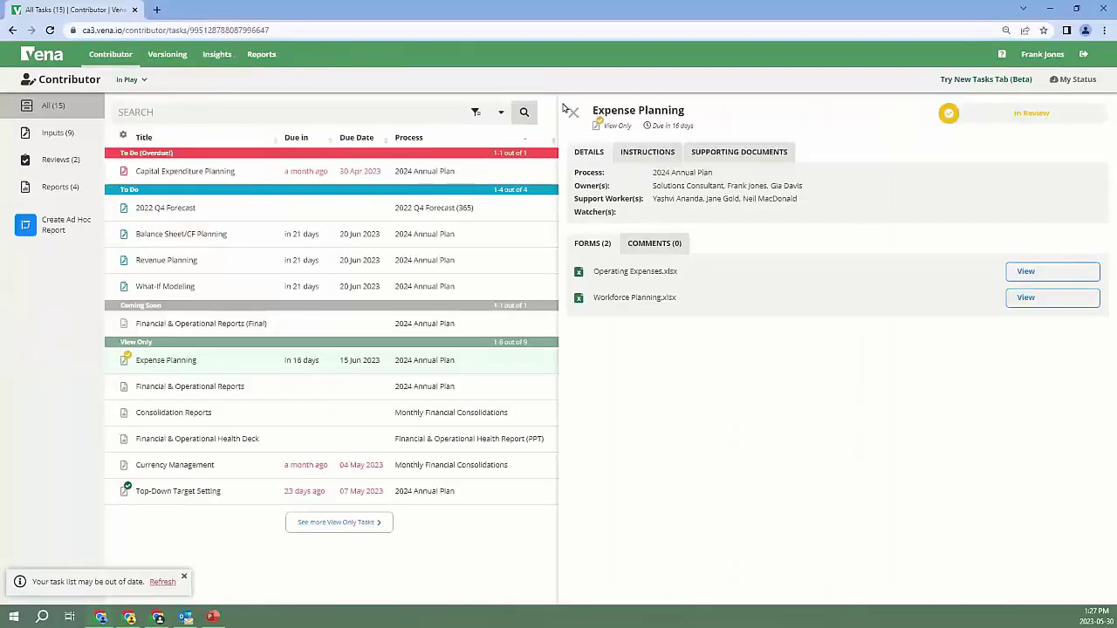
# - From the Financial & Operational Health Deck task in Contributor, open Financial & Operational Health.pptx in PowerPoint Online for 220 (New York), 2023, Budget
pyautogui.click(572, 113)
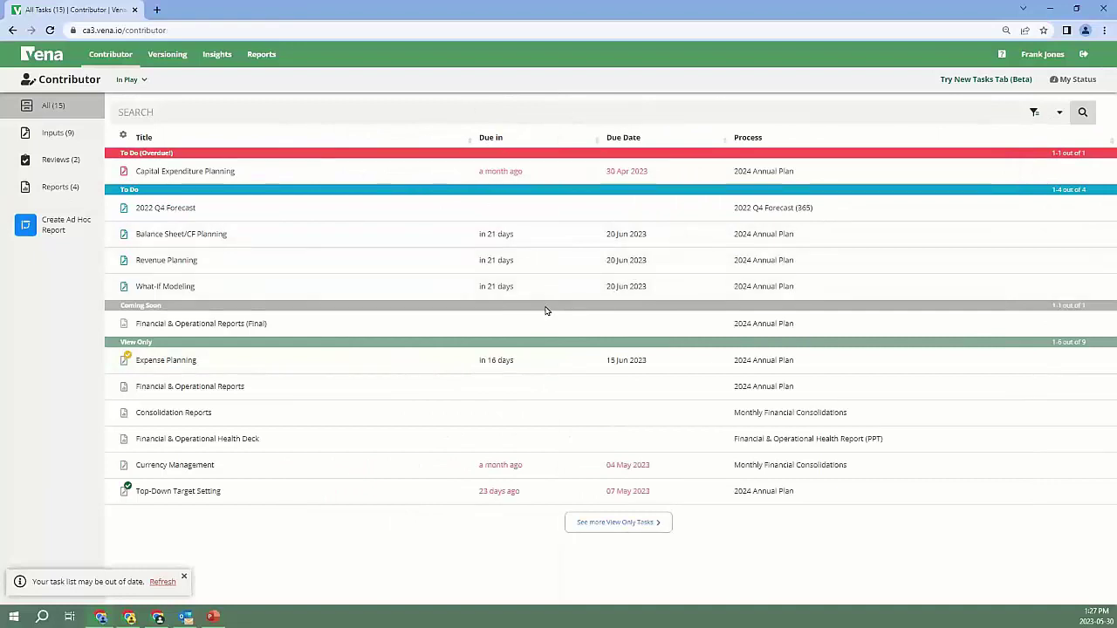
pyautogui.click(202, 439)
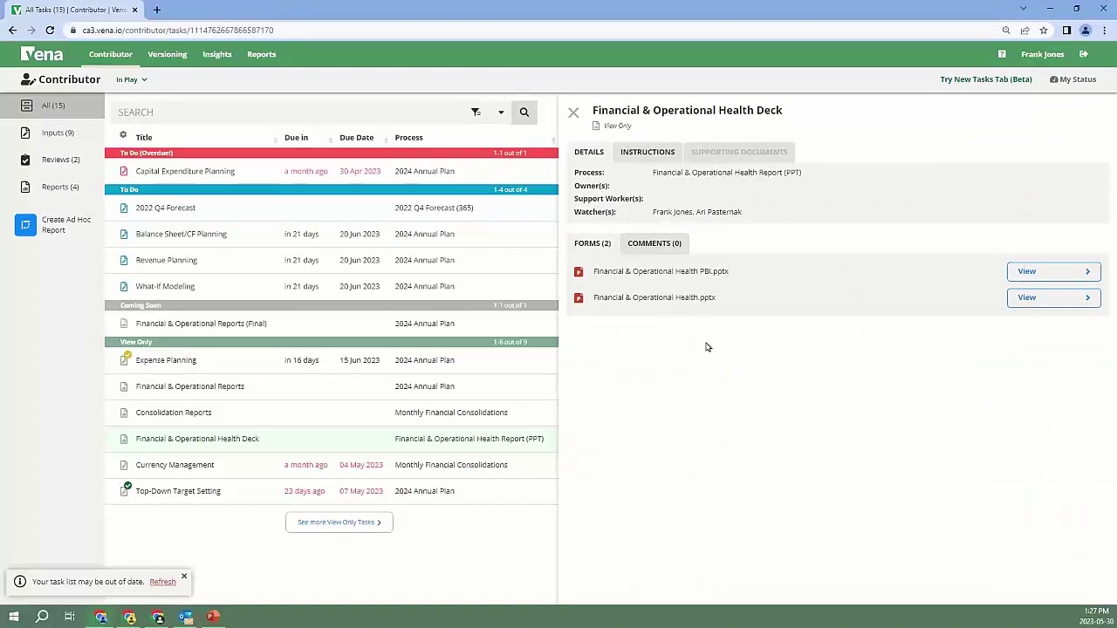
pyautogui.click(1043, 298)
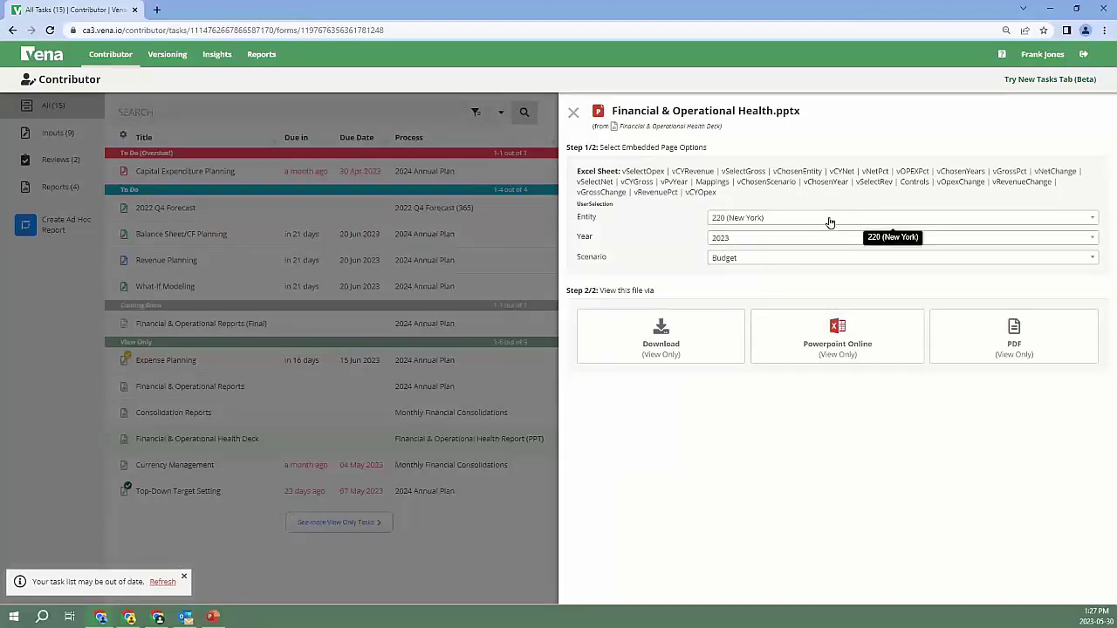
pyautogui.click(838, 340)
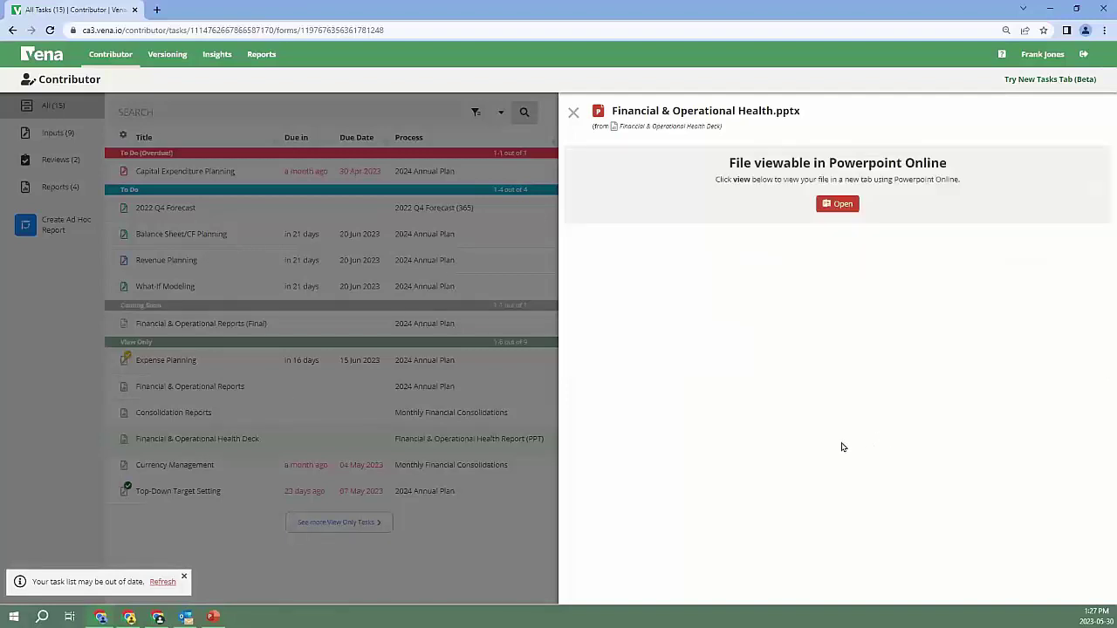
pyautogui.click(835, 208)
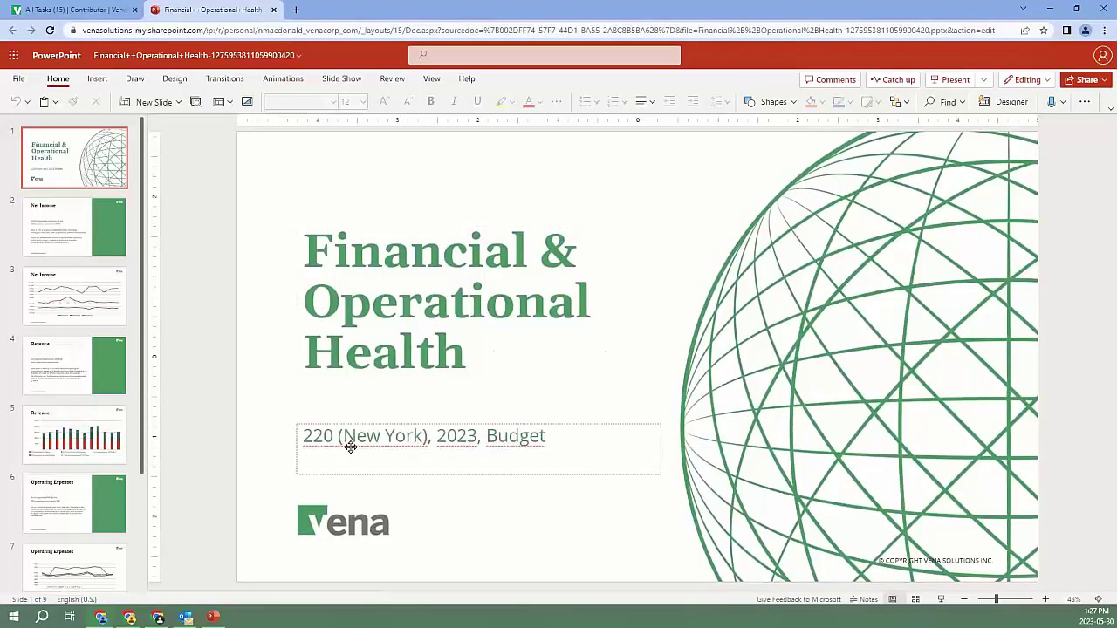
# - Examine the Net Income slides and the Revenue chart slide of the Financial & Operational Health presentation
pyautogui.click(125, 252)
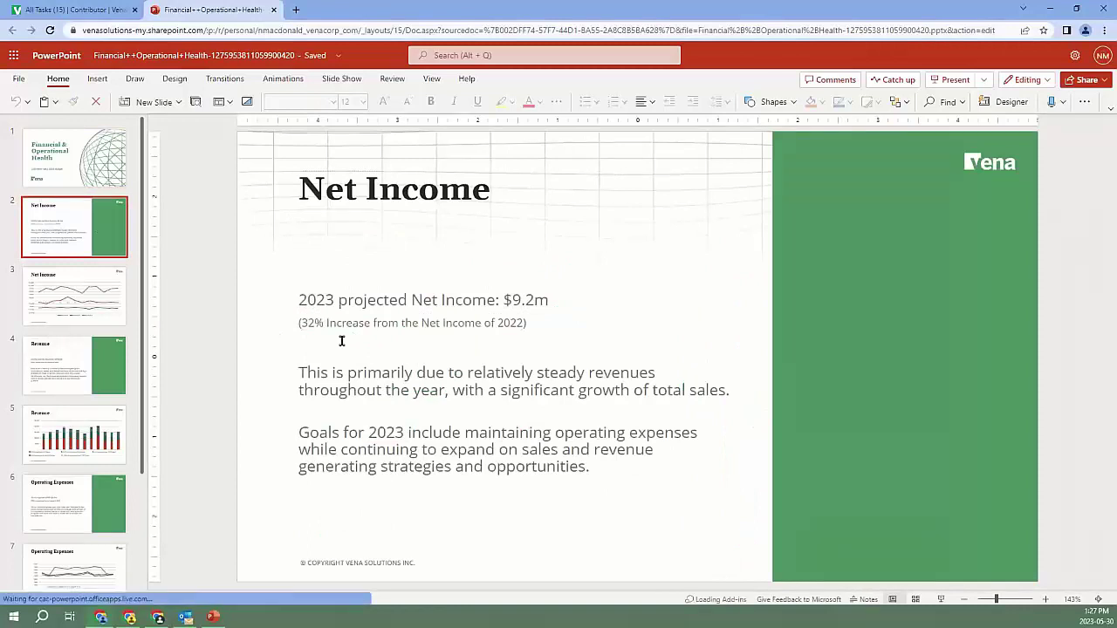
pyautogui.click(96, 312)
pyautogui.click(111, 418)
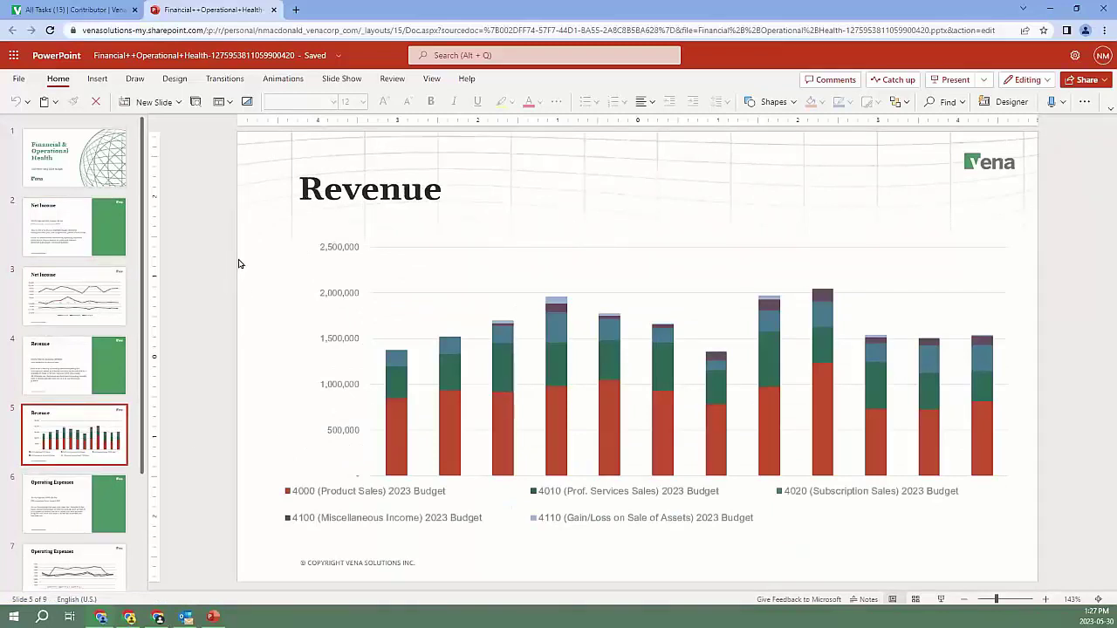
# - Return to Vena, close the health deck task, and open Financial Statements.xlsx from the Financial & Operational Reports task
pyautogui.click(74, 10)
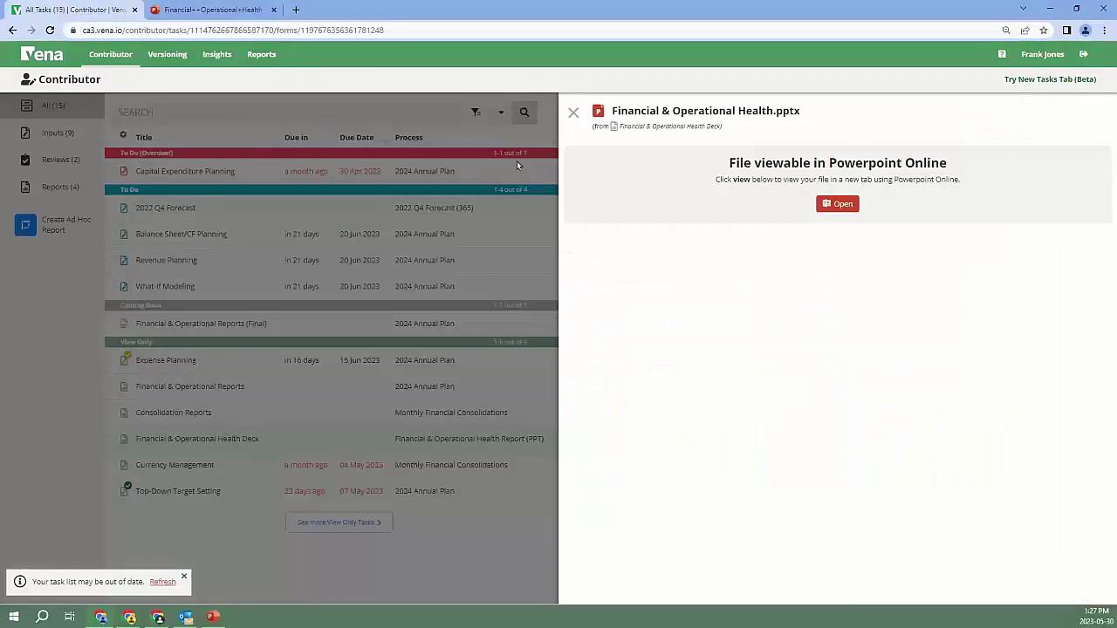
pyautogui.click(573, 113)
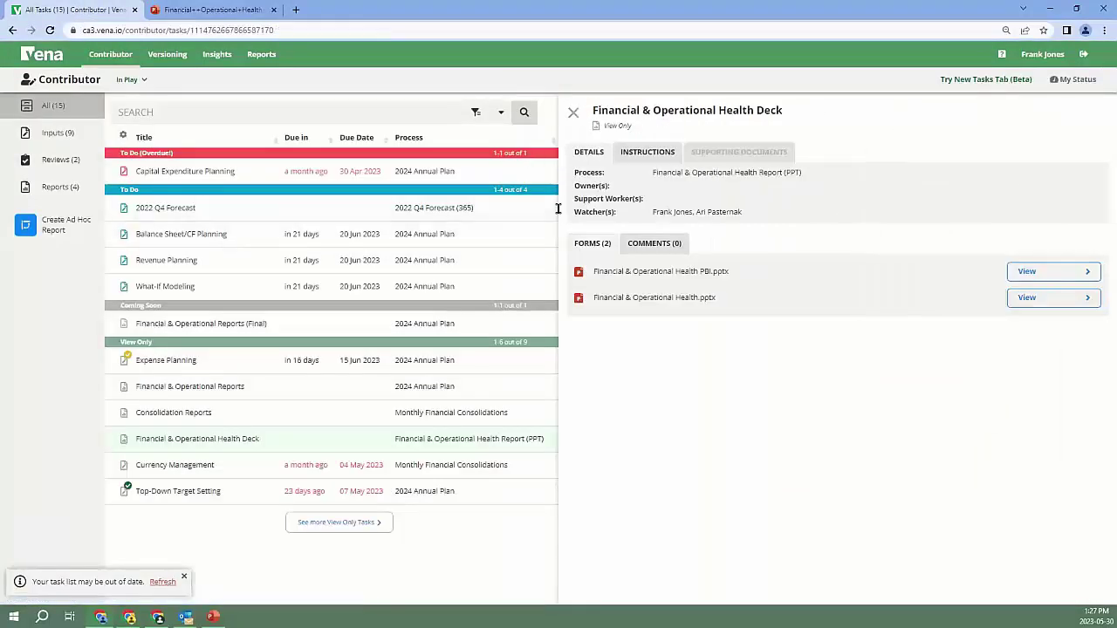
pyautogui.click(575, 113)
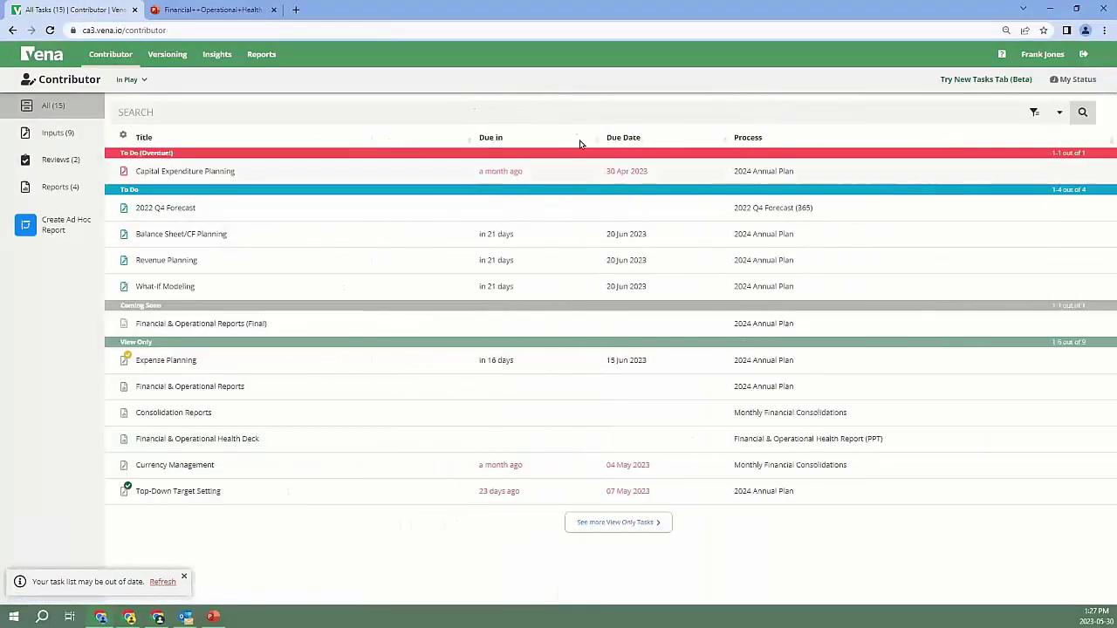
pyautogui.click(236, 392)
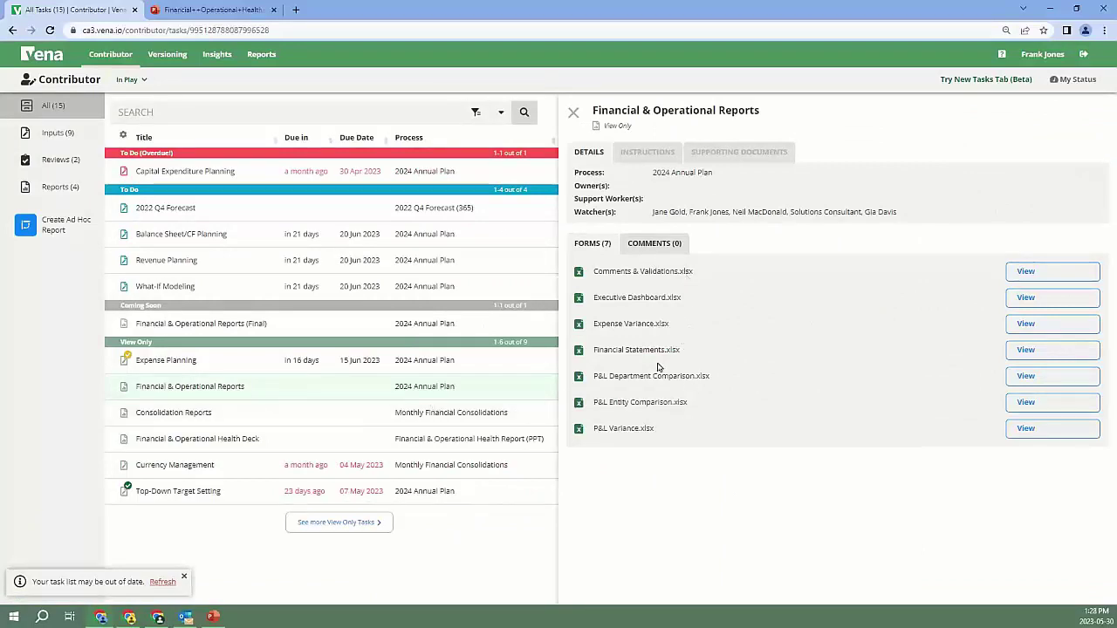
pyautogui.click(1060, 351)
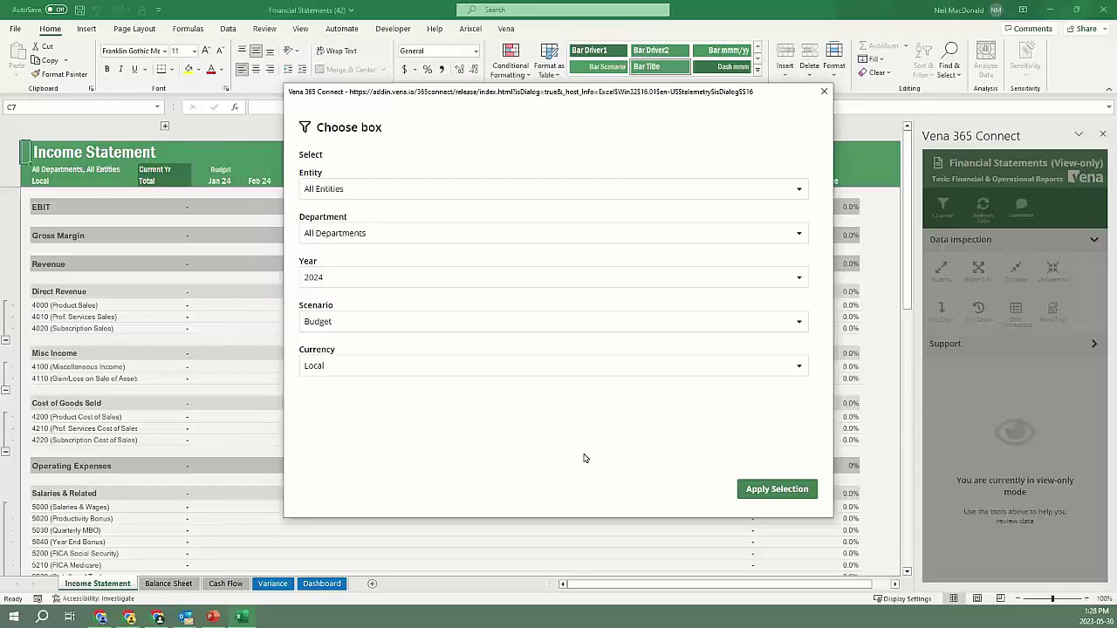
# - Examine the Entity choices for the financial statements, including the US & Canada entities, keeping All Entities selected
pyautogui.click(800, 192)
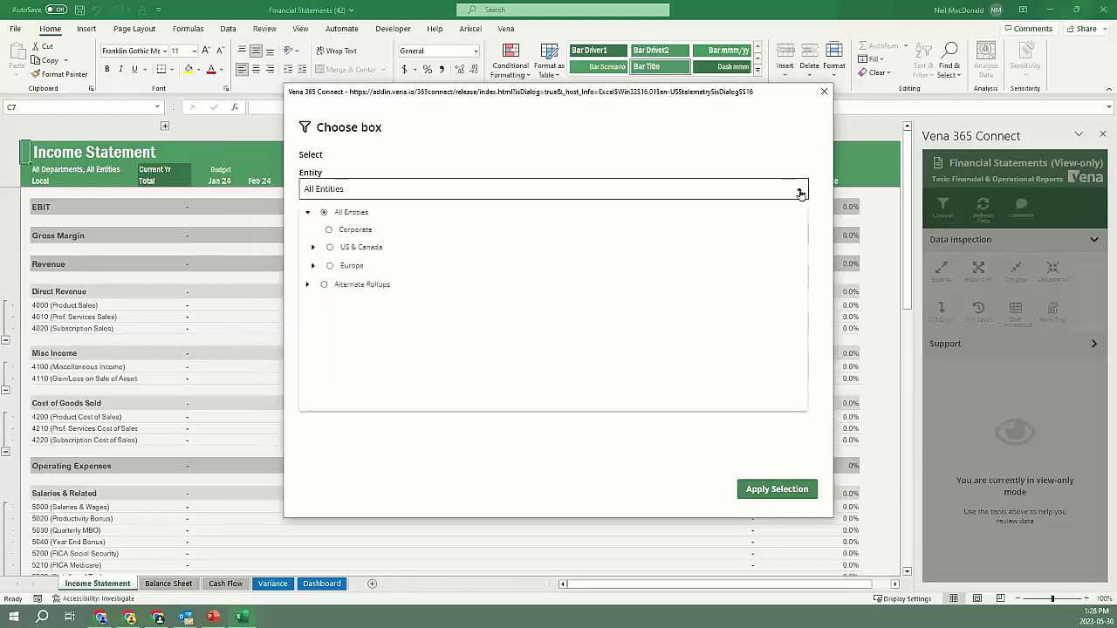
pyautogui.click(312, 247)
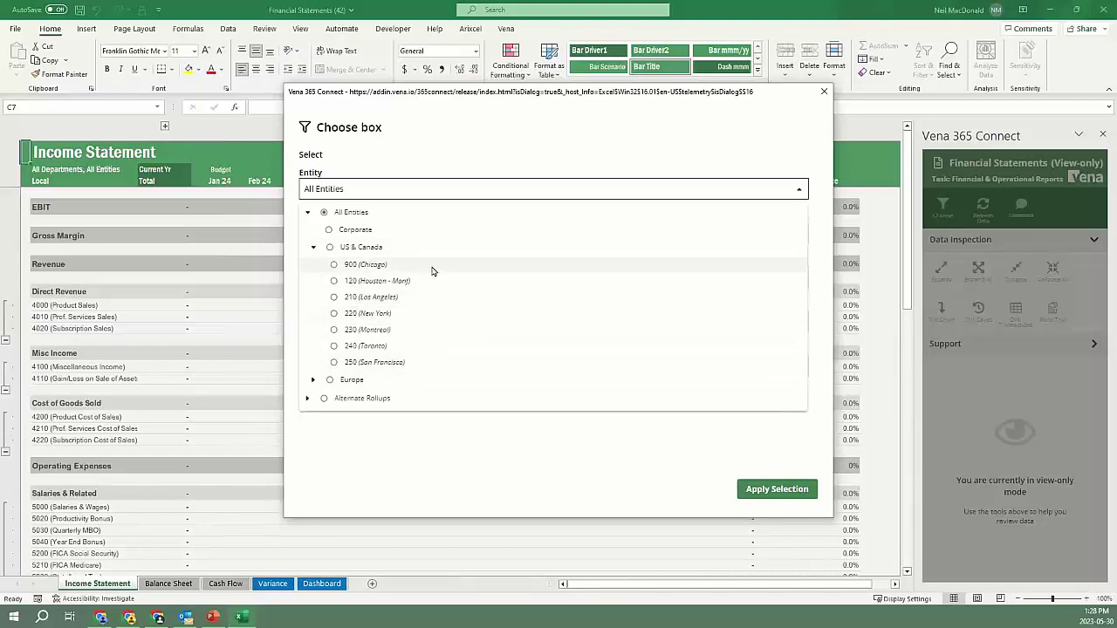
pyautogui.click(488, 192)
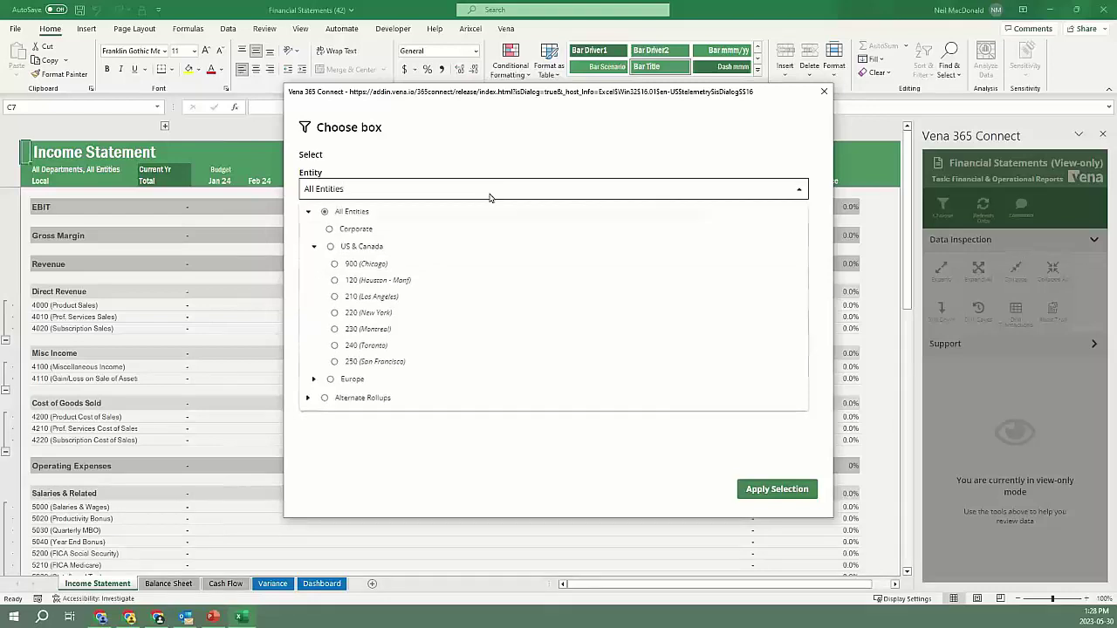
pyautogui.click(800, 191)
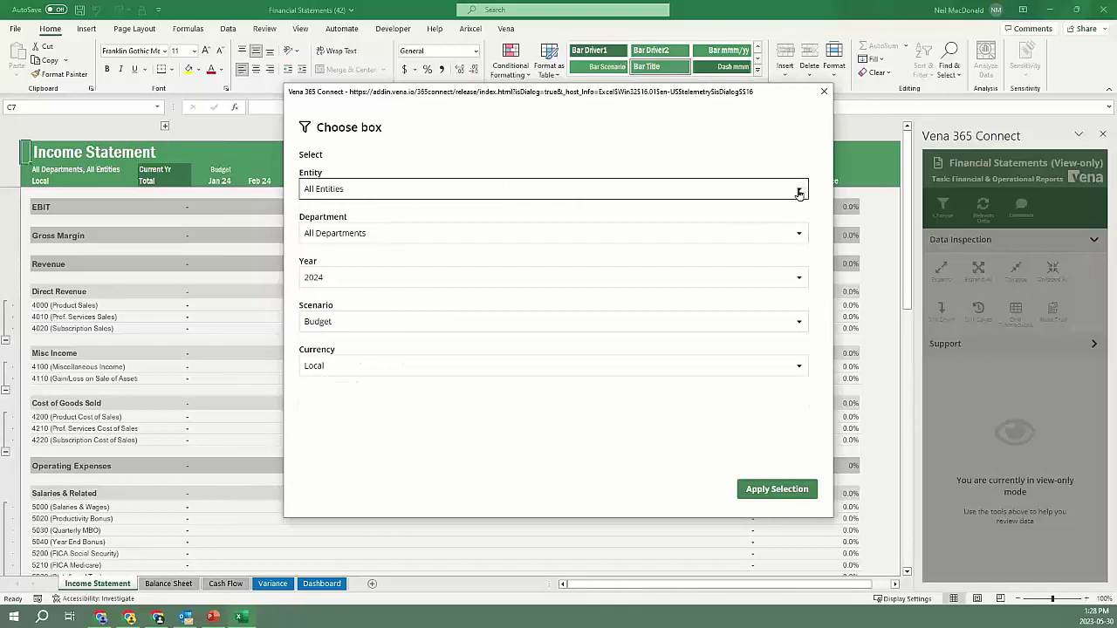
# - Examine the Department hierarchy, including the RevOps and Support groups under the Functional Structure alternate rollup, keeping All Departments selected
pyautogui.click(799, 234)
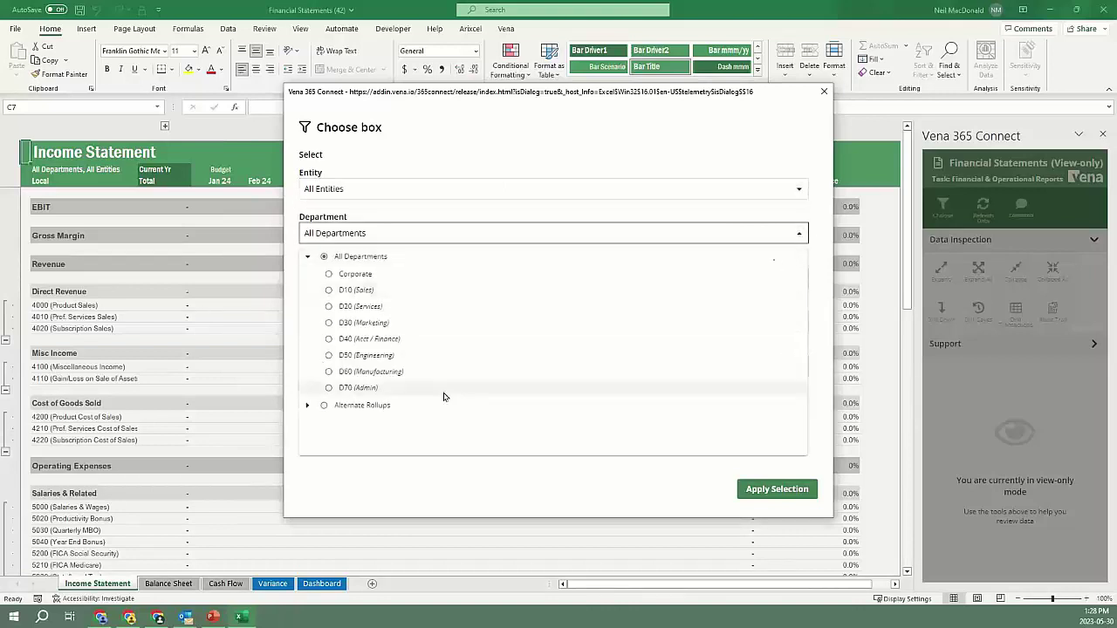
pyautogui.click(307, 405)
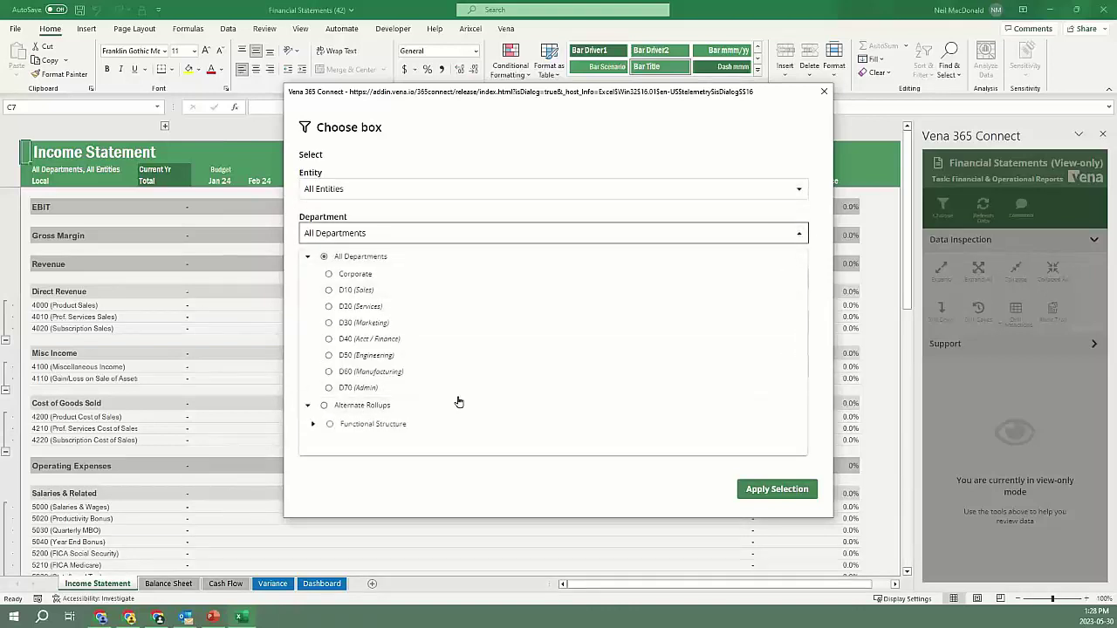
pyautogui.click(313, 425)
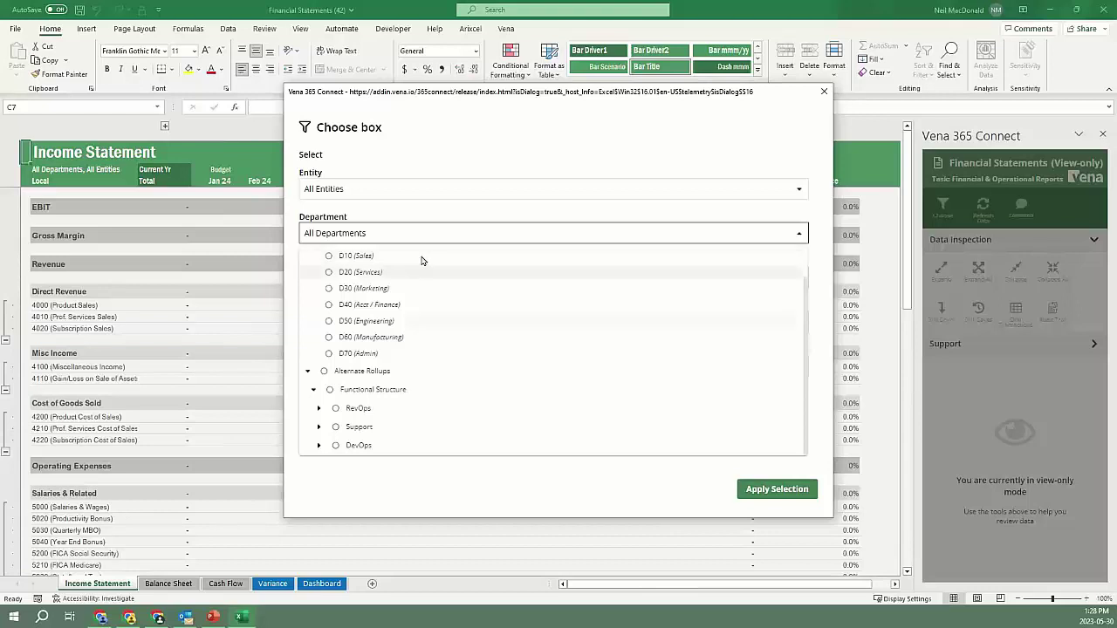
pyautogui.click(318, 410)
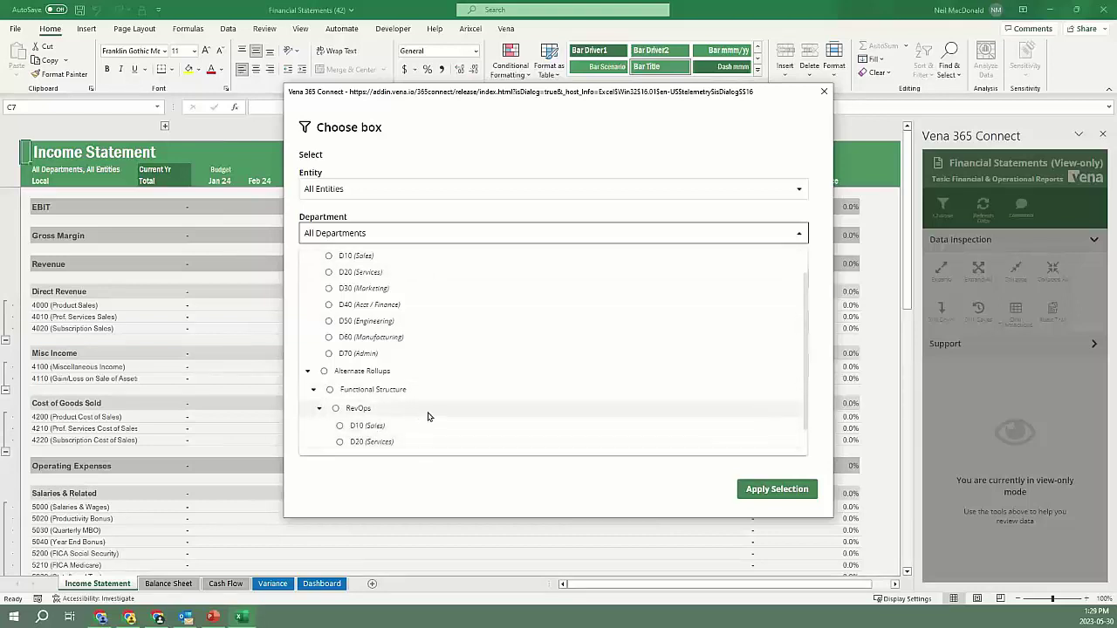
pyautogui.scroll(-1, 428, 413)
pyautogui.click(321, 428)
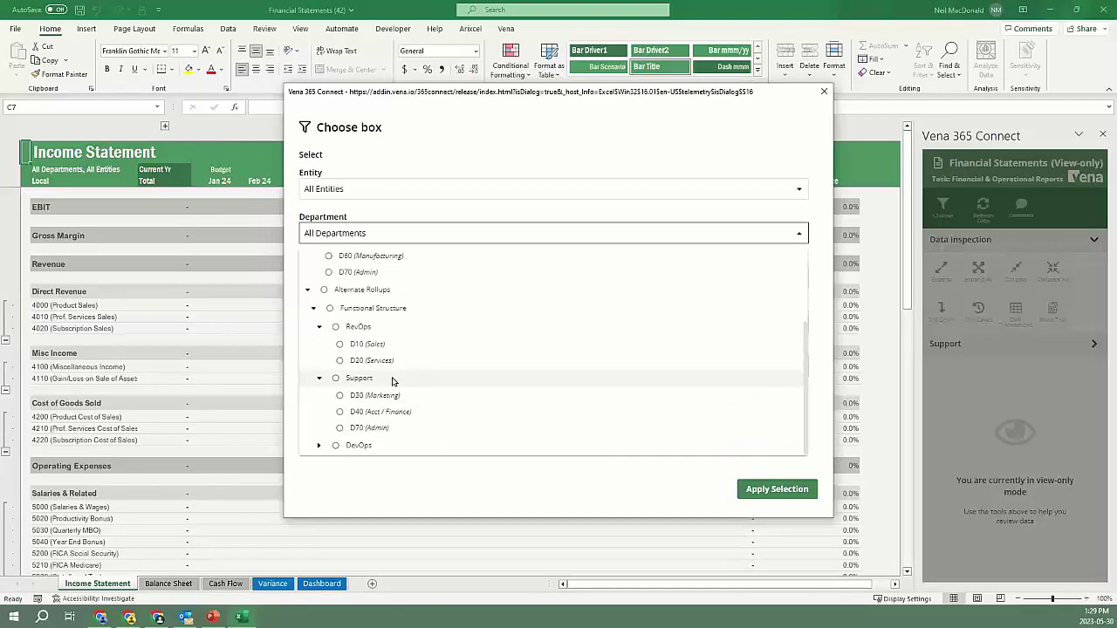
pyautogui.scroll(5, 431, 364)
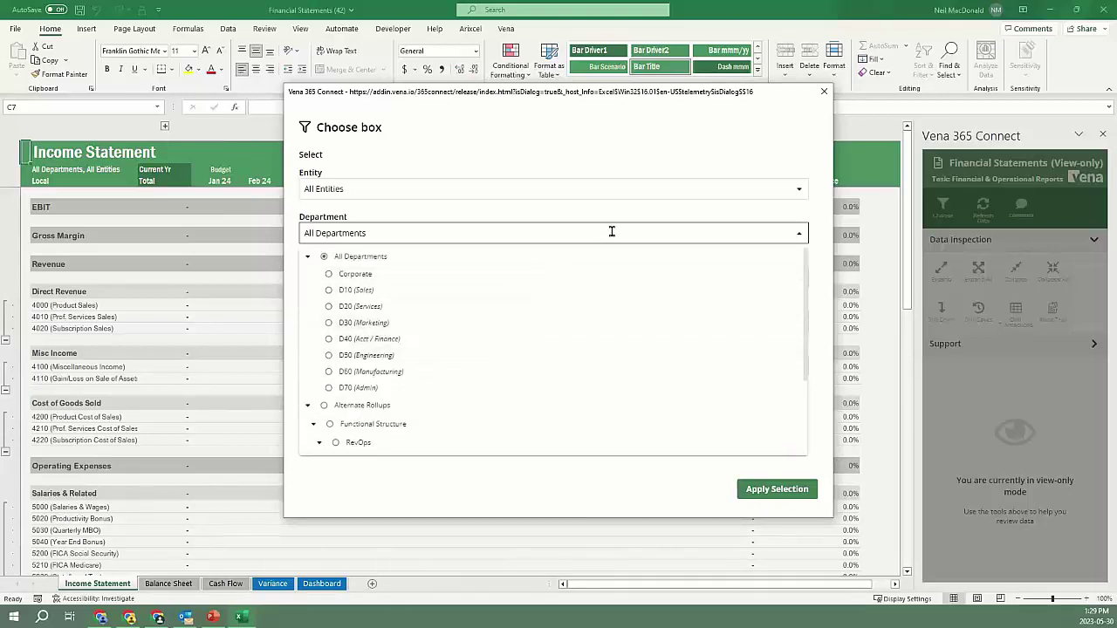
pyautogui.click(800, 238)
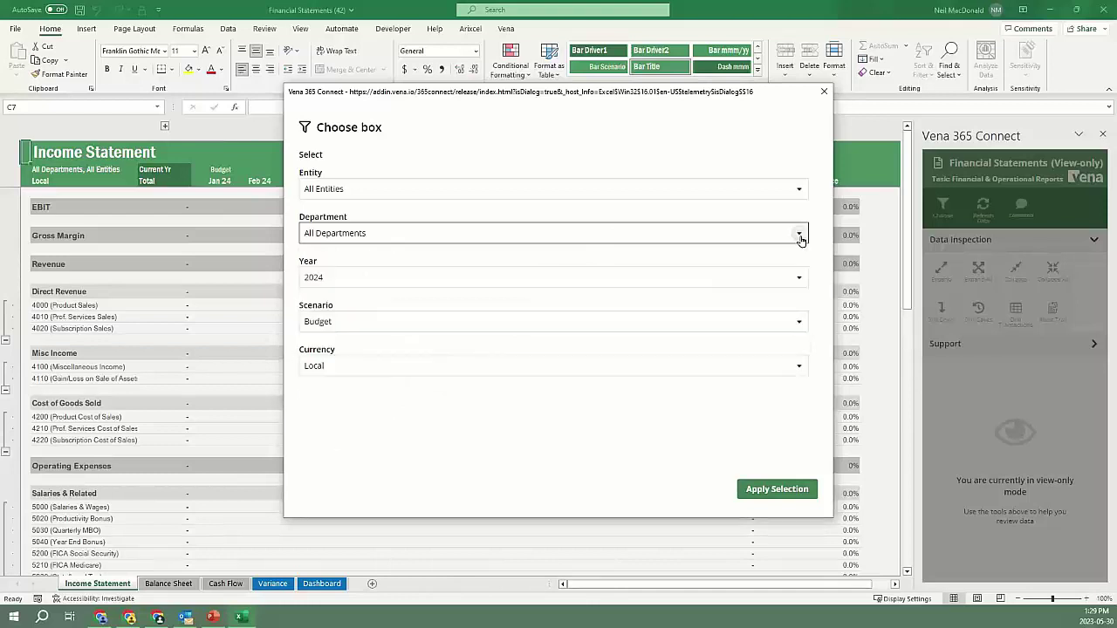
# - View the Year choices and the reporting currencies available for the financial statements, keeping 2024 and Local selected
pyautogui.click(799, 279)
pyautogui.click(799, 281)
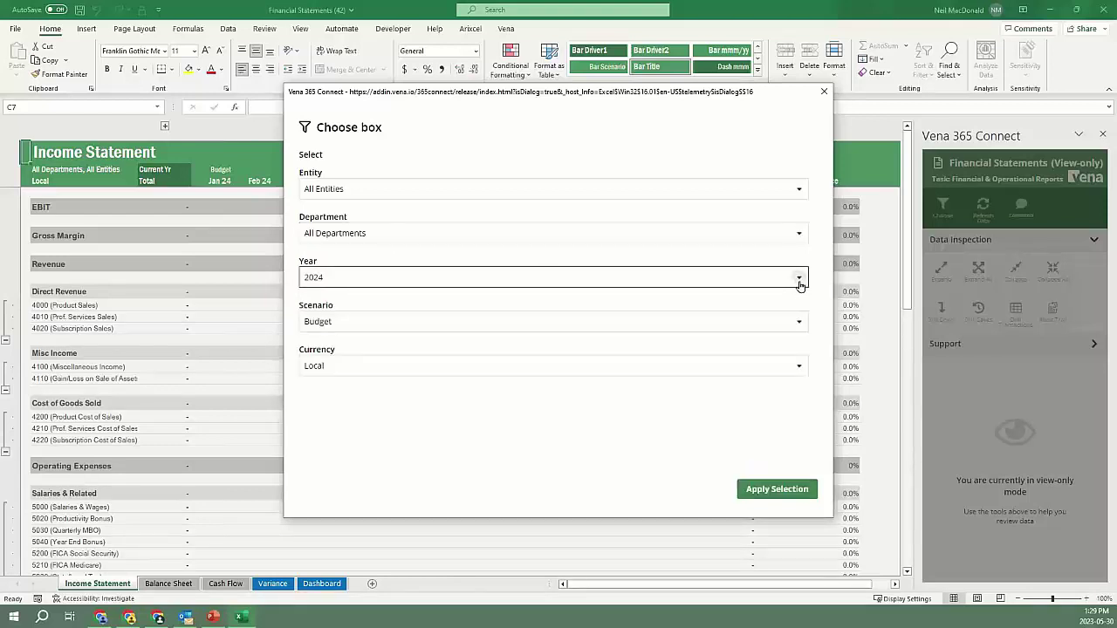
pyautogui.click(798, 367)
pyautogui.click(308, 391)
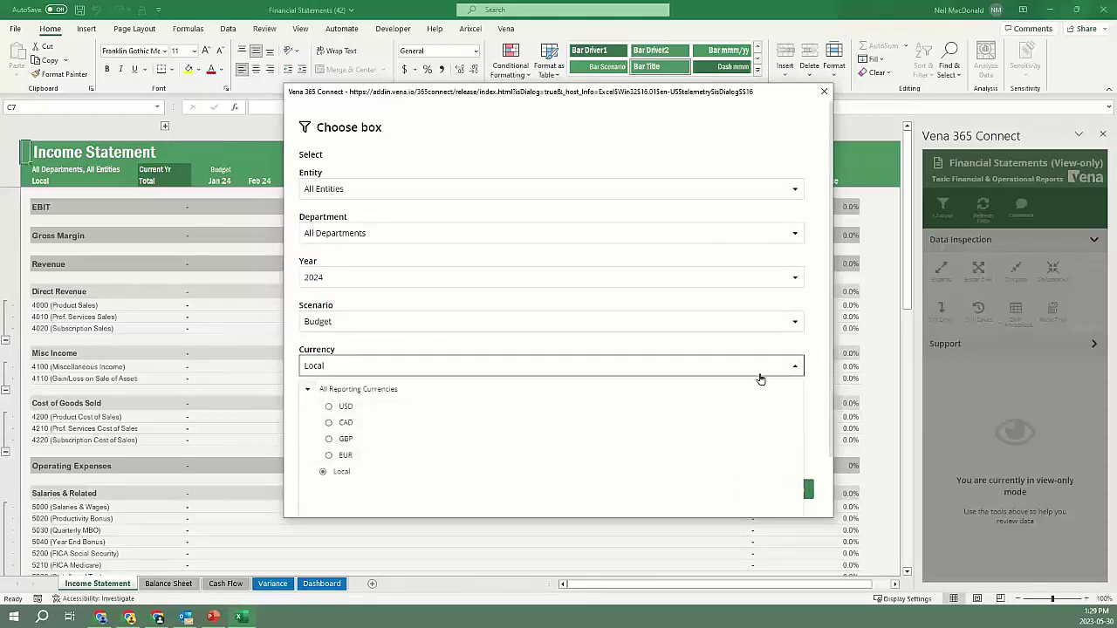
pyautogui.click(796, 368)
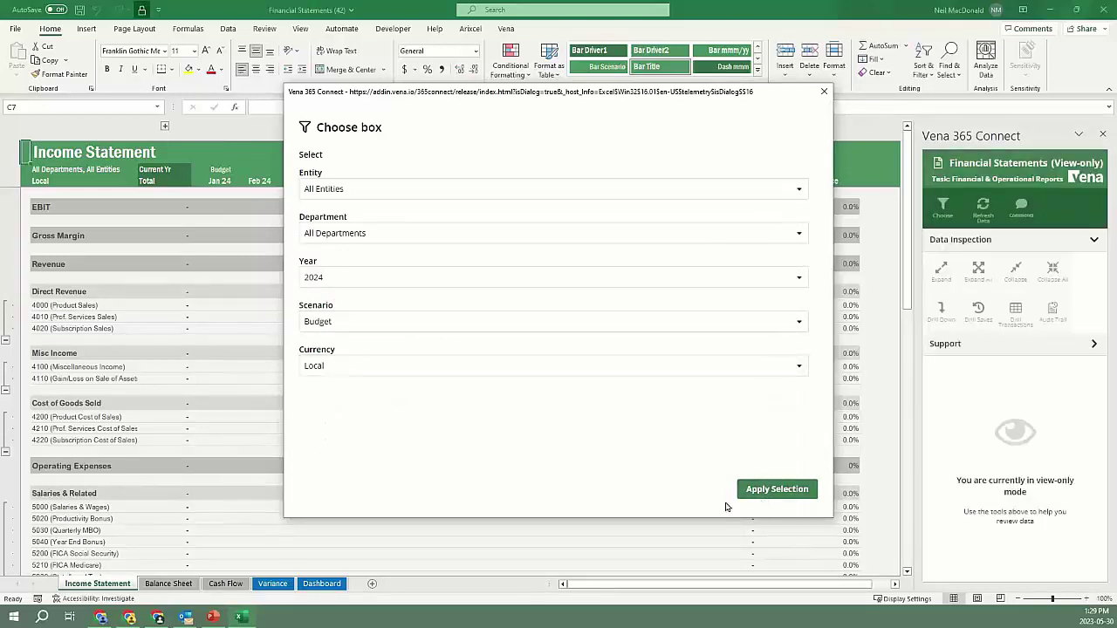
# - Load the financial statements for All Entities, All Departments, 2024, Budget and Local currency, and view the Balance Sheet and Cash Flow sheets
pyautogui.click(740, 496)
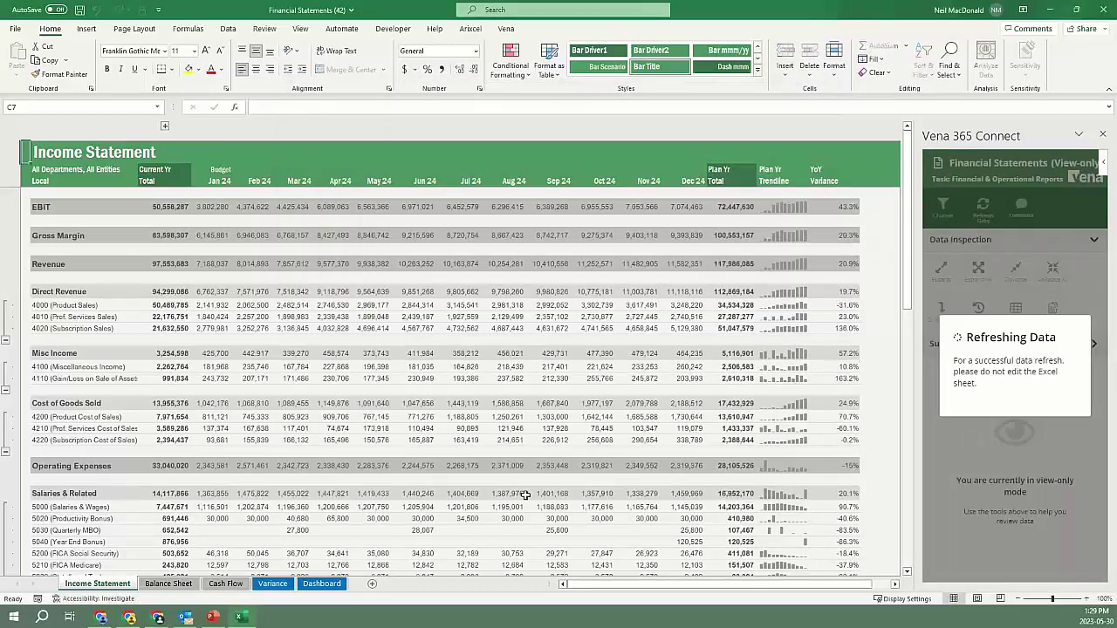
pyautogui.click(167, 584)
pyautogui.click(216, 586)
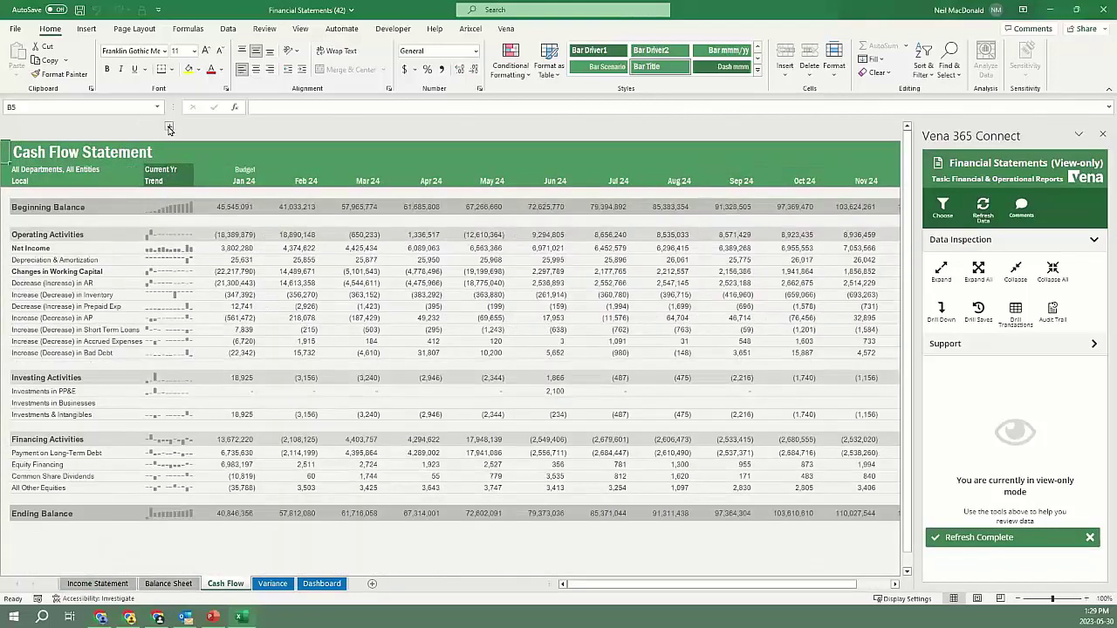
# - View the 2023 monthly columns in the Cash Flow Statement, hide them again, and show the P&L Variance sheet
pyautogui.click(169, 128)
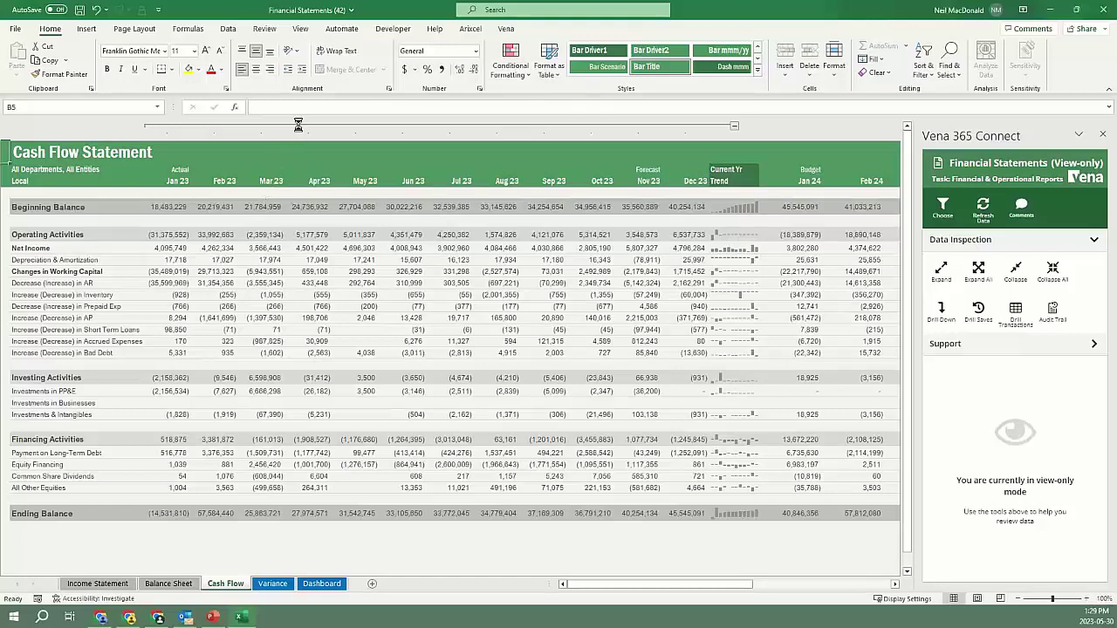
pyautogui.click(299, 128)
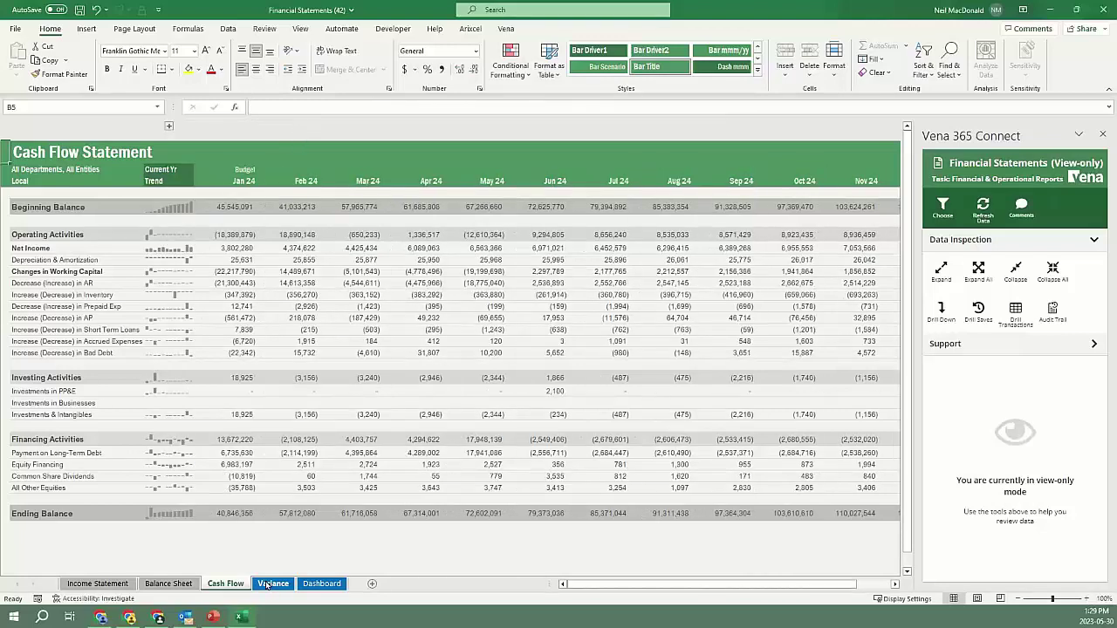
pyautogui.click(273, 583)
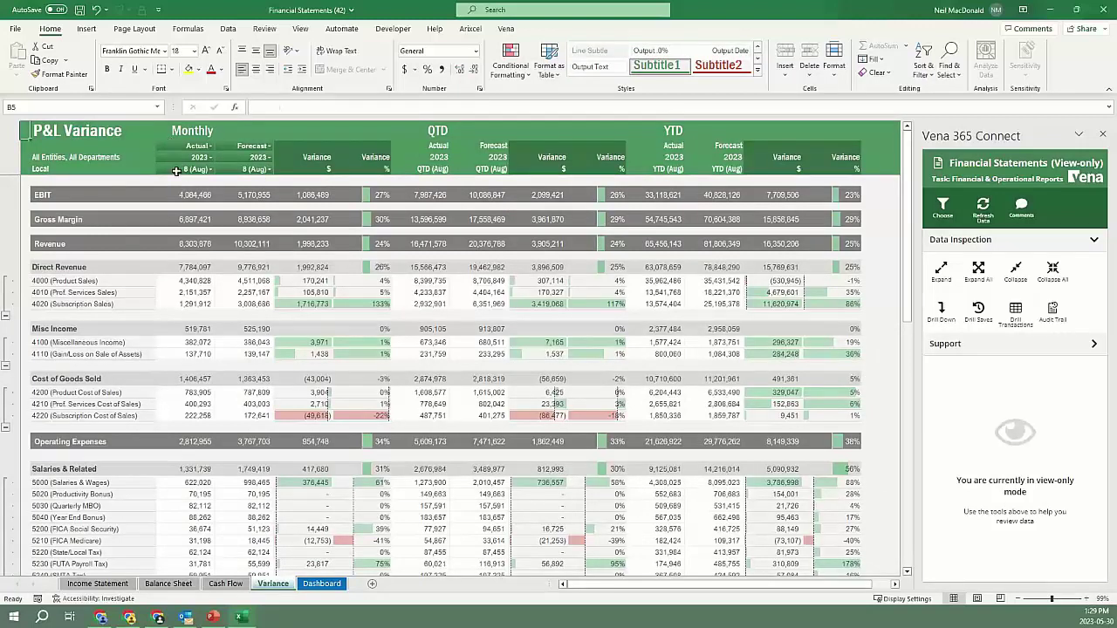
# - Set the period of the monthly Actual 2023 column in the P&L Variance report to 1 (Jan)
pyautogui.click(183, 168)
pyautogui.click(220, 170)
pyautogui.click(197, 180)
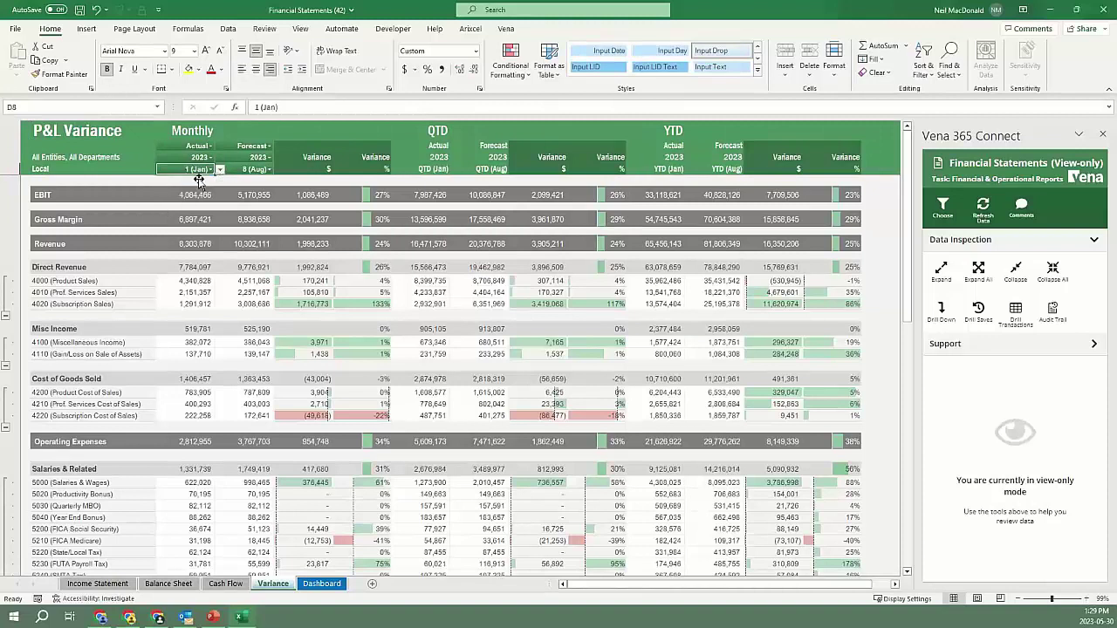
# - Set the monthly comparison column to Budget, 2024 and 1 (Jan), and refresh the P&L Variance data
pyautogui.click(258, 146)
pyautogui.click(277, 148)
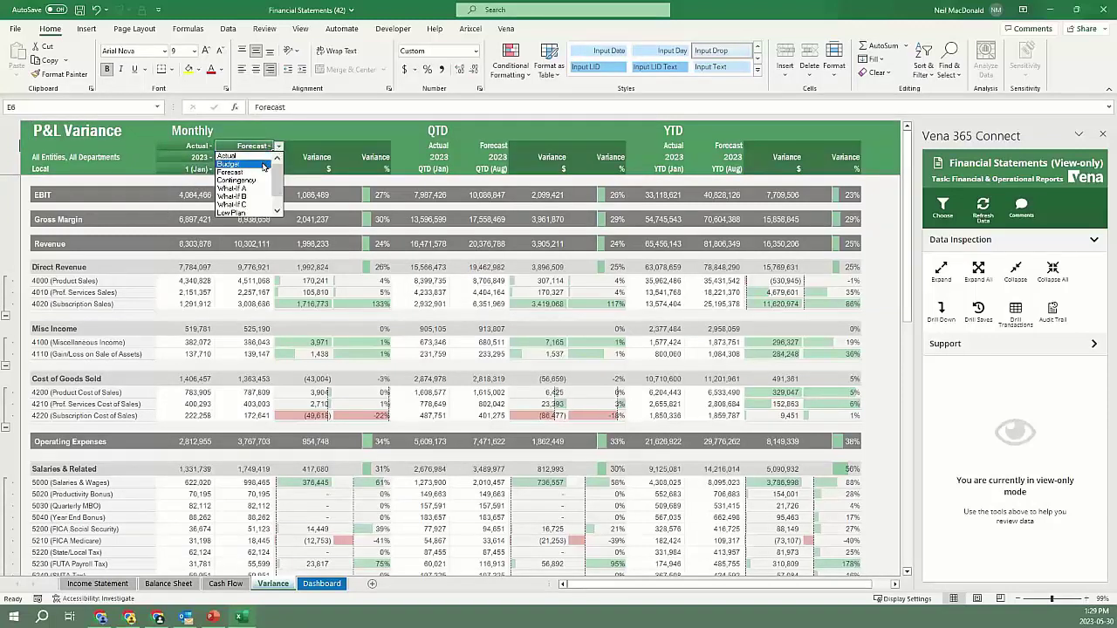
pyautogui.click(229, 164)
pyautogui.click(277, 162)
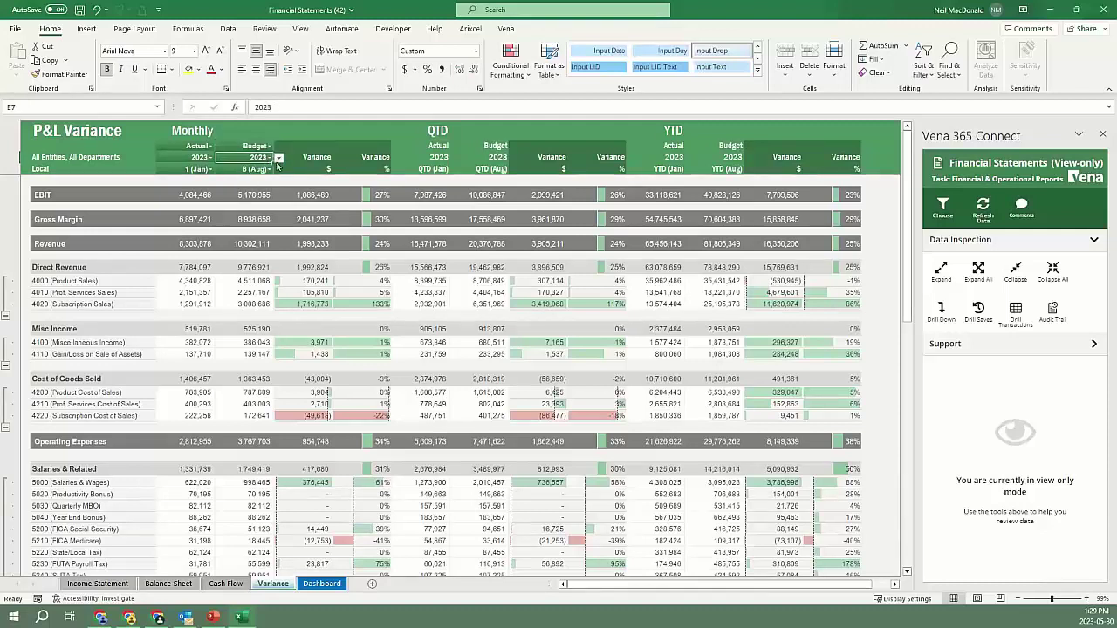
pyautogui.click(278, 162)
pyautogui.click(242, 210)
pyautogui.click(253, 169)
pyautogui.click(277, 170)
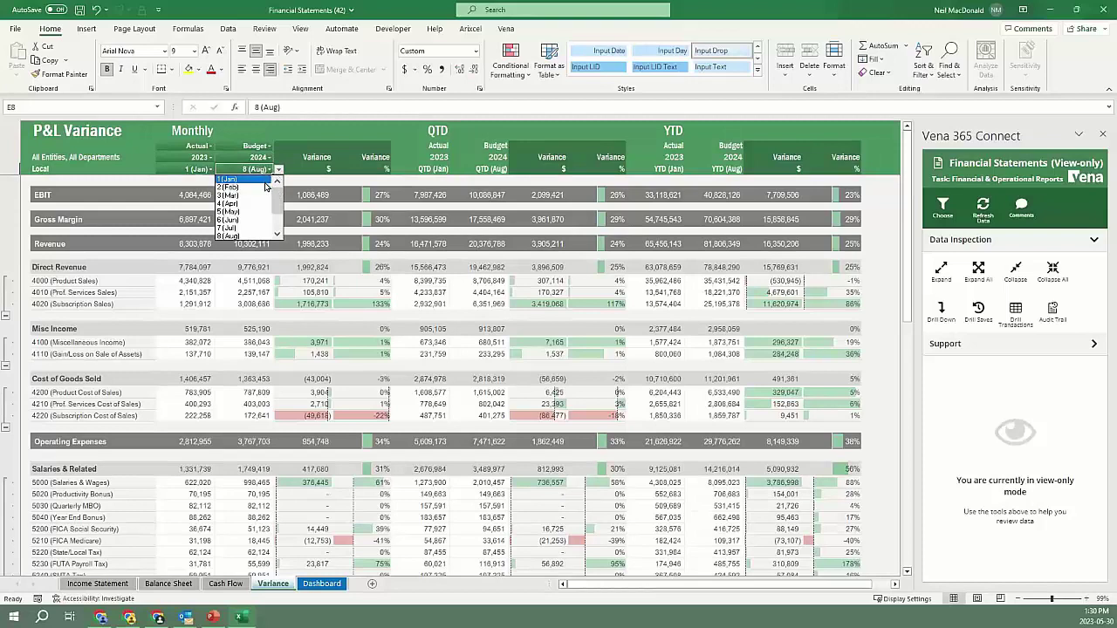
pyautogui.click(260, 179)
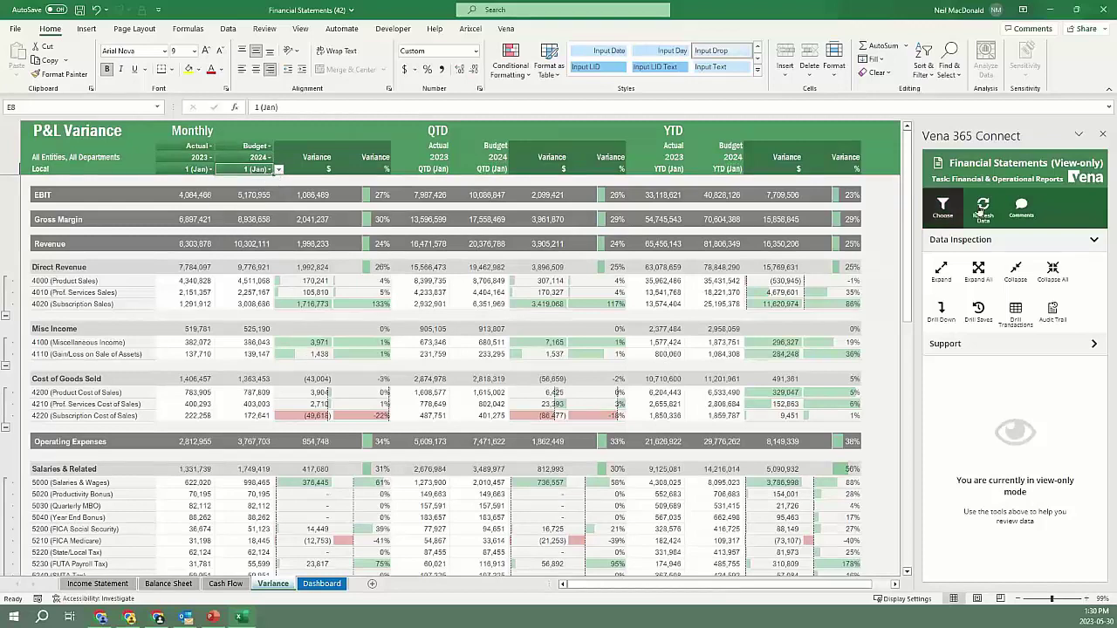
pyautogui.click(983, 208)
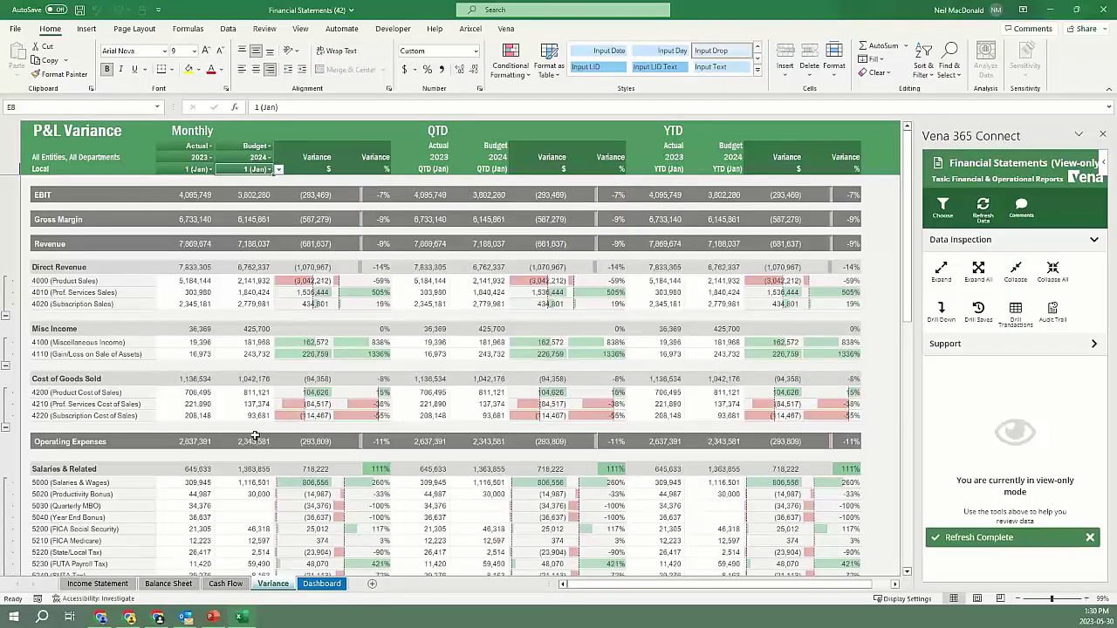
# - Drill down into the January 2024 budget value of 6001 (Advertising) in the P&L Variance report
pyautogui.click(242, 483)
pyautogui.scroll(-7, 241, 482)
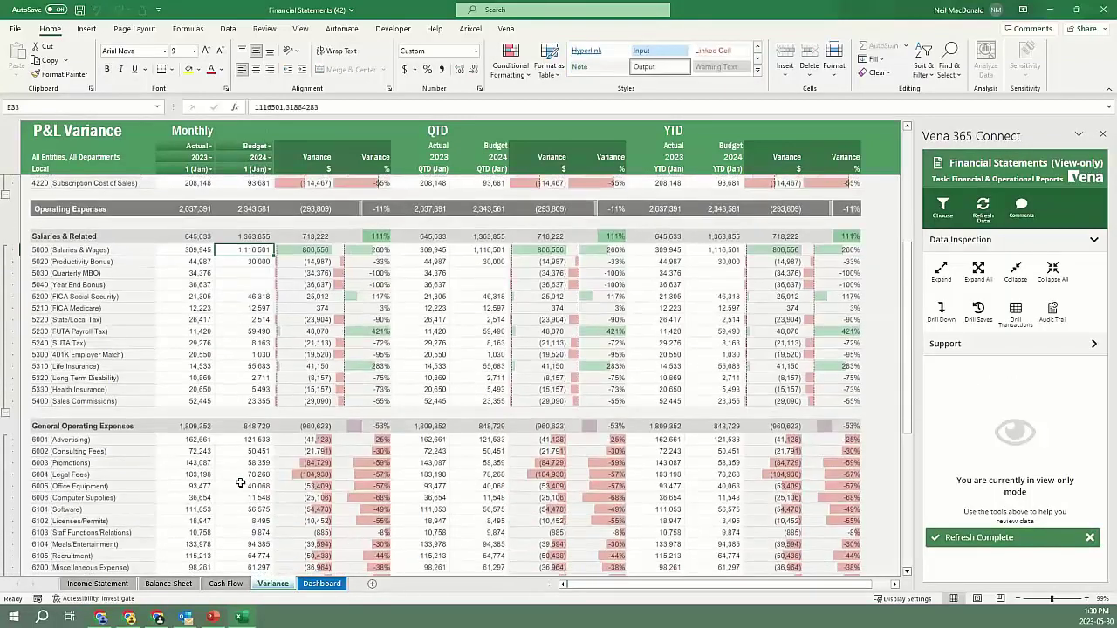
pyautogui.click(251, 440)
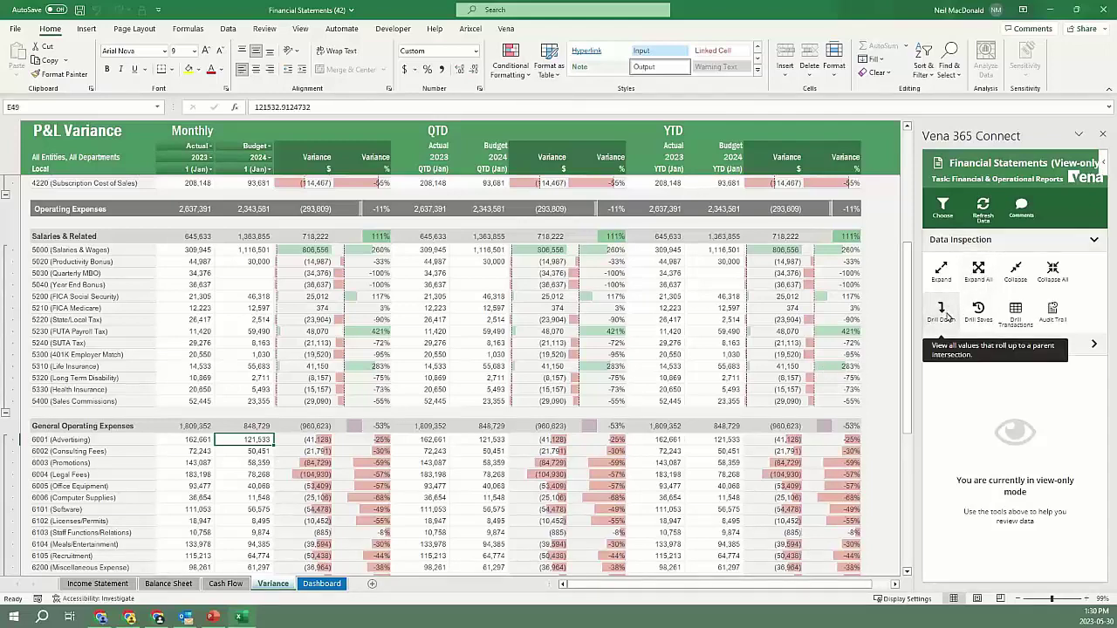
pyautogui.click(945, 314)
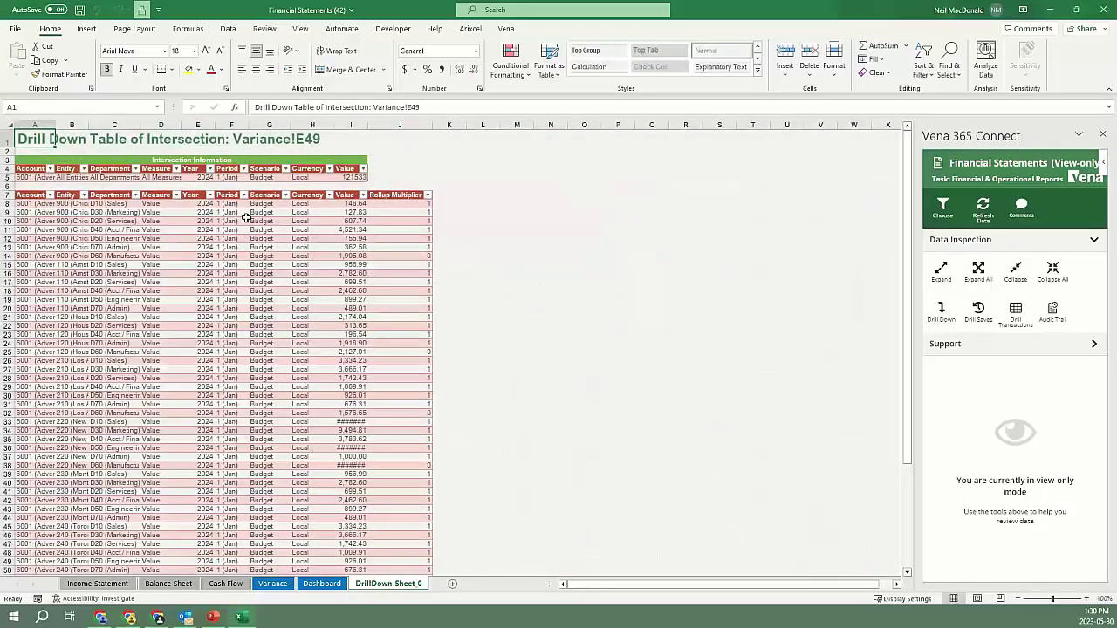
# - Widen the Department, Entity and Value columns of the drill-down table so their contents are readable
pyautogui.moveTo(143, 124); pyautogui.dragTo(199, 125)
pyautogui.moveTo(88, 125); pyautogui.dragTo(116, 124)
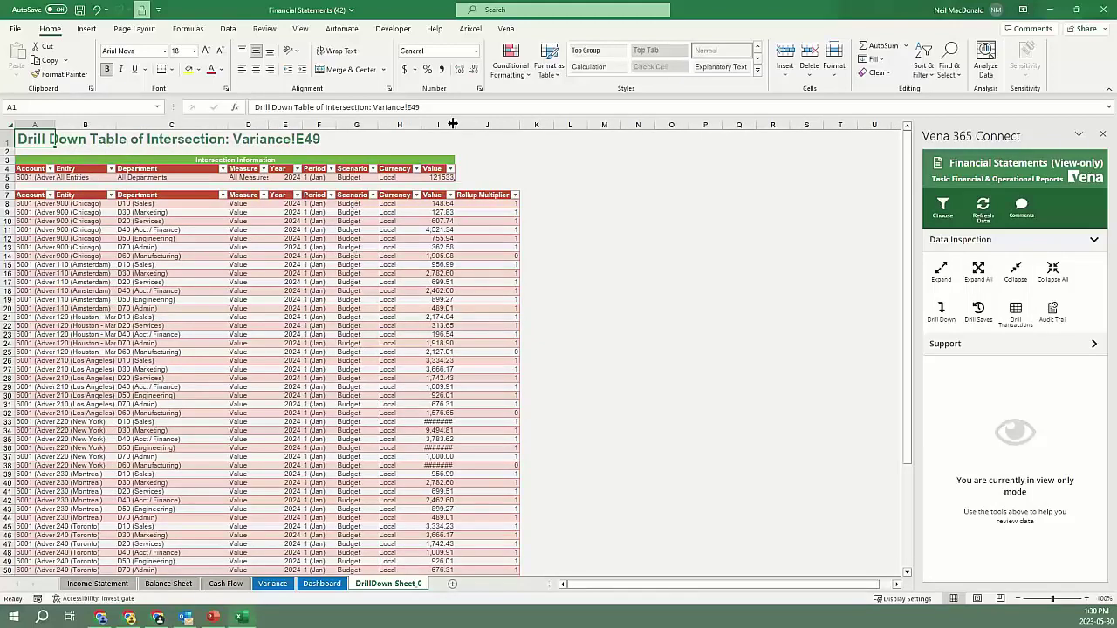
pyautogui.doubleClick(454, 125)
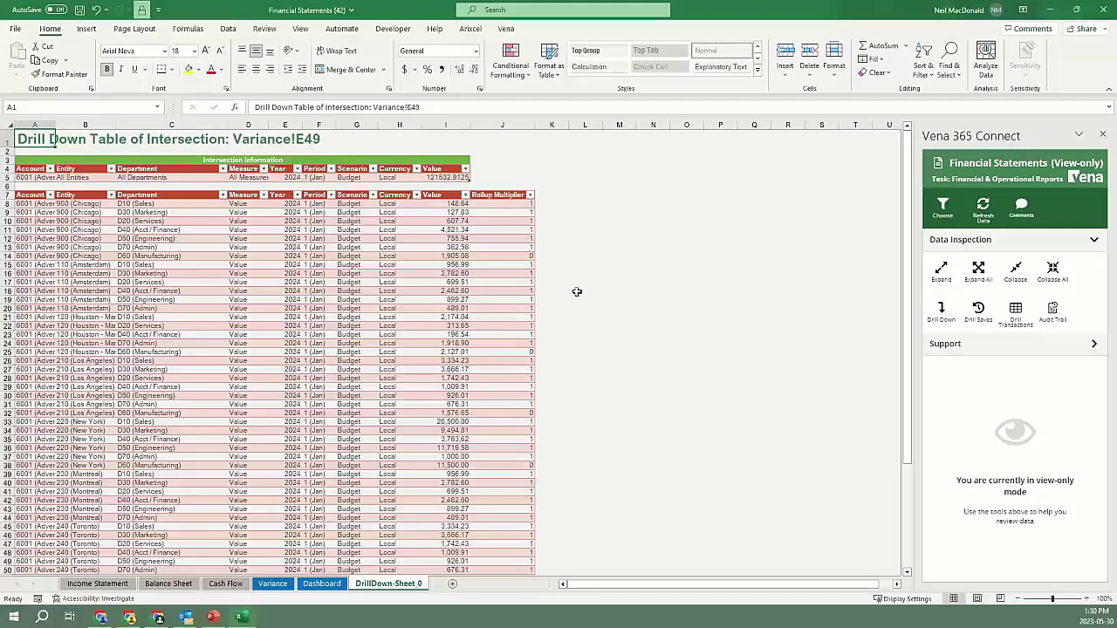
# - View the save history of the 220 (New York) D10 (Sales) advertising value and download the details of the May 30, 2023 13:20 save
pyautogui.click(443, 422)
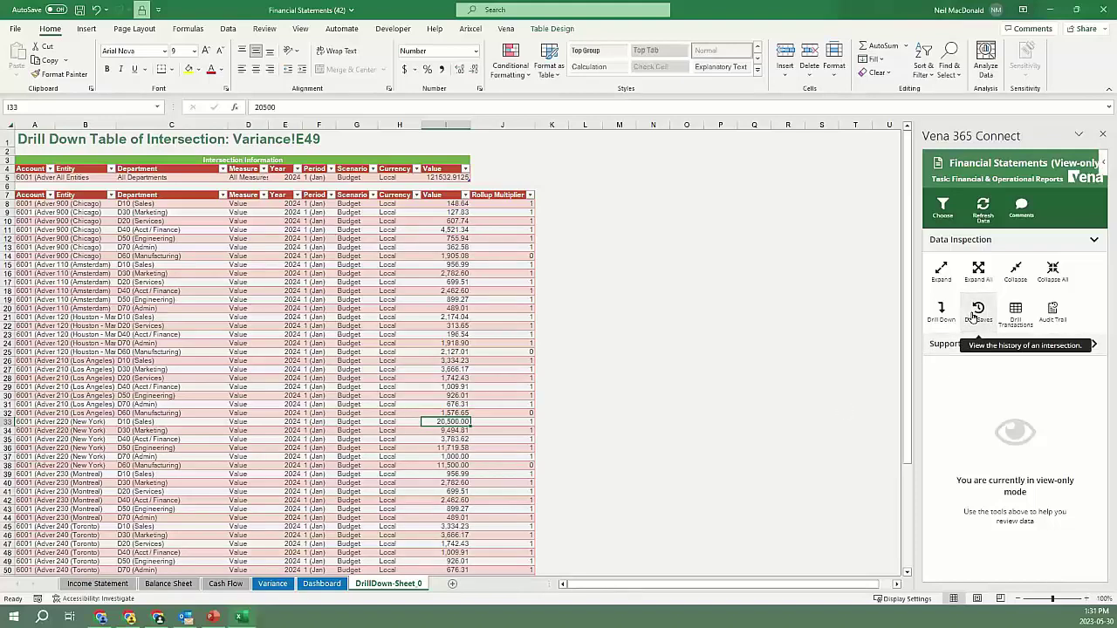
pyautogui.click(977, 312)
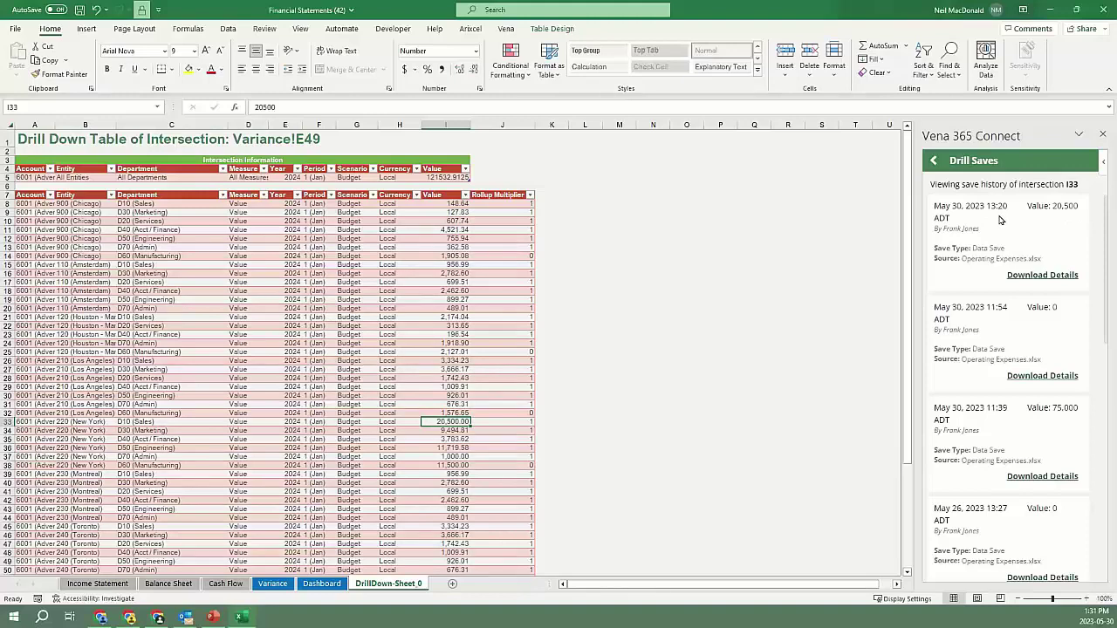
pyautogui.click(1043, 275)
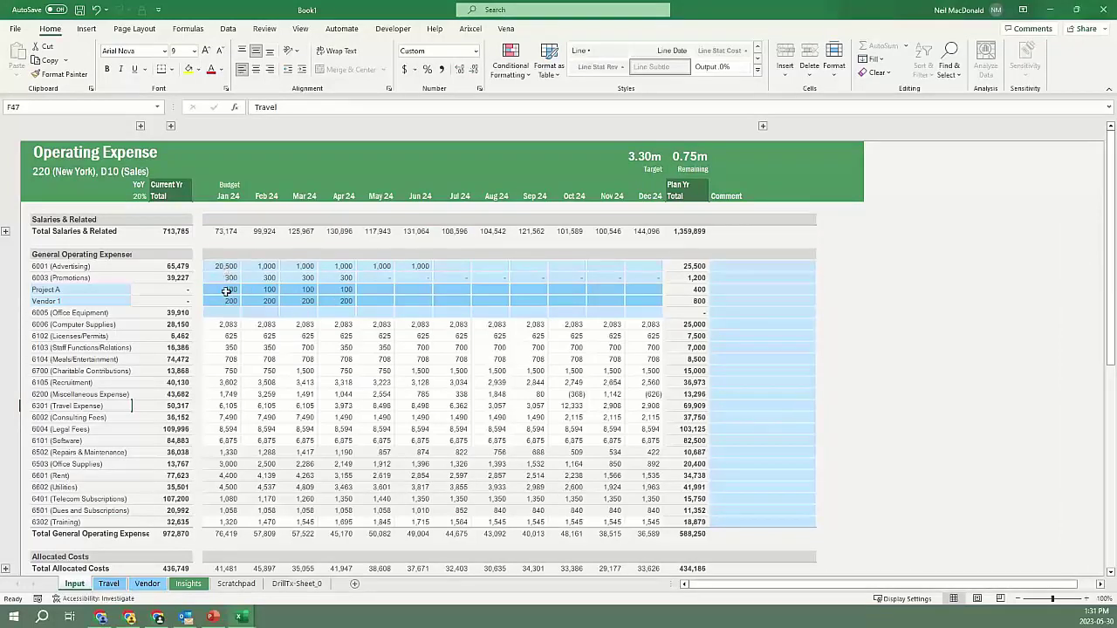
# - Examine the Scratchpad, DrillTx-Sheet_0 and Input sheets of the downloaded Operating Expense workbook, and close it without saving
pyautogui.click(235, 583)
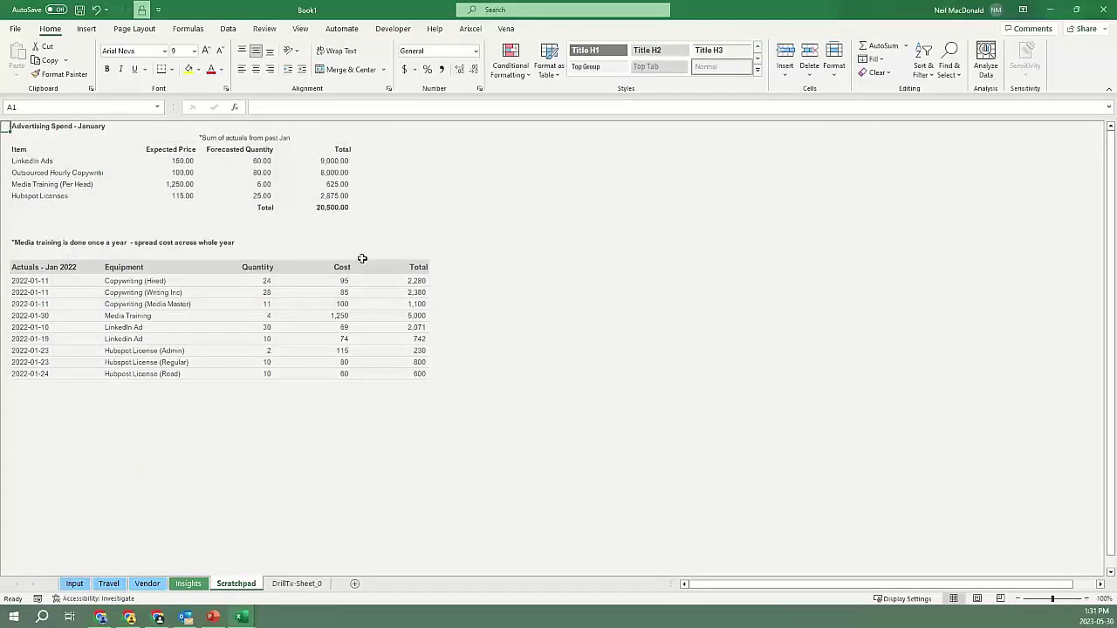
pyautogui.click(301, 583)
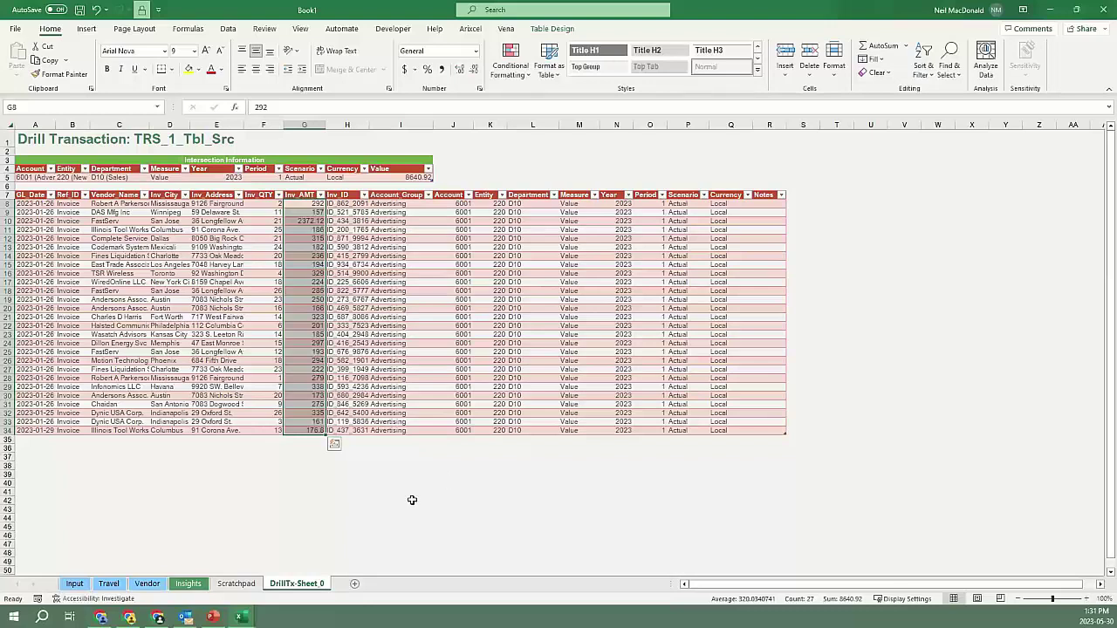
pyautogui.click(74, 583)
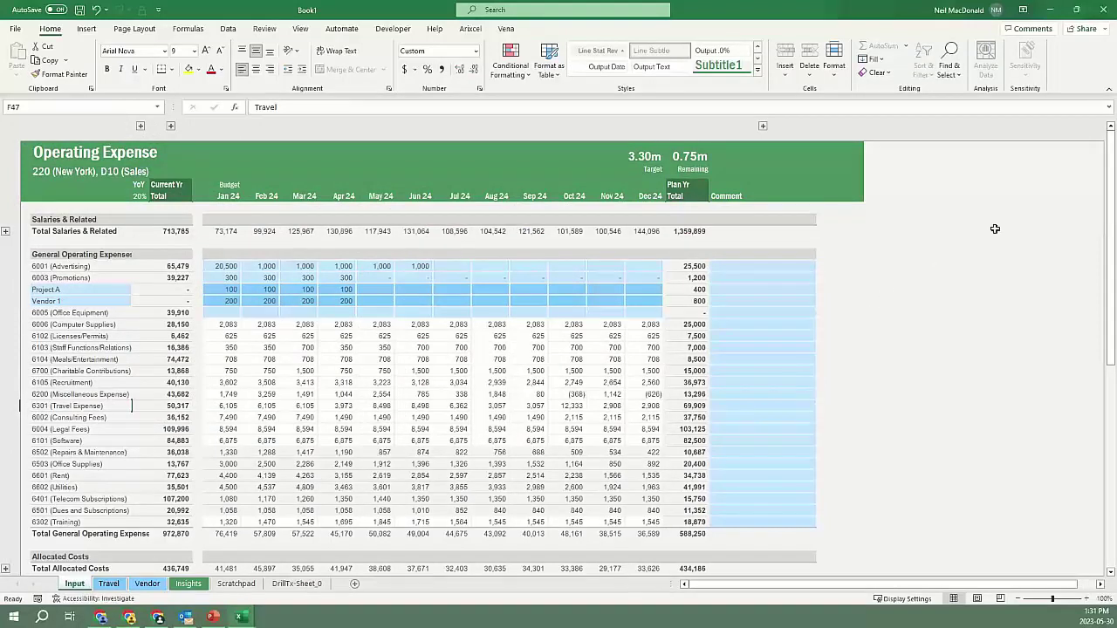
pyautogui.click(1104, 13)
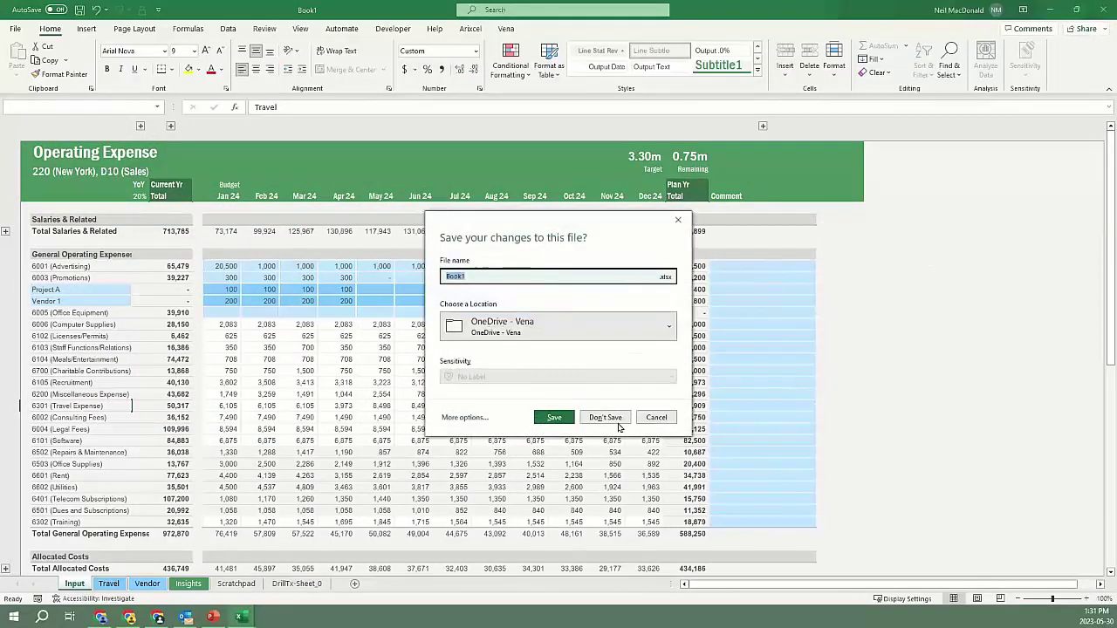
pyautogui.click(617, 419)
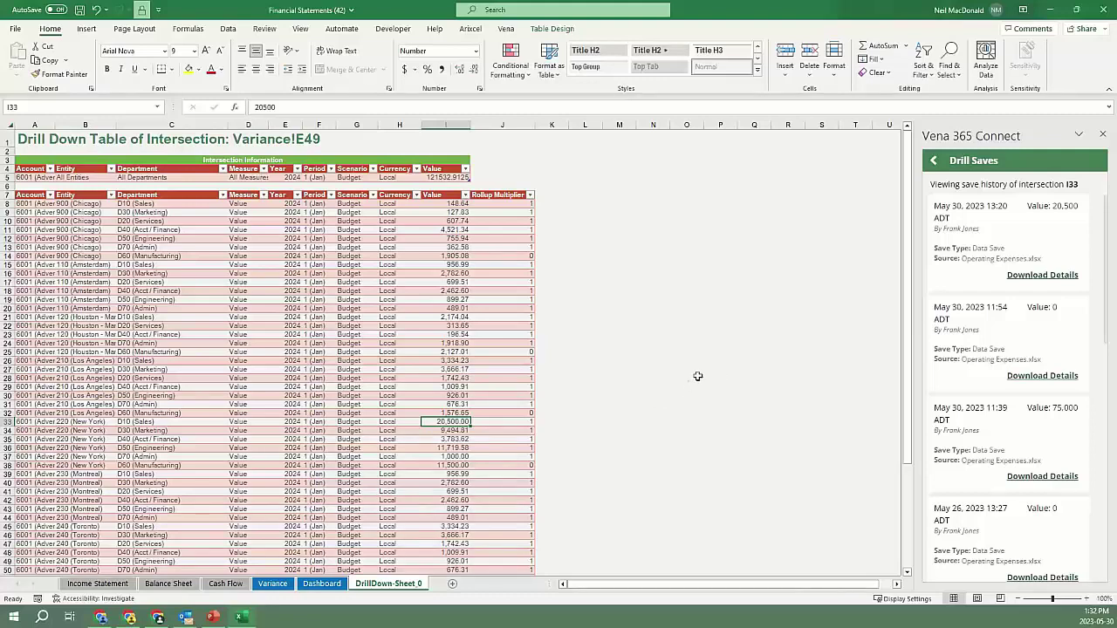
# - Analyze the drill-down data, insert the suggested PivotChart highlighting 220 (New York) in Value by Entity, and enlarge the chart
pyautogui.click(986, 63)
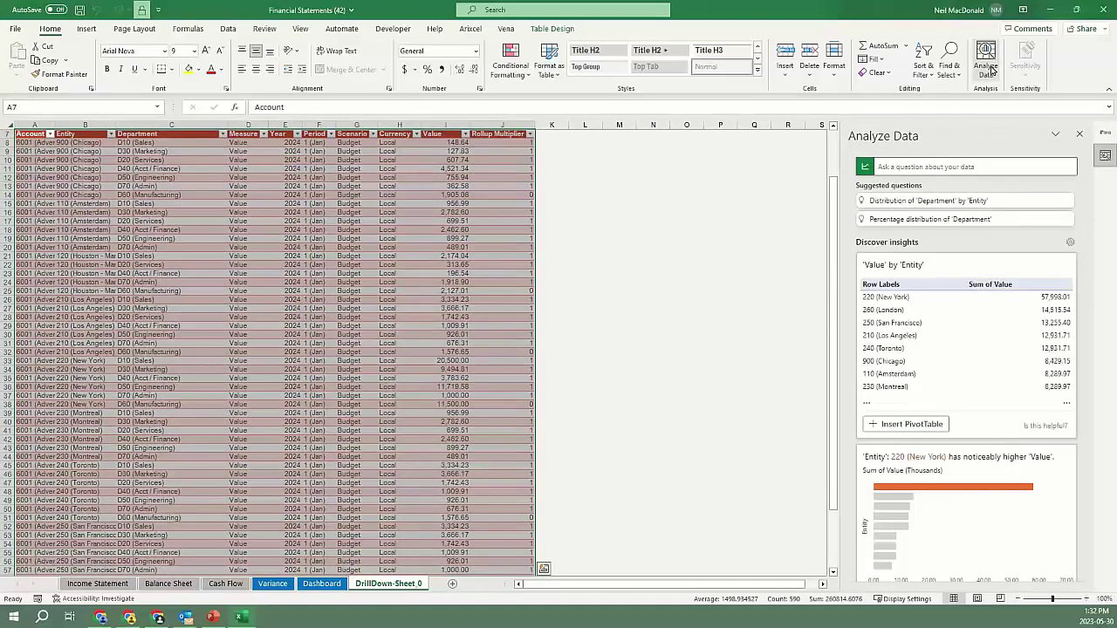
pyautogui.scroll(-5, 977, 214)
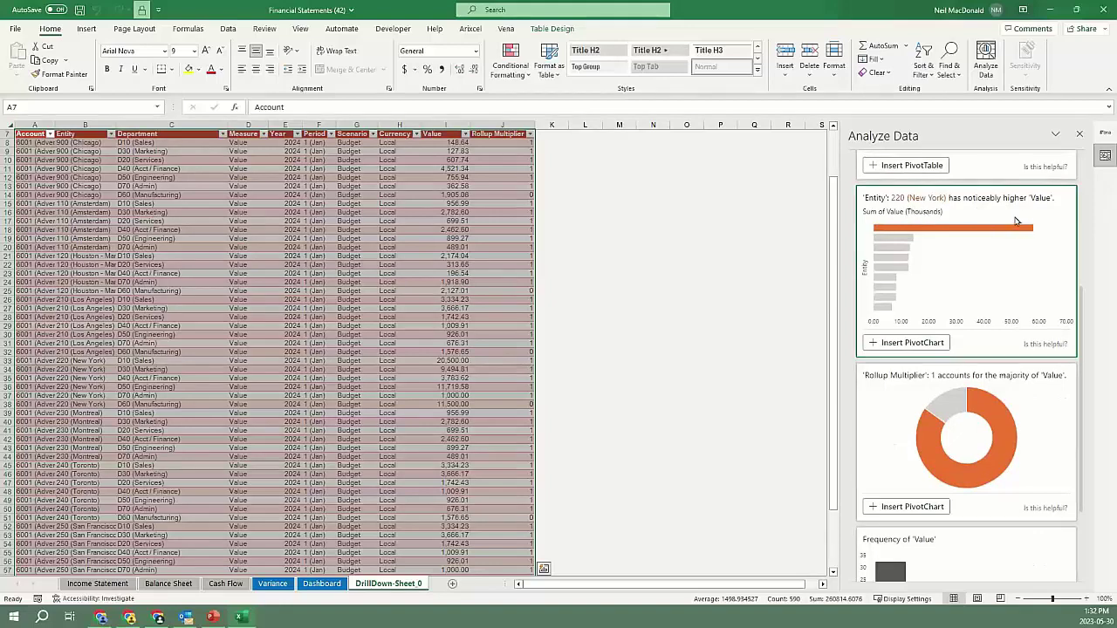
pyautogui.click(912, 342)
pyautogui.moveTo(385, 298); pyautogui.dragTo(406, 384)
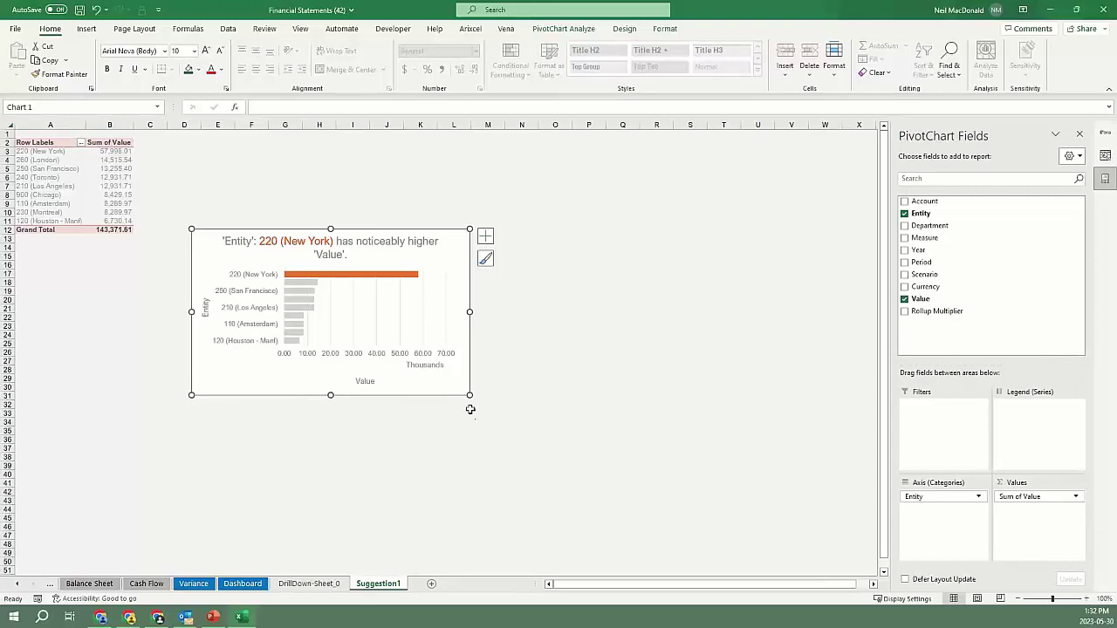
pyautogui.moveTo(470, 395); pyautogui.dragTo(659, 505)
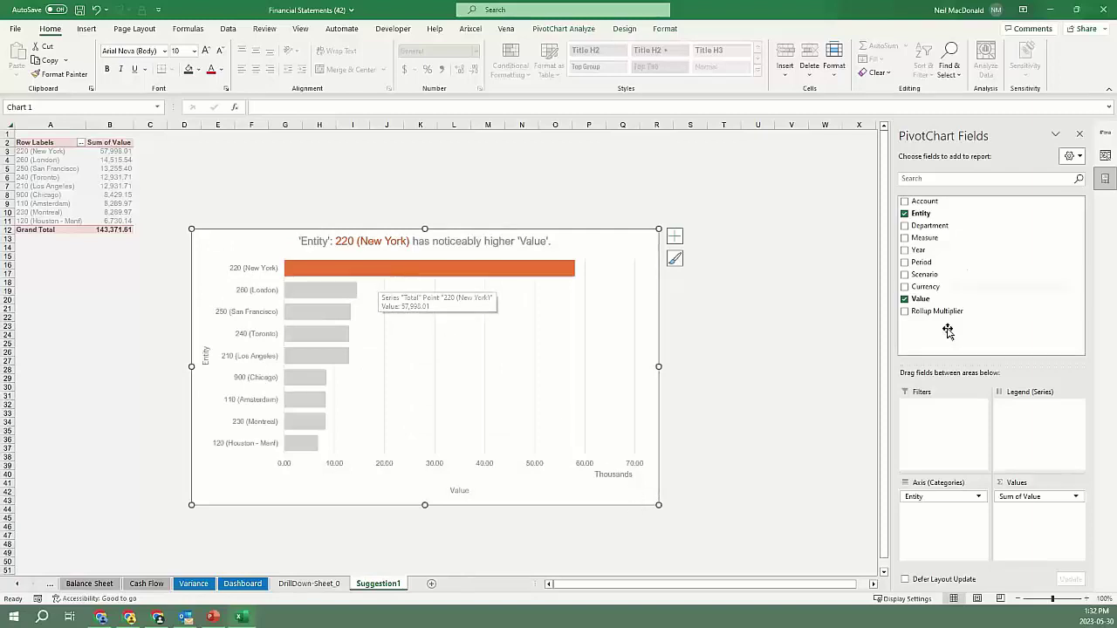
# - Add Department as the PivotChart's legend series, and close the Financial Statements workbook without saving
pyautogui.moveTo(932, 226); pyautogui.dragTo(1034, 428)
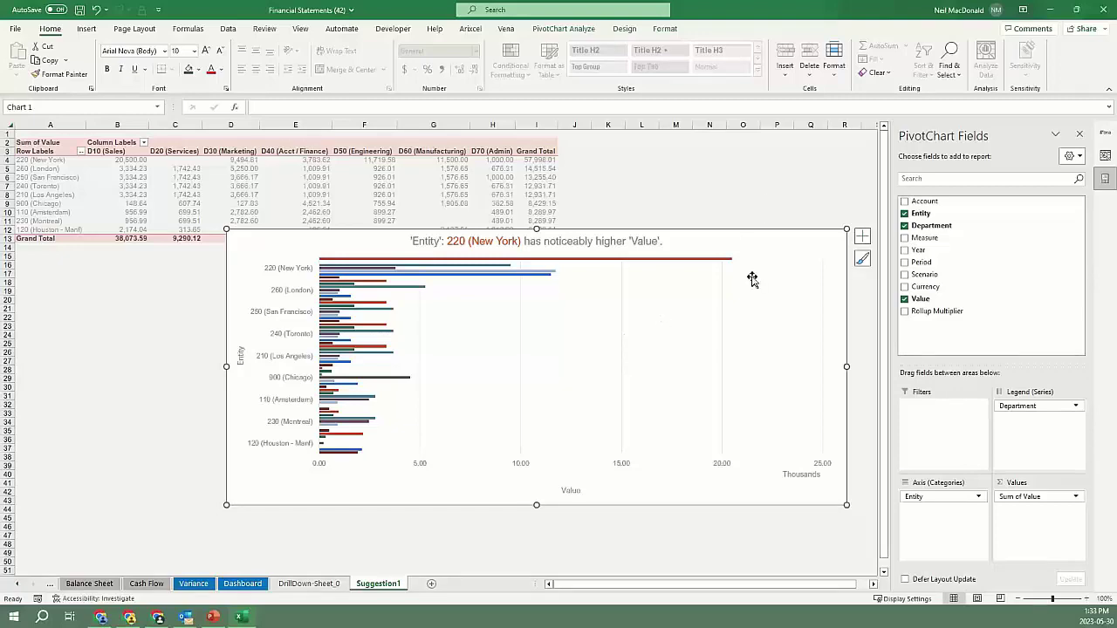
pyautogui.click(1105, 12)
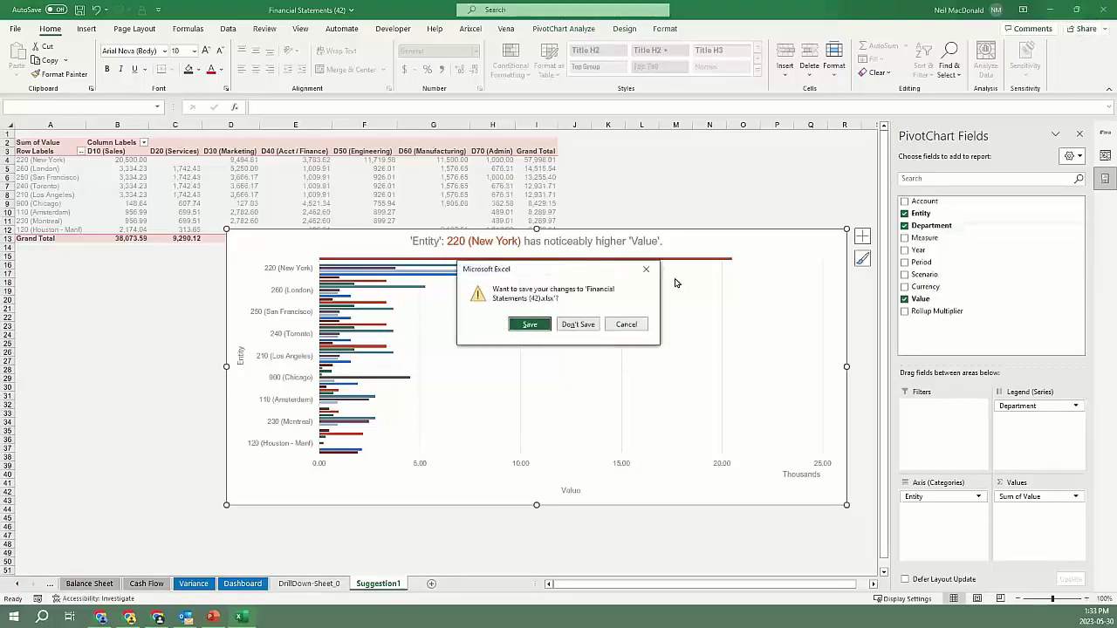
pyautogui.click(581, 323)
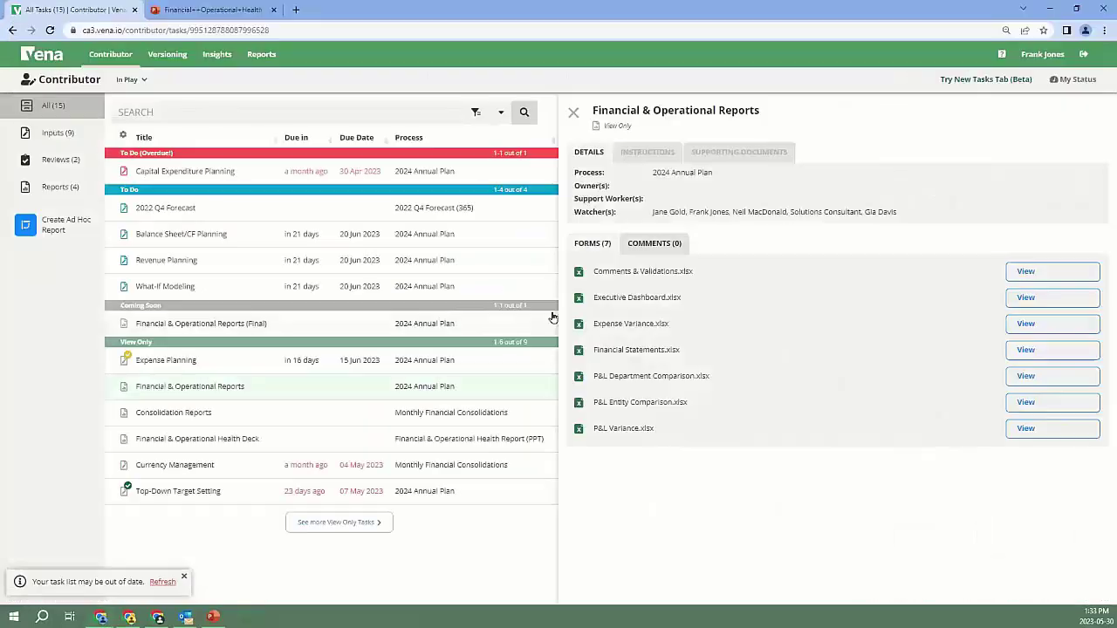
# - Close the Financial & Operational Reports details and open the Executive Summary page of the Foundation Dashboard Power BI report
pyautogui.click(573, 113)
pyautogui.click(216, 55)
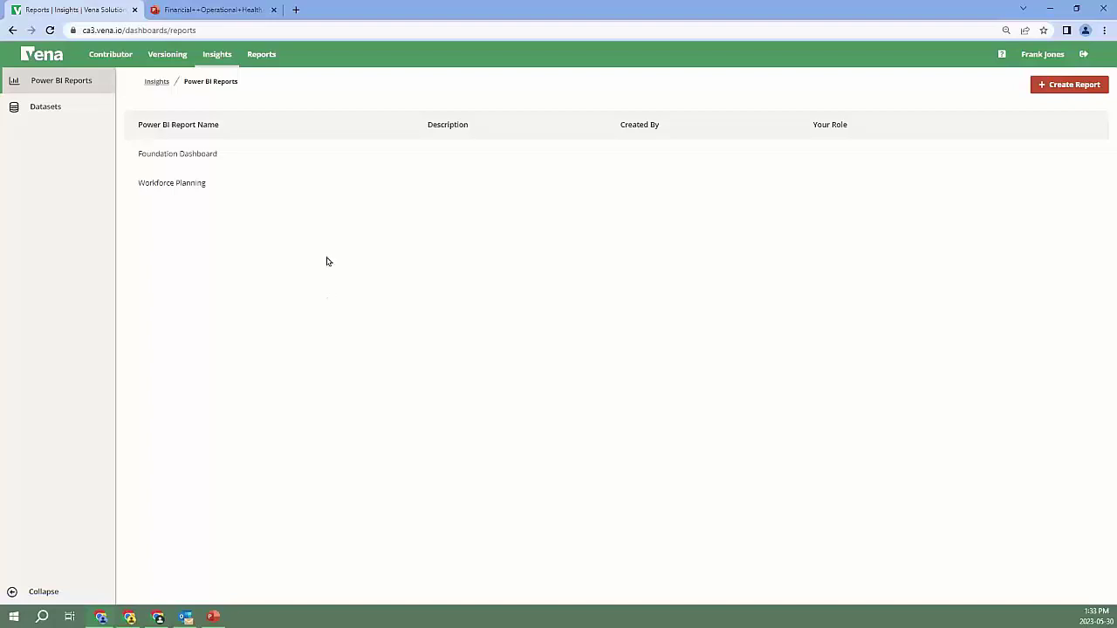
pyautogui.click(187, 156)
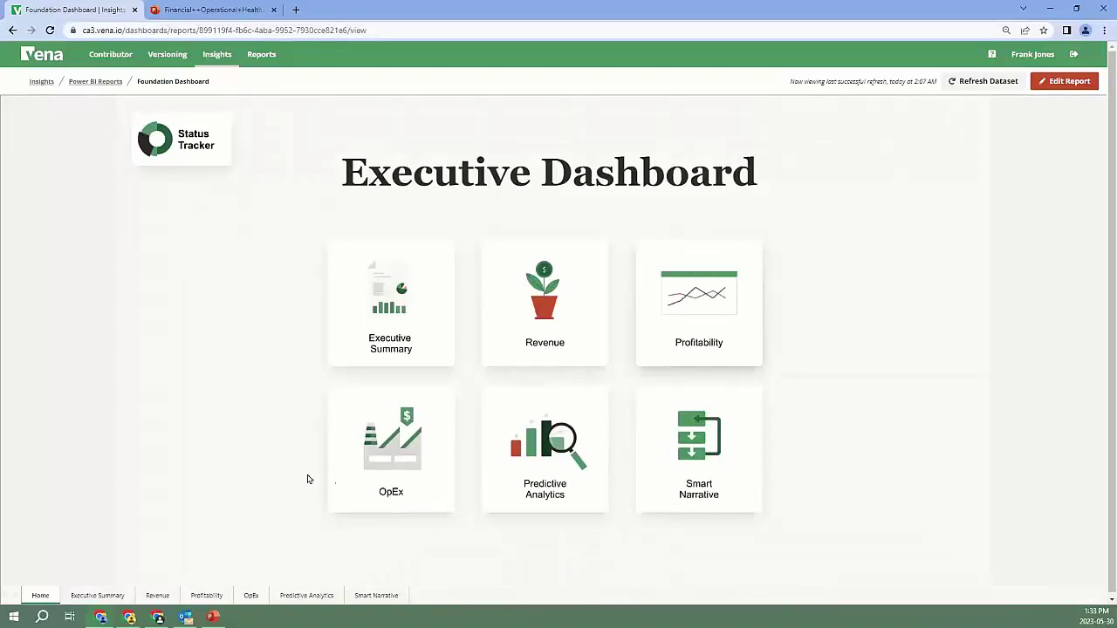
pyautogui.click(347, 333)
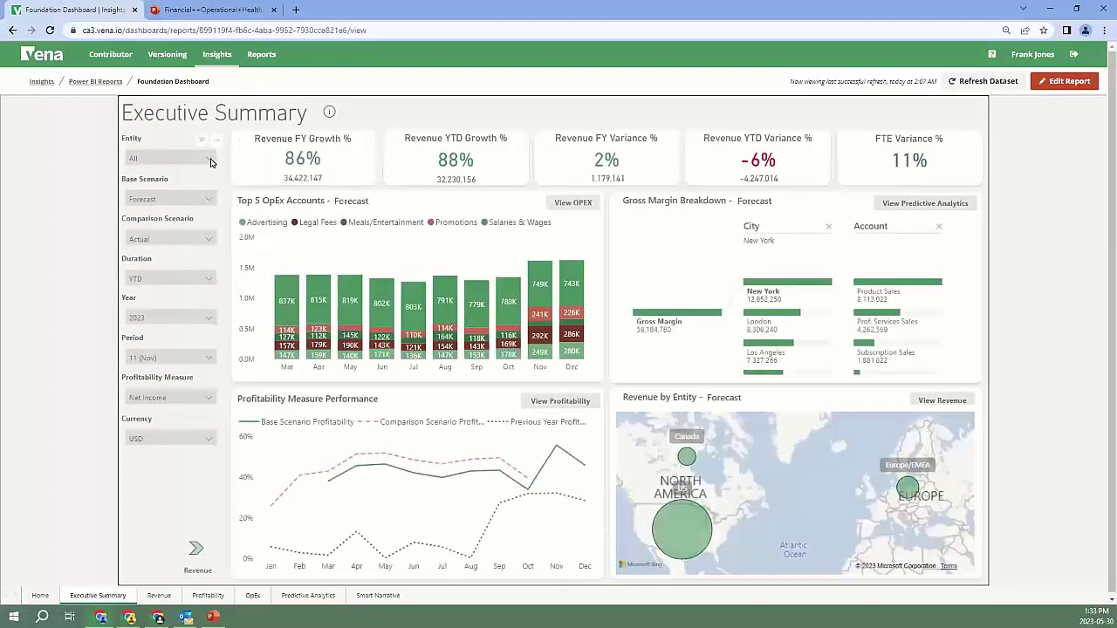
# - Review the available choices in the Entity, Base Scenario and Duration filters, leaving their selections as they are
pyautogui.click(210, 159)
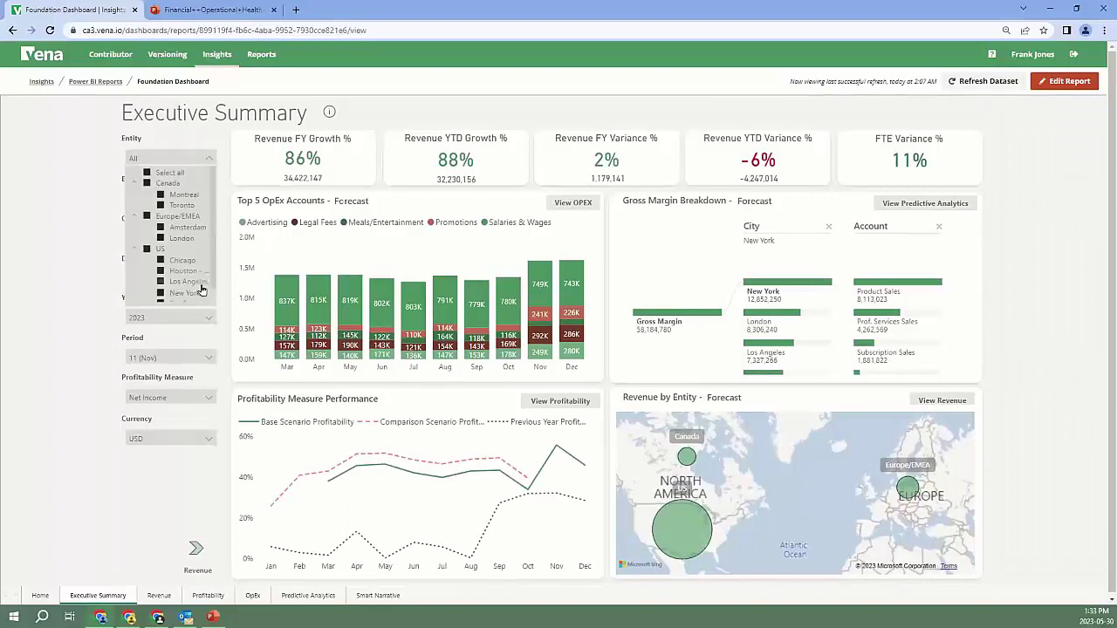
pyautogui.click(208, 162)
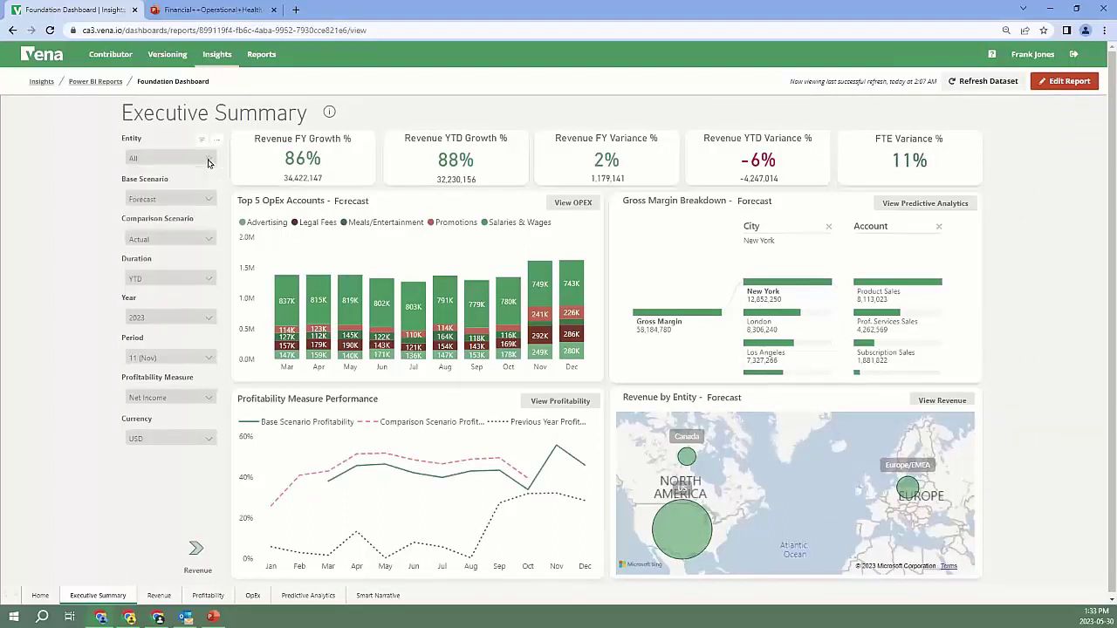
pyautogui.click(209, 200)
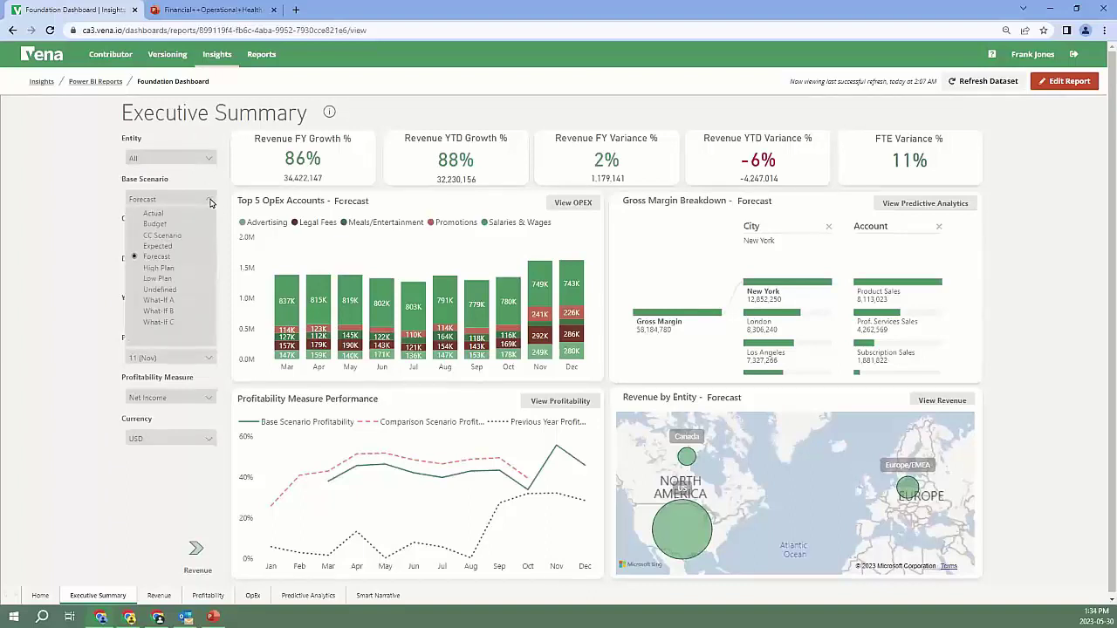
pyautogui.click(210, 203)
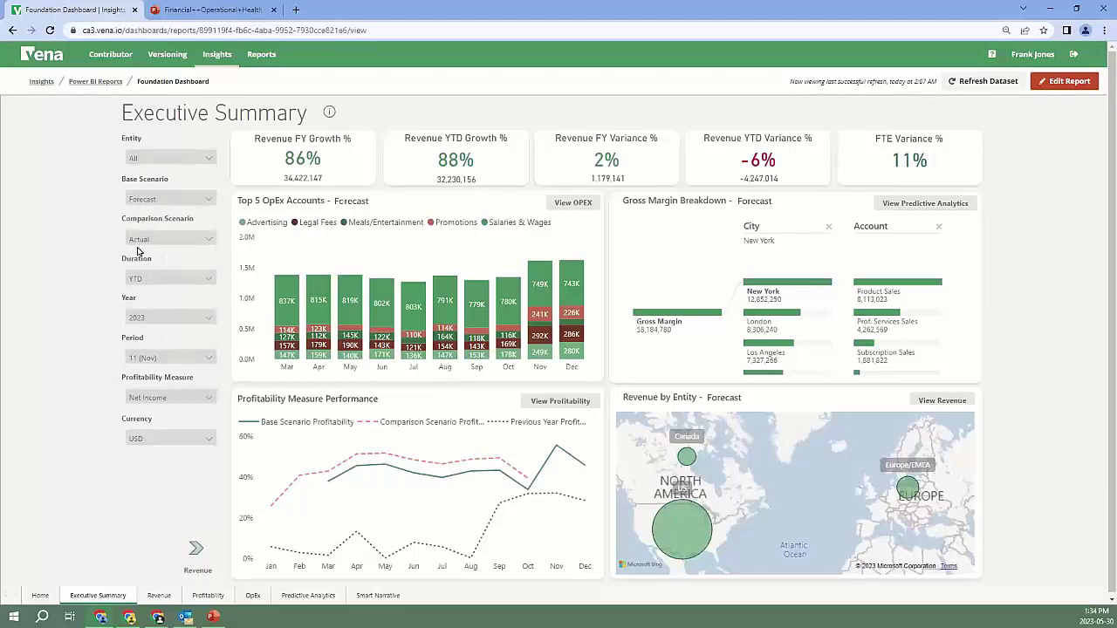
pyautogui.click(208, 282)
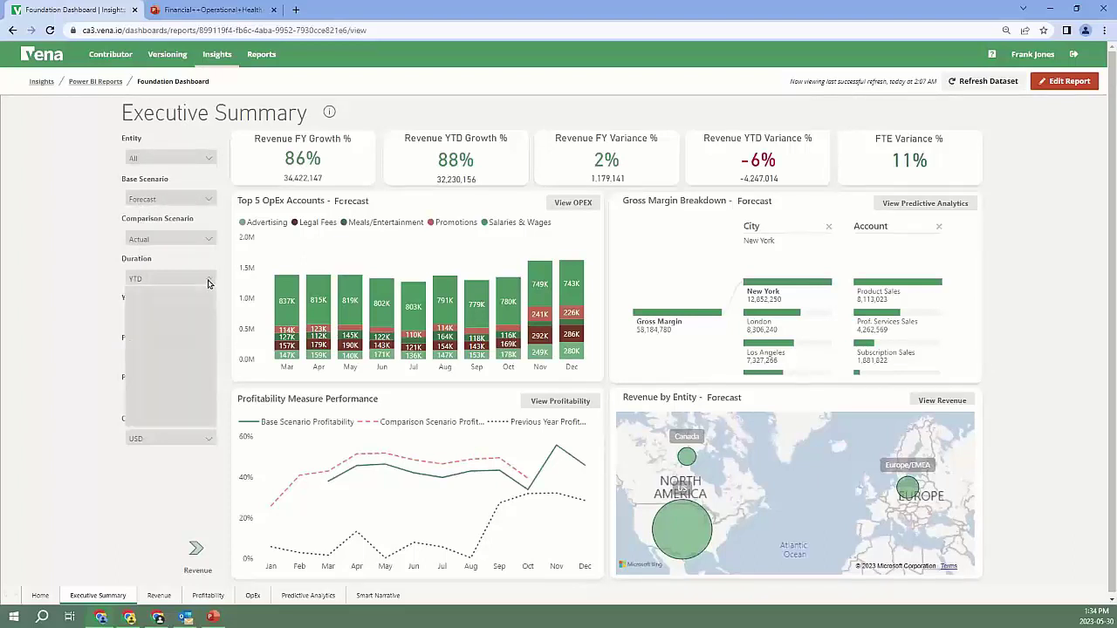
pyautogui.click(209, 283)
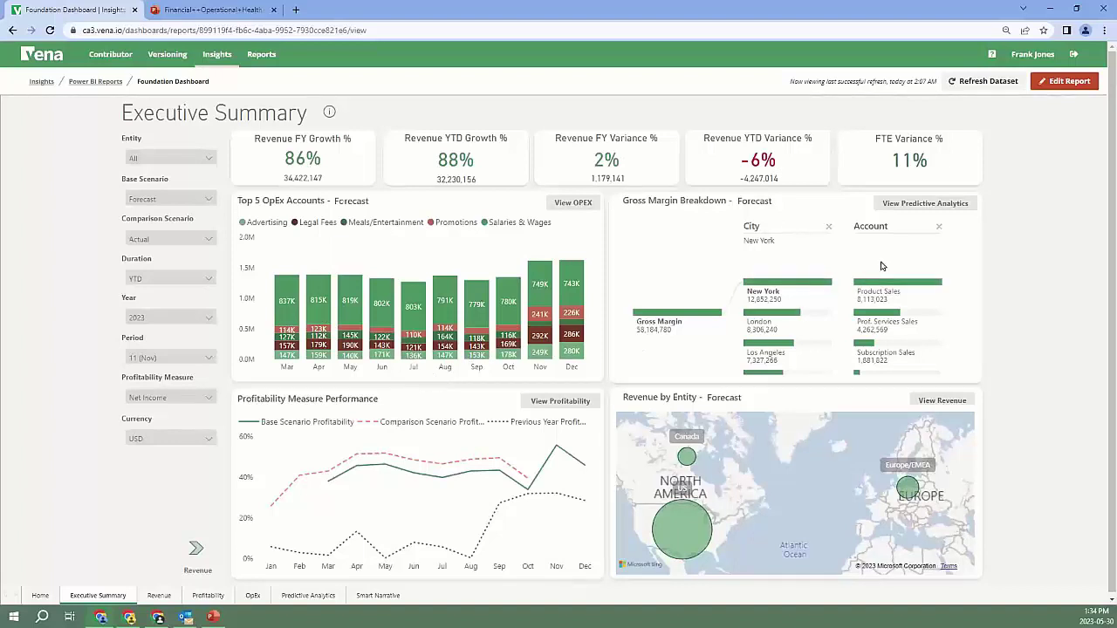
# - Show the Gross Margin Breakdown in focus mode, and compare its account breakdown for London and New York
pyautogui.click(689, 245)
pyautogui.click(956, 204)
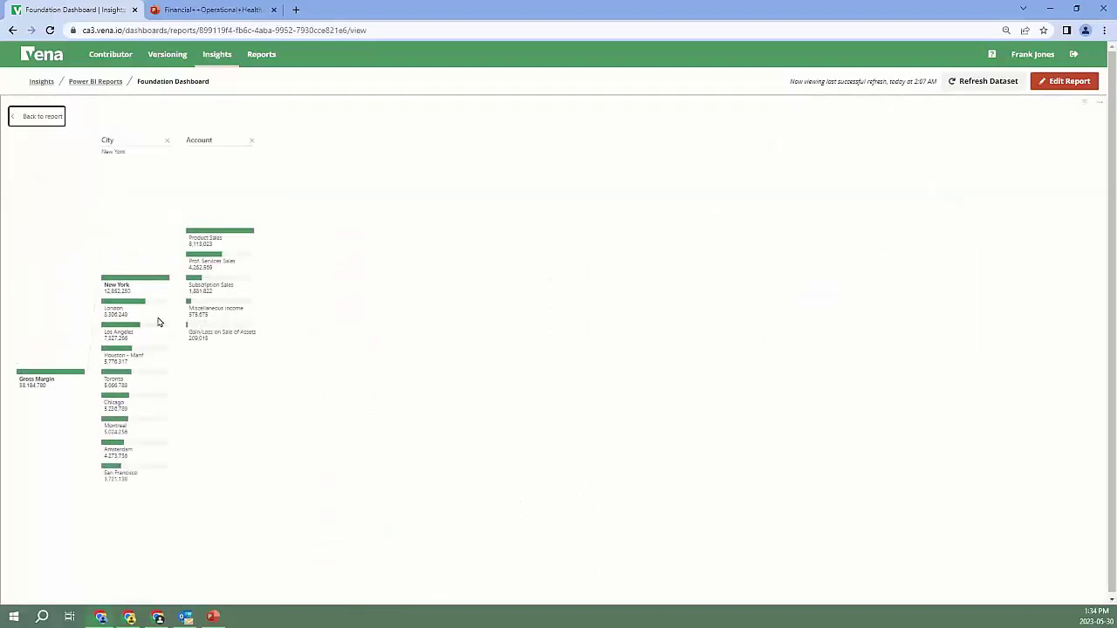
pyautogui.click(131, 303)
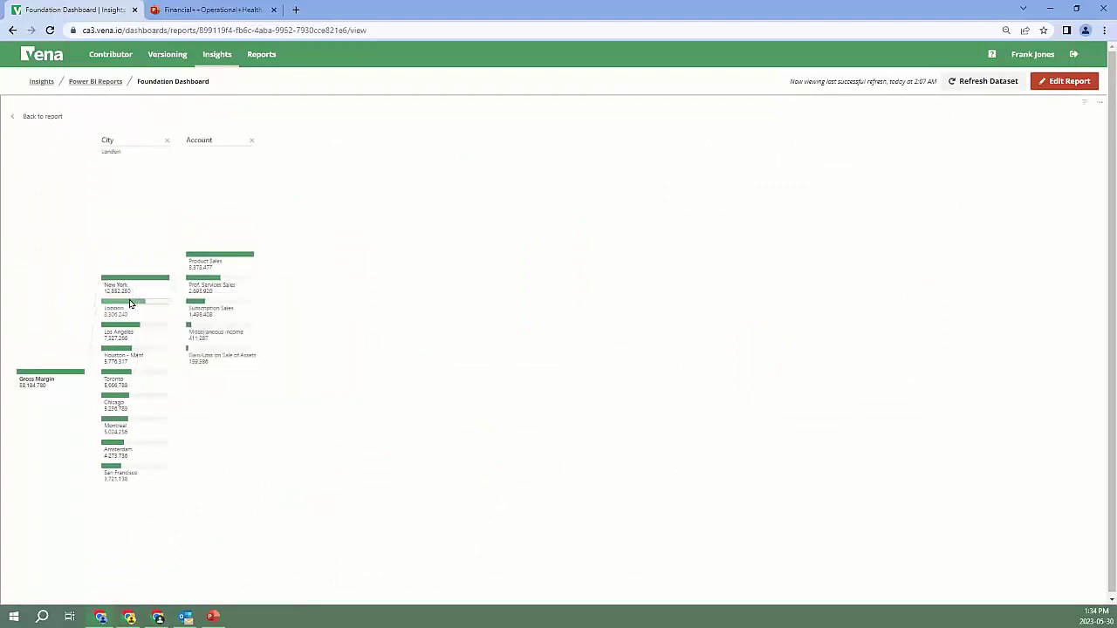
pyautogui.moveTo(114, 326)
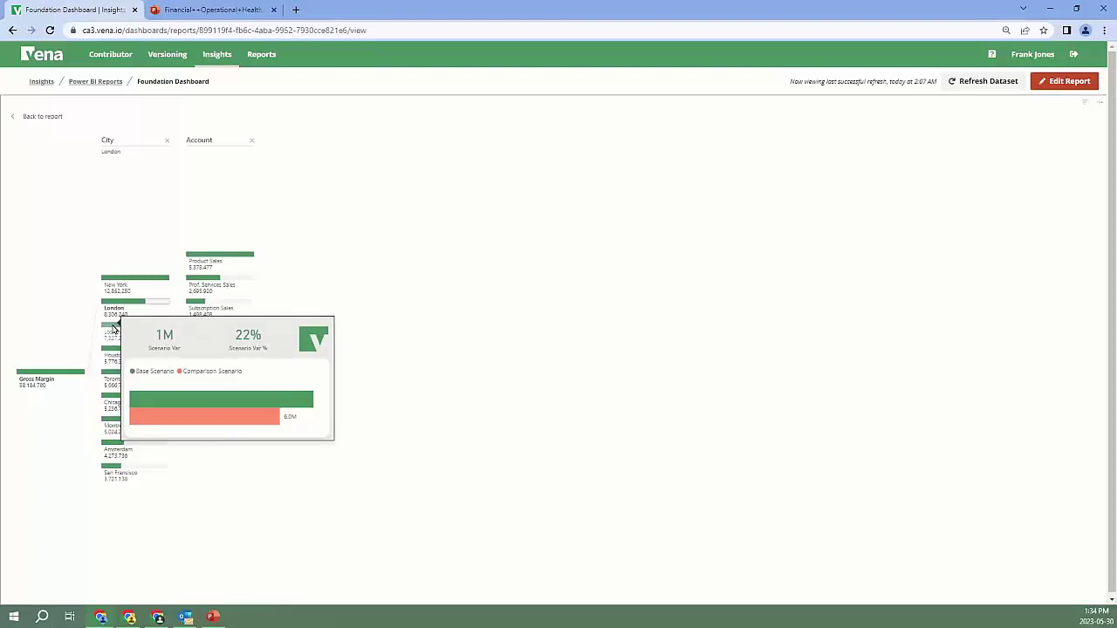
pyautogui.click(123, 282)
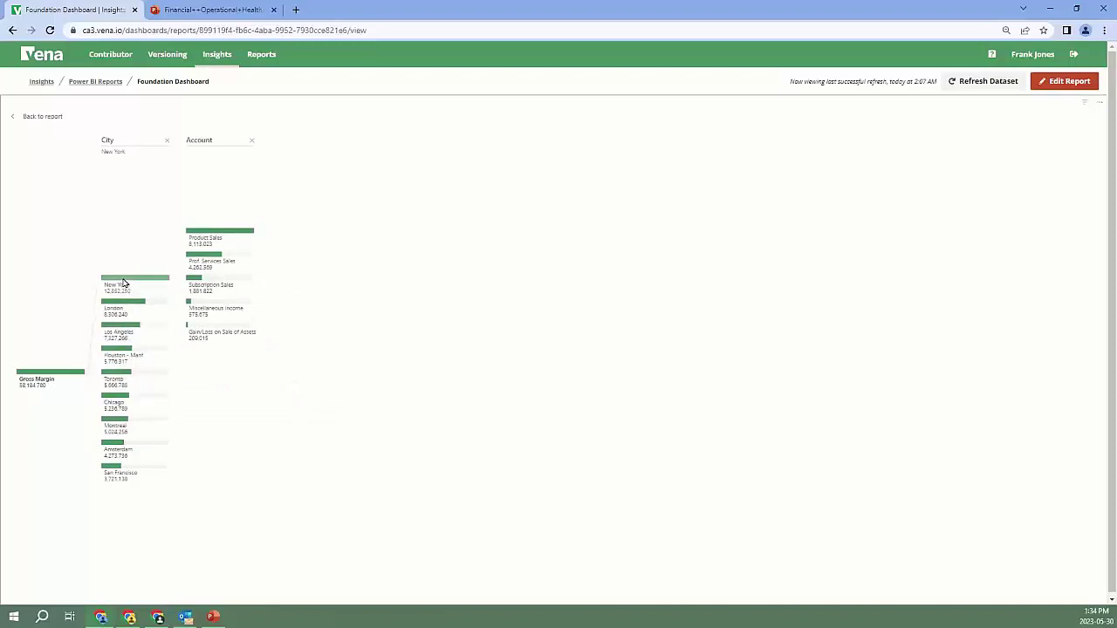
# - Drill through New York's Product Sales to the detail records, and return to the Executive Summary page
pyautogui.rightClick(240, 235)
pyautogui.moveTo(313, 272)
pyautogui.click(368, 272)
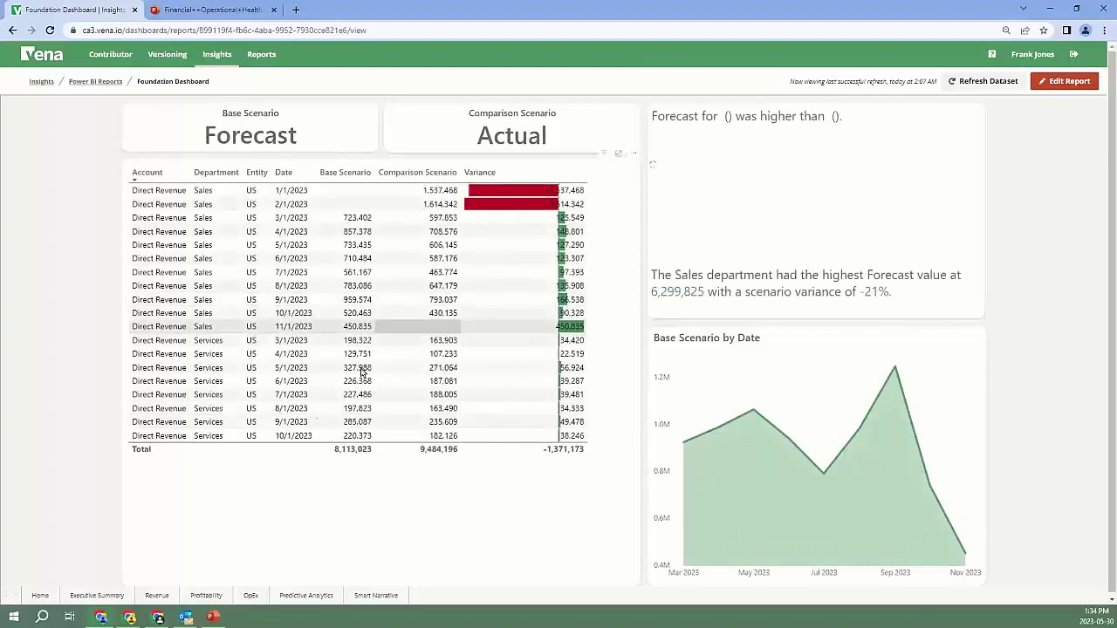
pyautogui.click(75, 596)
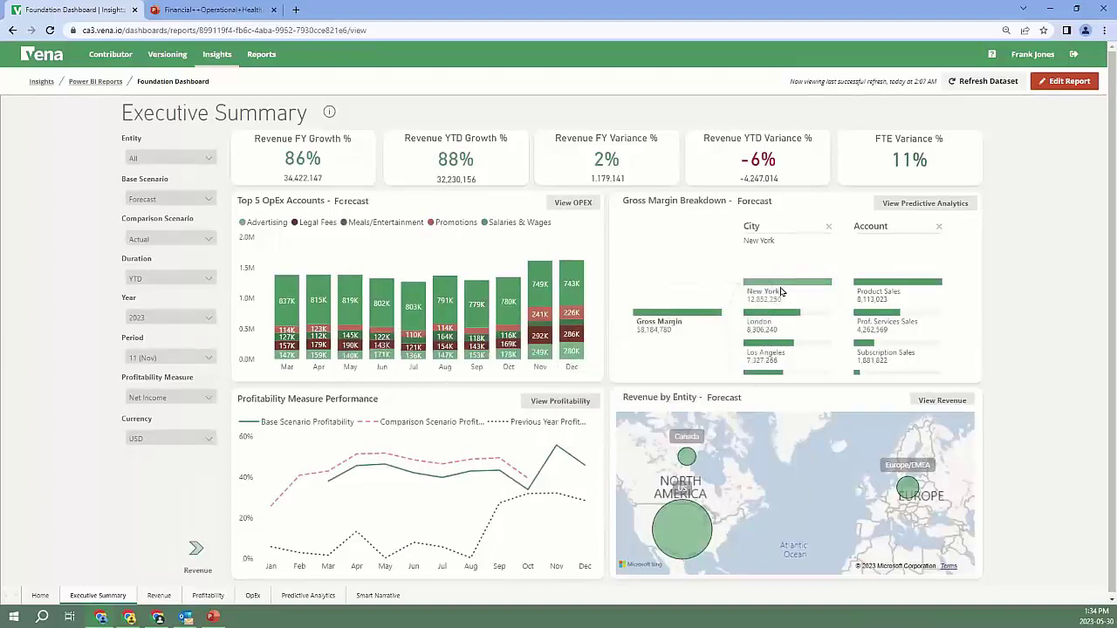
# - Examine the monthly Profitability Measure Performance values, and drill down into the US on the Revenue by Entity map
pyautogui.moveTo(782, 289)
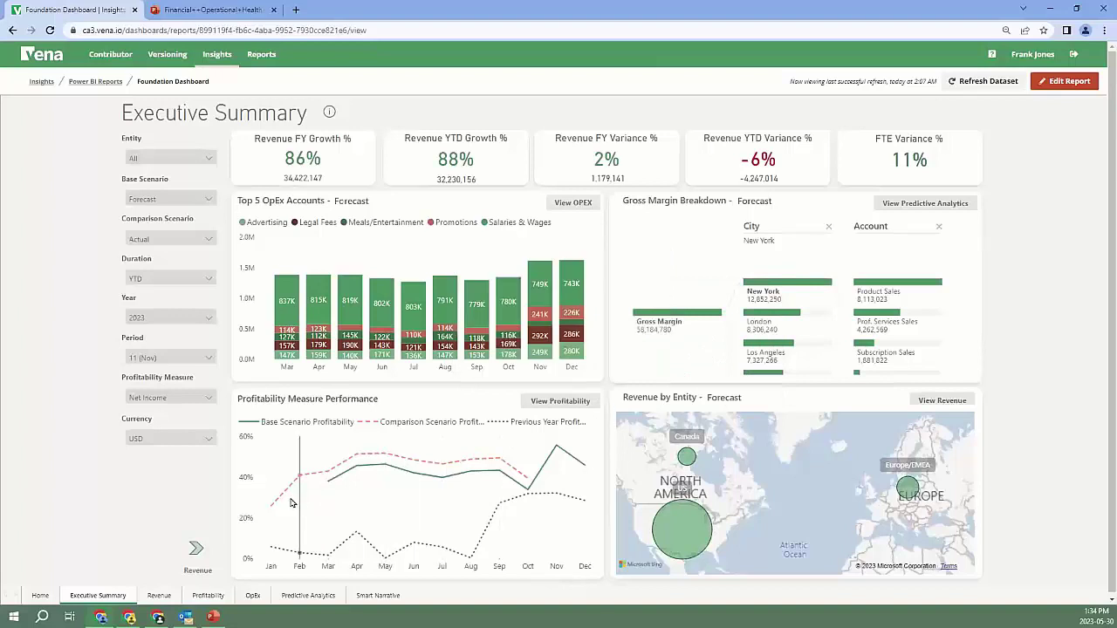
pyautogui.moveTo(293, 501)
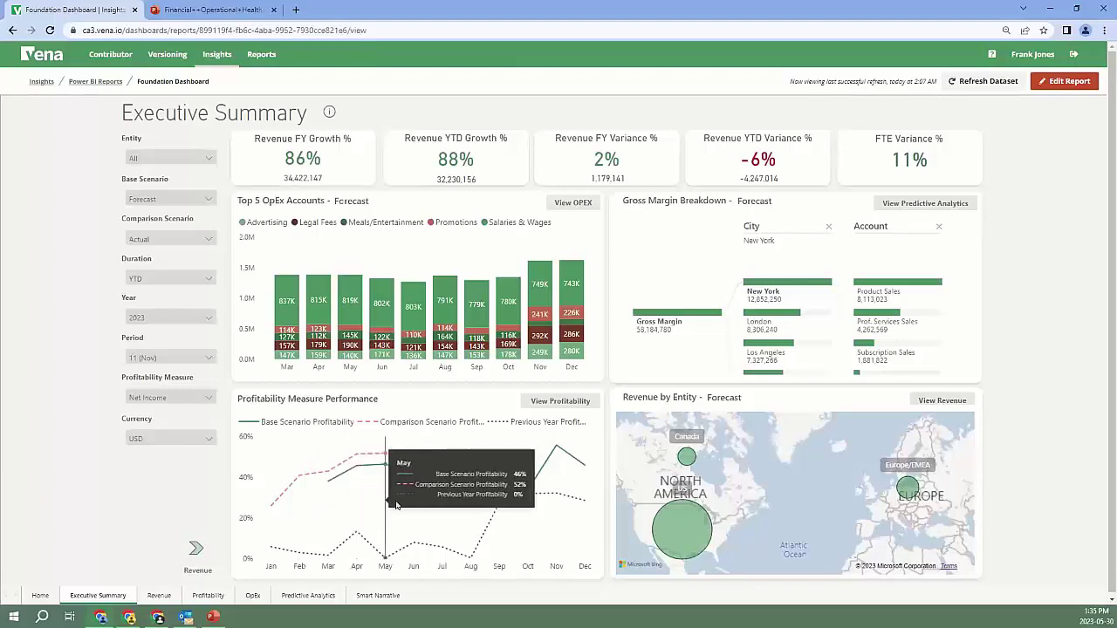
pyautogui.moveTo(661, 524)
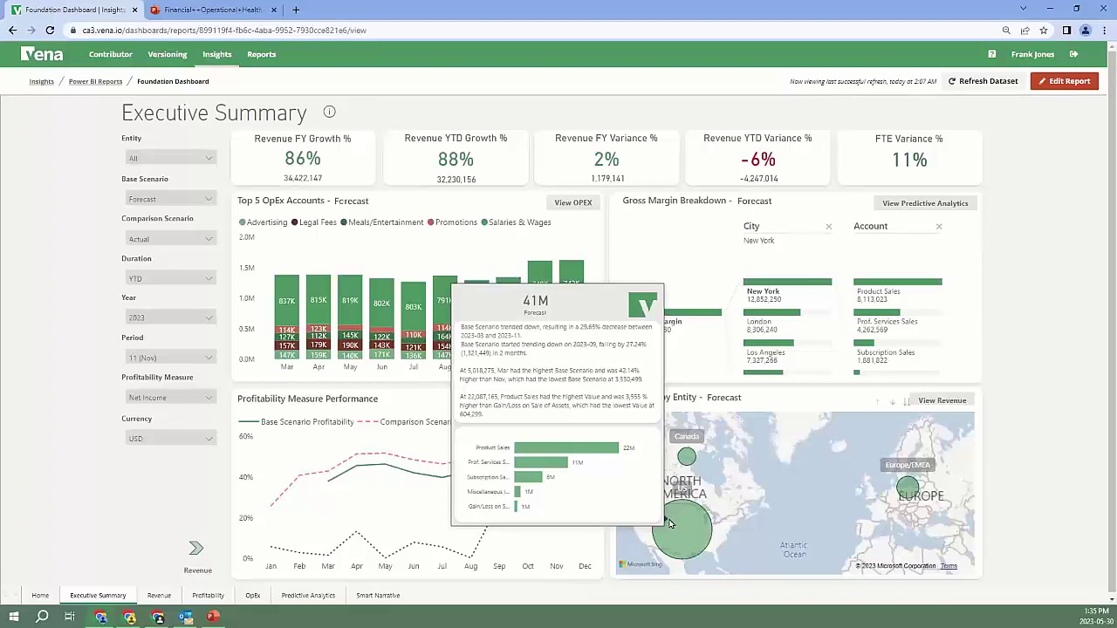
pyautogui.rightClick(671, 522)
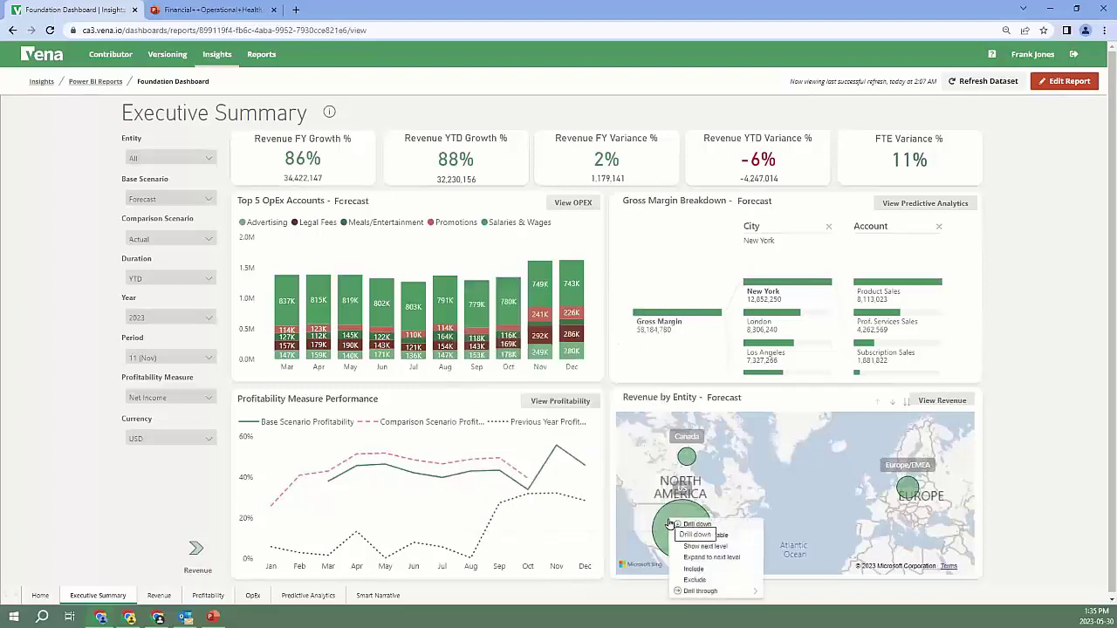
pyautogui.click(685, 526)
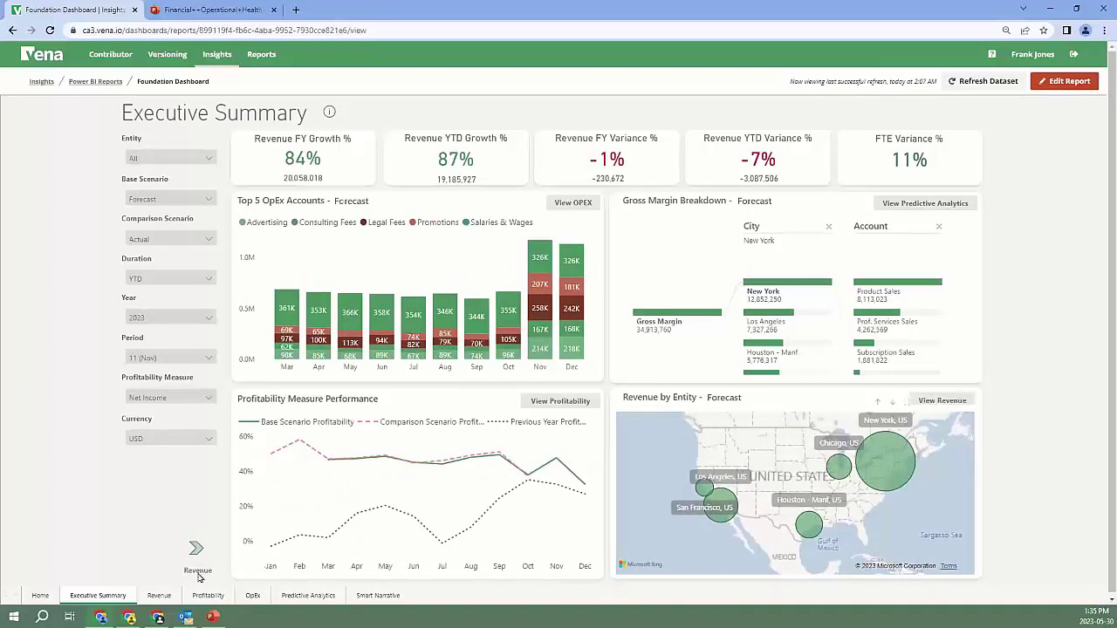
# - On the Revenue page, check the monthly performance and cross-filter the visuals by the PY Growth of Montreal and of London
pyautogui.click(159, 596)
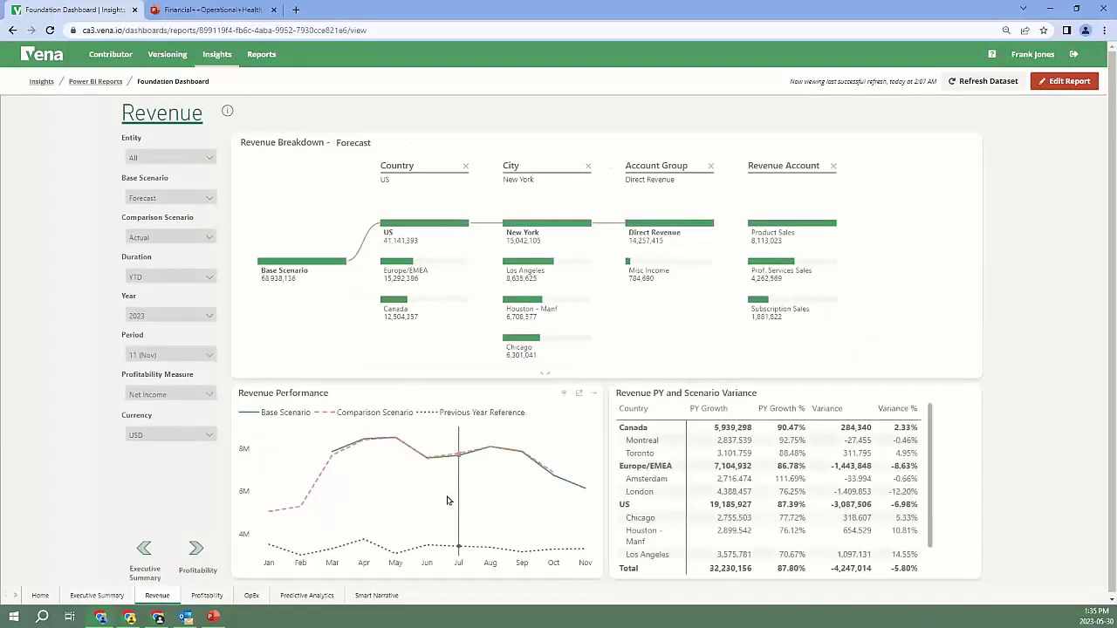
pyautogui.moveTo(447, 500)
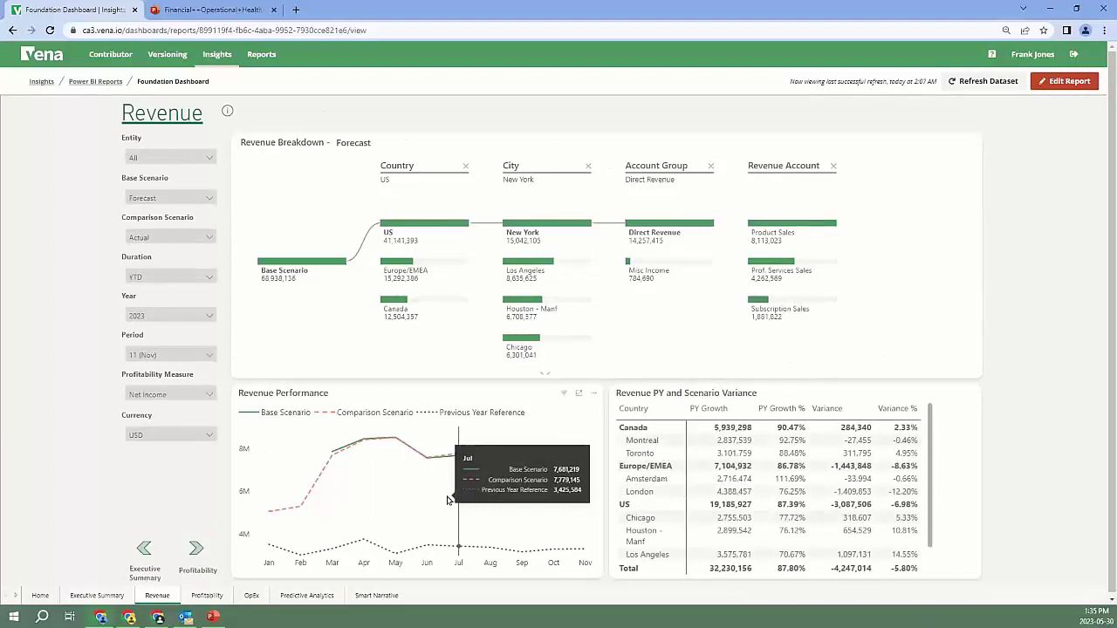
pyautogui.click(733, 443)
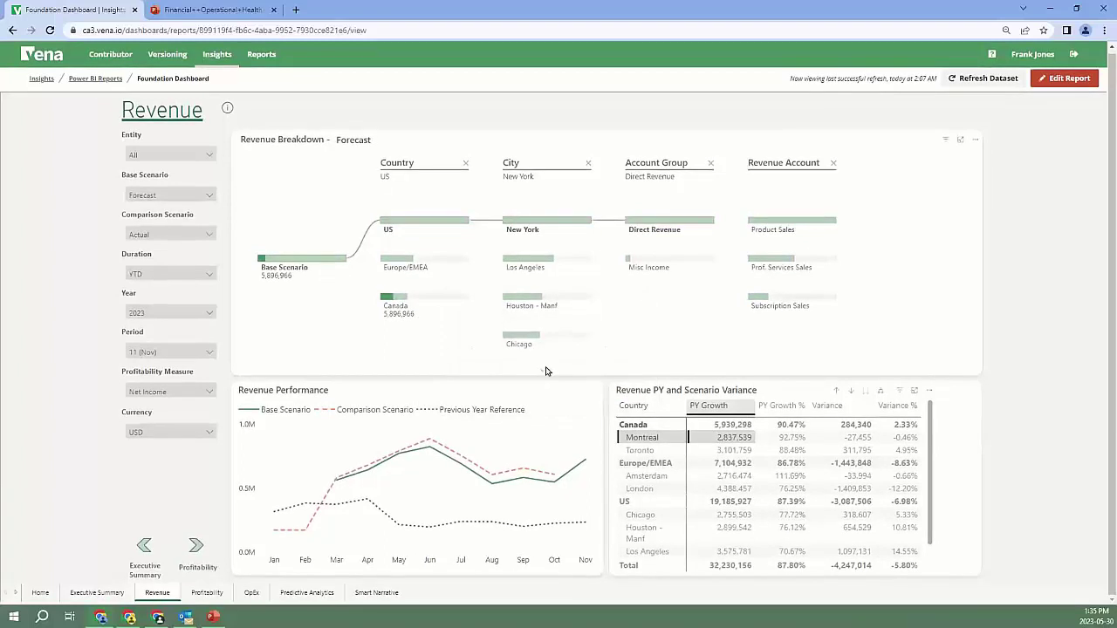
pyautogui.click(543, 372)
pyautogui.click(718, 494)
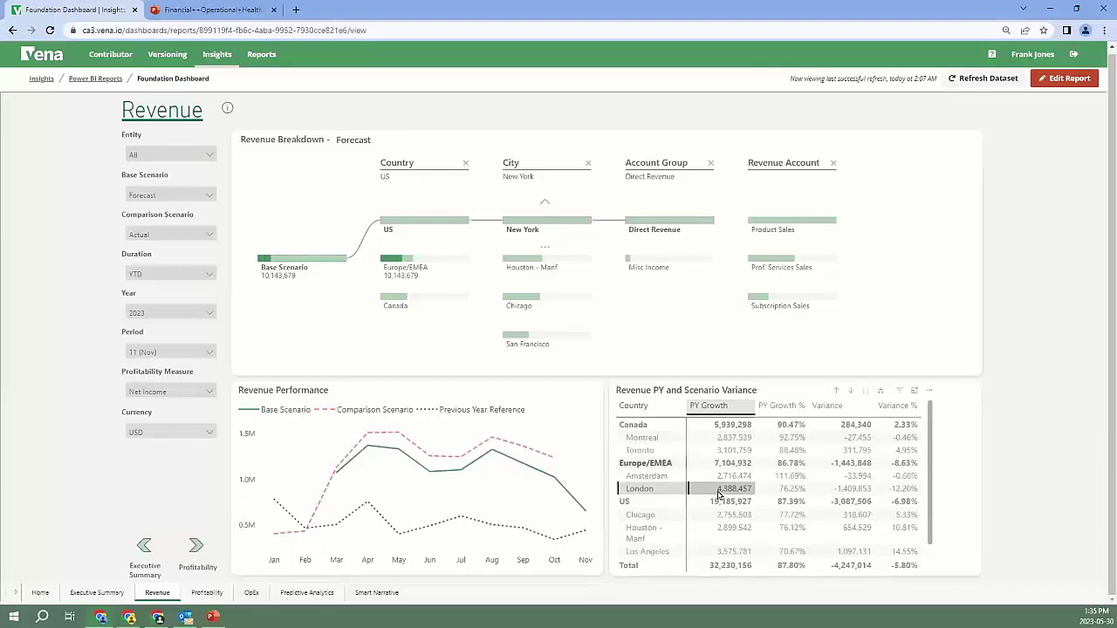
# - Examine the top accounts behind General Operating Expenses in the Profitability page's EBIT Waterfall, and open the OpEx page
pyautogui.click(206, 593)
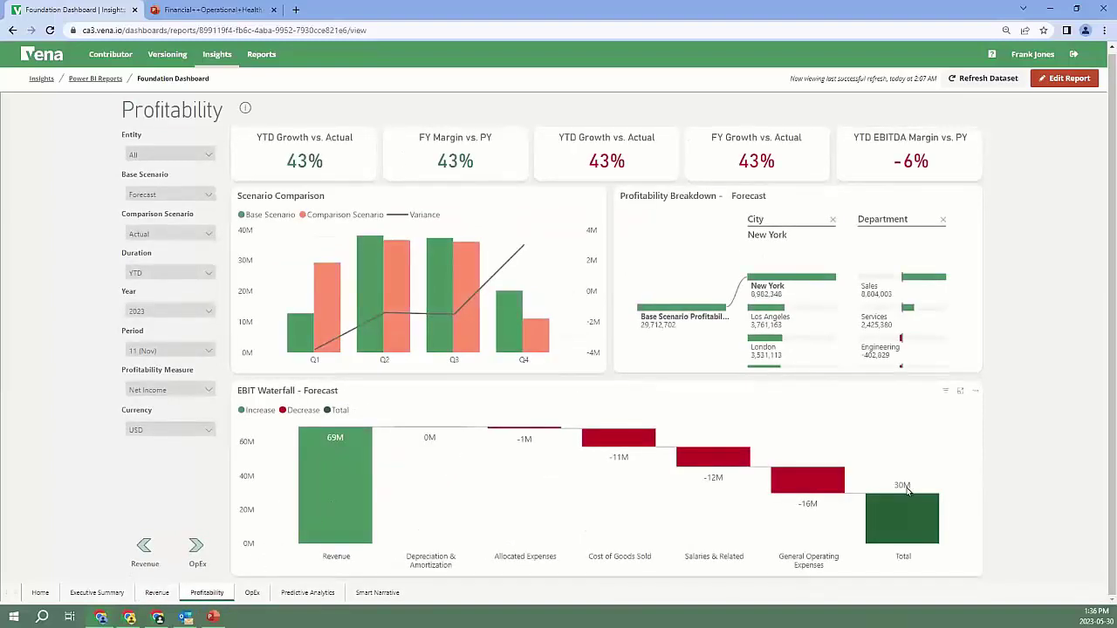
pyautogui.moveTo(802, 477)
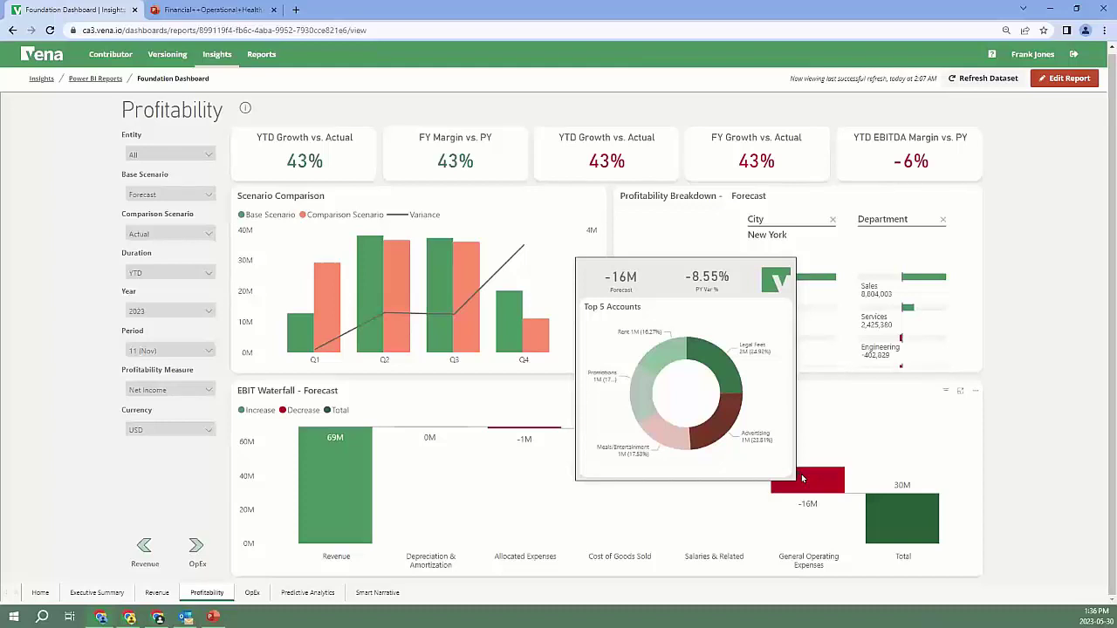
pyautogui.click(250, 593)
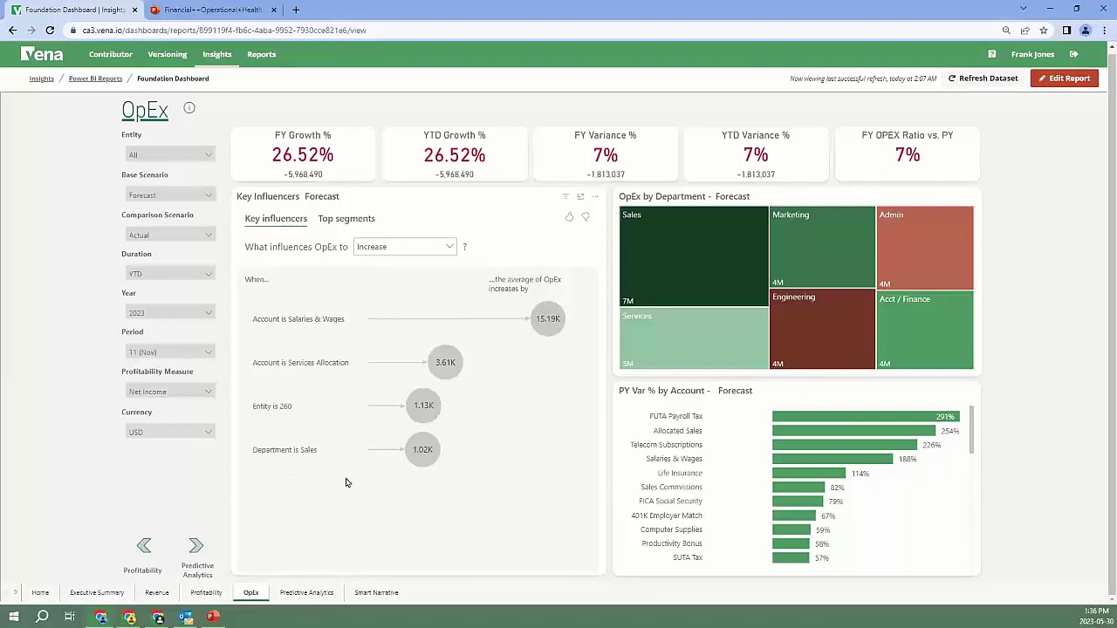
# - Show the breakdown of the "Department is Sales" key influencer, and inspect the Sales bar's average OpEx
pyautogui.click(425, 451)
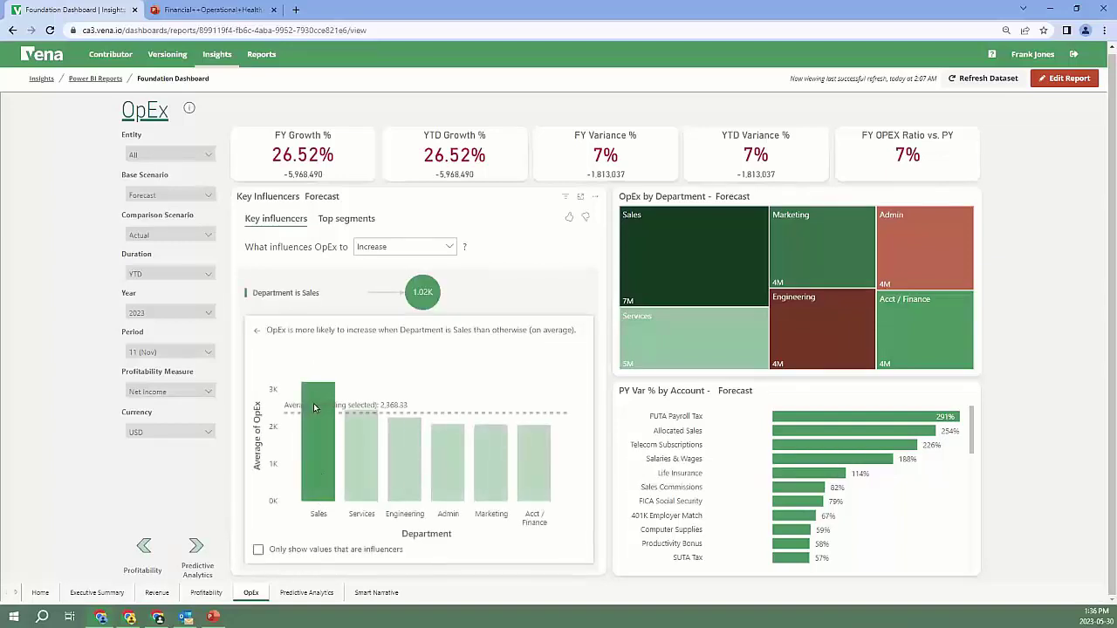
pyautogui.moveTo(523, 459)
pyautogui.moveTo(322, 440)
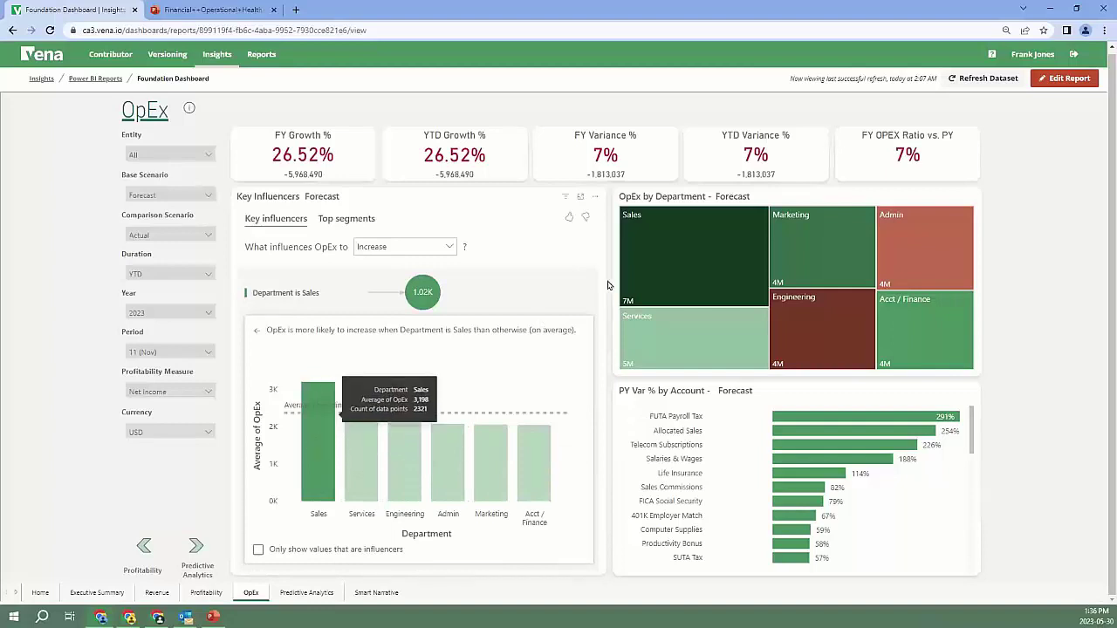
# - Filter the OpEx page by the Sales department, and drill through Telecom Subscriptions to its detail records
pyautogui.moveTo(651, 252)
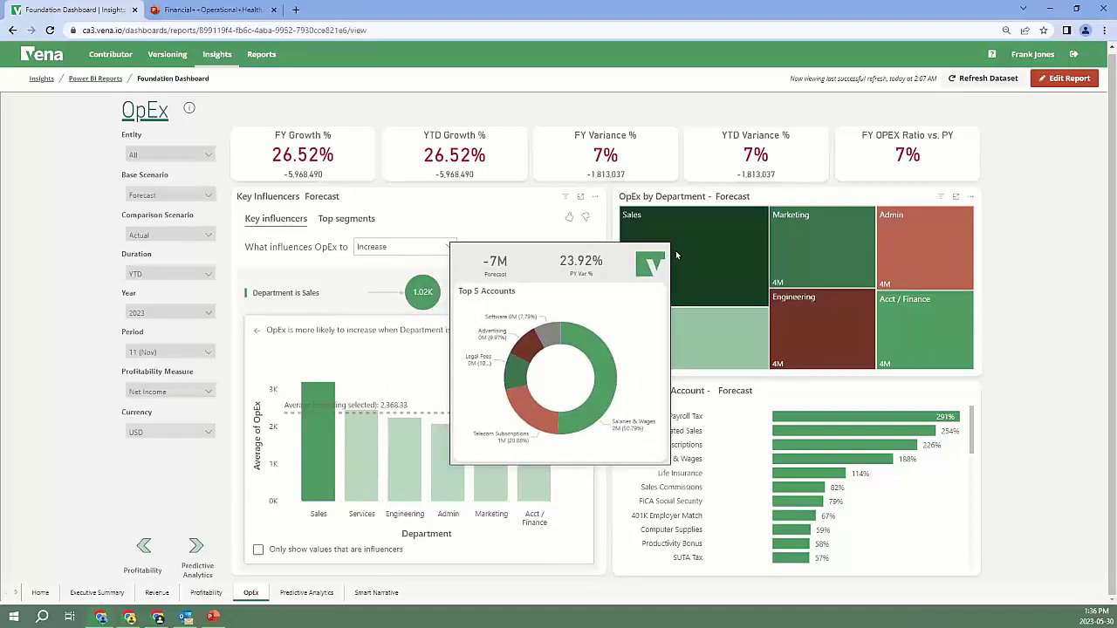
pyautogui.click(675, 250)
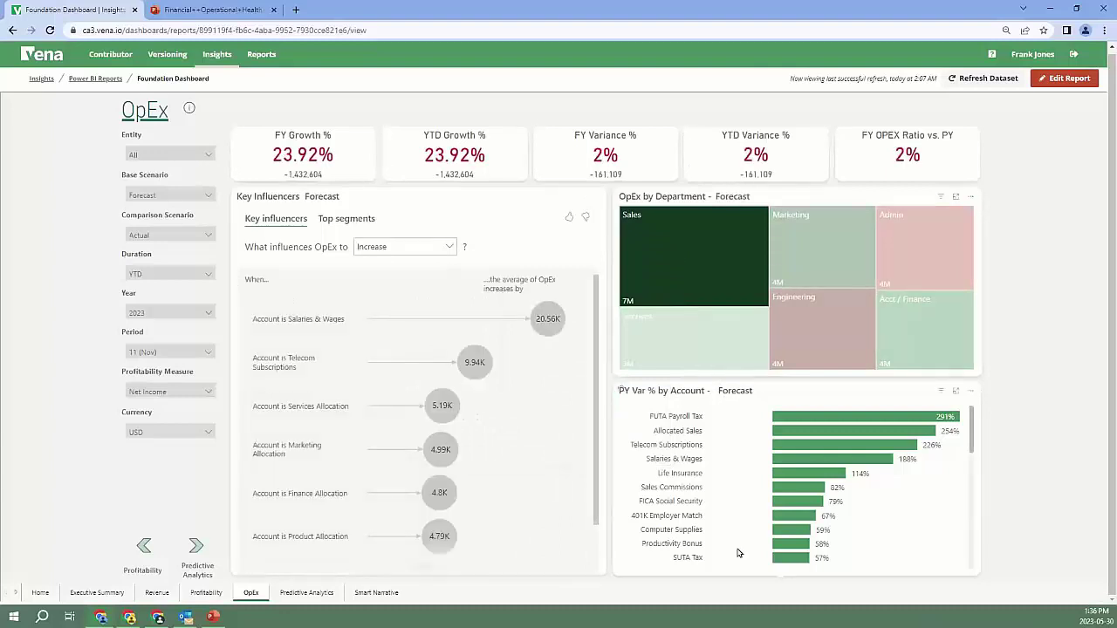
pyautogui.moveTo(870, 451)
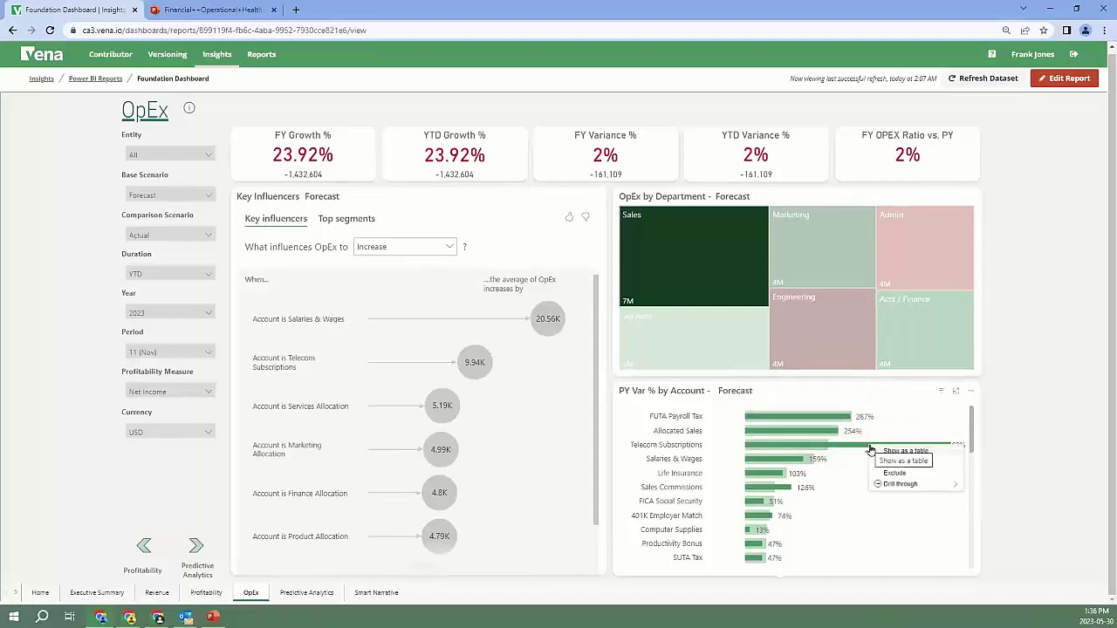
pyautogui.moveTo(931, 483)
pyautogui.click(984, 487)
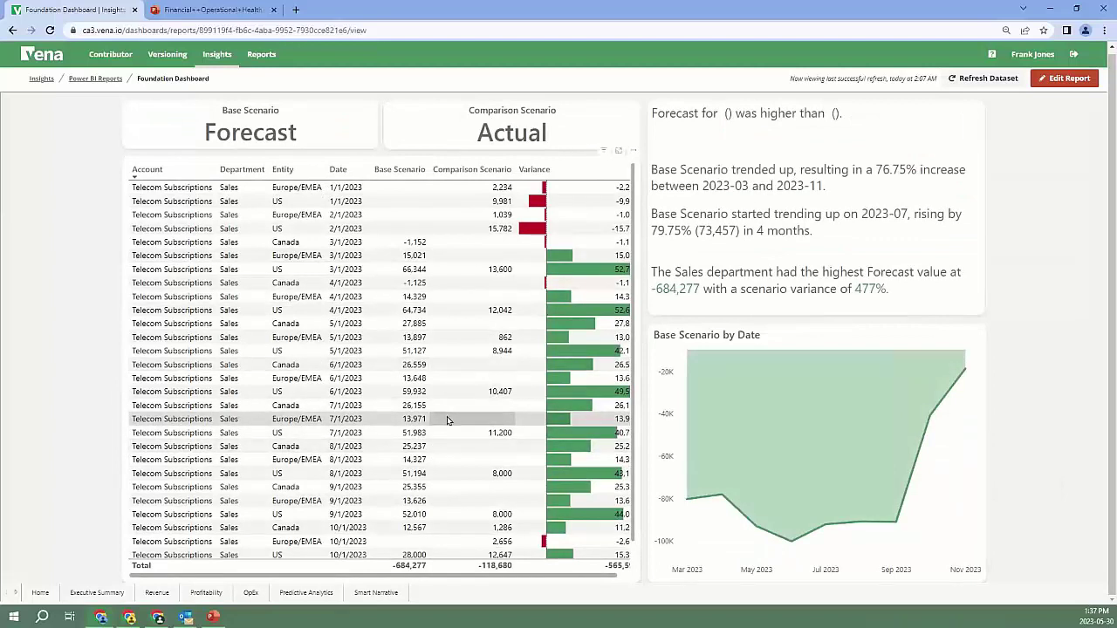
# - Examine the predictive forecast and the October 2023 anomaly's explanations on the Predictive Analytics page, and open the Smart Narrative page
pyautogui.click(302, 593)
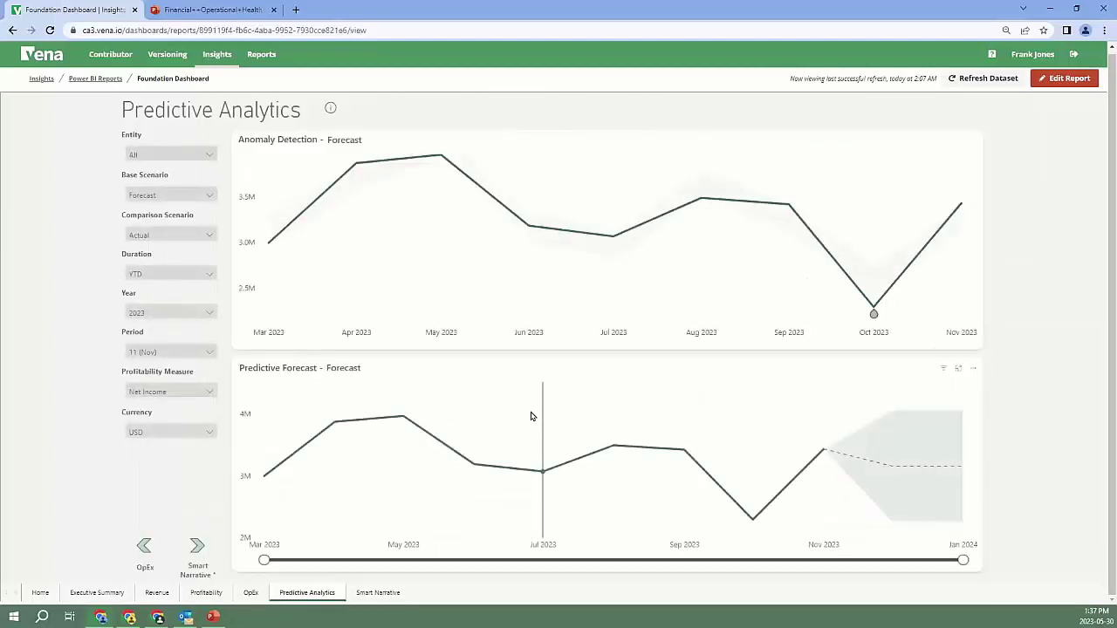
pyautogui.moveTo(531, 416)
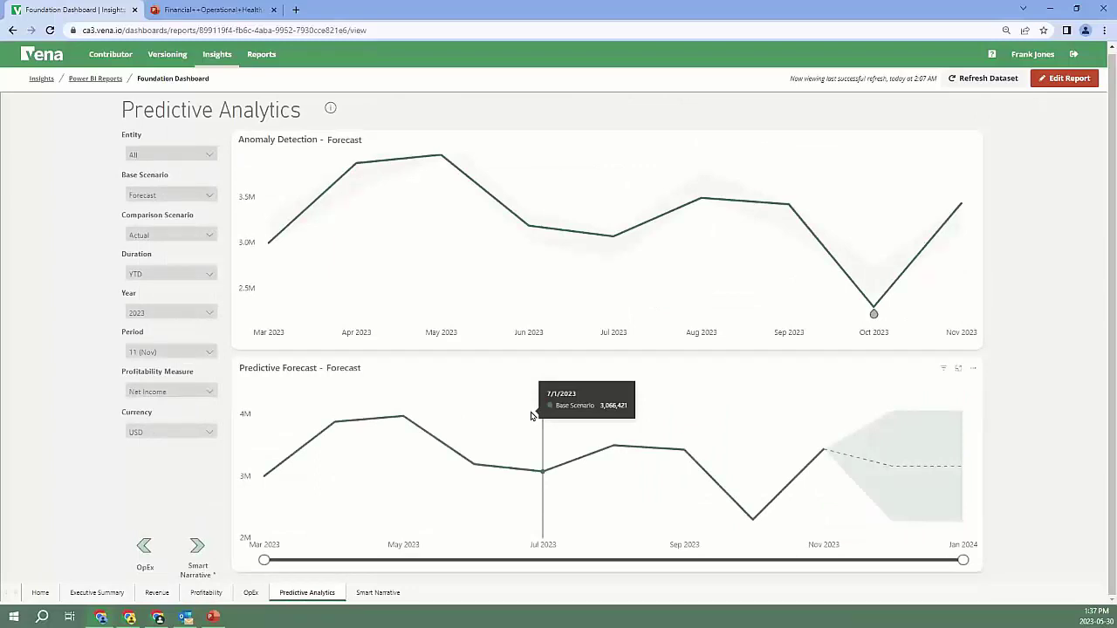
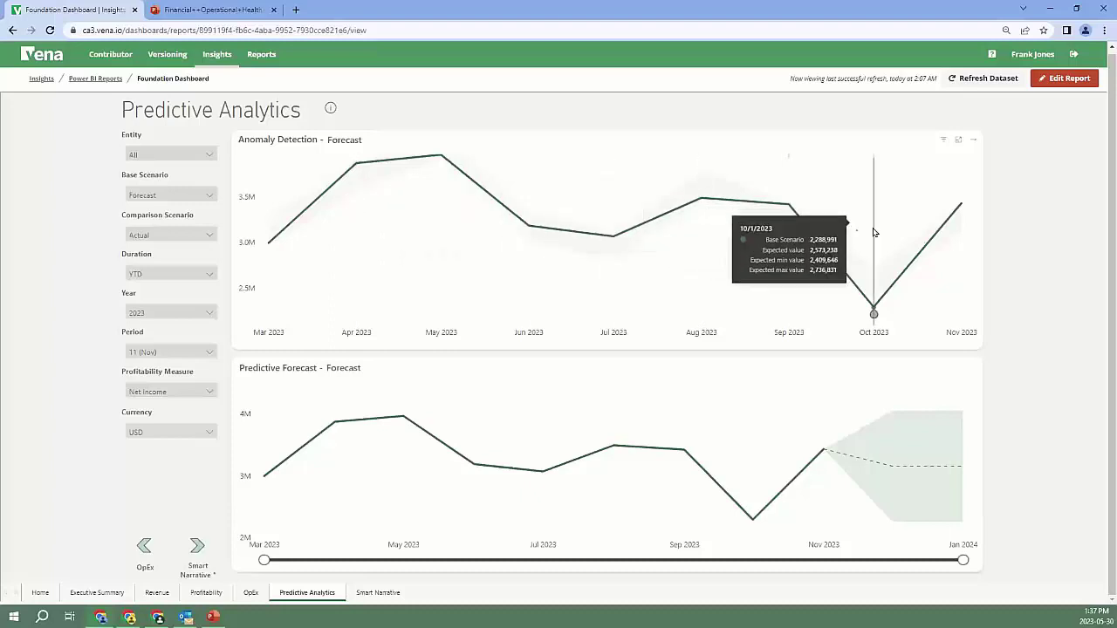
pyautogui.click(873, 314)
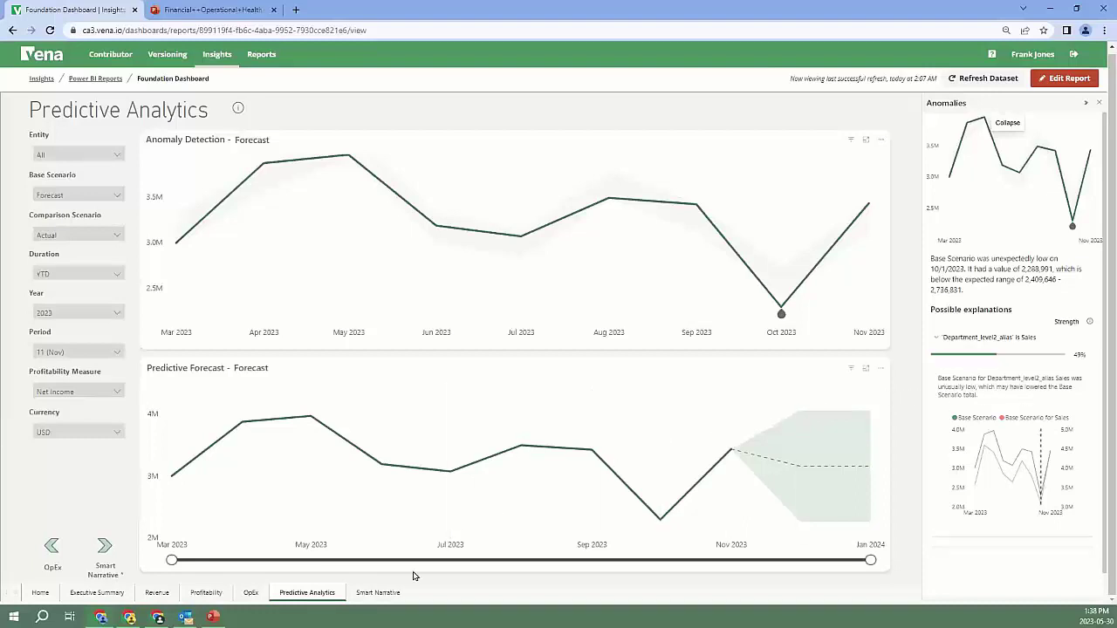
pyautogui.click(378, 593)
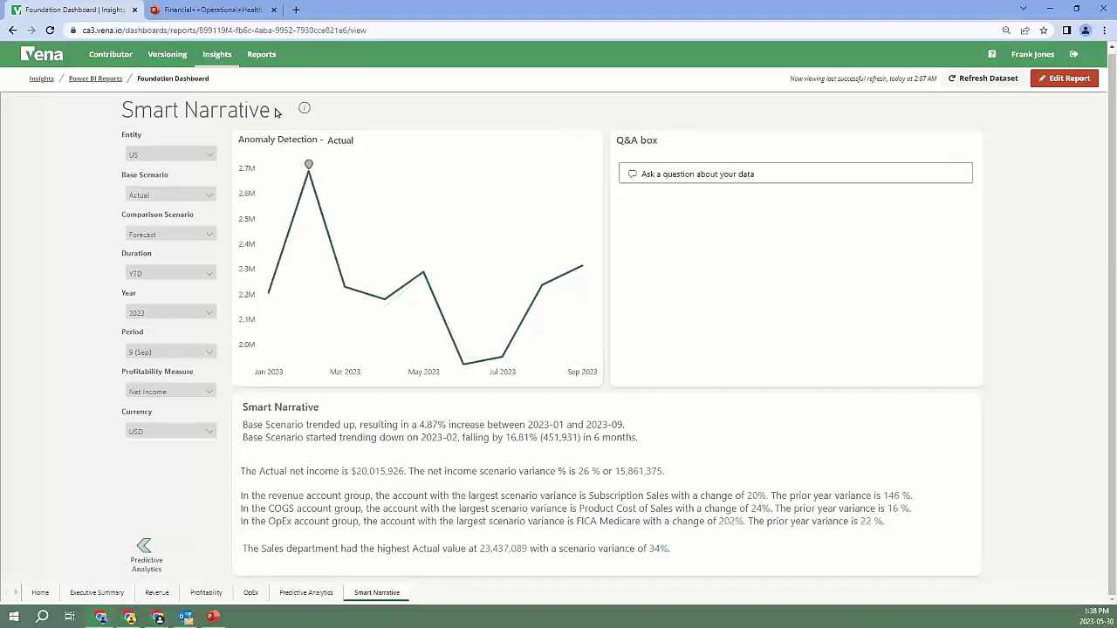
# - Check out Scenario Planning.xlsx from the What-If Modeling task, applying 220 (New York), 2023, Budget, USD, What-If A and What-If B
pyautogui.click(101, 63)
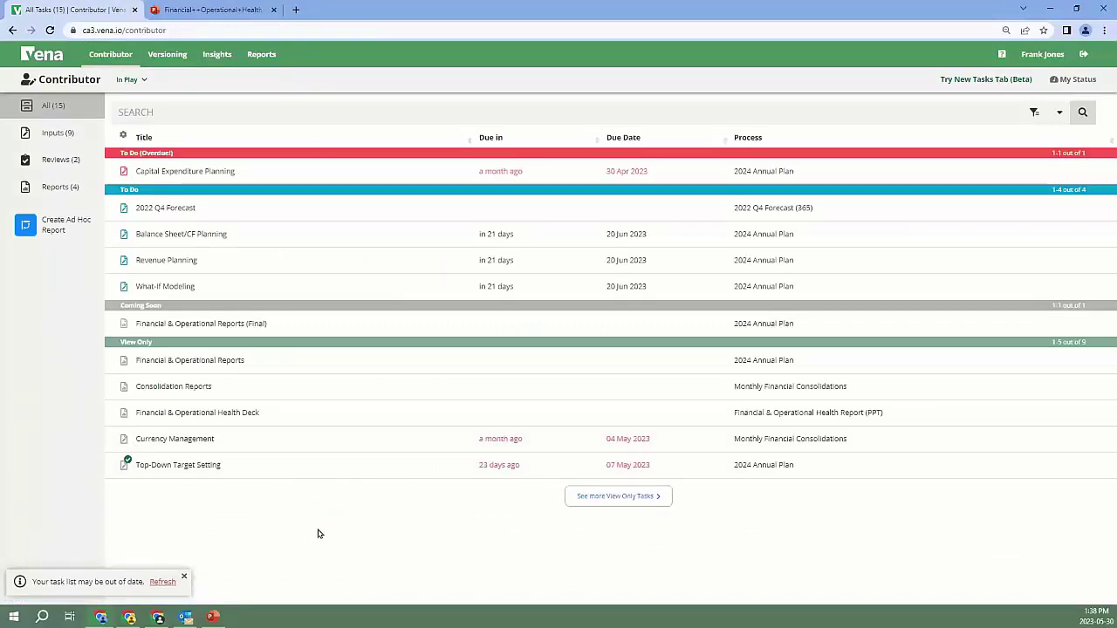
pyautogui.click(199, 287)
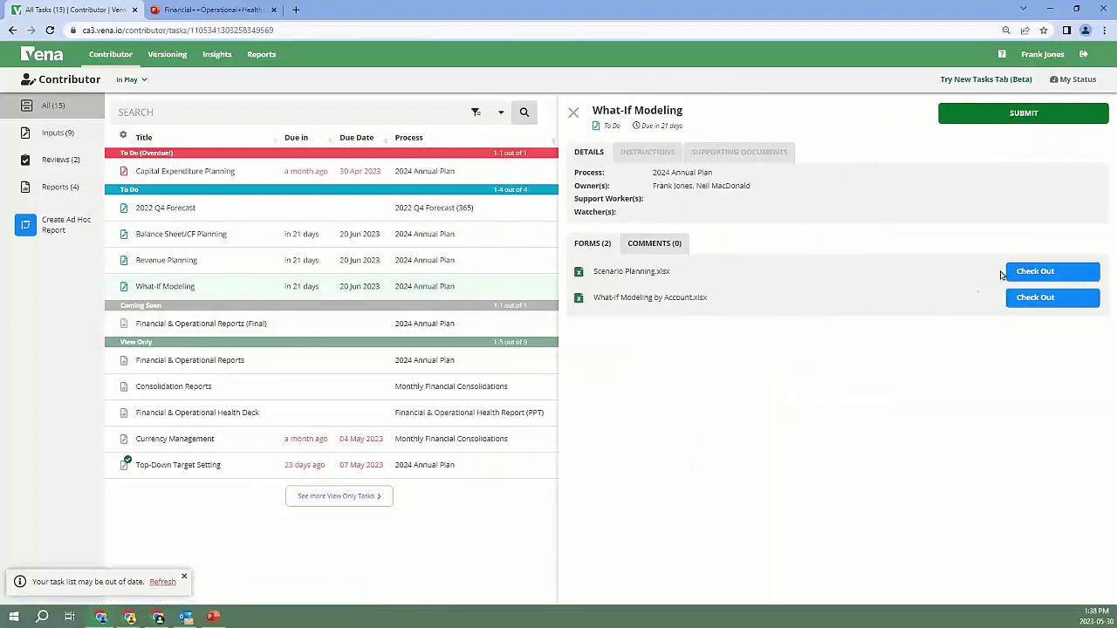
pyautogui.click(1032, 273)
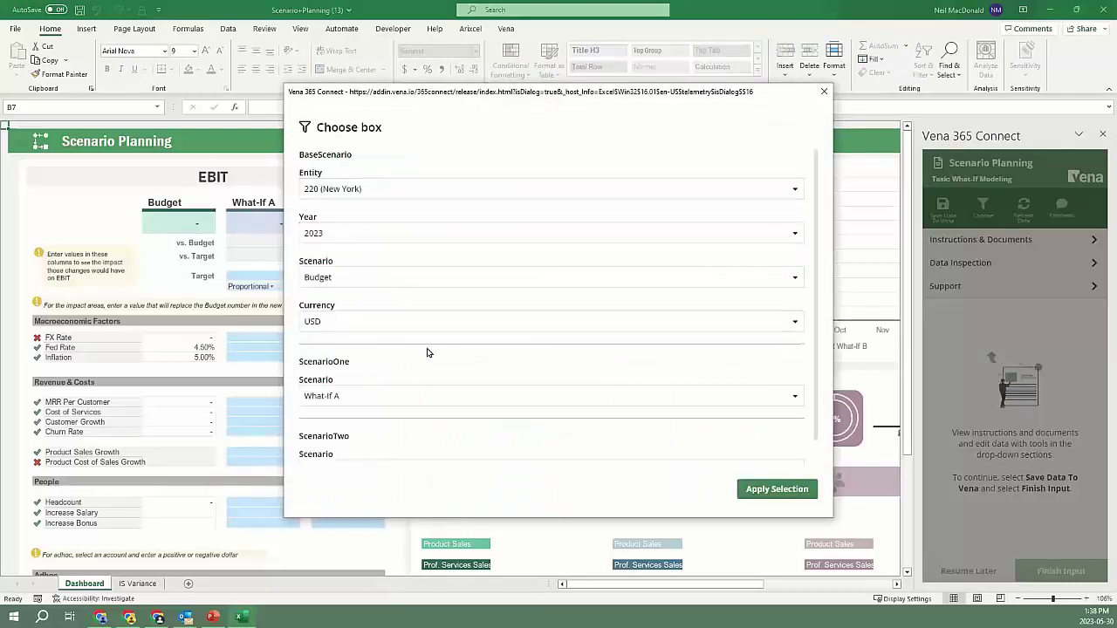
pyautogui.scroll(-1, 427, 353)
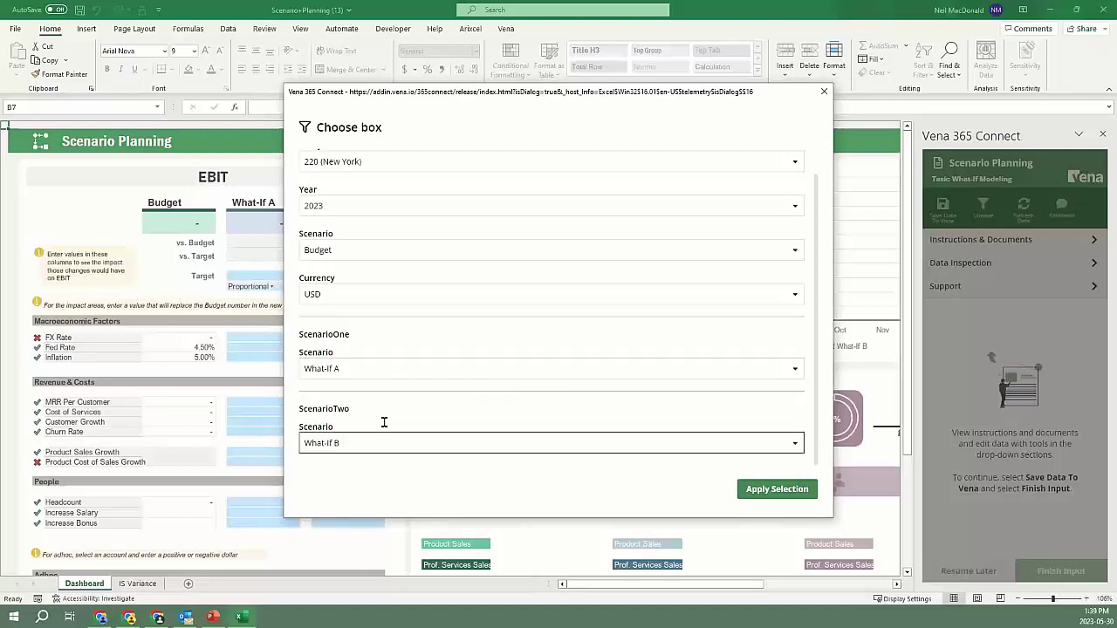
pyautogui.click(768, 490)
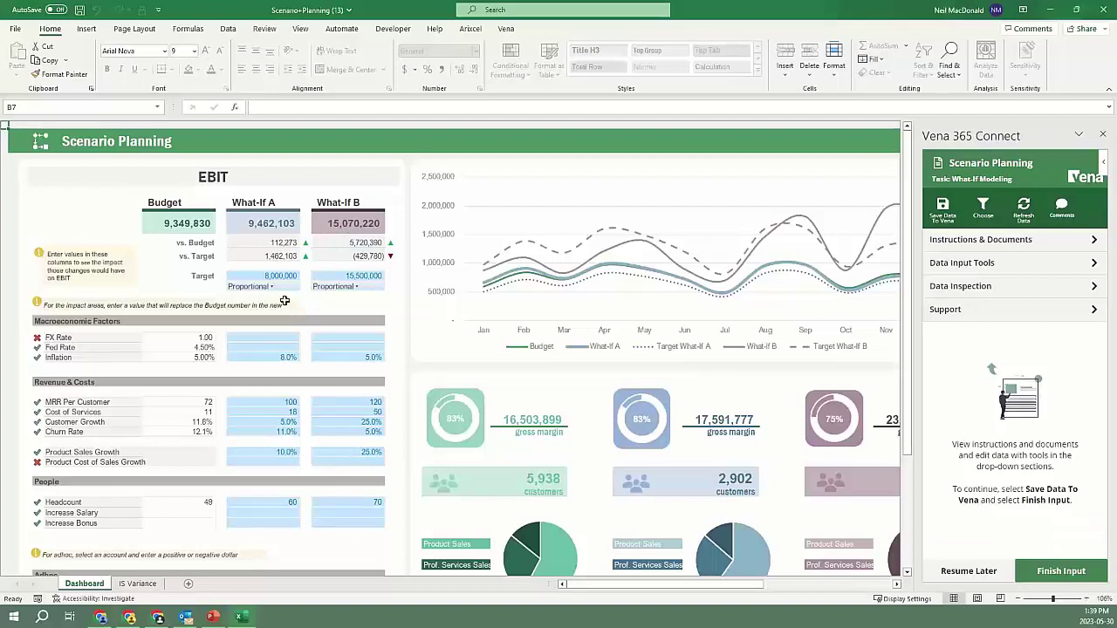
# - Inspect What-If A's variance to target in the EBIT section, and switch on the FX Rate macroeconomic factor
pyautogui.click(261, 253)
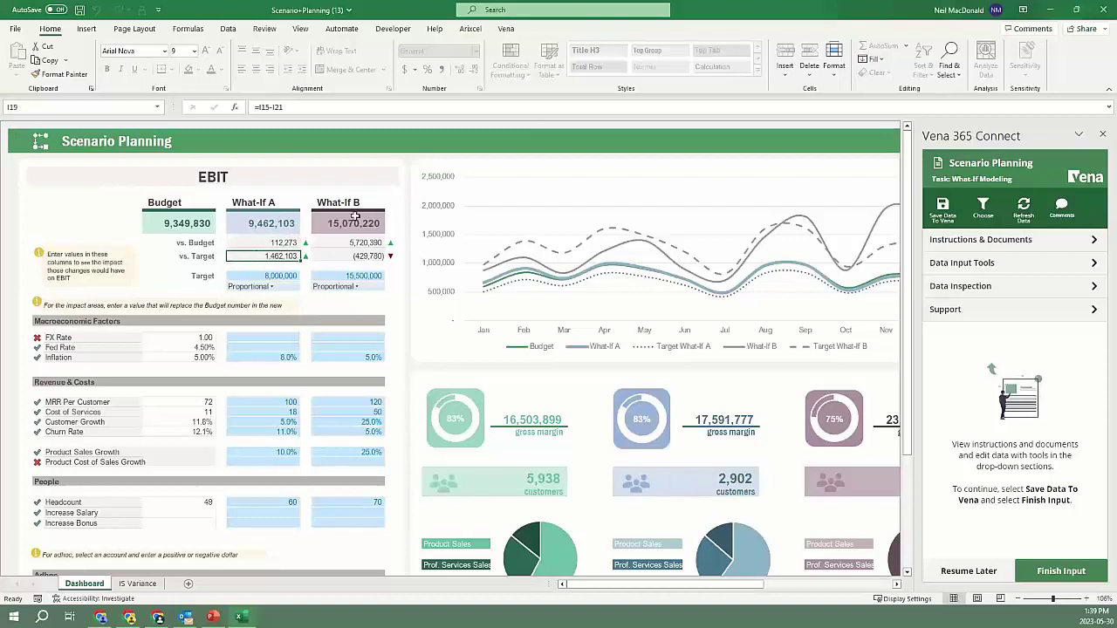
pyautogui.scroll(-1, 332, 271)
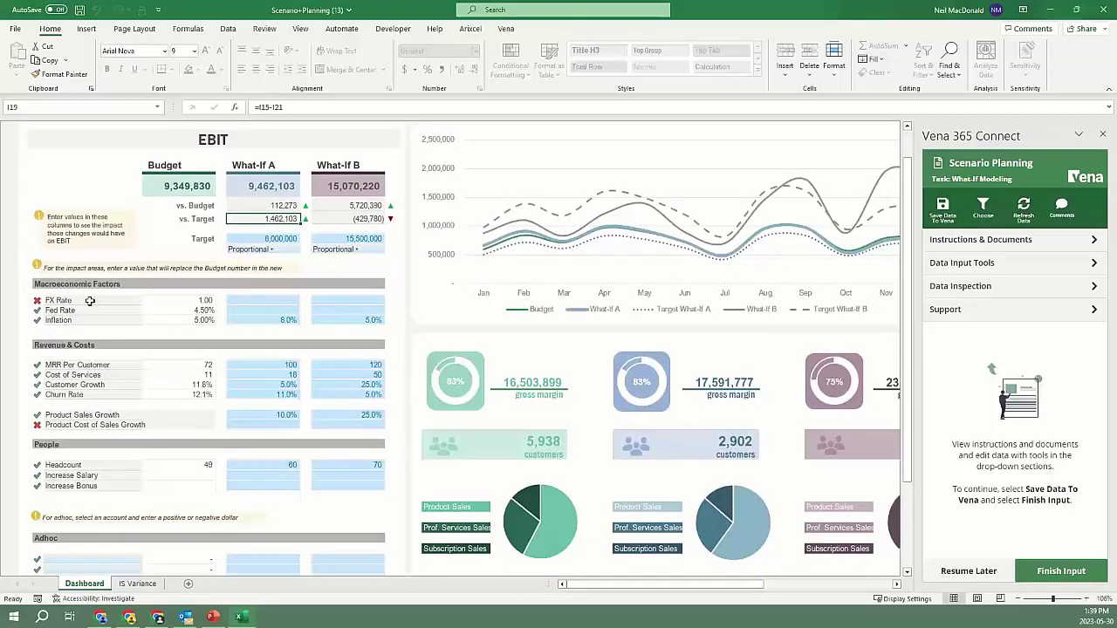
pyautogui.click(39, 301)
pyautogui.click(50, 300)
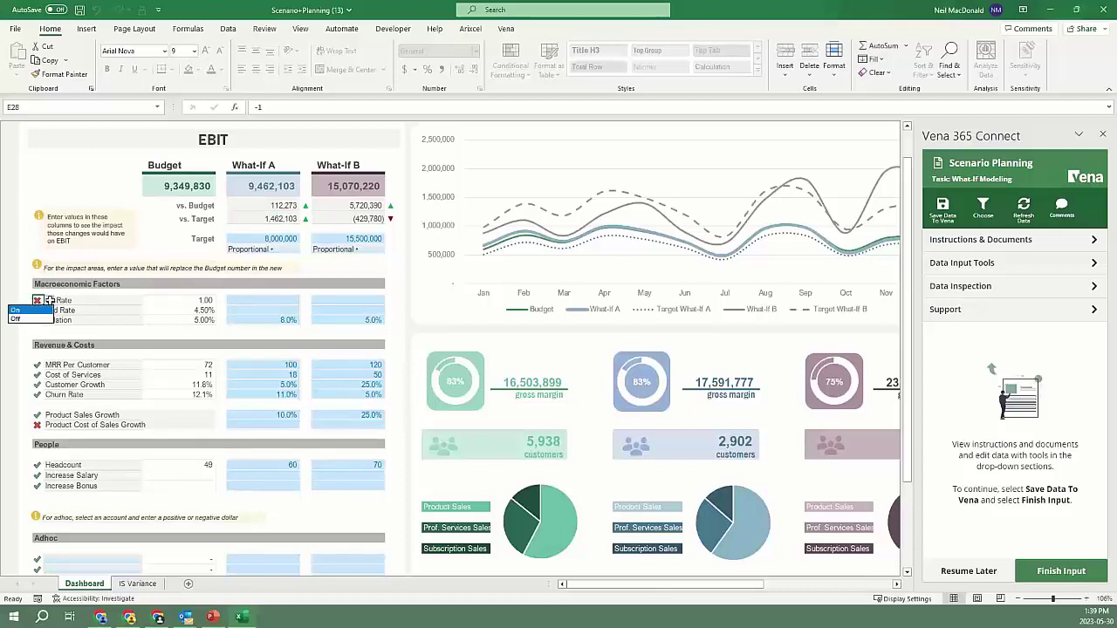
pyautogui.click(14, 309)
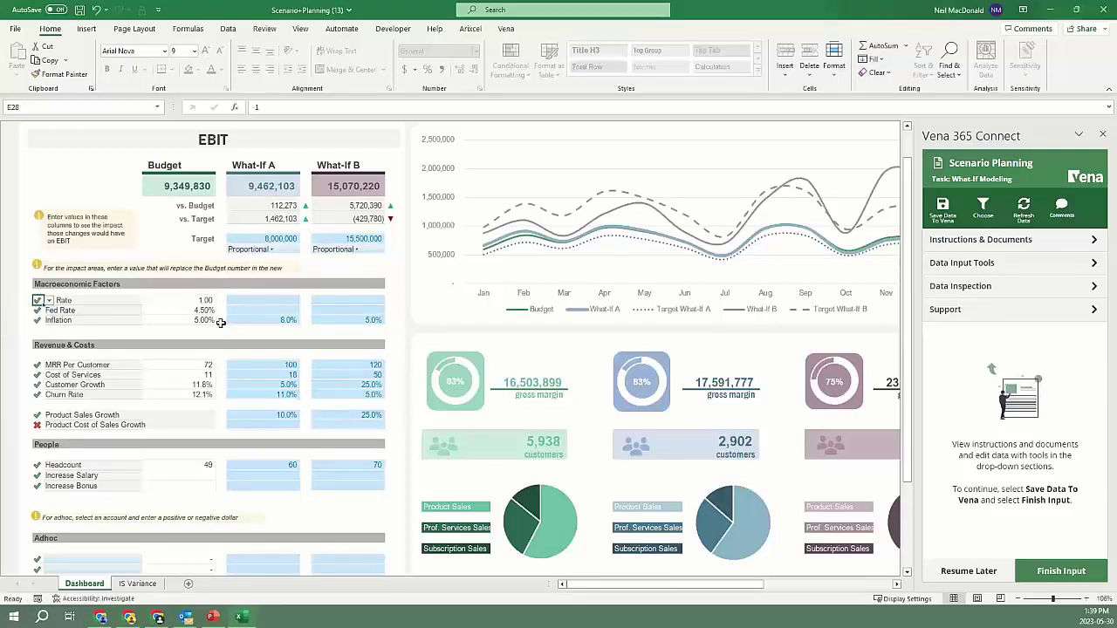
# - Set the FX Rate to 1.1 for What-If A and 1.5 for What-If B under Macroeconomic Factors
pyautogui.click(178, 301)
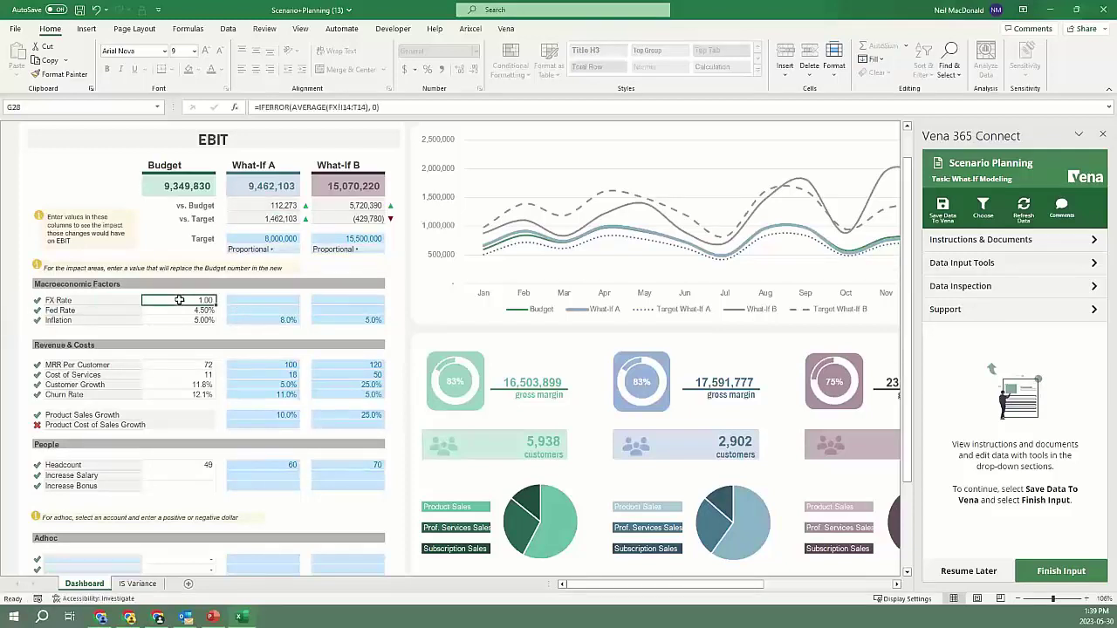
pyautogui.click(260, 300)
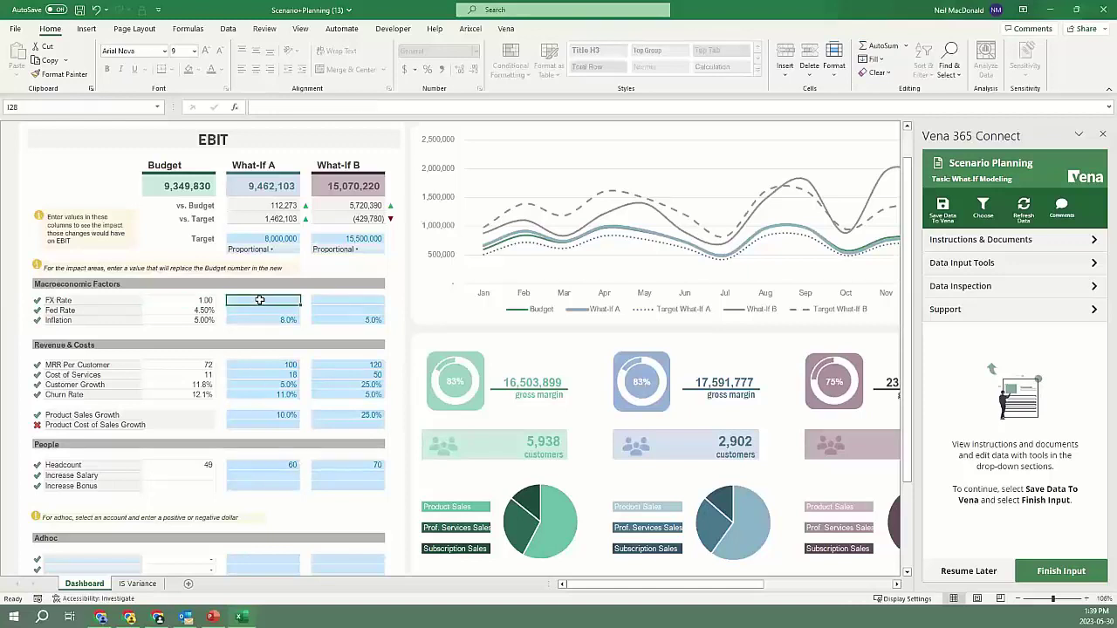
pyautogui.write('1.1')
pyautogui.press('Return')
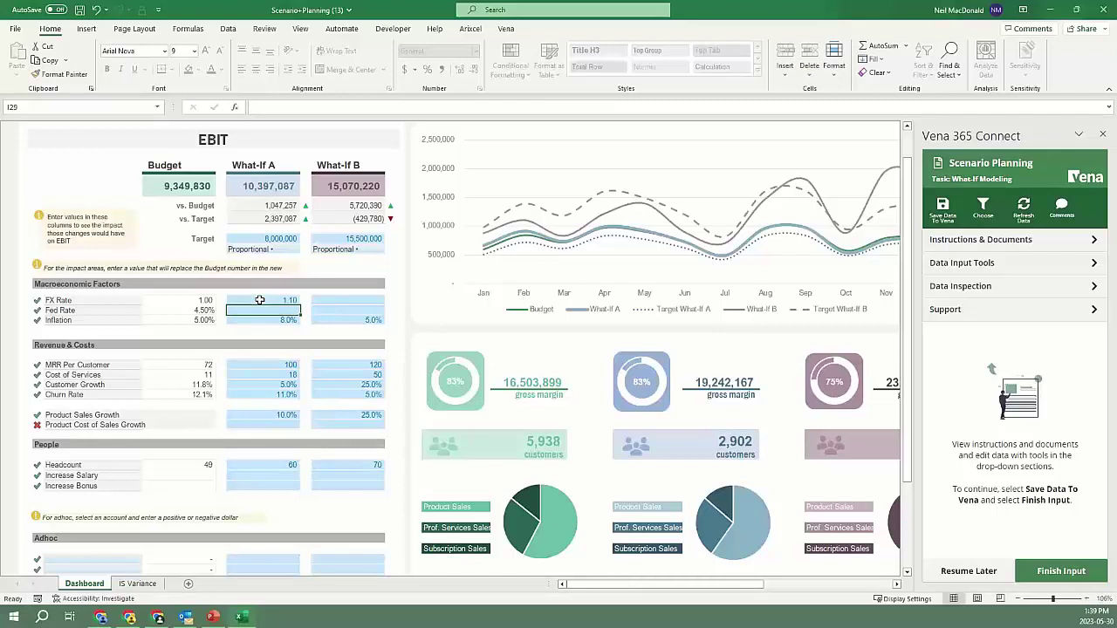
pyautogui.moveTo(608, 584); pyautogui.dragTo(641, 584)
pyautogui.click(207, 301)
pyautogui.write('1.5')
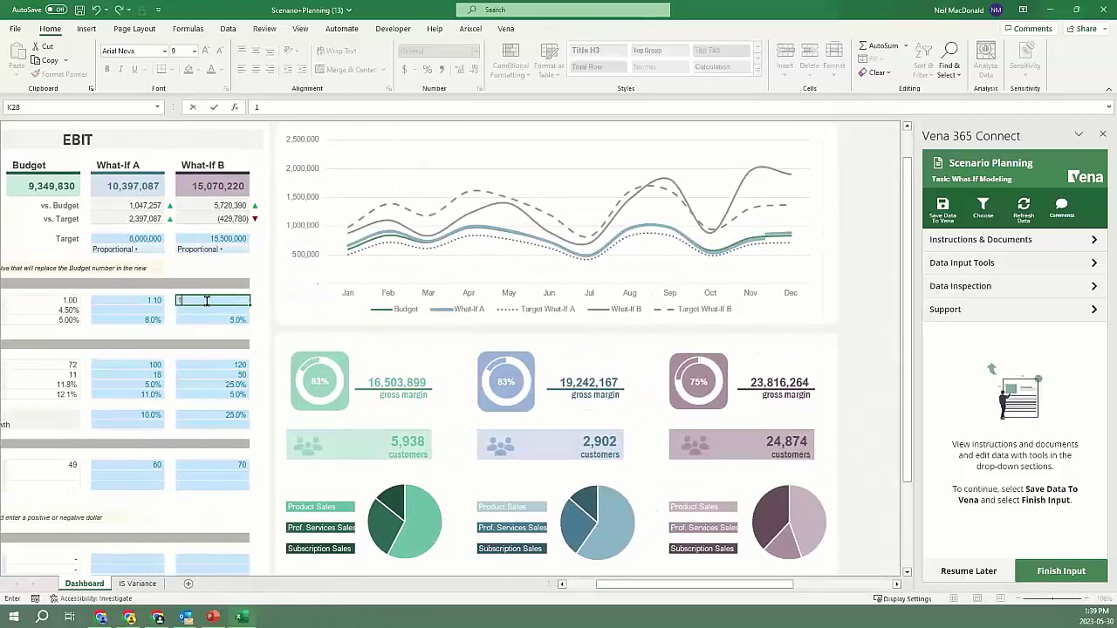
pyautogui.press('Return')
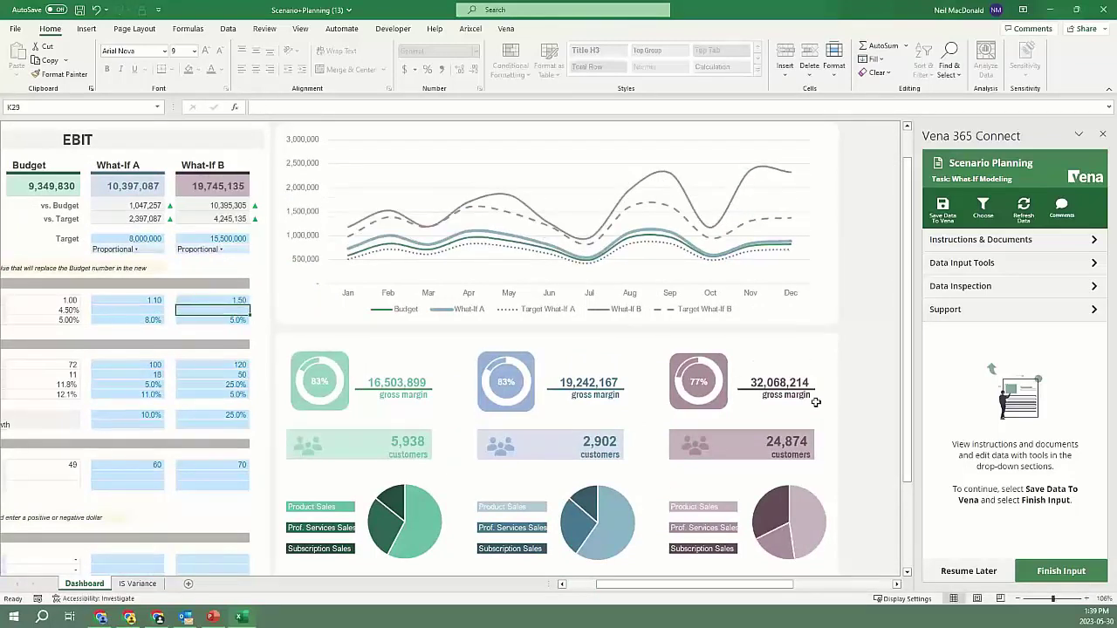
pyautogui.click(585, 583)
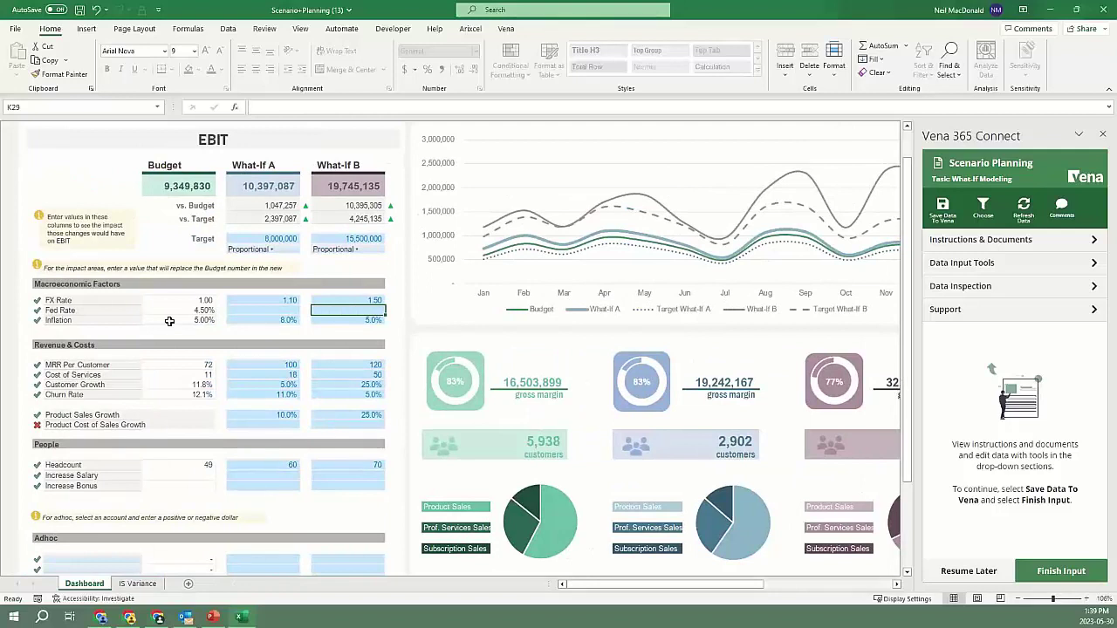
# - Set What-If A's MRR Per Customer to 50 under Revenue & Costs, and review the charts
pyautogui.click(261, 320)
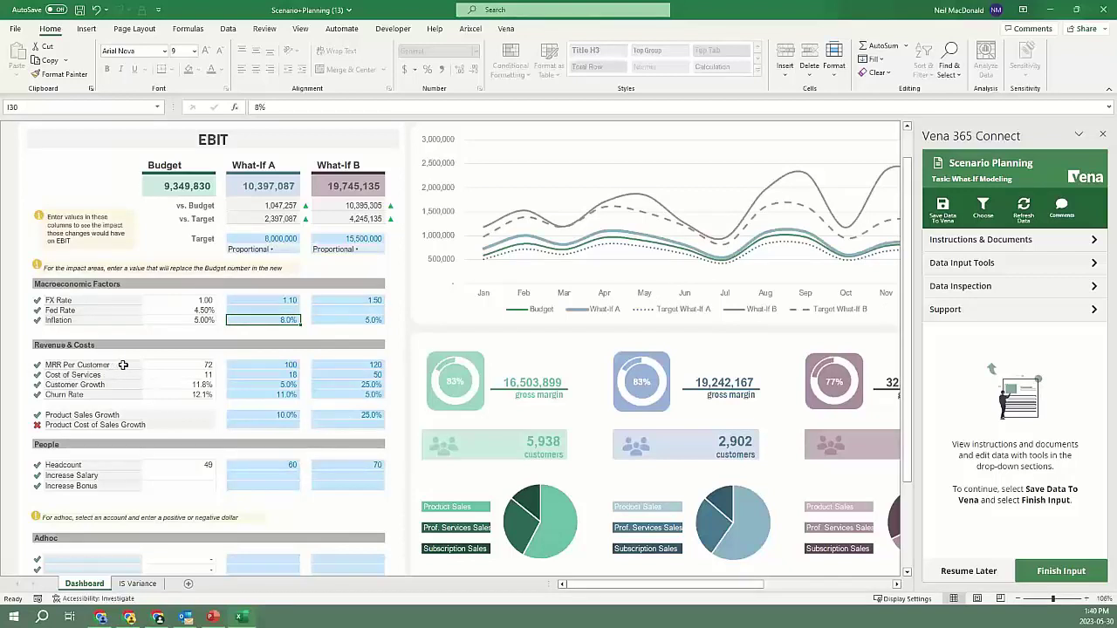
pyautogui.click(185, 365)
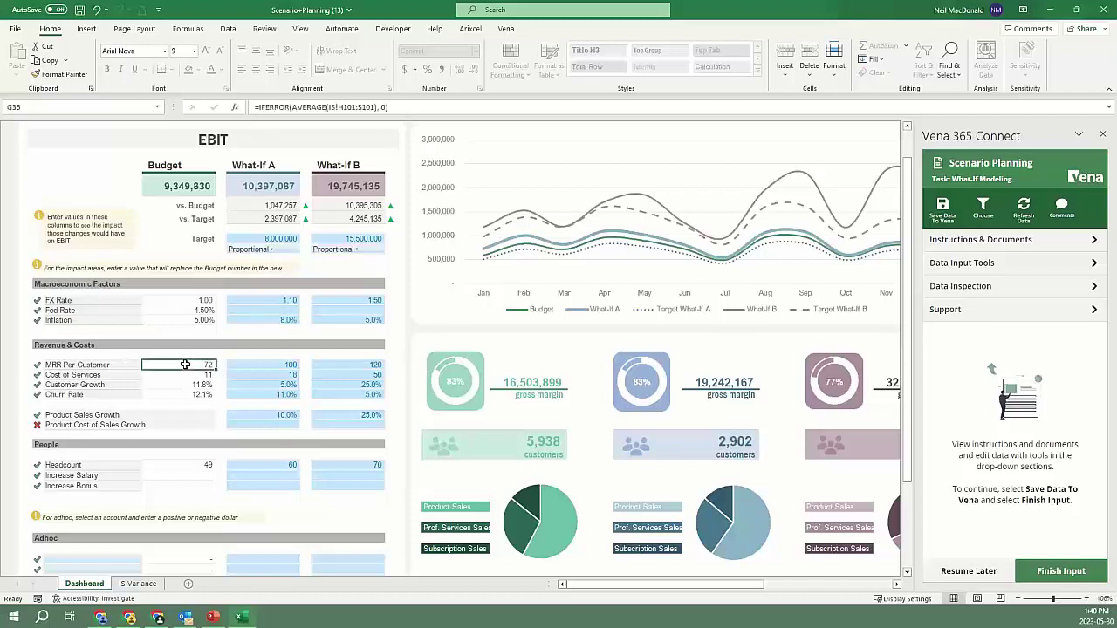
pyautogui.click(244, 365)
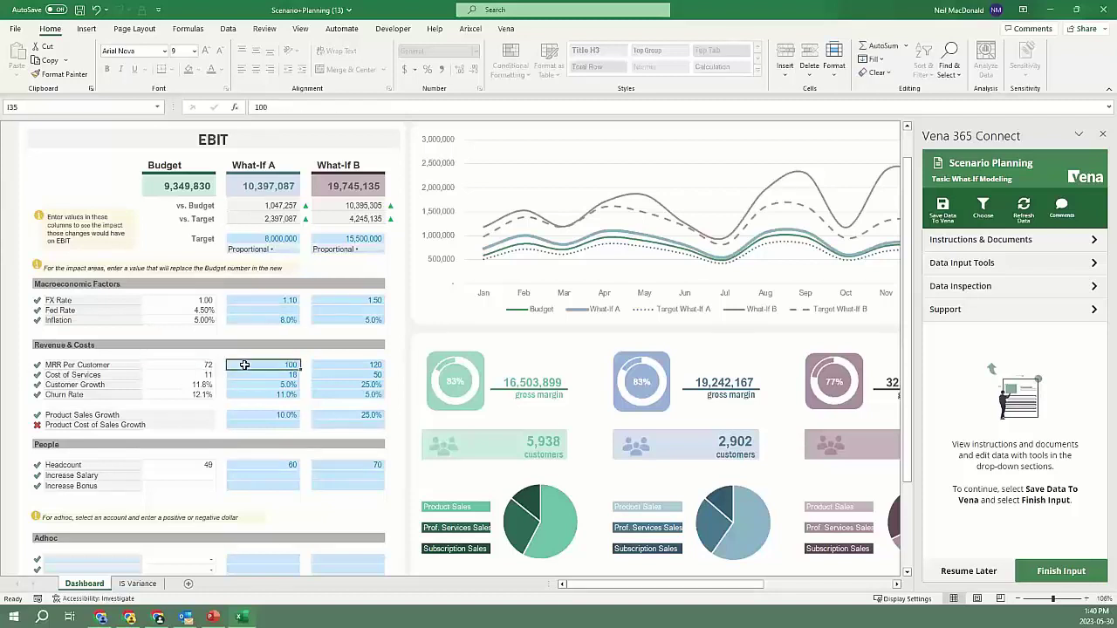
pyautogui.write('50')
pyautogui.press('Tab')
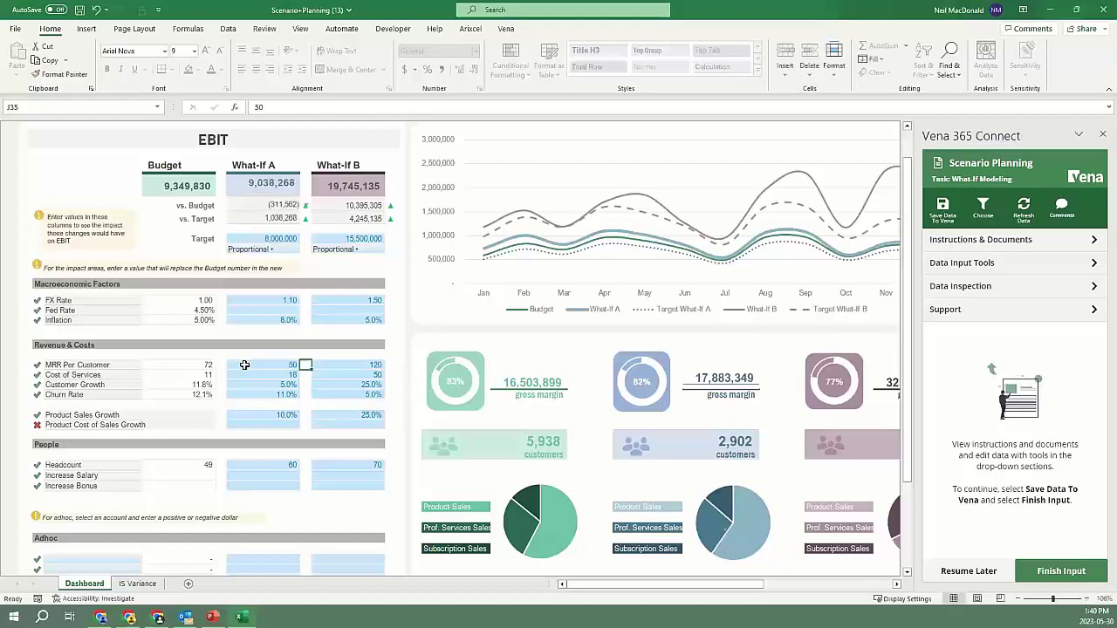
pyautogui.scroll(-1, 702, 436)
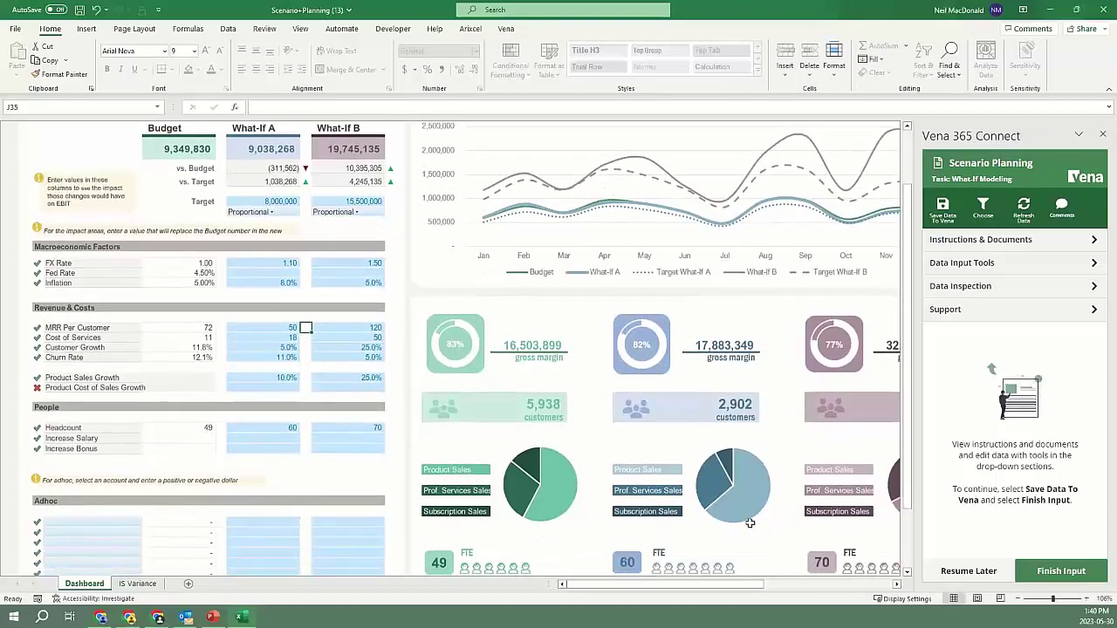
# - Choose account 6004 (Legal Fees) in the first row of the Adhoc section
pyautogui.scroll(-1, 702, 489)
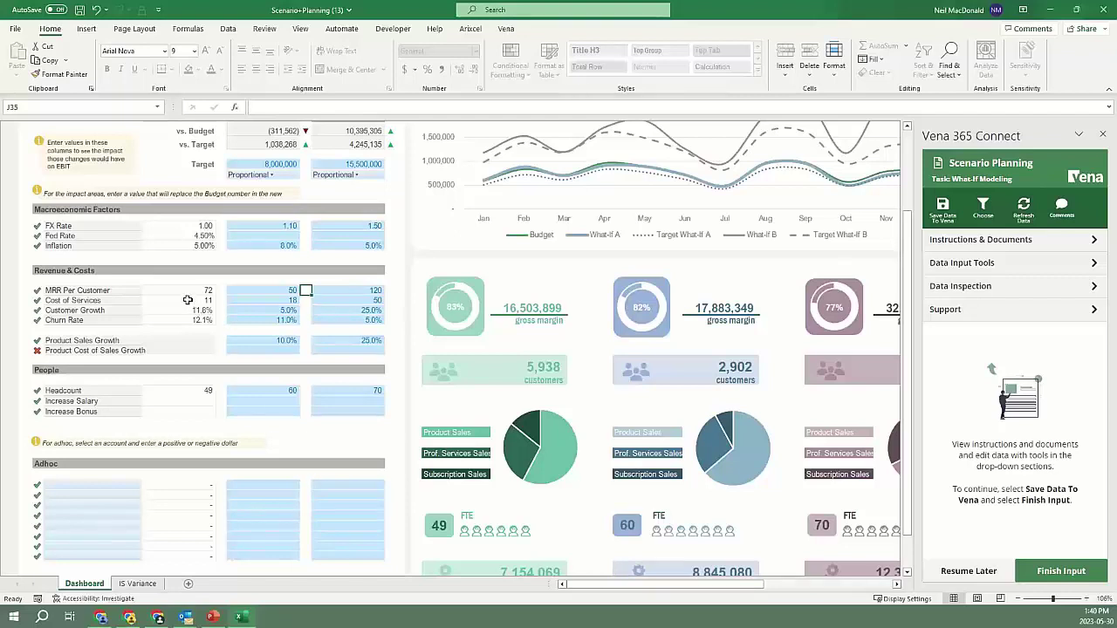
pyautogui.click(78, 486)
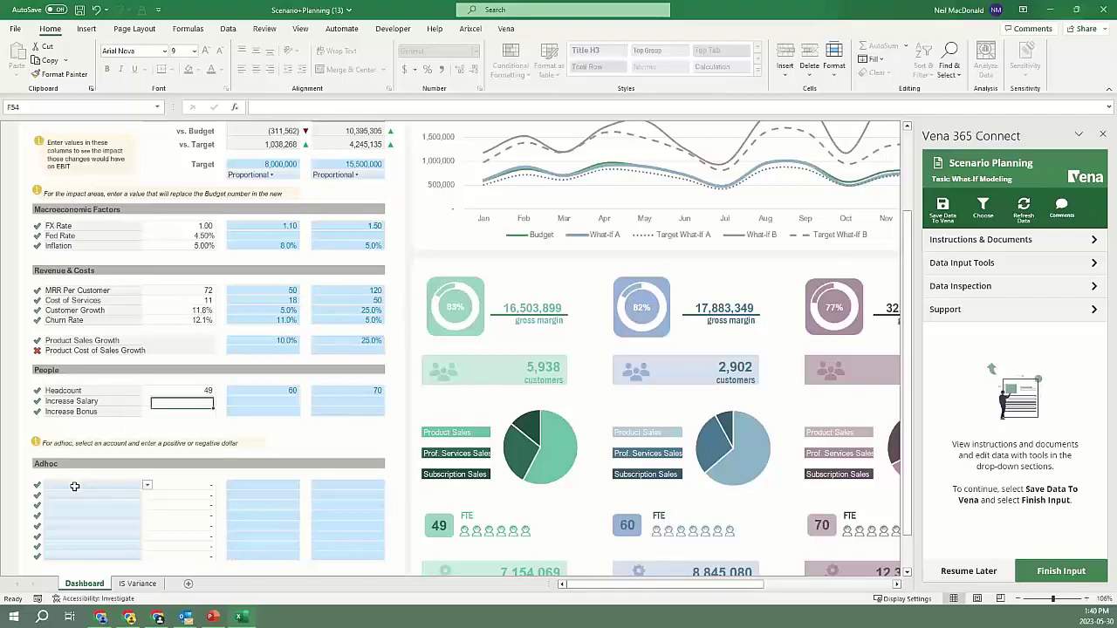
pyautogui.click(147, 485)
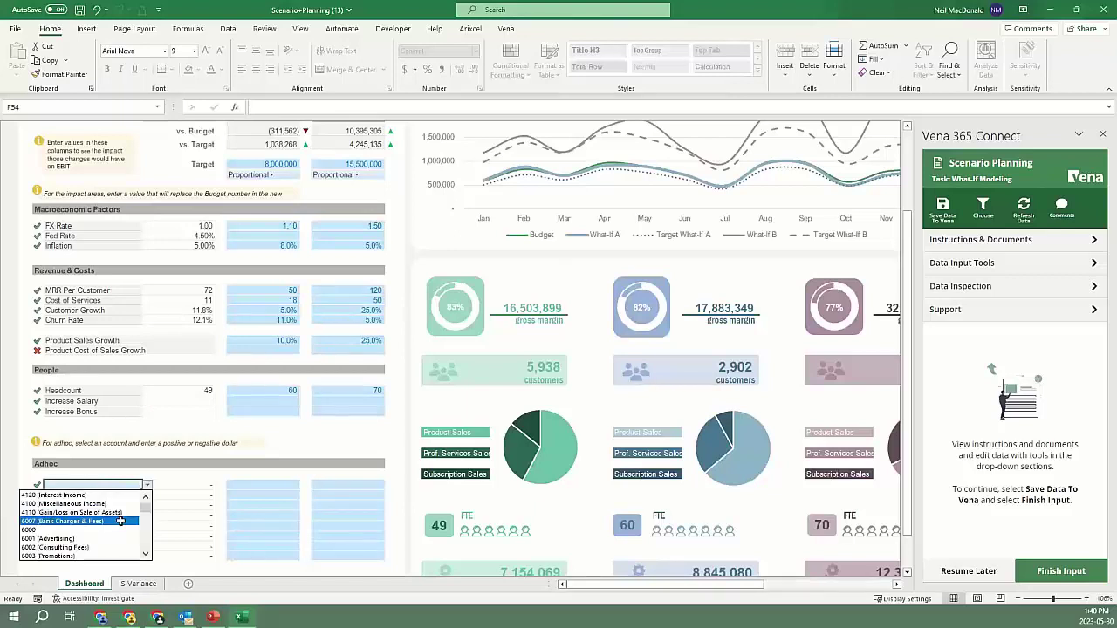
pyautogui.click(147, 554)
pyautogui.click(147, 555)
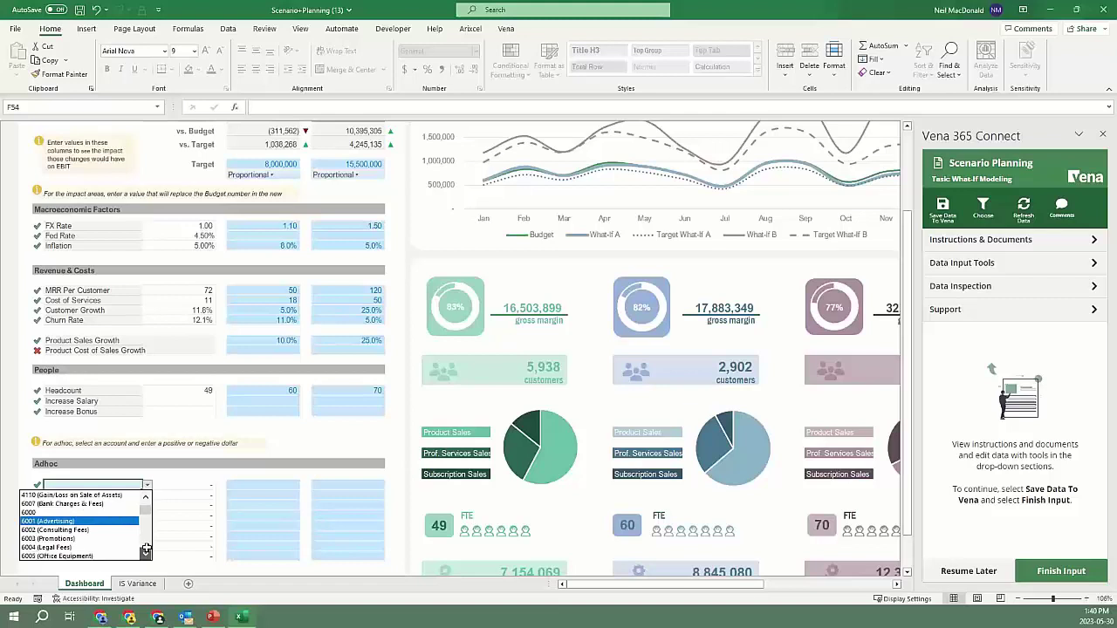
pyautogui.click(116, 547)
pyautogui.click(177, 485)
# - Enter 2,000,000 as What-If A's adhoc amount for Legal Fees
pyautogui.click(259, 487)
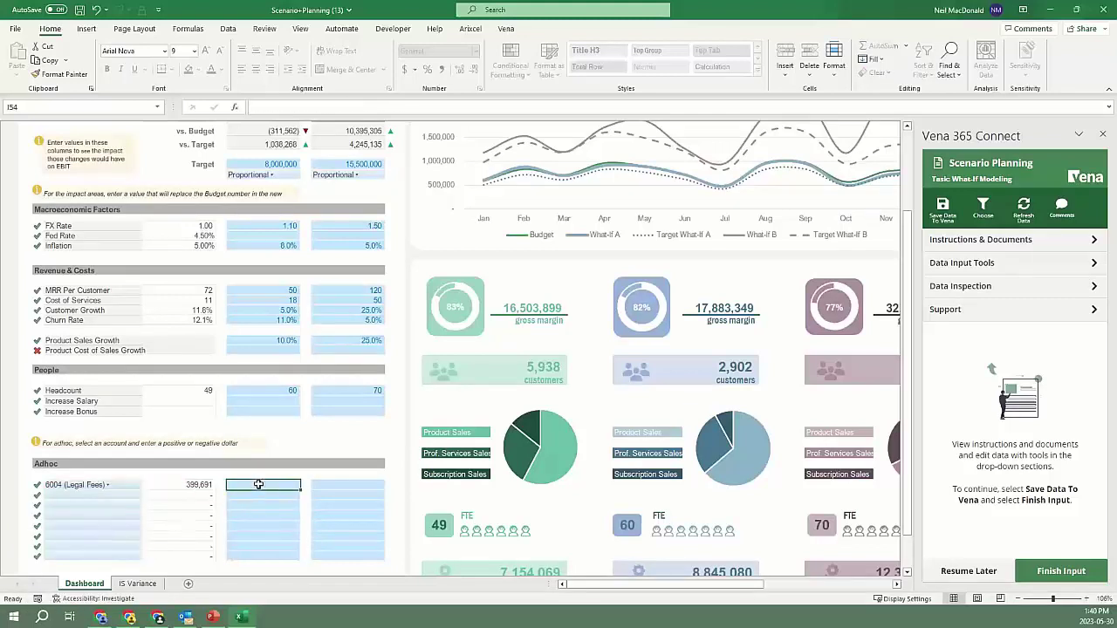
pyautogui.write('2000000')
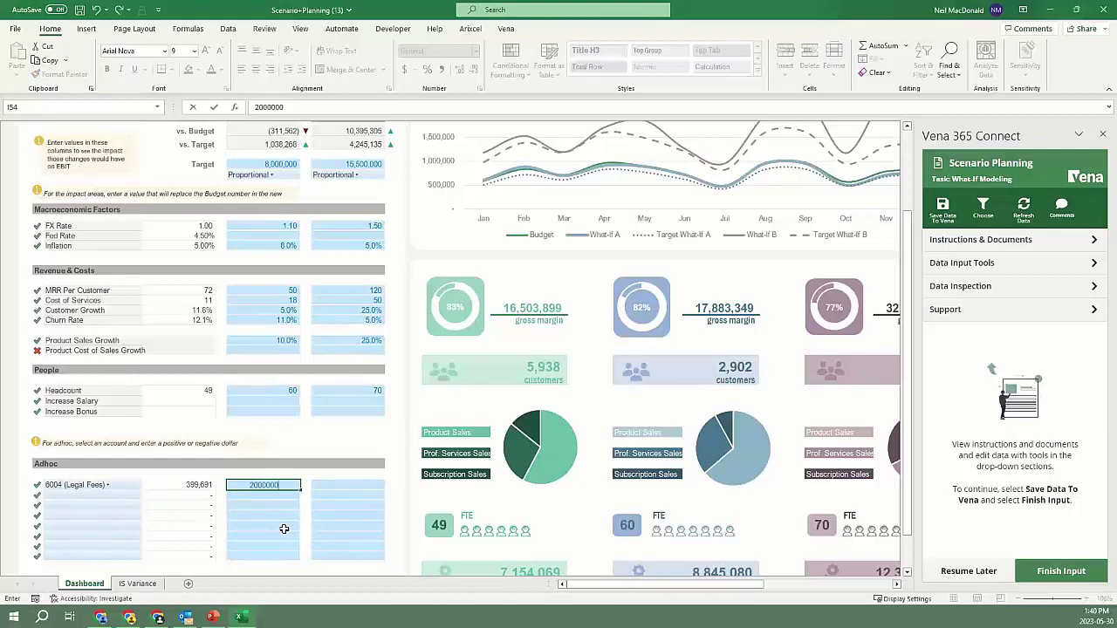
pyautogui.press('Tab')
pyautogui.press('Left')
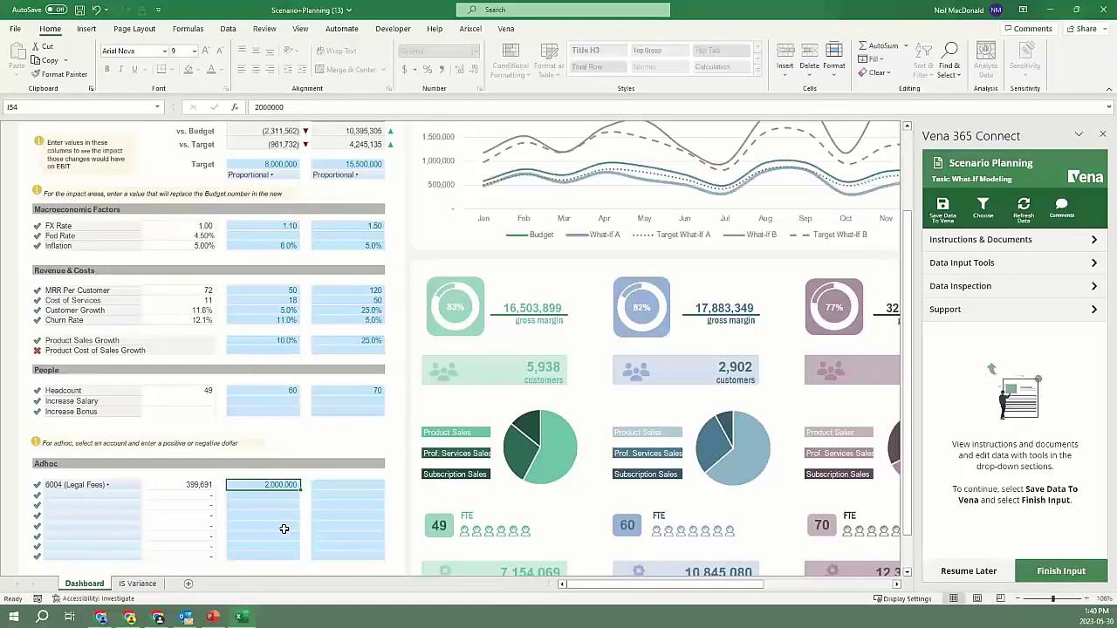
# - Set the adhoc Legal Fees amount to 200,000 for What-If A and 500,000 for What-If B
pyautogui.write('200000')
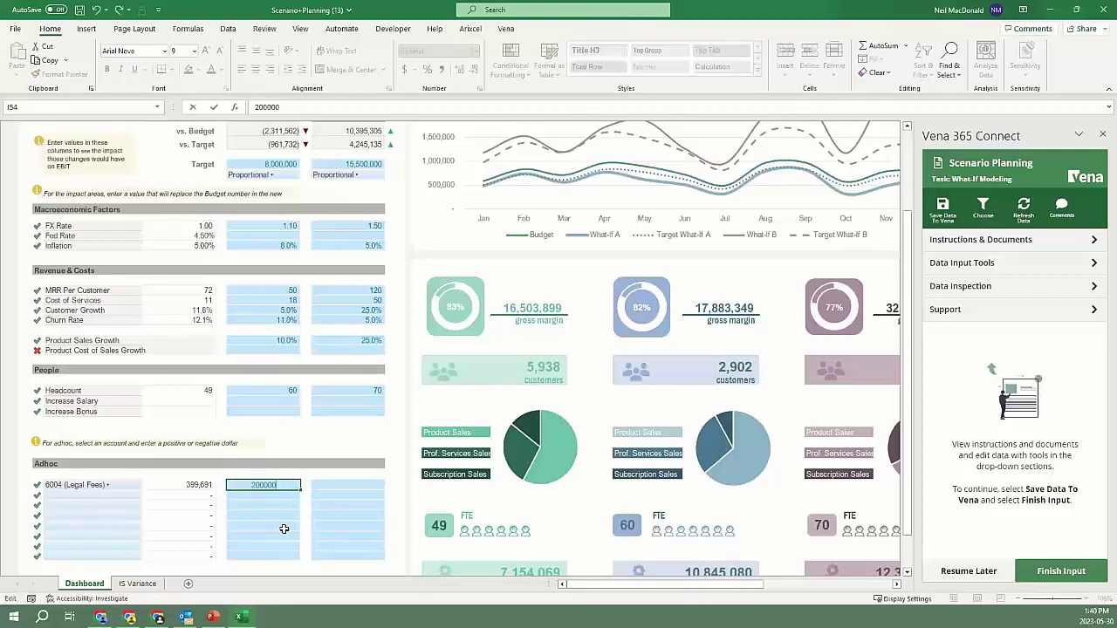
pyautogui.hotkey('ctrl', 'Return')
pyautogui.press('Tab')
pyautogui.press('Tab')
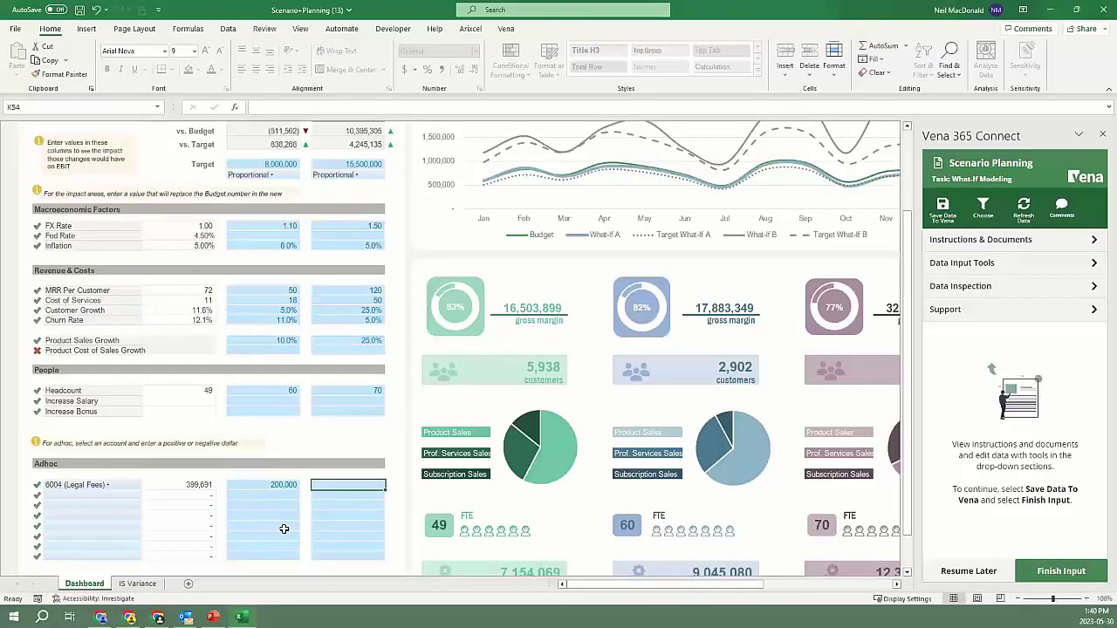
pyautogui.write('500000')
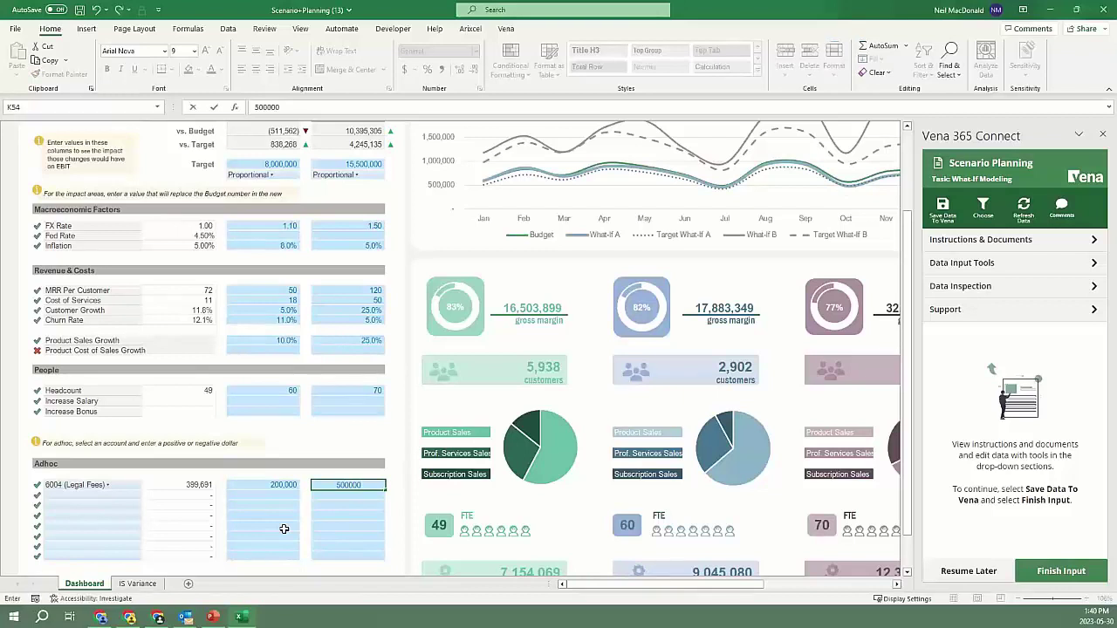
pyautogui.press('Tab')
# - Review the dashboard's scenario metrics, and on the IS Variance sheet expand and collapse the change-driver notes for What-If A vs Budget
pyautogui.scroll(-1, 429, 512)
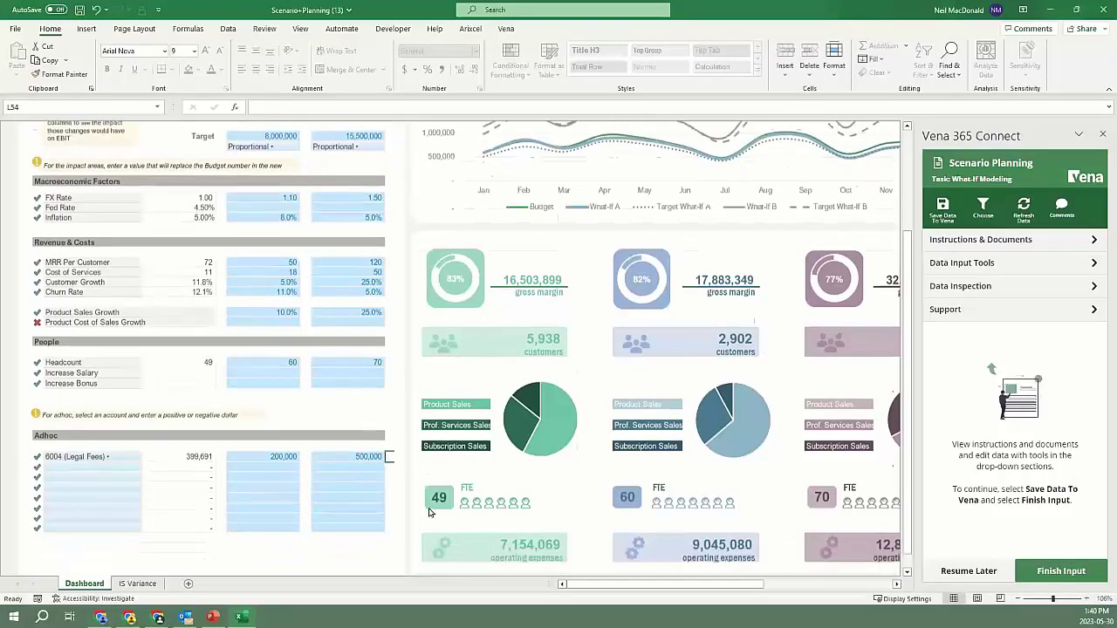
pyautogui.moveTo(638, 585)
pyautogui.mouseDown()
pyautogui.moveTo(696, 584)
pyautogui.moveTo(650, 584)
pyautogui.mouseUp()
pyautogui.scroll(4, 548, 361)
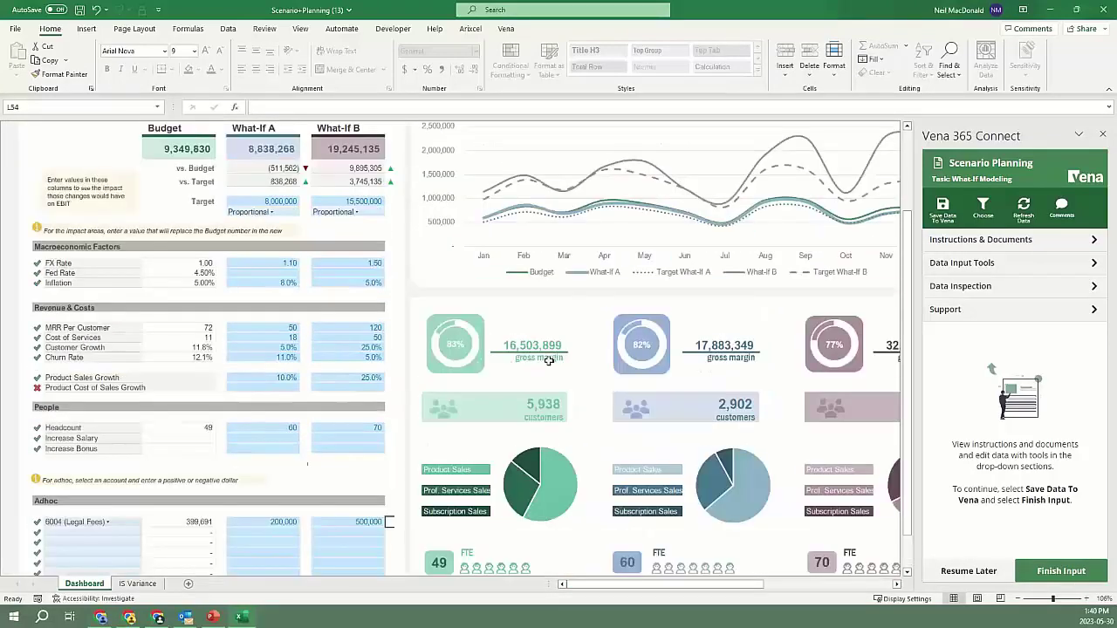
pyautogui.click(137, 583)
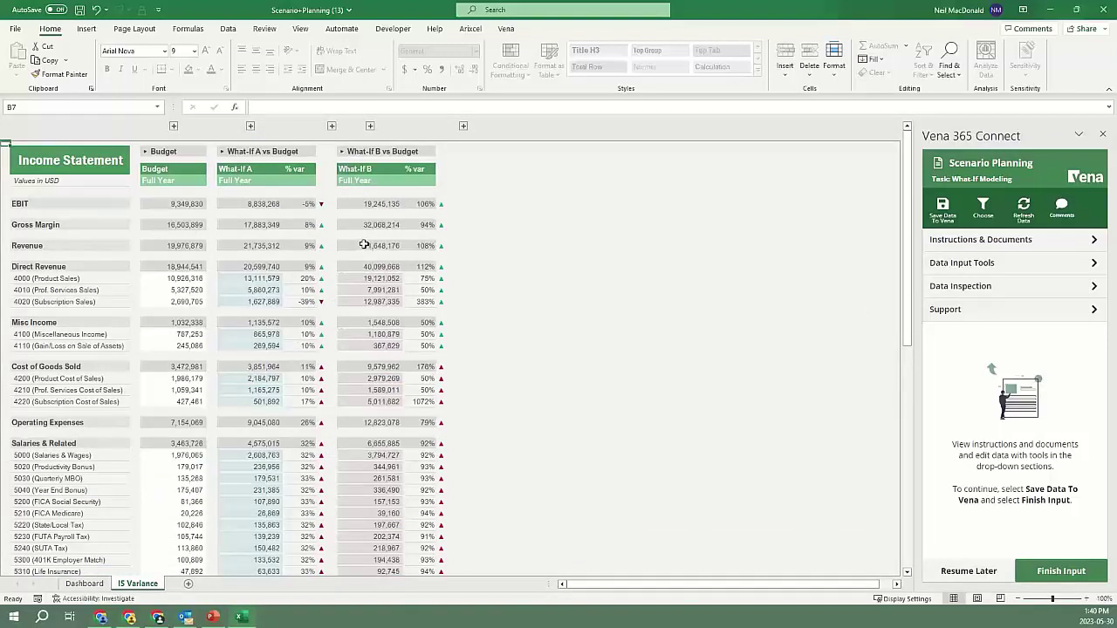
pyautogui.click(331, 126)
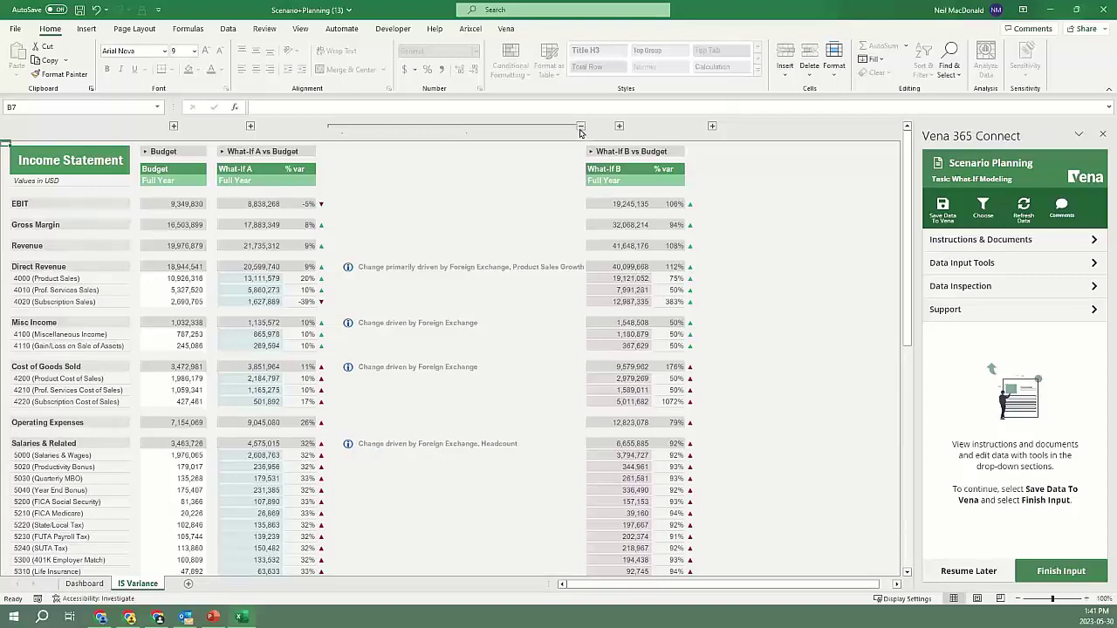
pyautogui.click(580, 127)
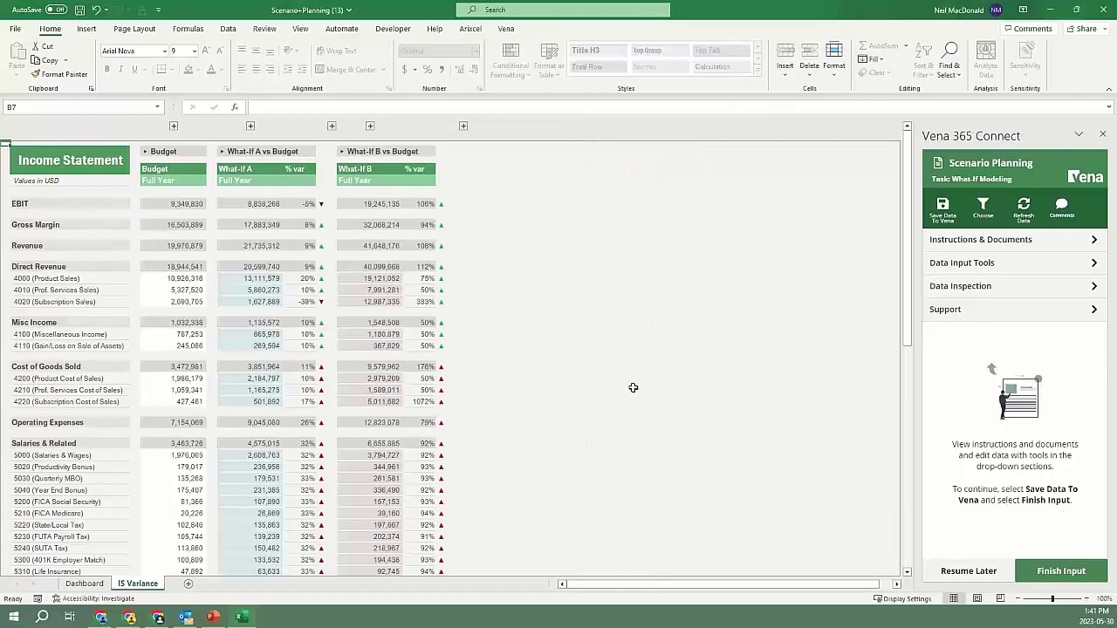
# - Return to the scenario dashboard, close the Scenario Planning workbook without saving, and close the What-If Modeling task details
pyautogui.click(83, 583)
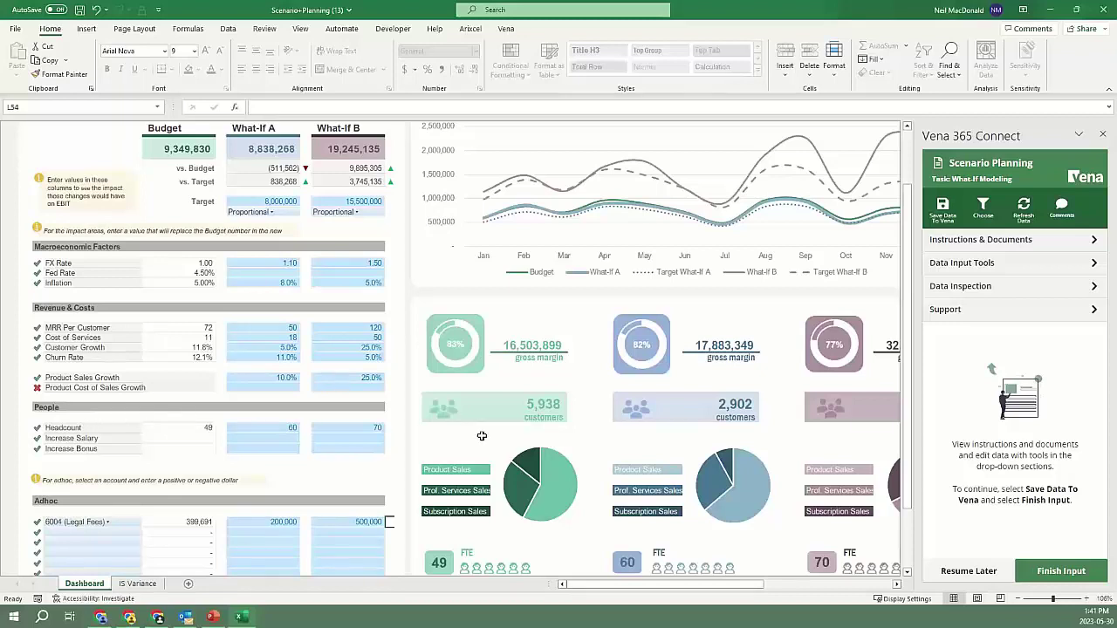
pyautogui.click(1102, 18)
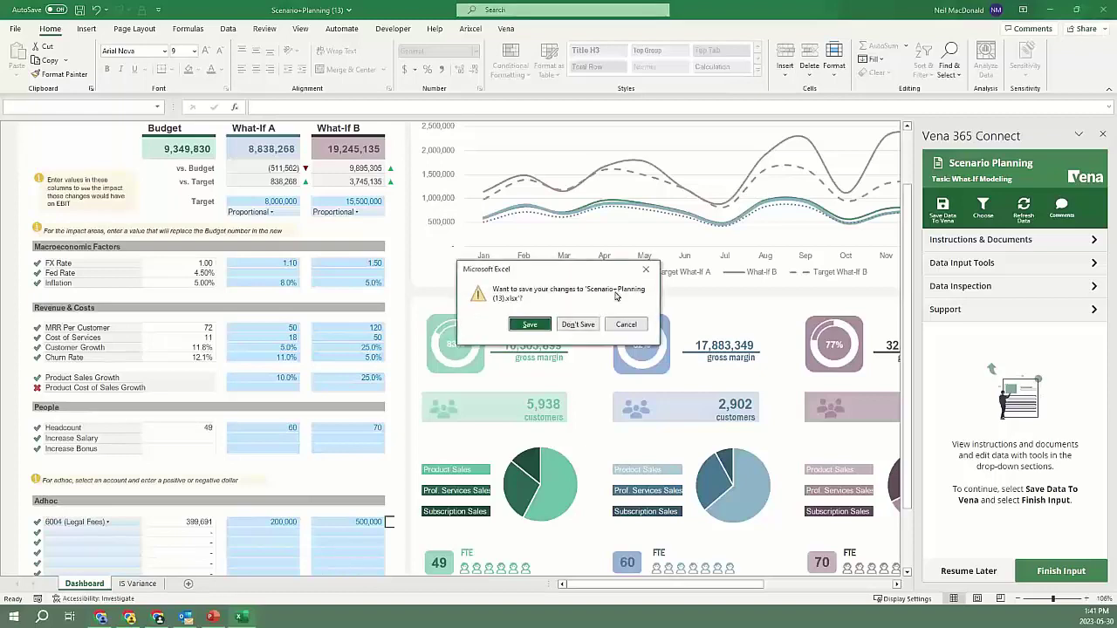
pyautogui.click(576, 323)
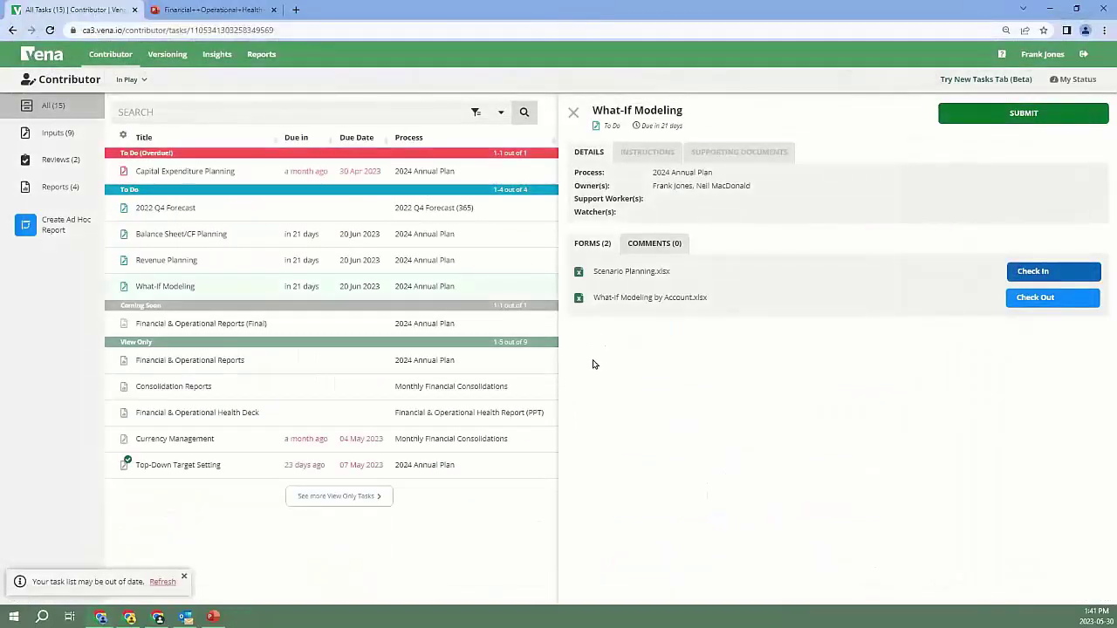
pyautogui.click(573, 115)
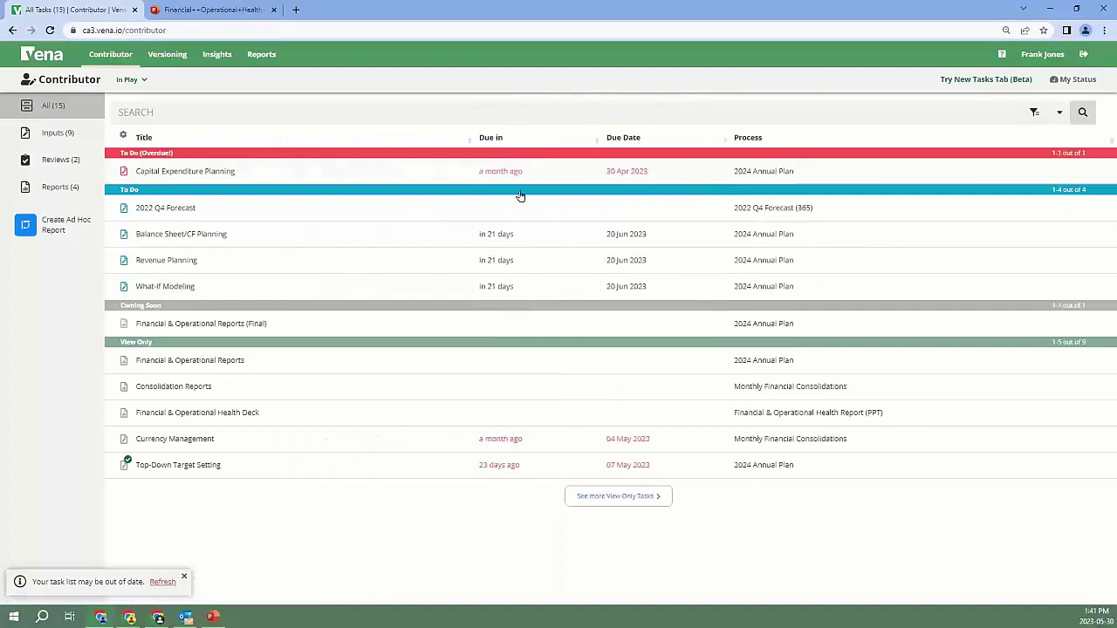
# - Check out Long-Range Planning.xlsx from the Revenue Planning task and load it with the Budget scenario
pyautogui.click(255, 261)
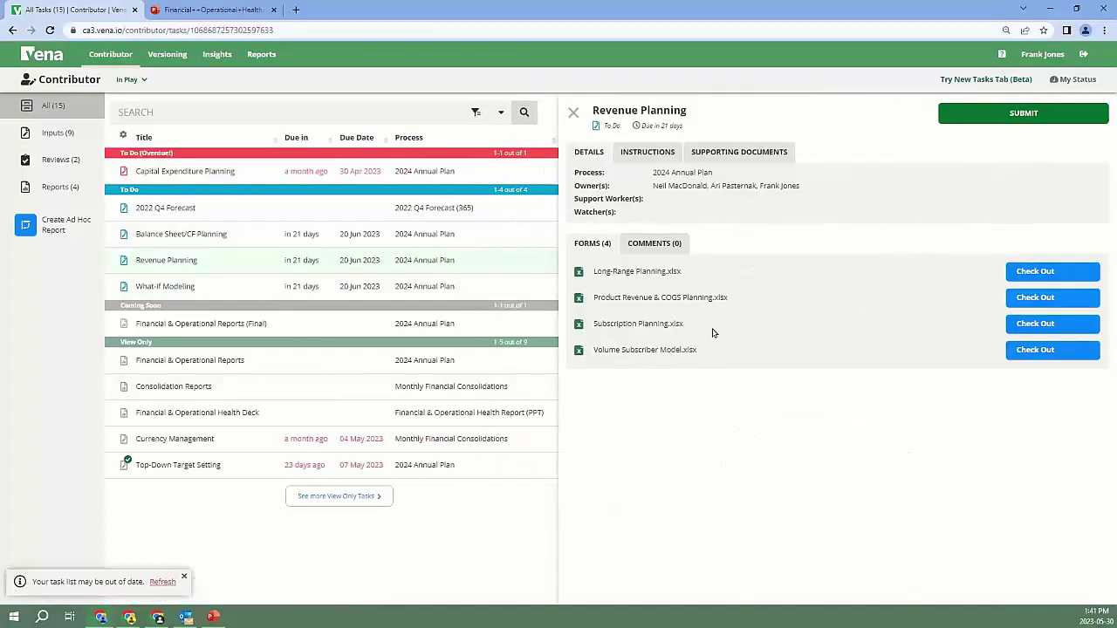
pyautogui.click(1019, 271)
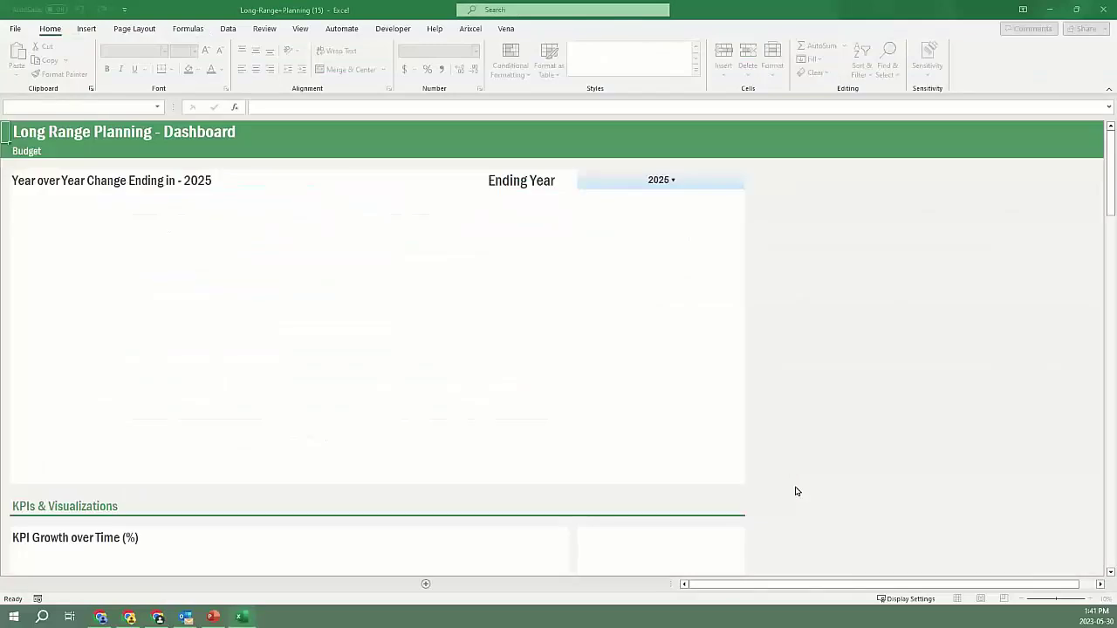
pyautogui.click(542, 346)
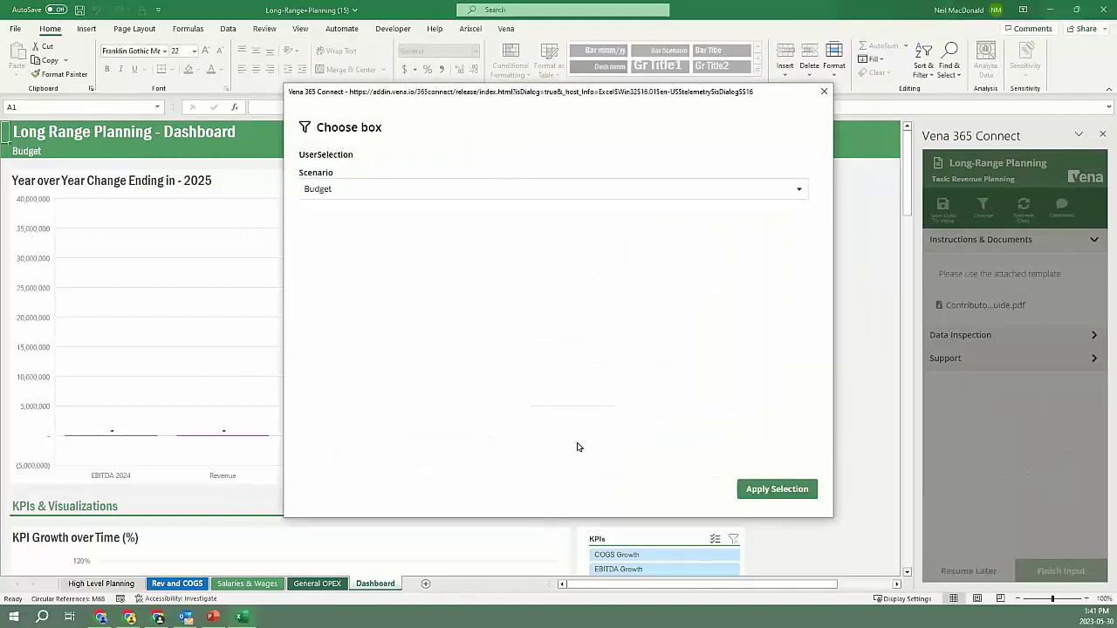
pyautogui.click(790, 491)
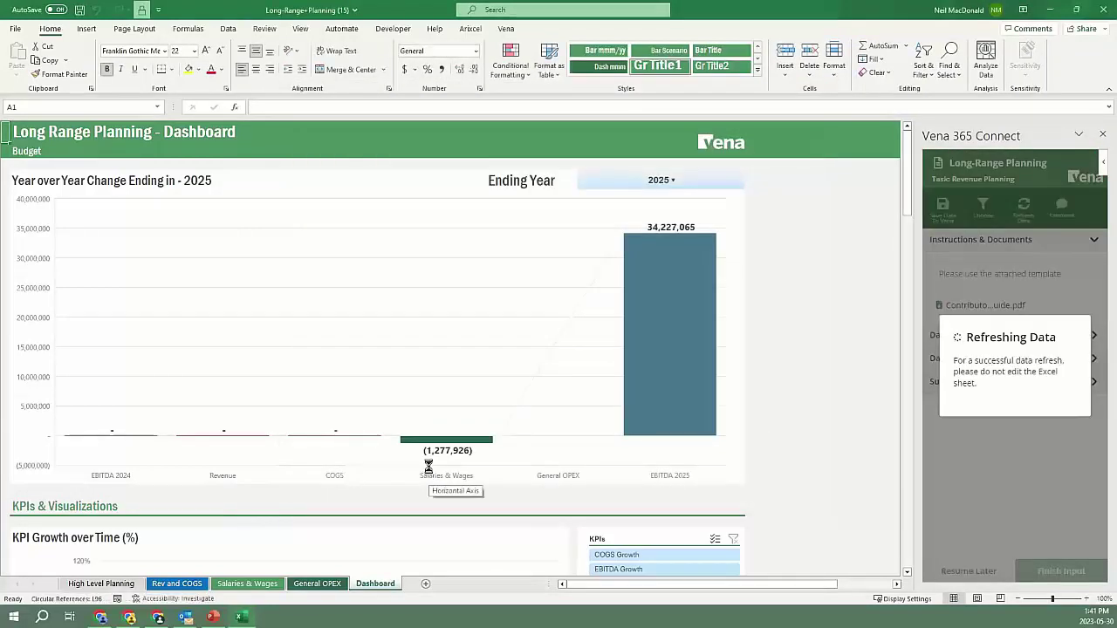
# - On the Rev and COGS sheet, expand and collapse the 2024 monthly and 2025 quarterly columns and review the yearly projections through 2035
pyautogui.click(179, 584)
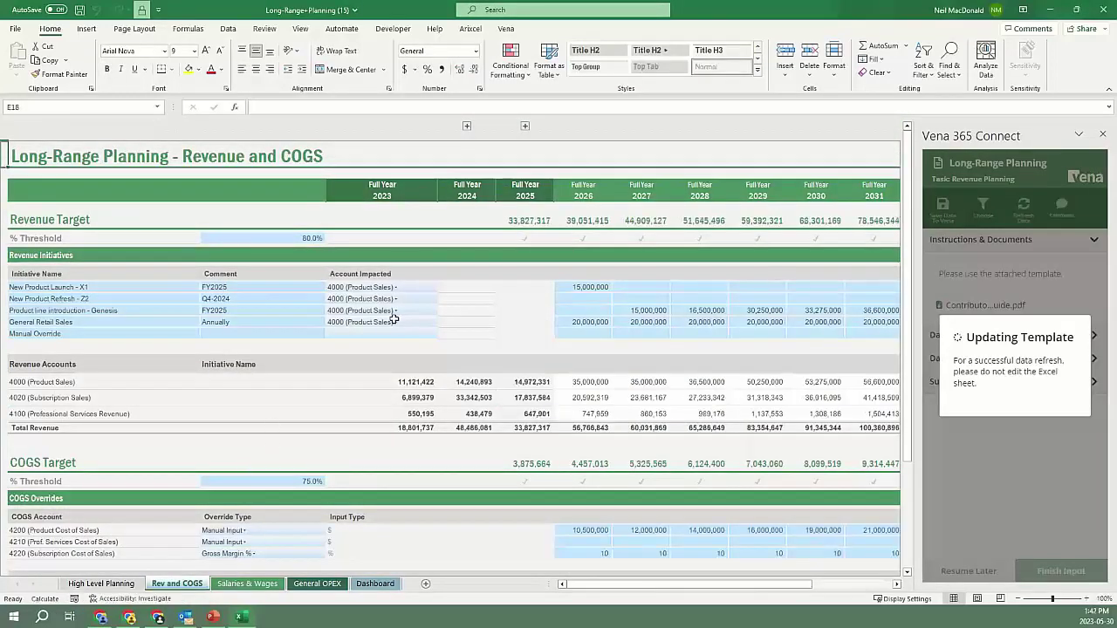
pyautogui.click(467, 125)
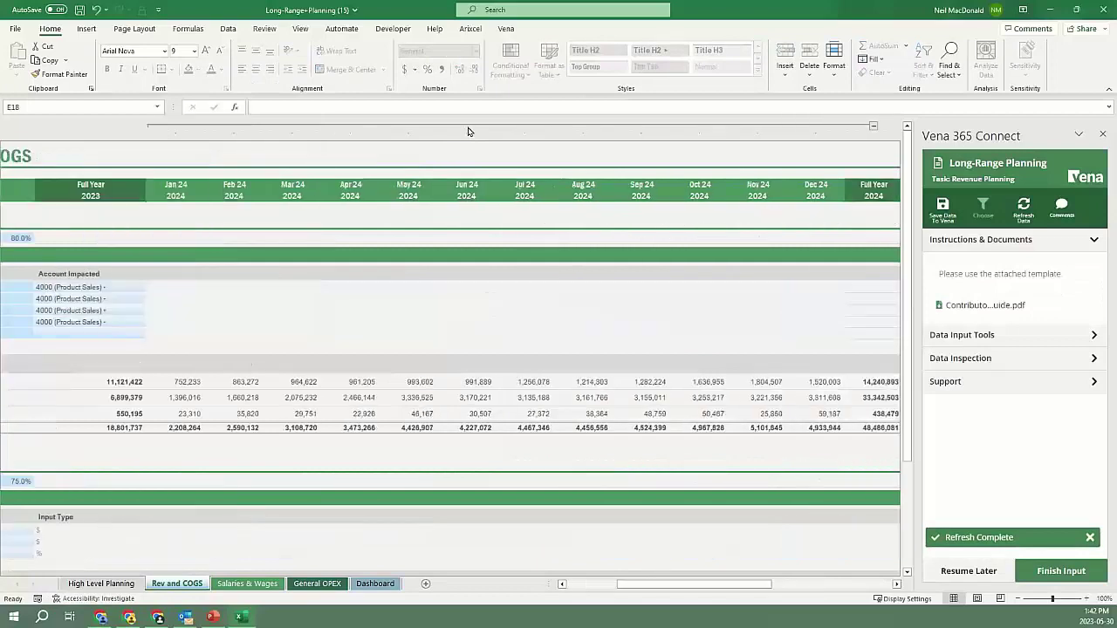
pyautogui.click(472, 129)
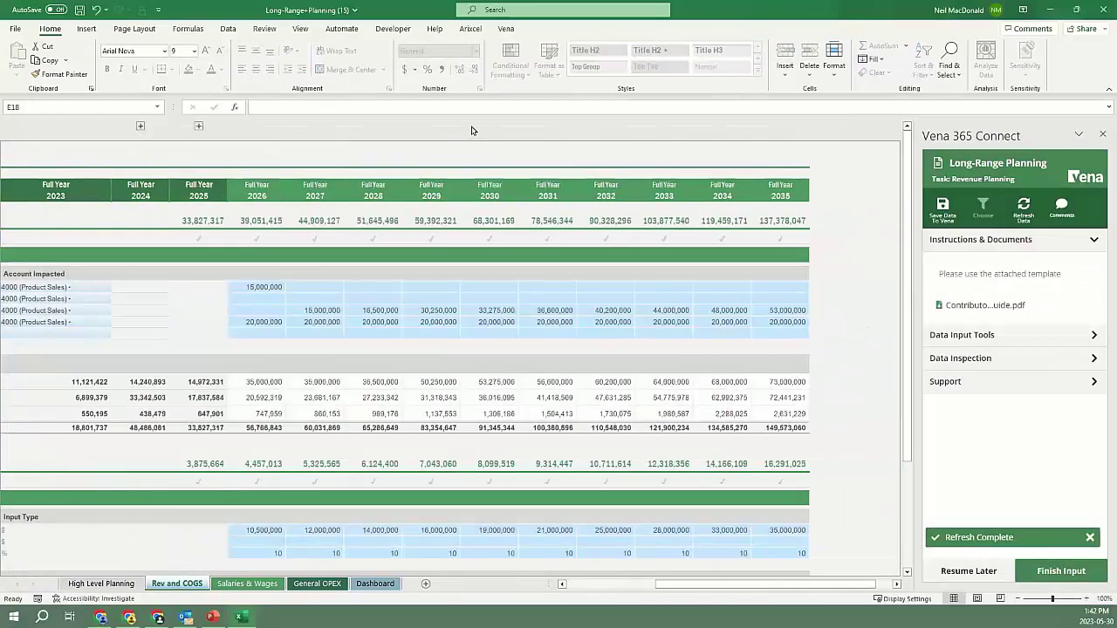
pyautogui.click(199, 126)
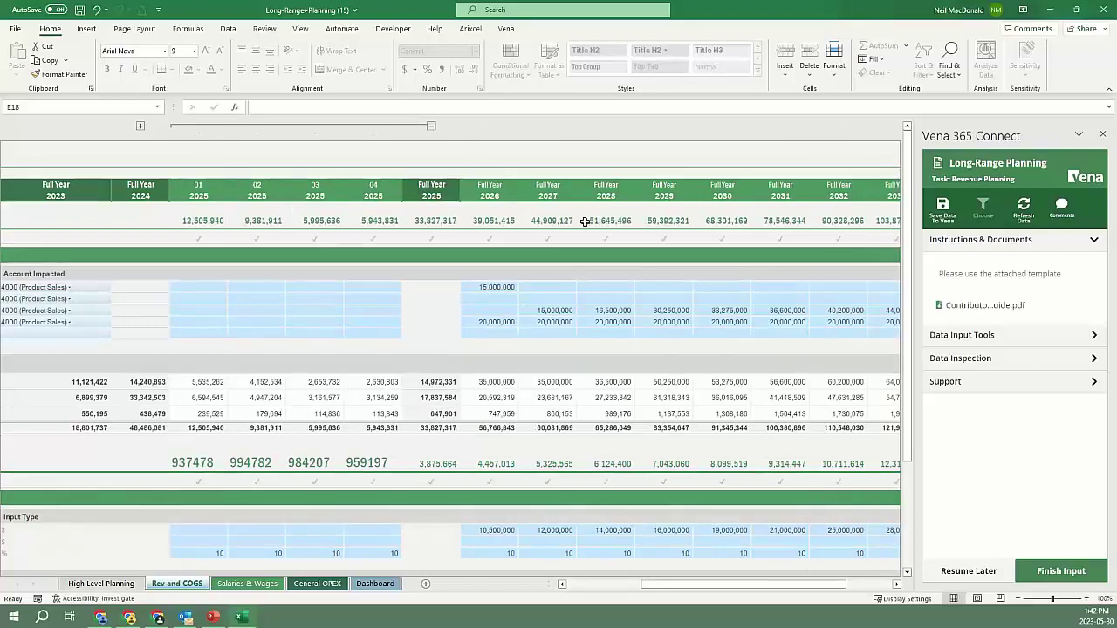
pyautogui.click(431, 128)
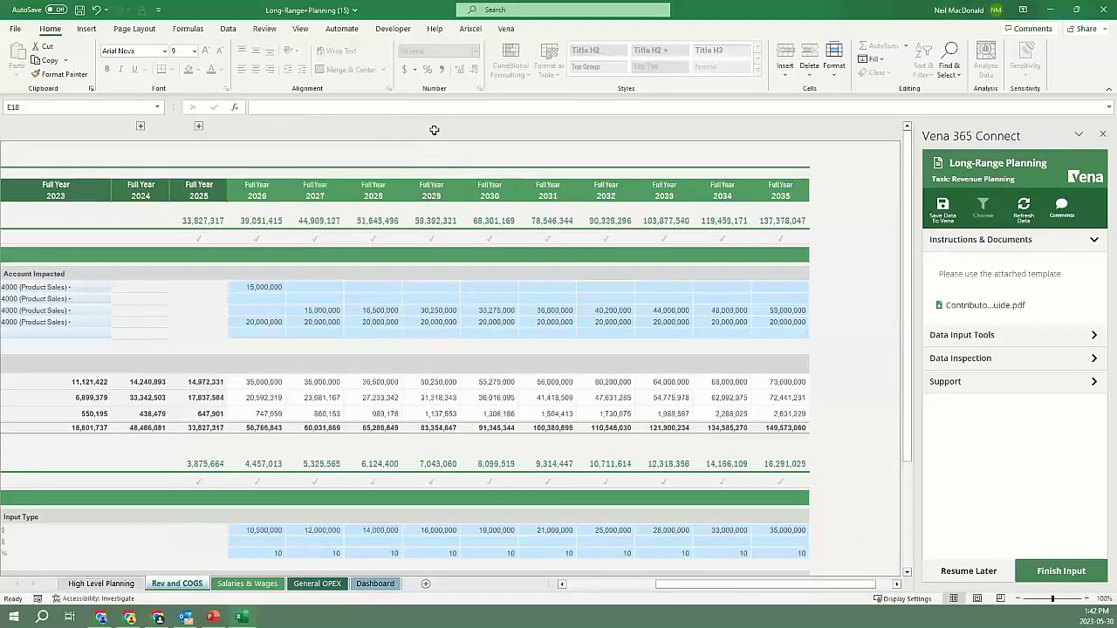
pyautogui.click(582, 591)
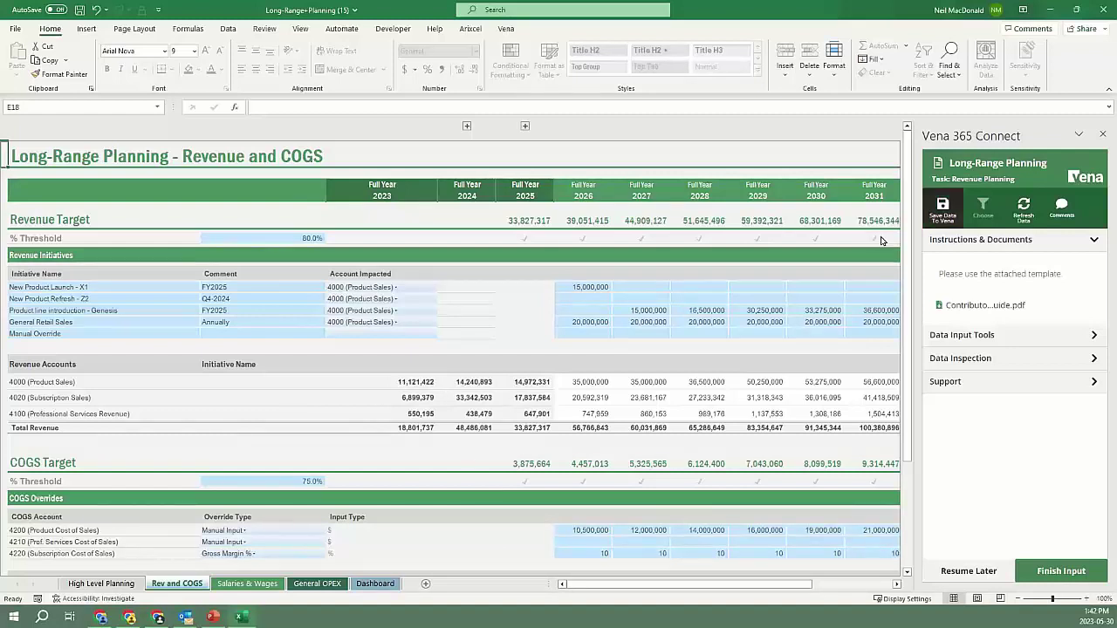
# - Close the Long-Range Planning workbook without saving, close the Revenue Planning task details, and refresh the task list
pyautogui.click(1103, 16)
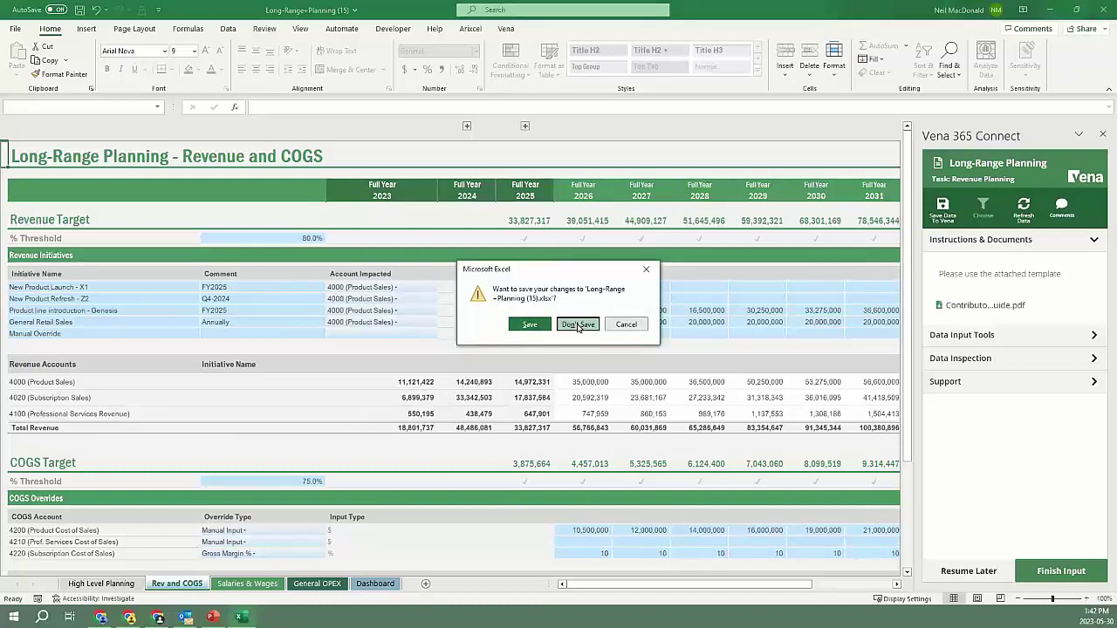
pyautogui.click(577, 324)
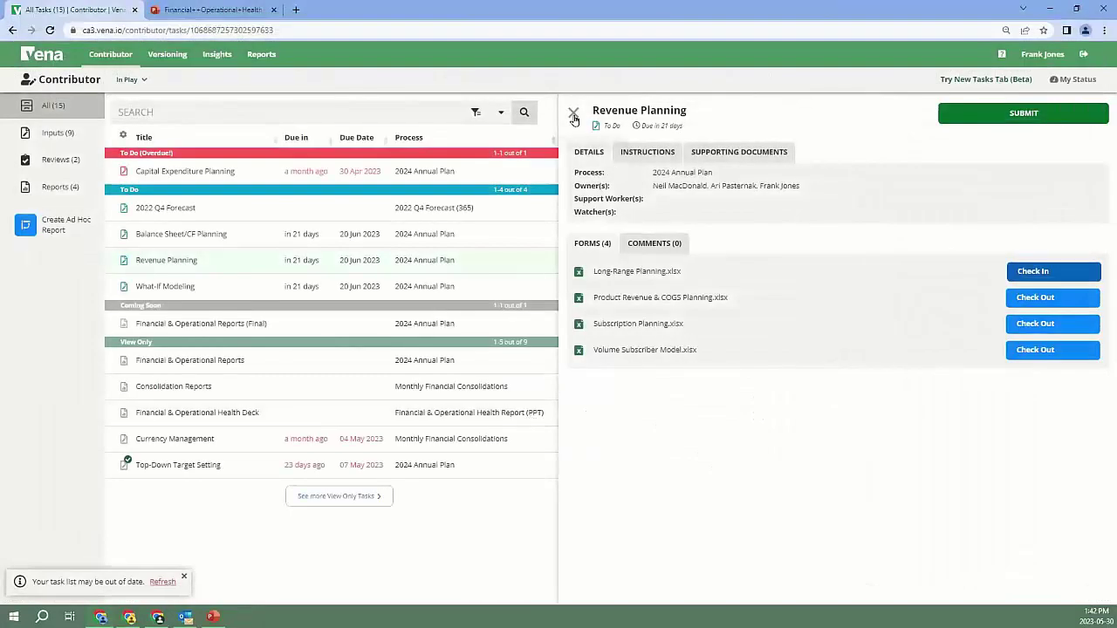
pyautogui.click(573, 111)
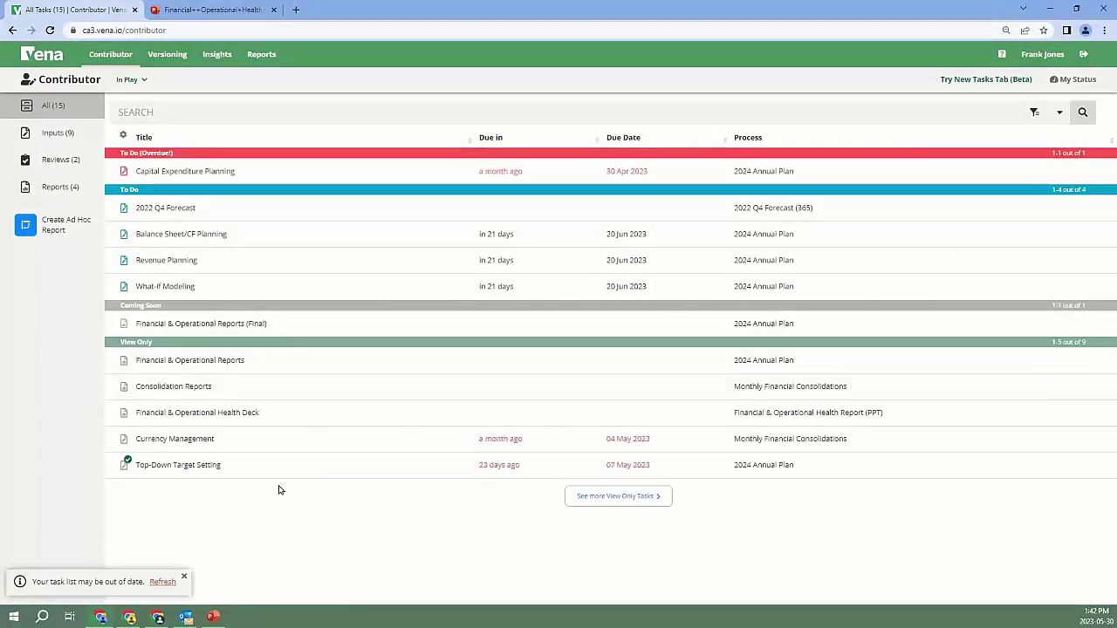
pyautogui.click(163, 581)
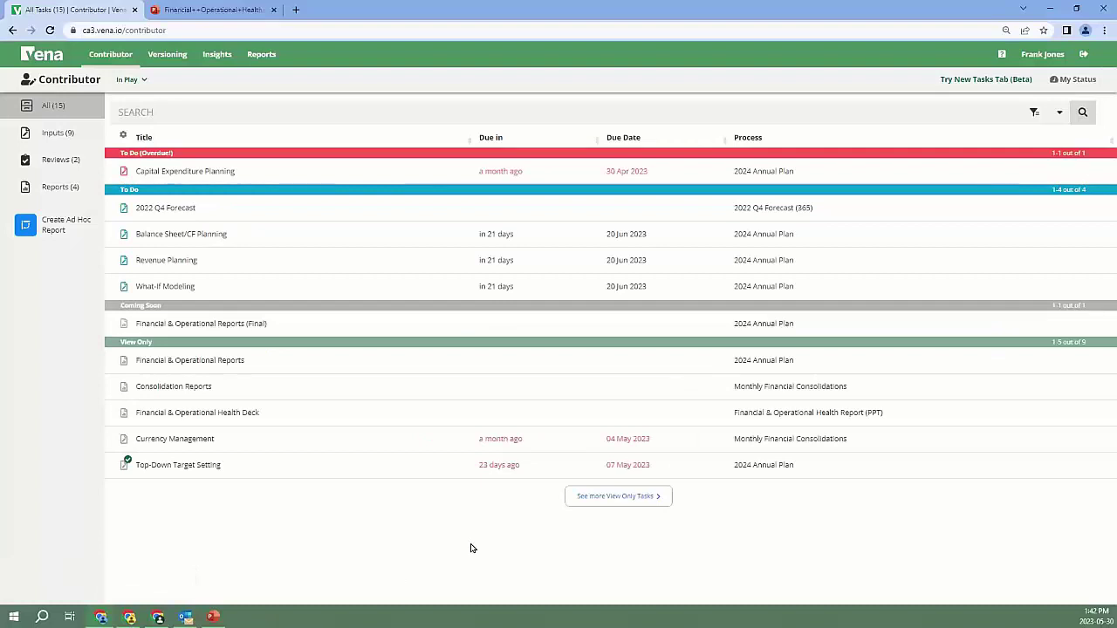